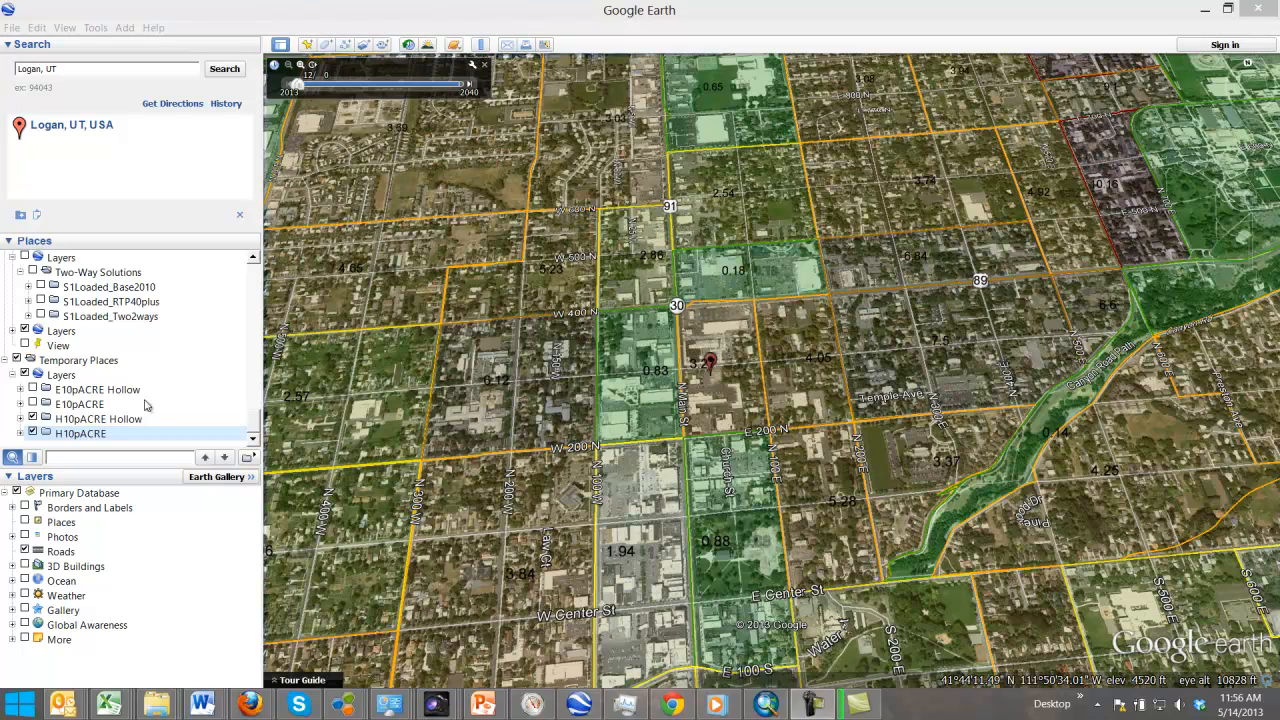
Step: Hide the H10pACRE overlays and show E10pACRE Hollow and E10pACRE on the map of Logan, UT instead
left_click(32, 433)
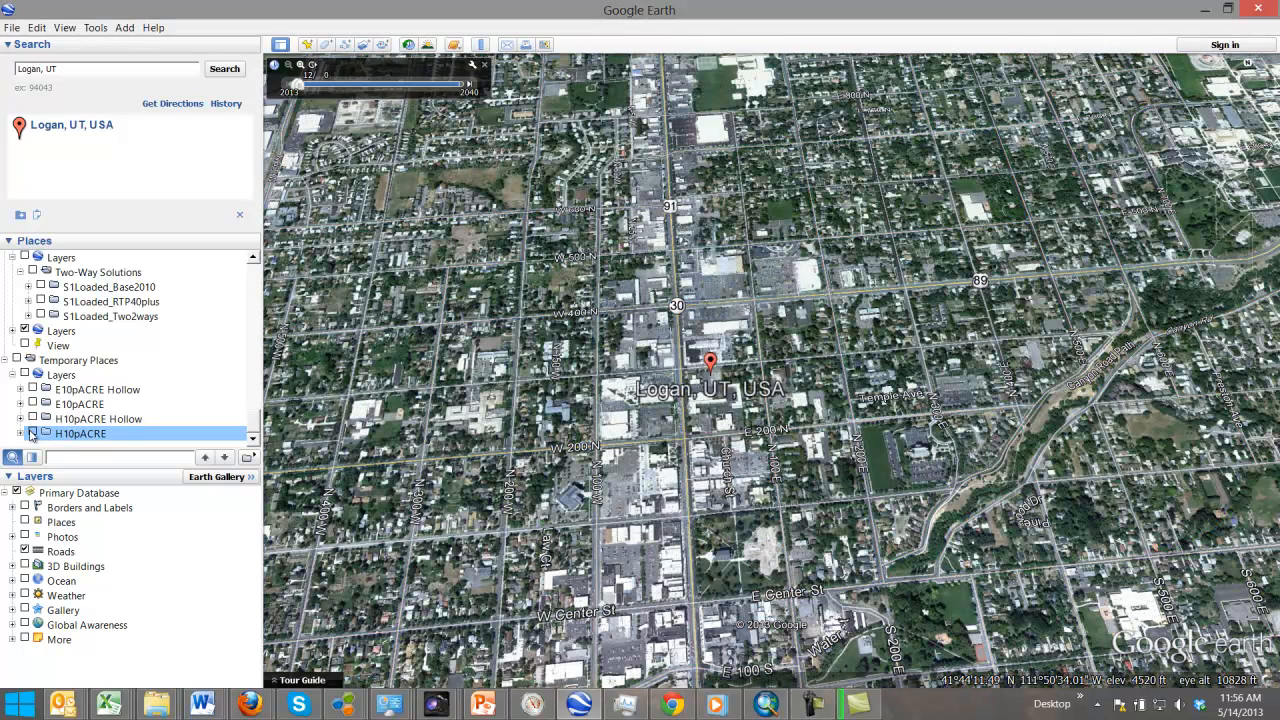
left_click(32, 390)
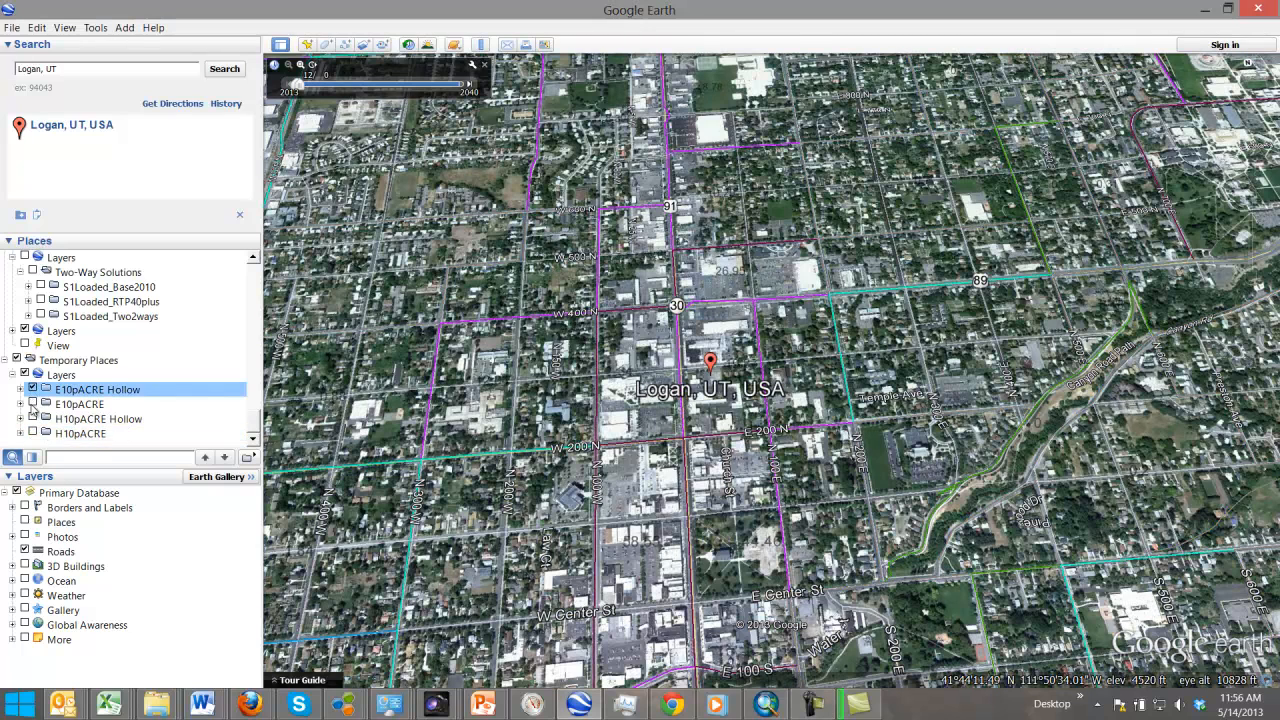
left_click(32, 404)
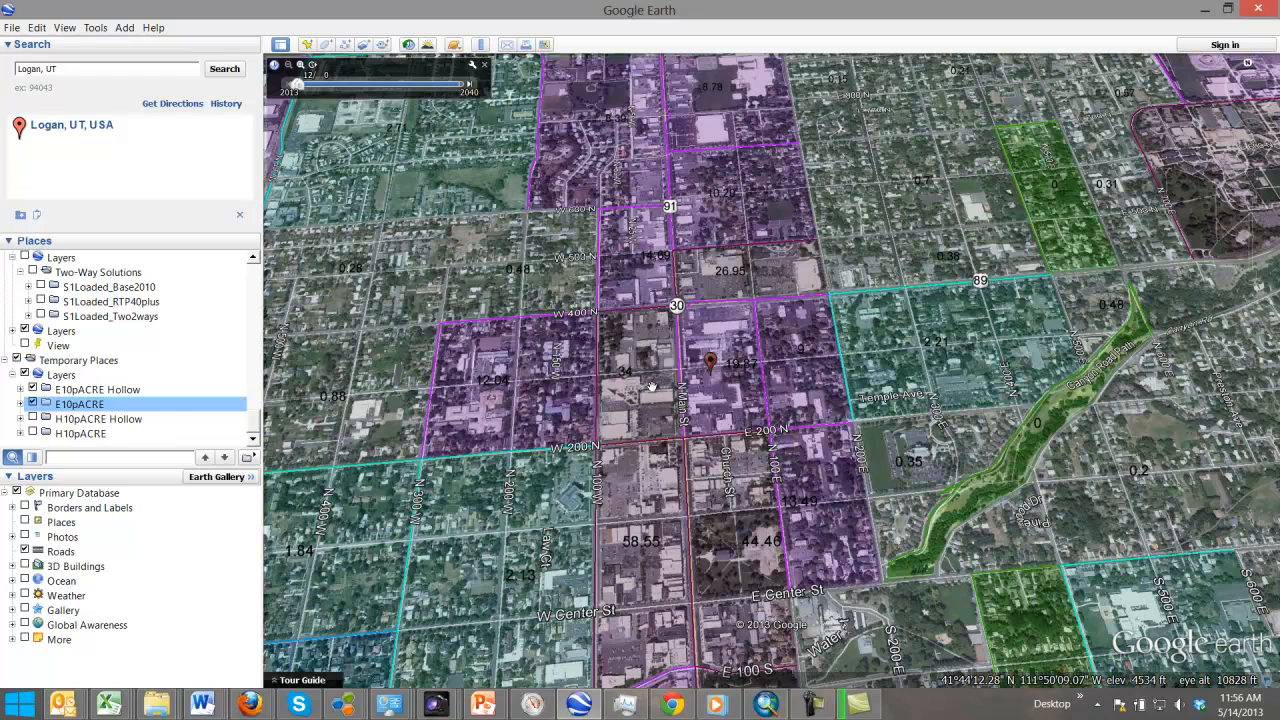
Step: Examine the E10pACRE values of the downtown zones along Main Street around Center Street up close
left_click(670, 462)
scroll(670, 462, "up", 2)
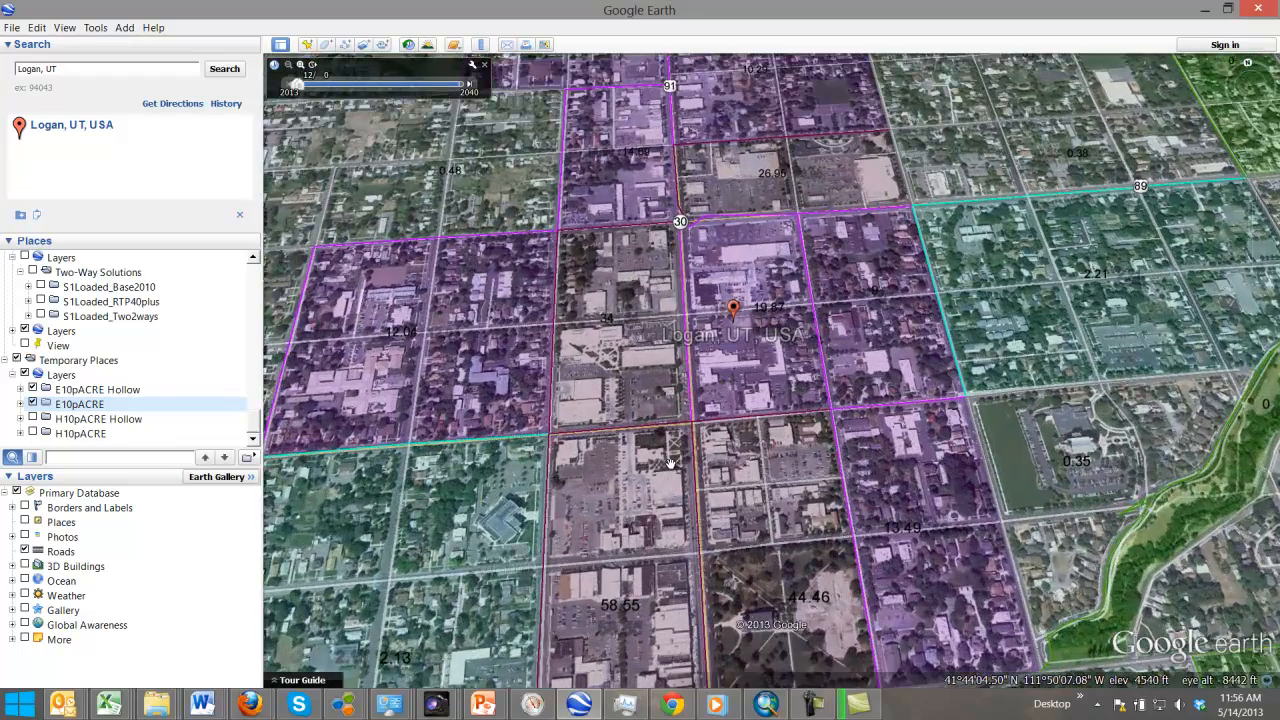
scroll(650, 410, "up", 1)
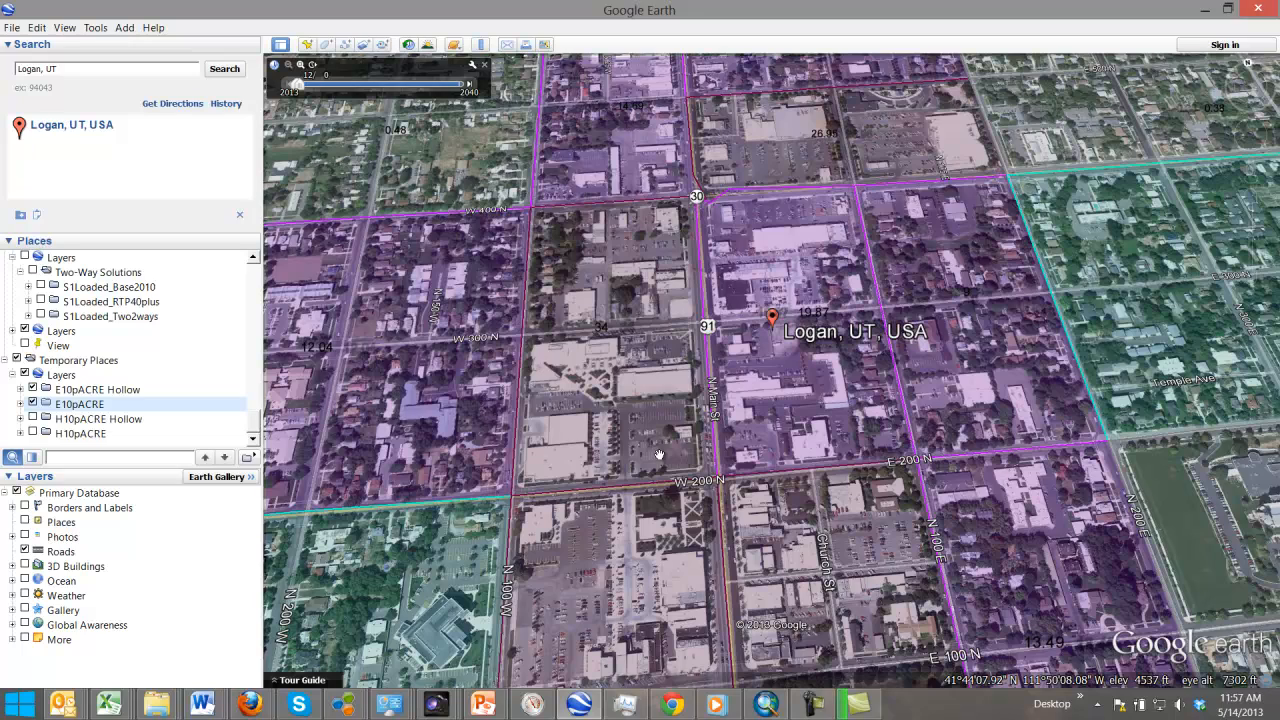
left_click_drag(768, 573, 755, 205)
left_click_drag(774, 286, 815, 337)
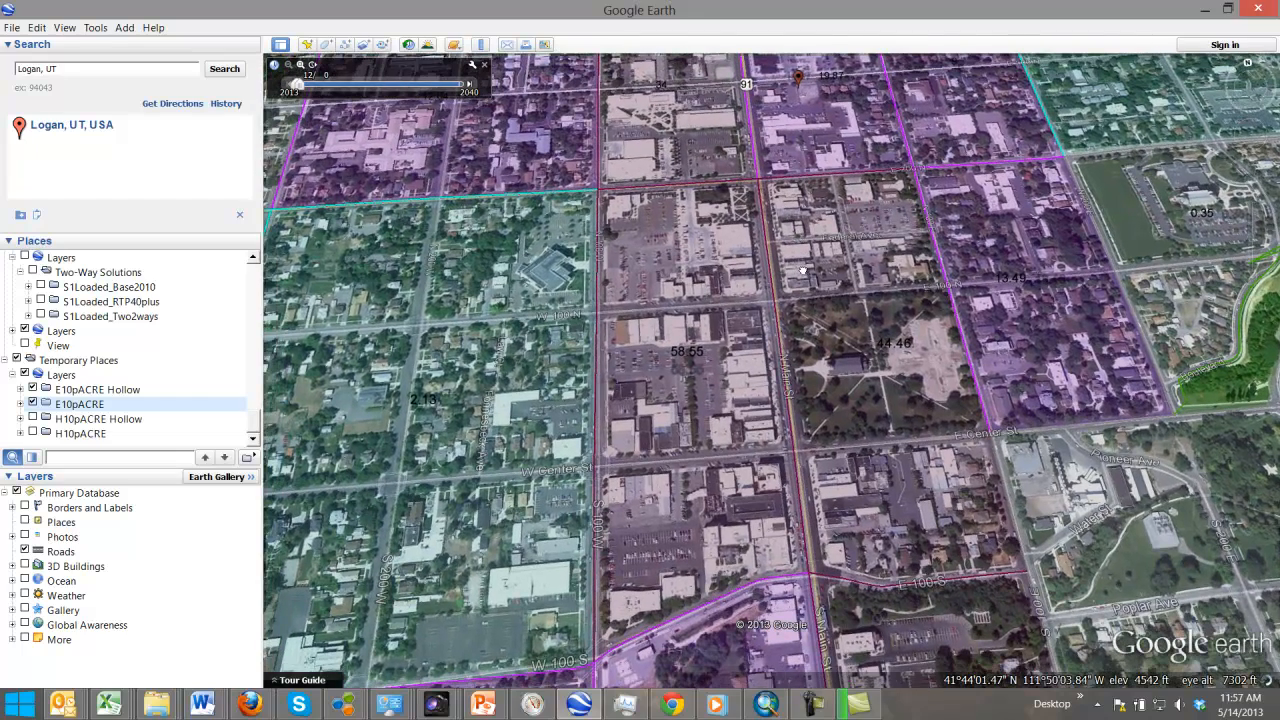
scroll(813, 350, "up", 2)
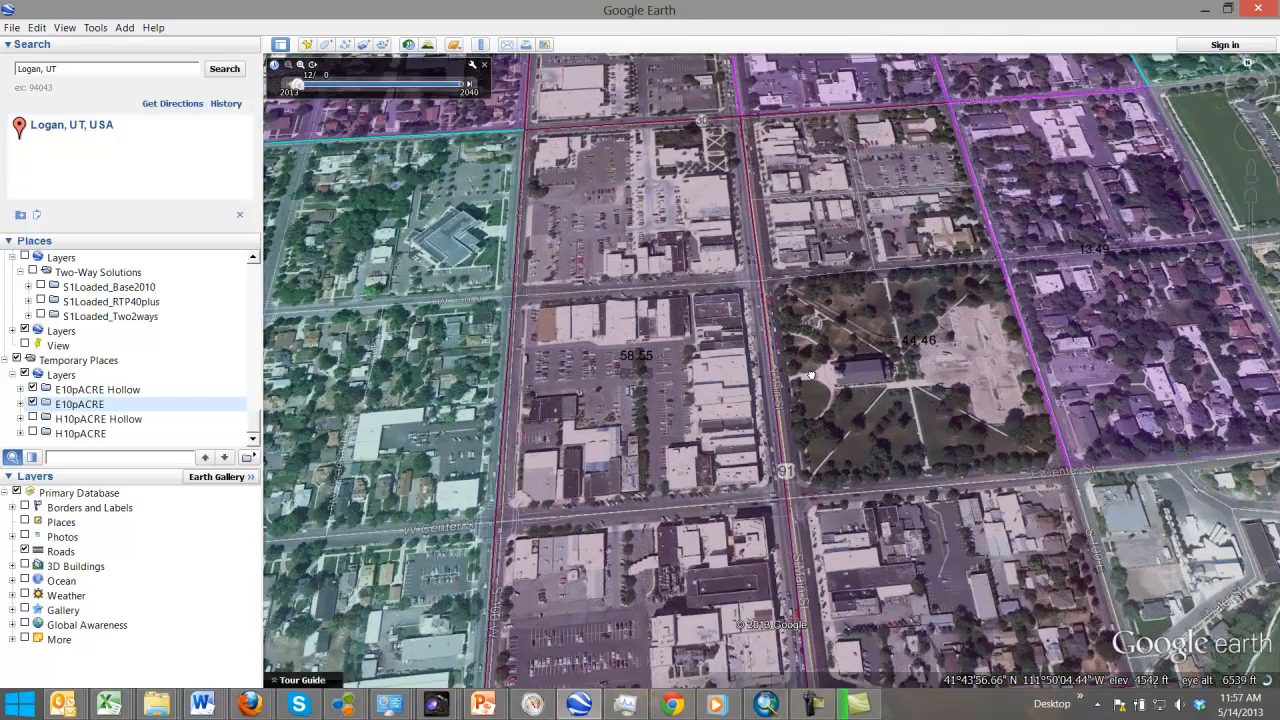
left_click_drag(819, 413, 846, 354)
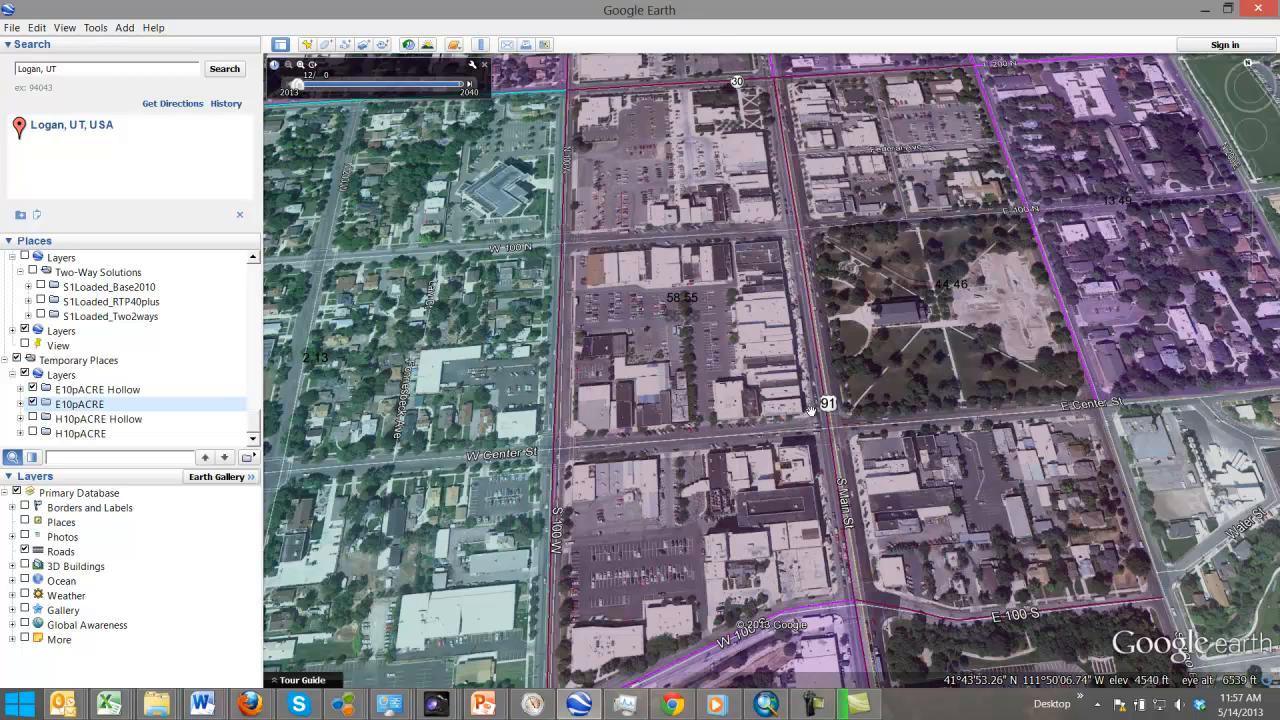
Step: Try the 3D Buildings layer with tilted views of the downtown blocks along Main Street, and hide it again
left_click(25, 566)
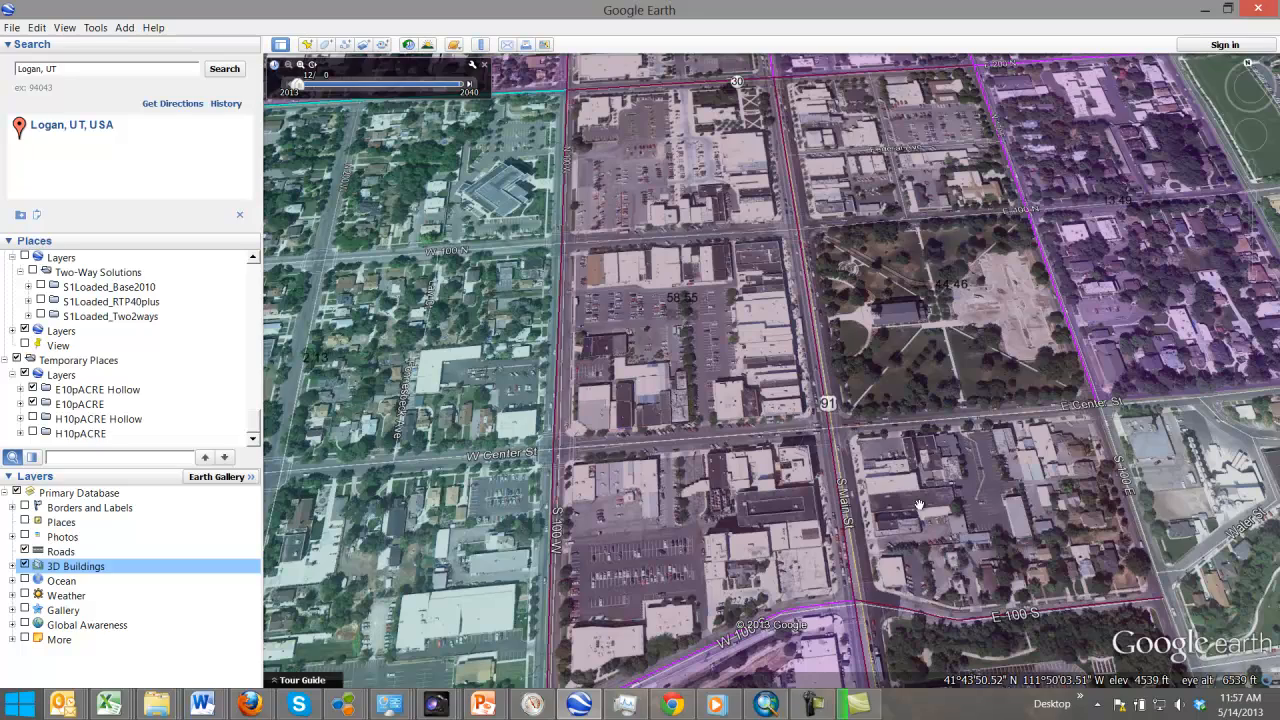
left_click_drag(898, 464, 737, 609)
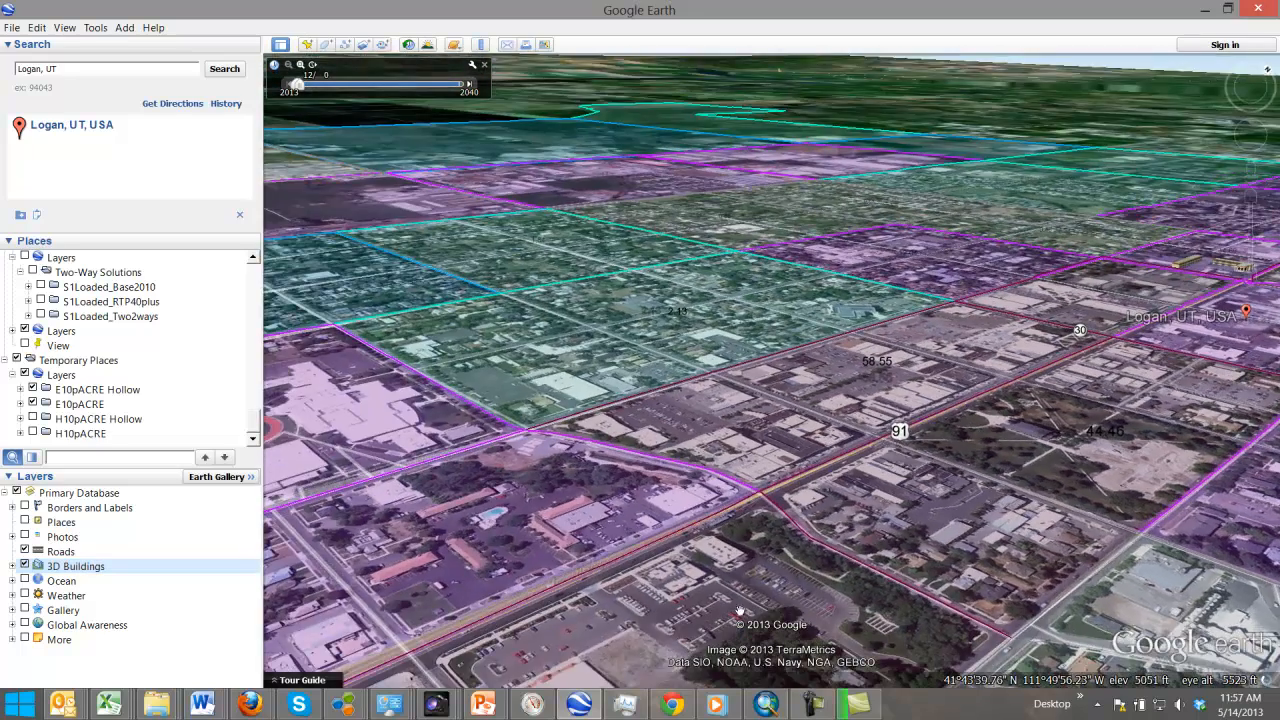
left_click_drag(920, 518, 890, 581)
scroll(887, 568, "up", 4)
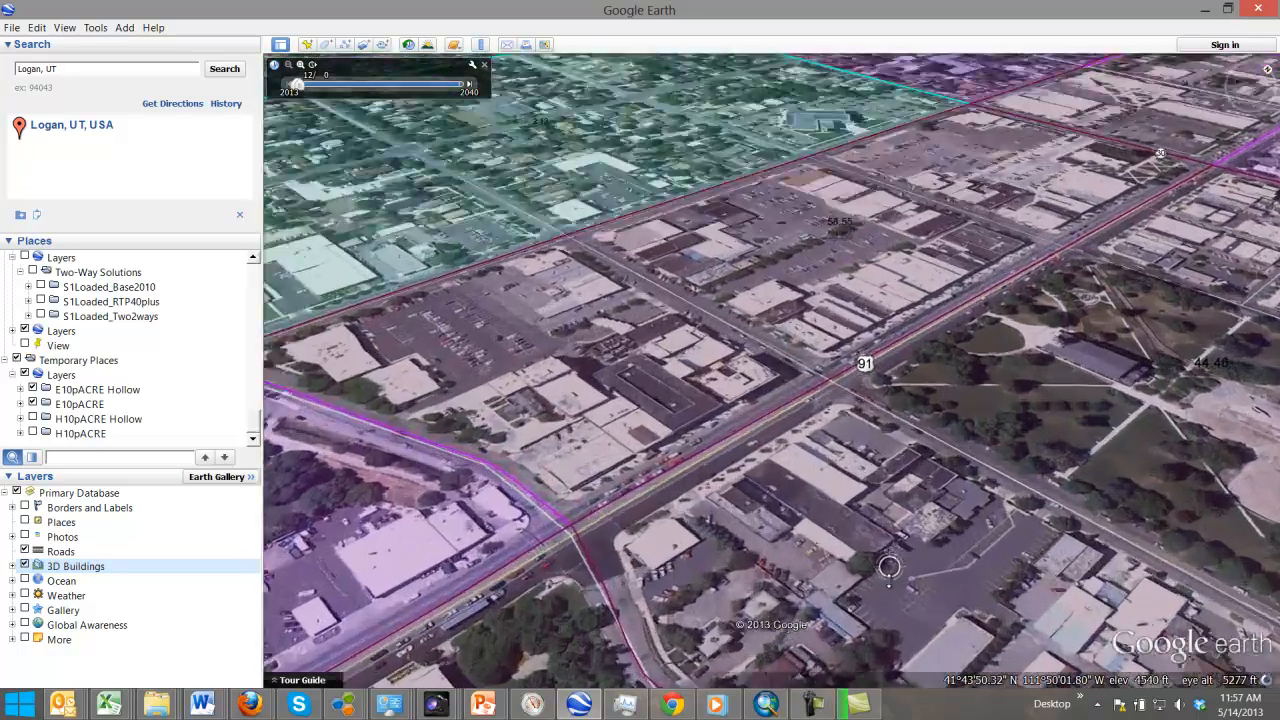
mouse_move(821, 439)
left_mouse_down()
mouse_move(826, 543)
mouse_move(996, 447)
mouse_move(1058, 445)
left_mouse_up()
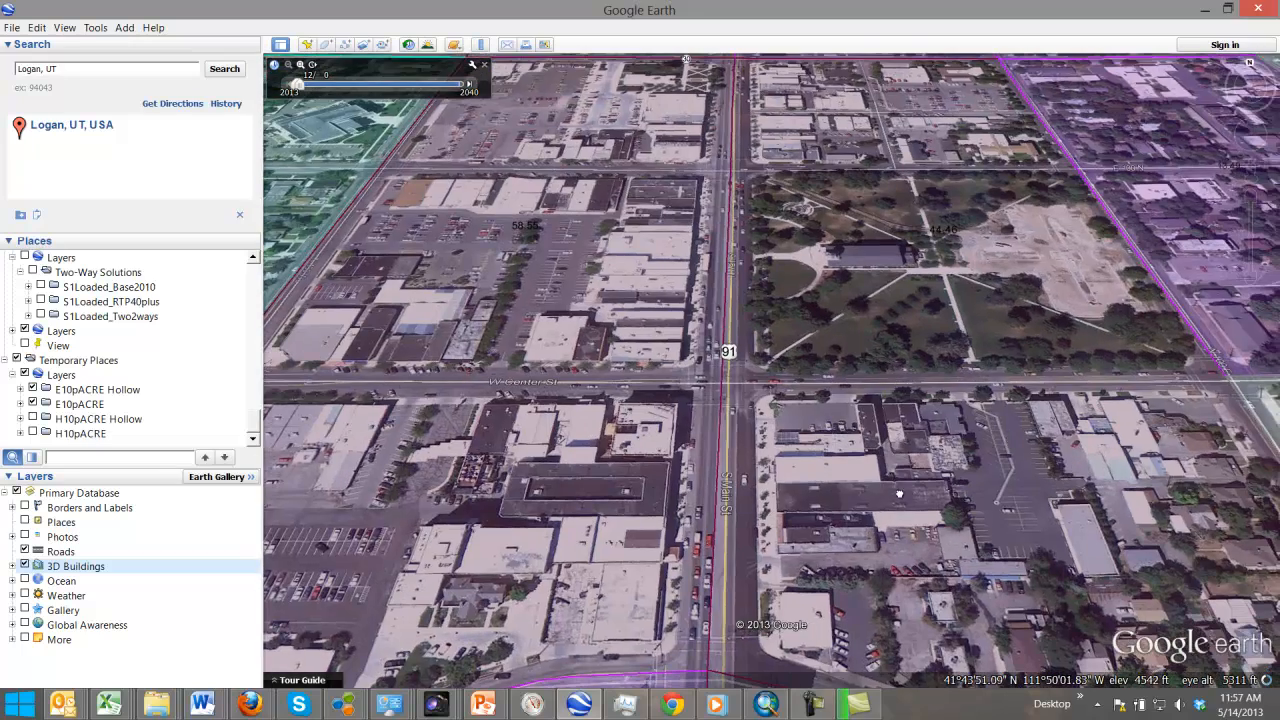
mouse_move(831, 477)
left_mouse_down()
mouse_move(831, 491)
mouse_move(912, 473)
left_mouse_up()
scroll(831, 491, "down", 4)
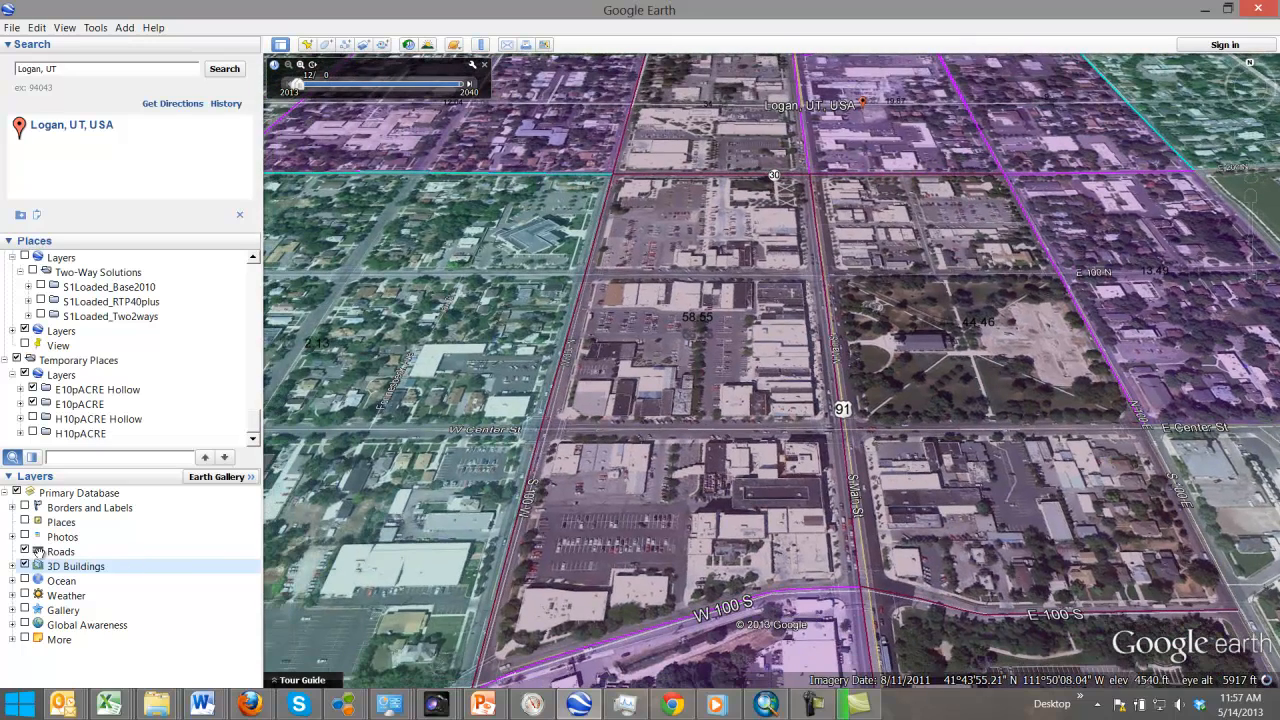
left_click(24, 566)
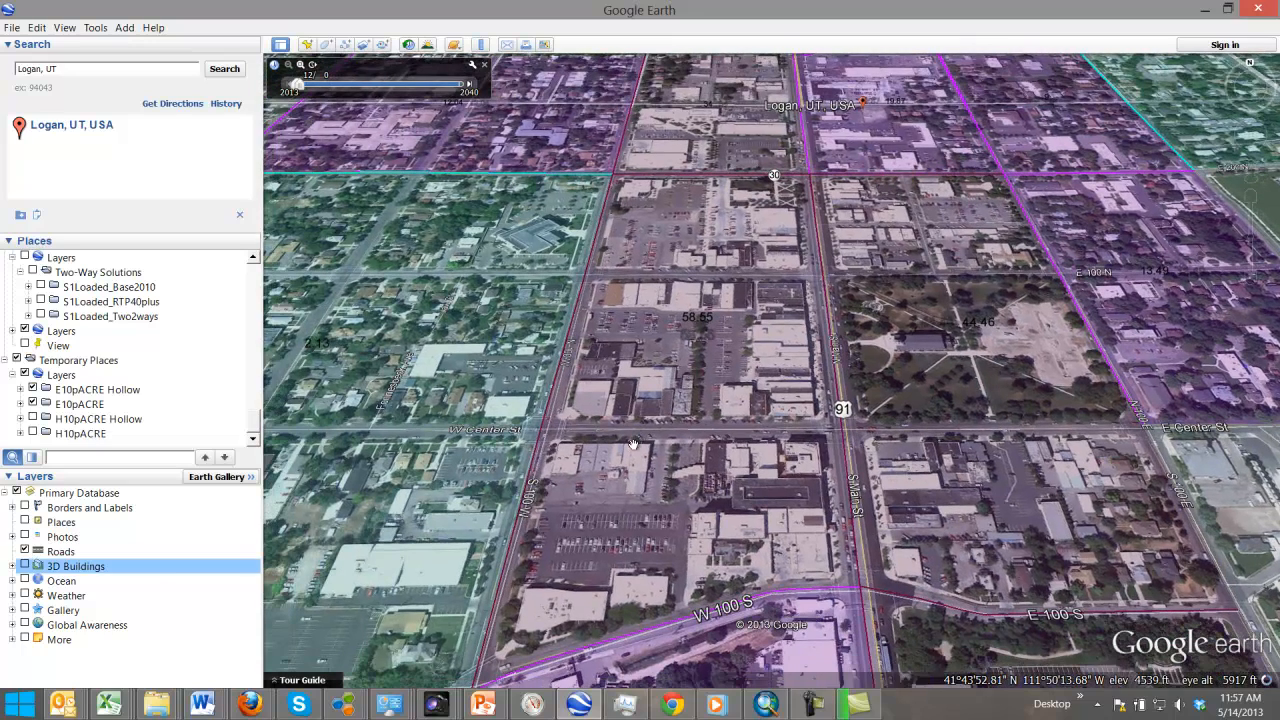
Step: Switch to TAZ_Analysis.xlsx in Excel and shrink its window so the downtown map stays visible around it
left_click_drag(771, 468, 777, 372)
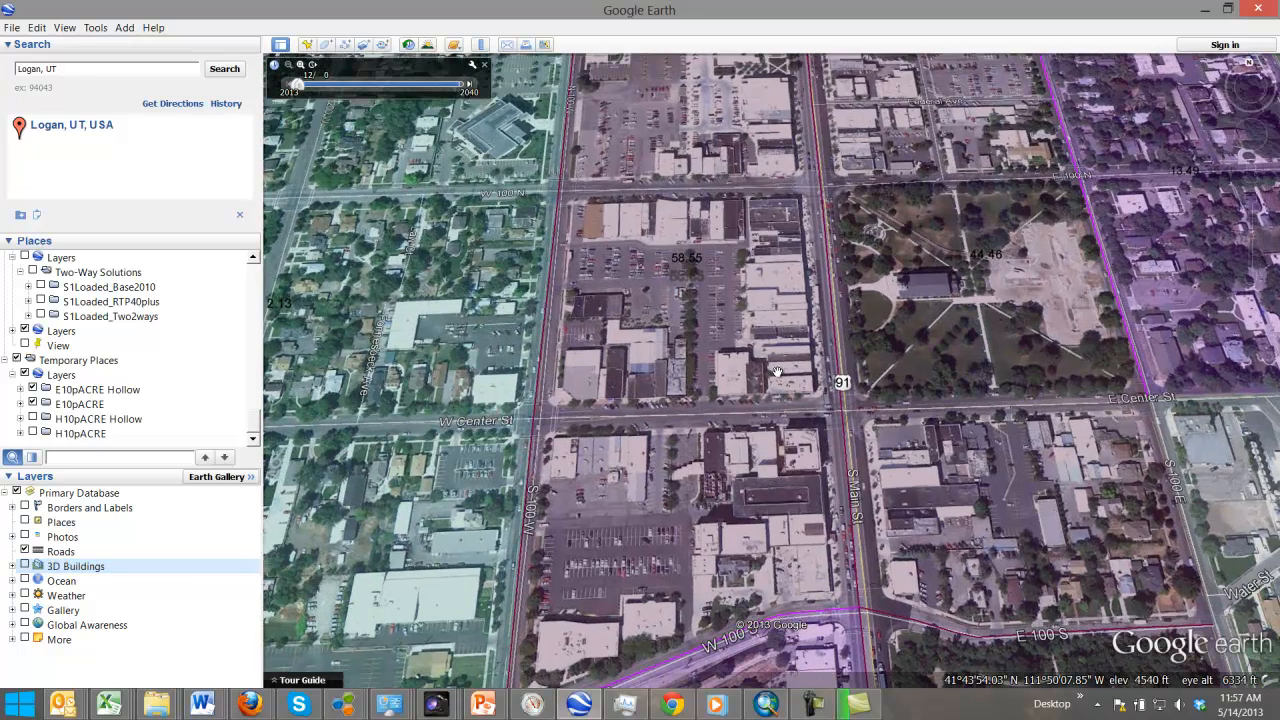
scroll(777, 372, "down", 1)
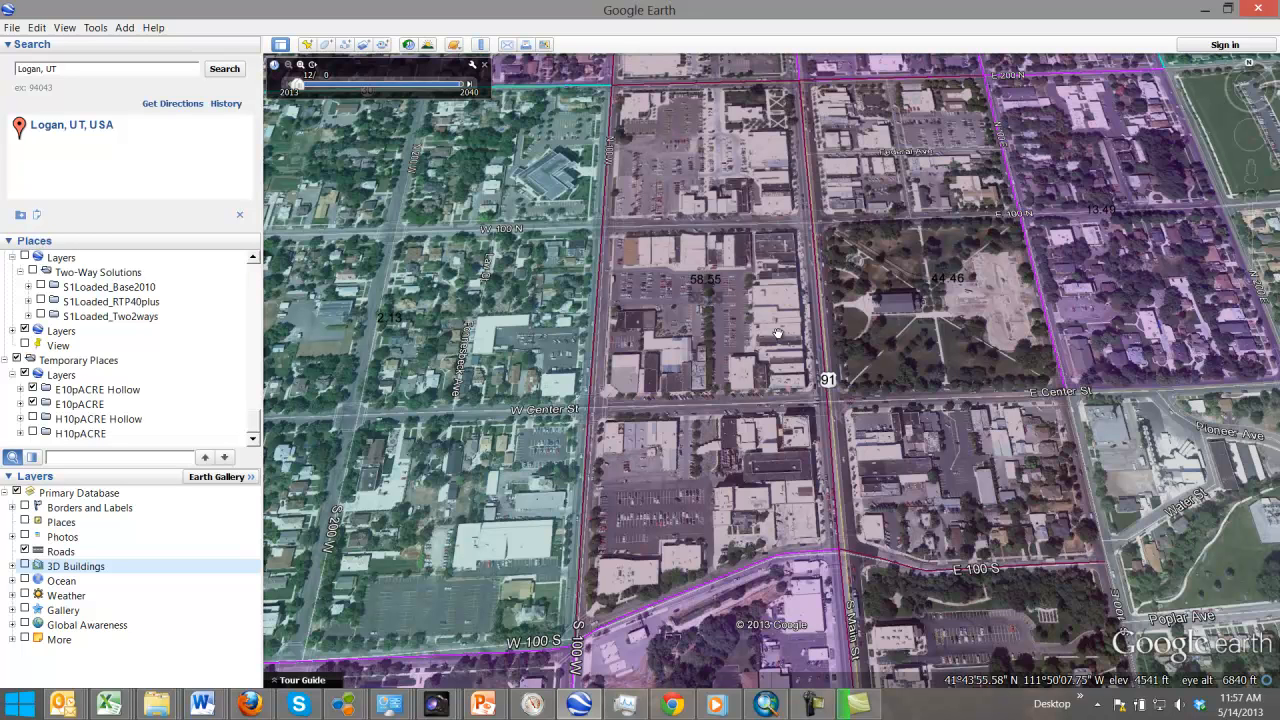
left_click_drag(751, 295, 767, 327)
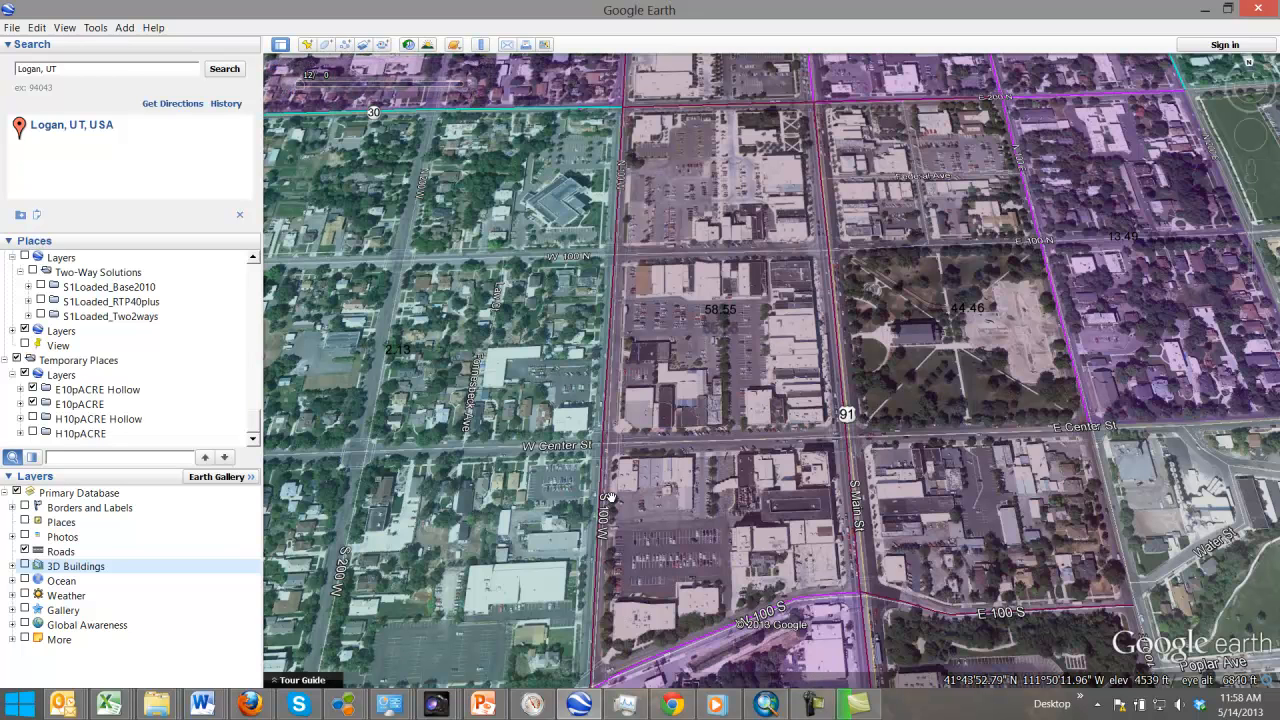
left_click(110, 708)
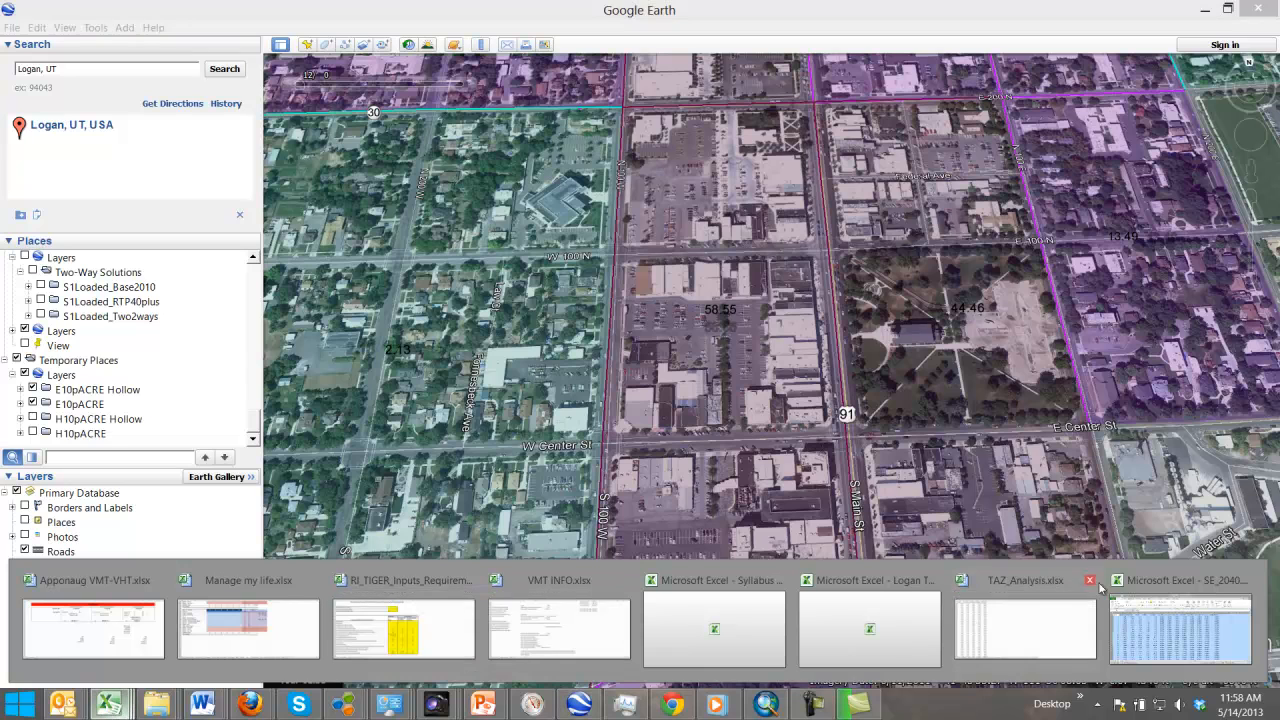
mouse_move(1126, 625)
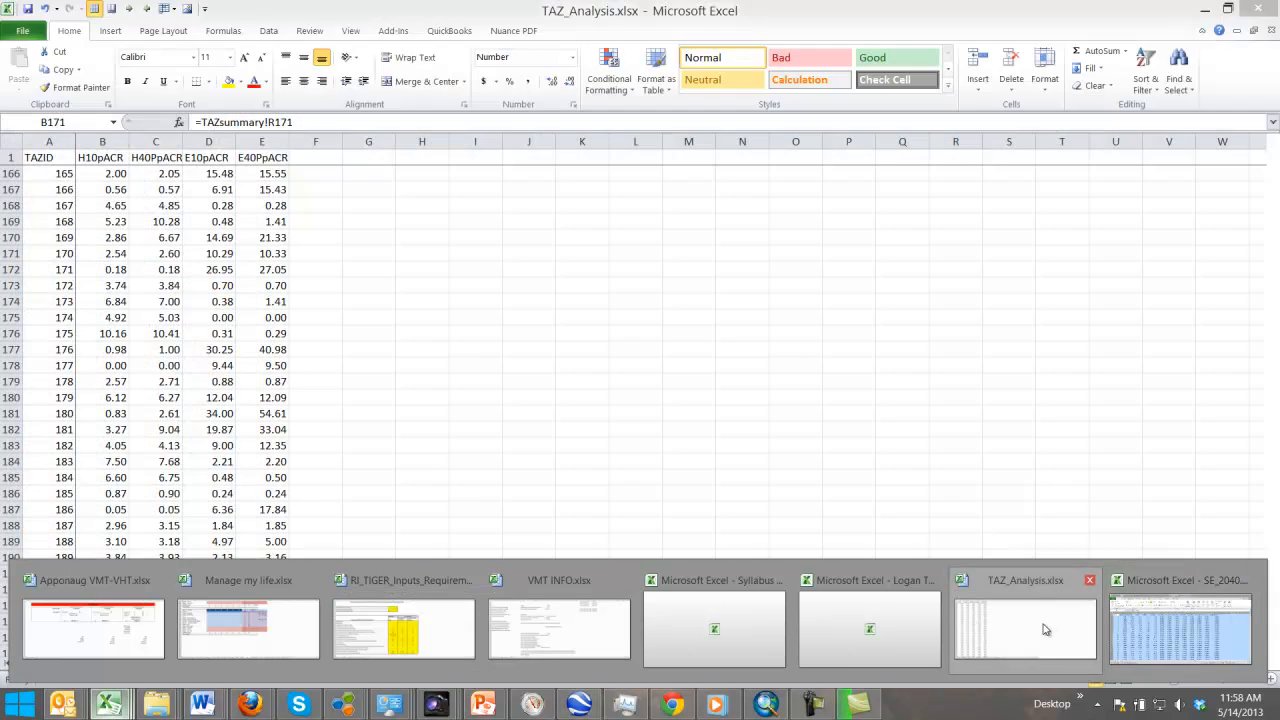
left_click(1025, 628)
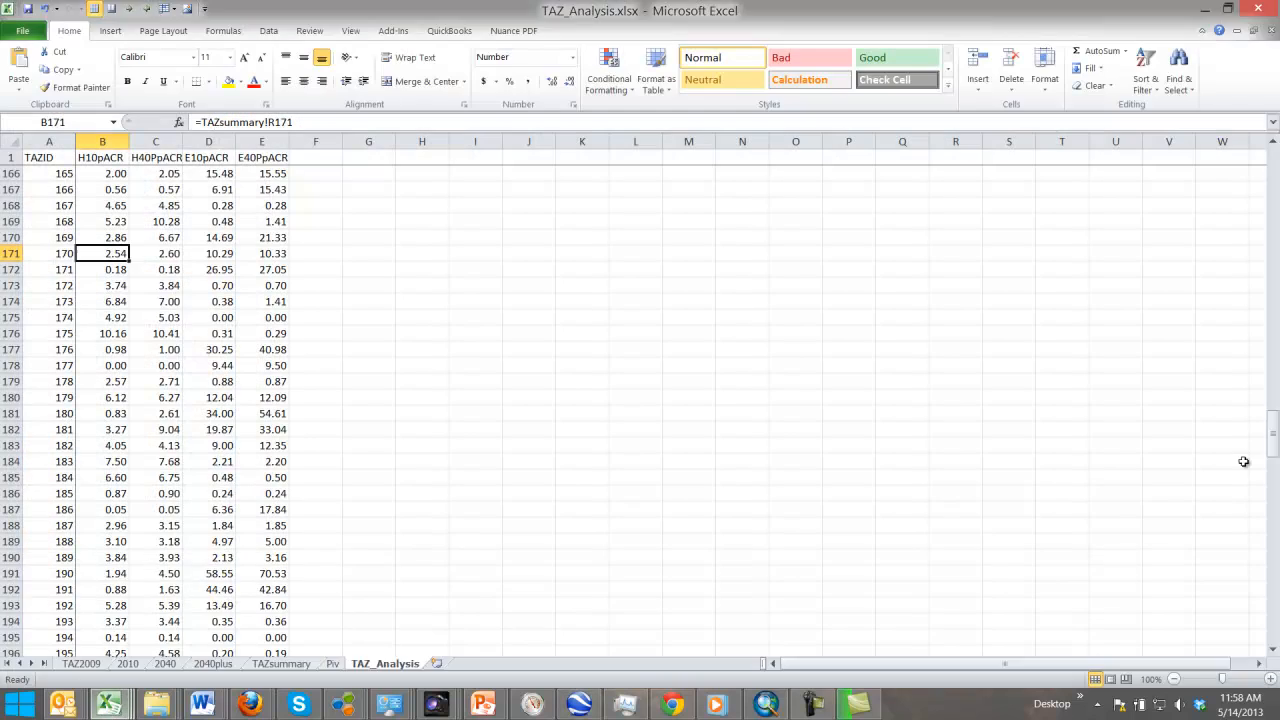
left_click(1229, 10)
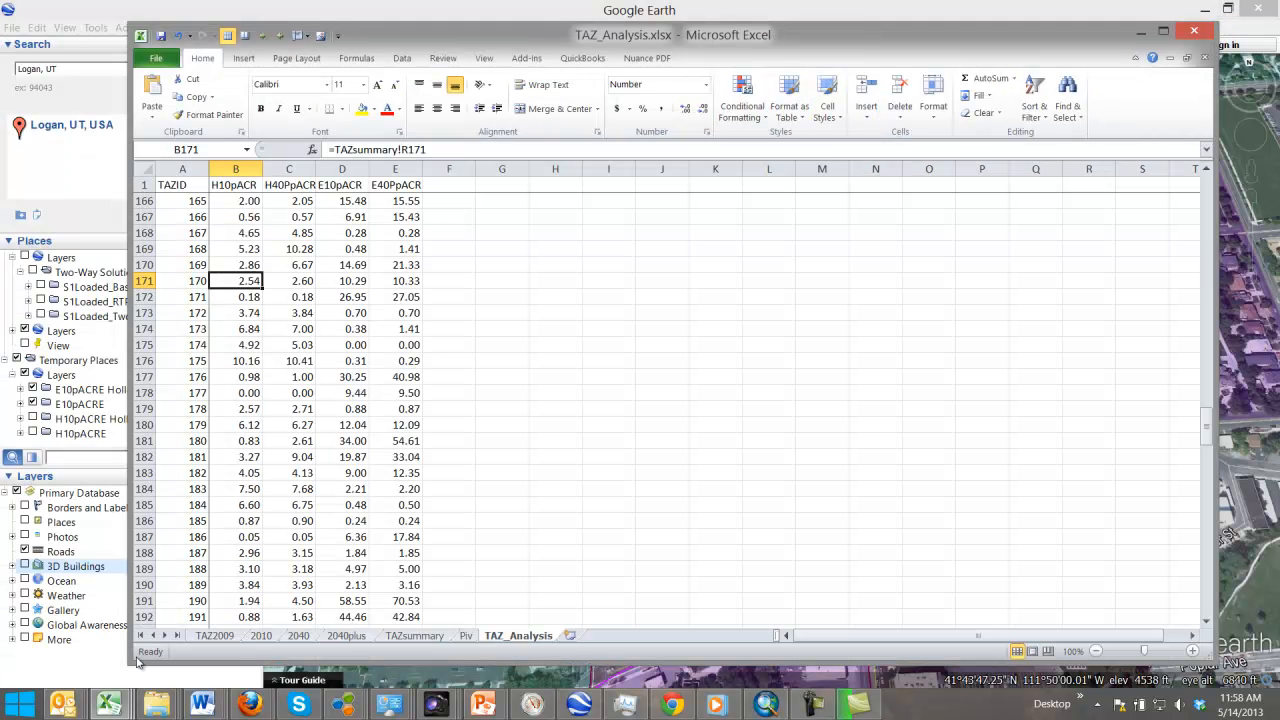
left_click_drag(128, 664, 520, 445)
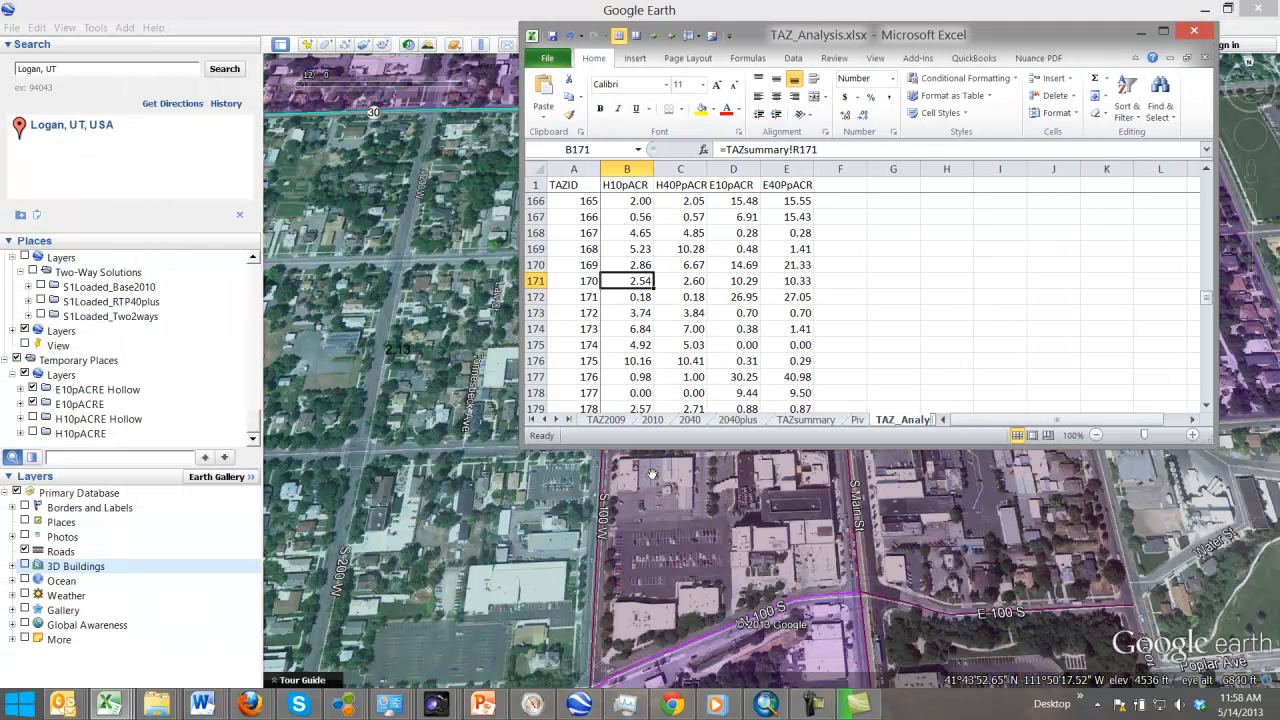
Step: Add a blank worksheet after the TAZ_Analysis sheet, widening the sheet tab area first
left_click(940, 407)
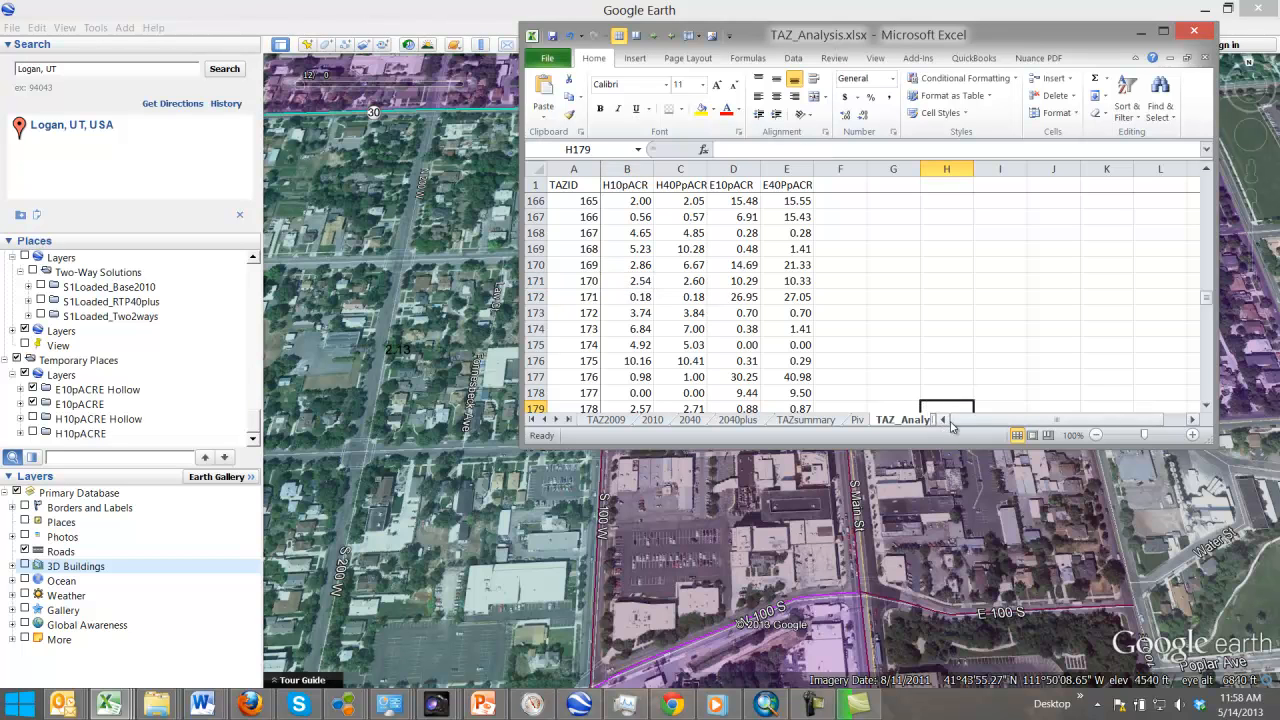
left_click_drag(936, 419, 1008, 420)
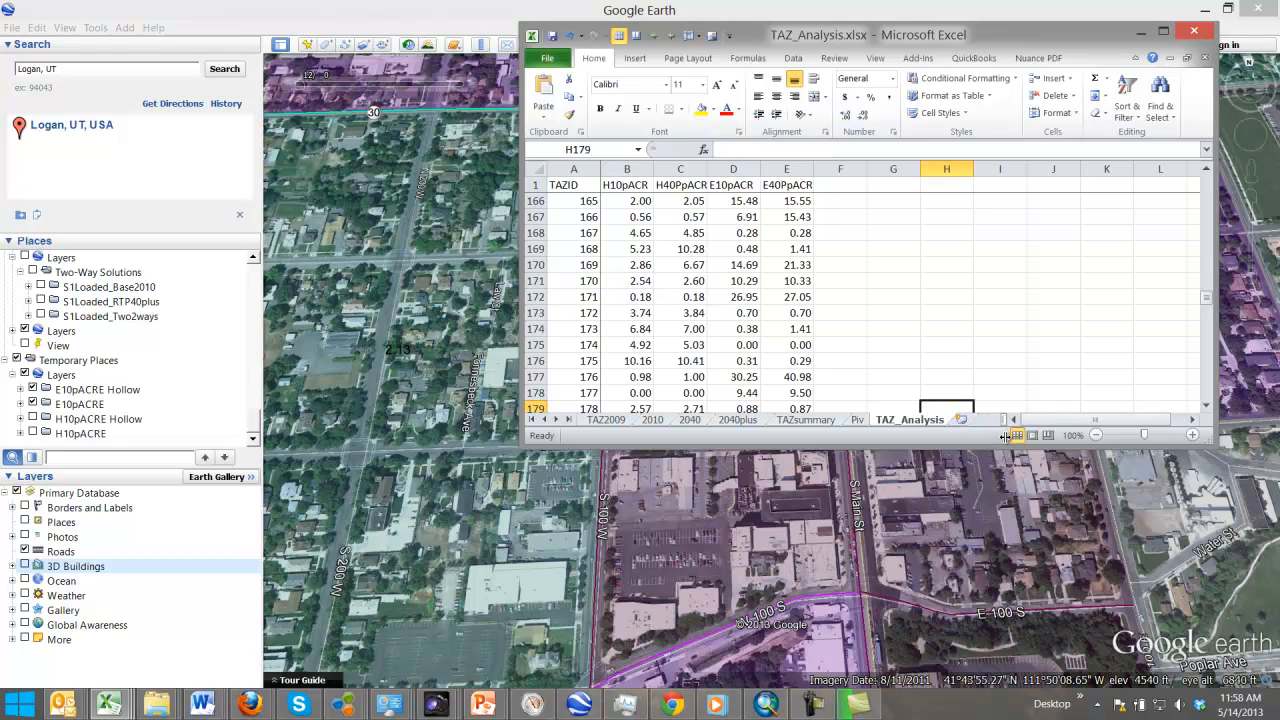
left_click(960, 419)
left_click(579, 216)
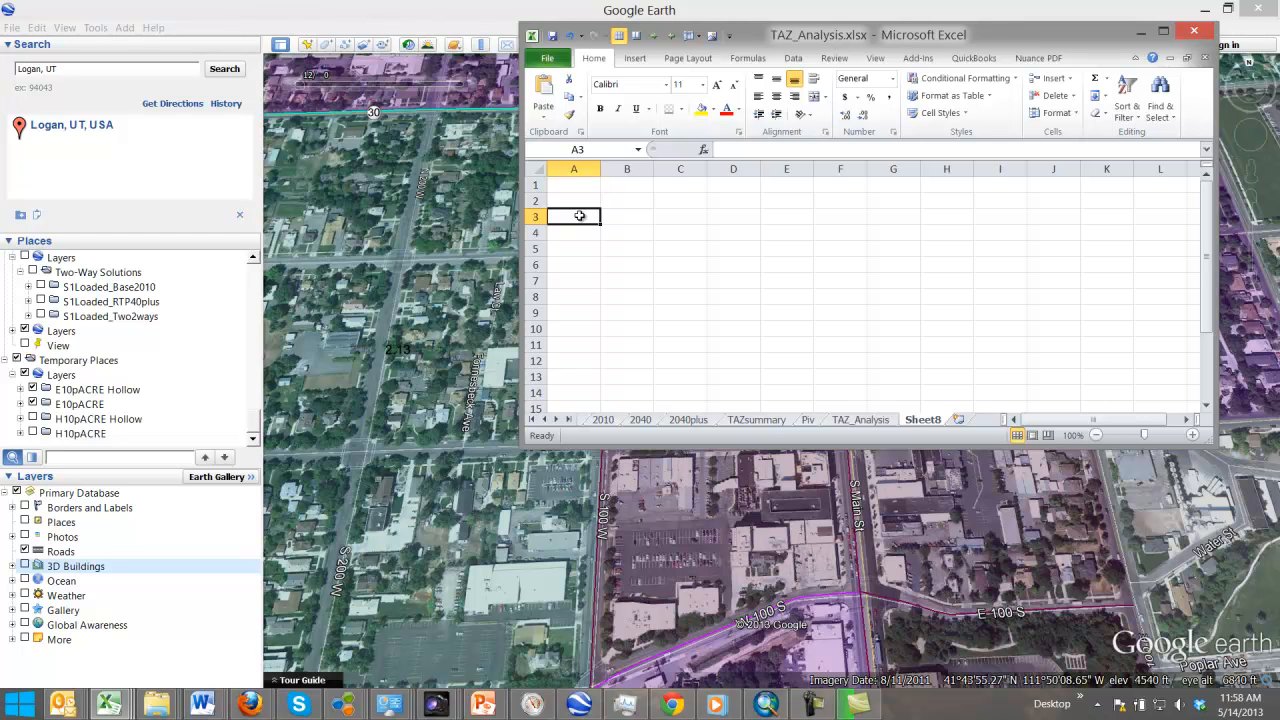
Step: Move the workbook window off the map and examine the downtown blocks between S 100 W and Main Street
left_click_drag(765, 41, 1279, 110)
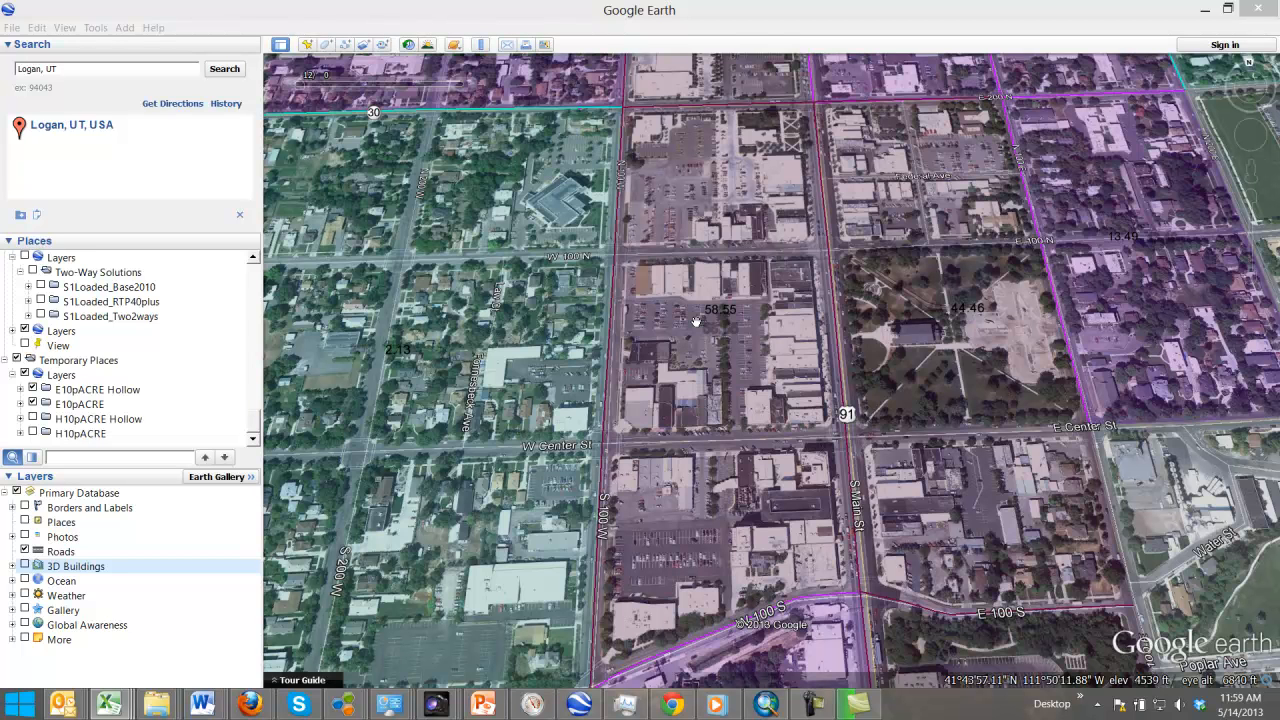
left_click(723, 343)
scroll(723, 343, "up", 3)
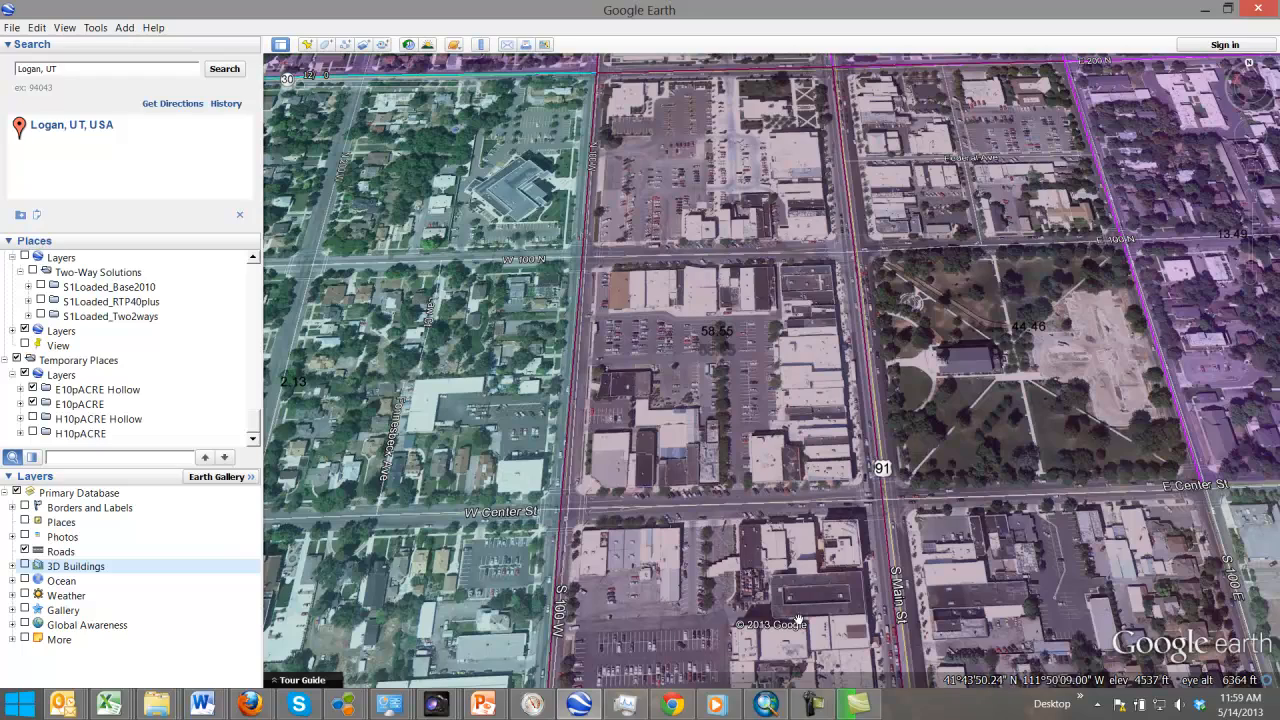
scroll(803, 380, "down", 2)
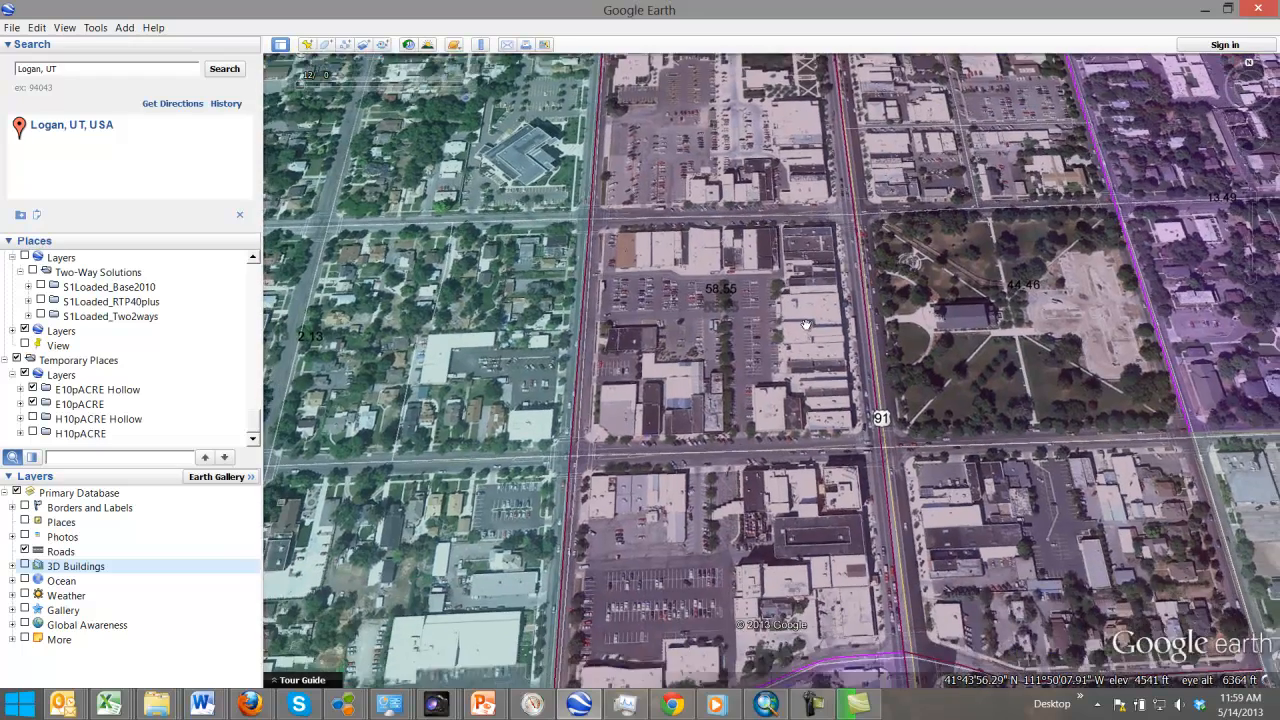
scroll(805, 385, "down", 1)
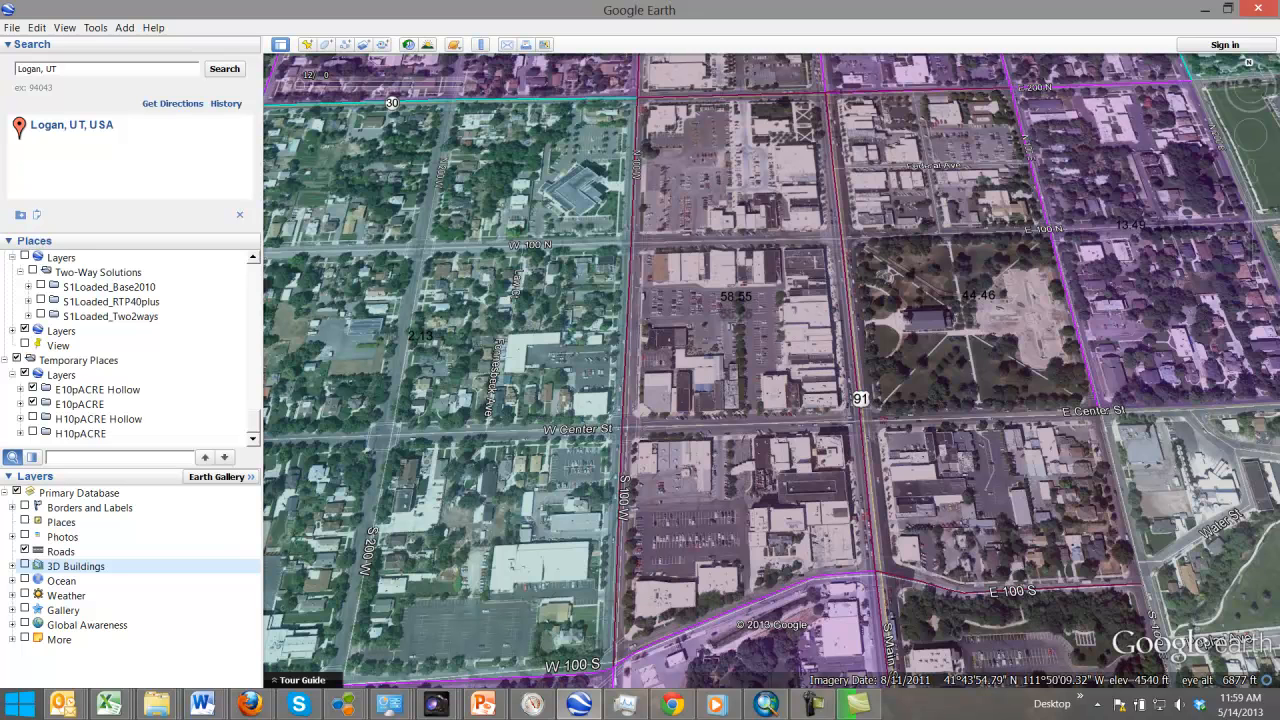
Step: Bring the workbook back over the map and enter 43560 in C7 with the label "sf per acre" in D7
left_click_drag(1279, 200, 814, 180)
scroll(446, 377, "down", 1)
left_click(453, 374)
type("43560")
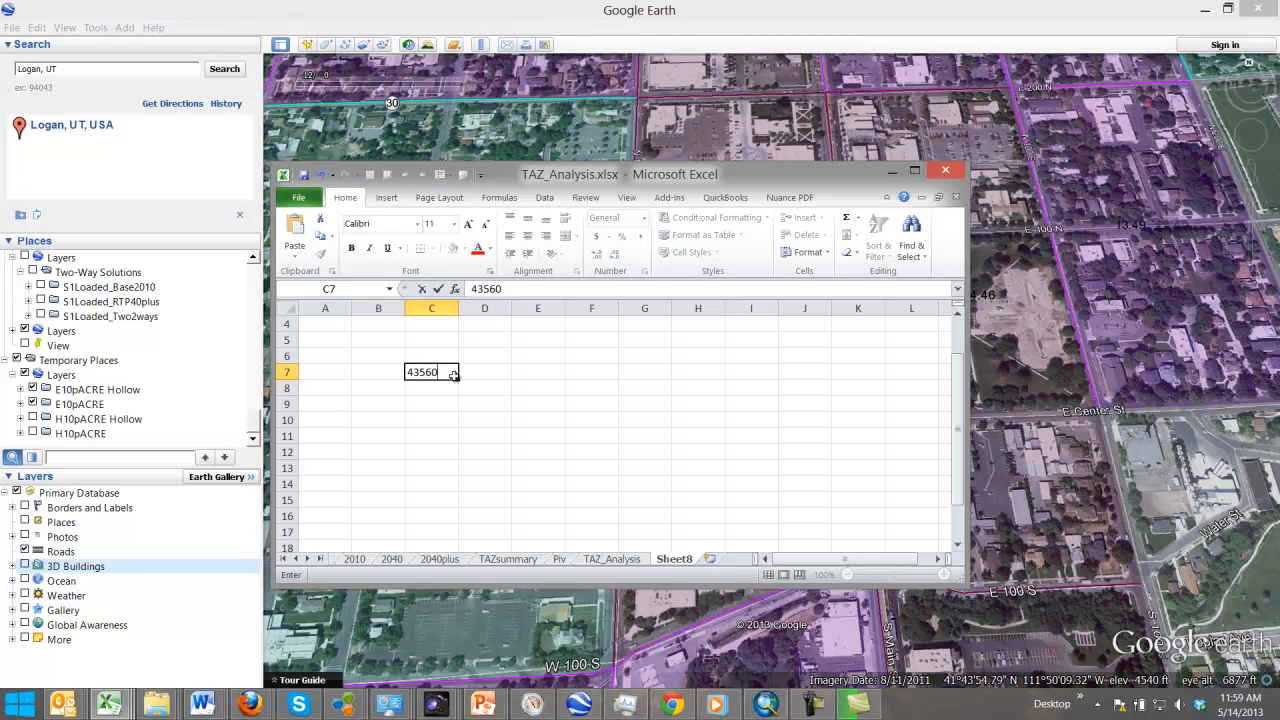
key("Return")
left_click(484, 373)
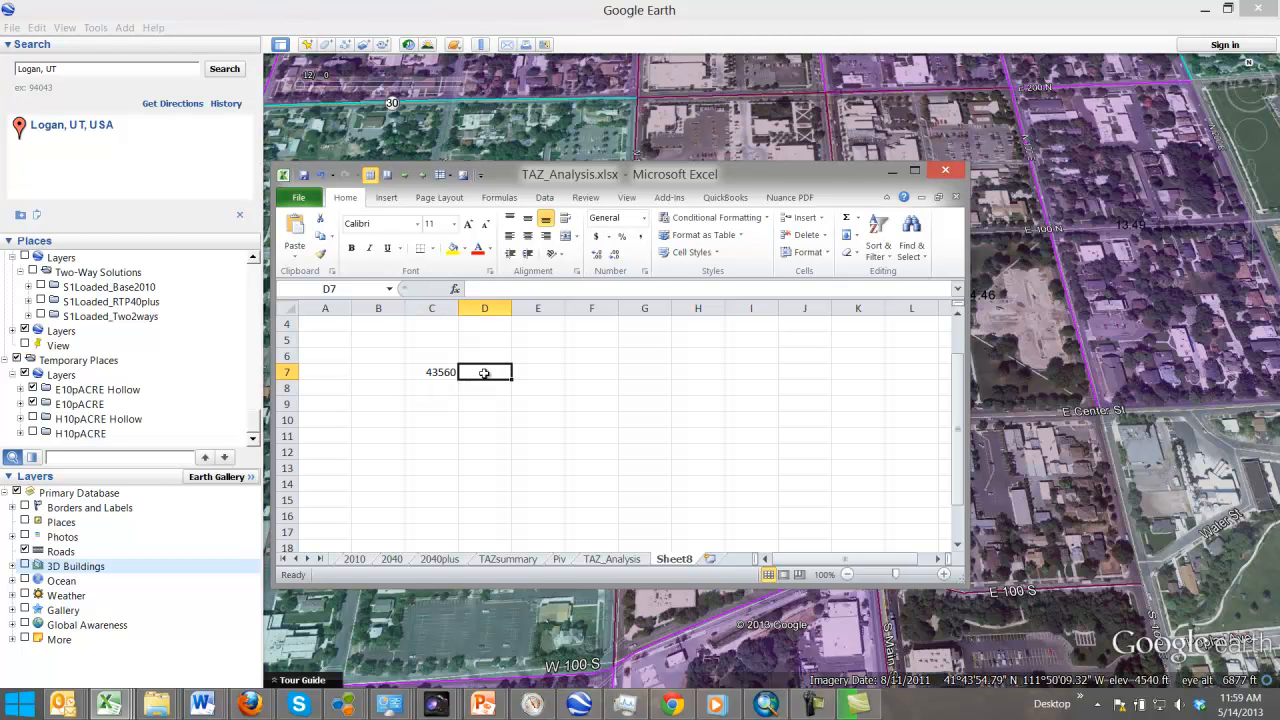
type("sf per acre")
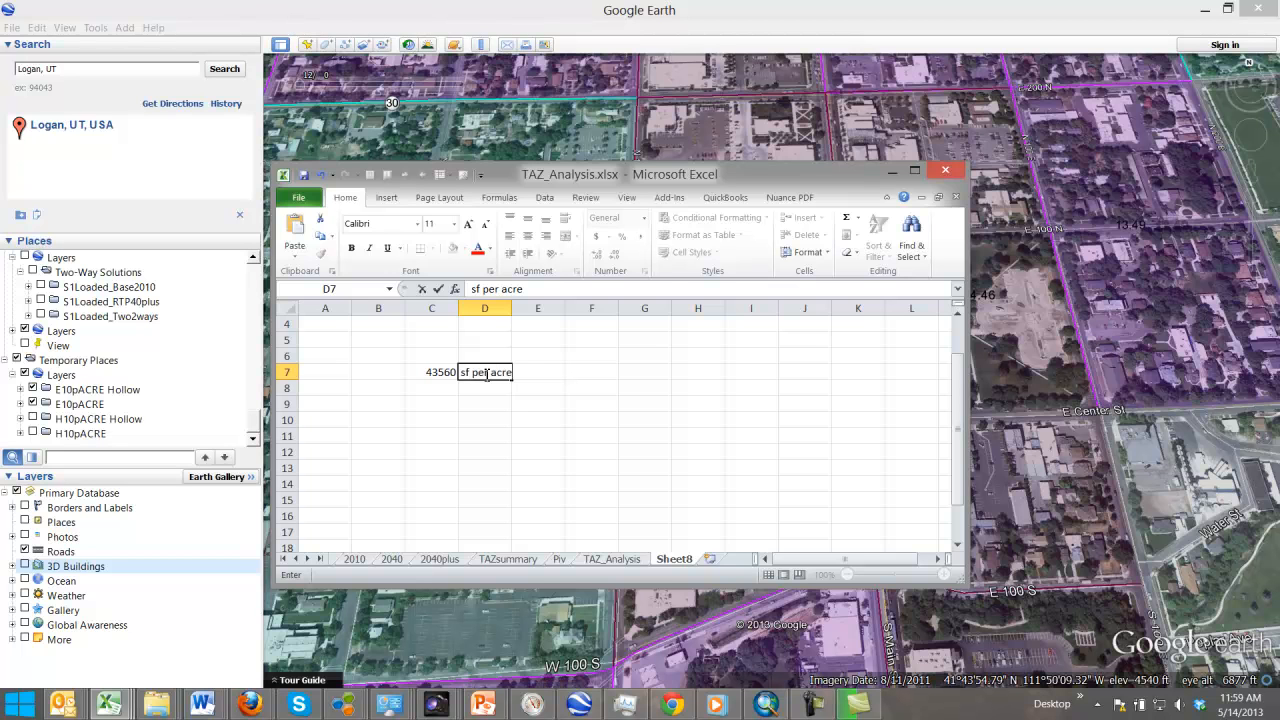
key("Return")
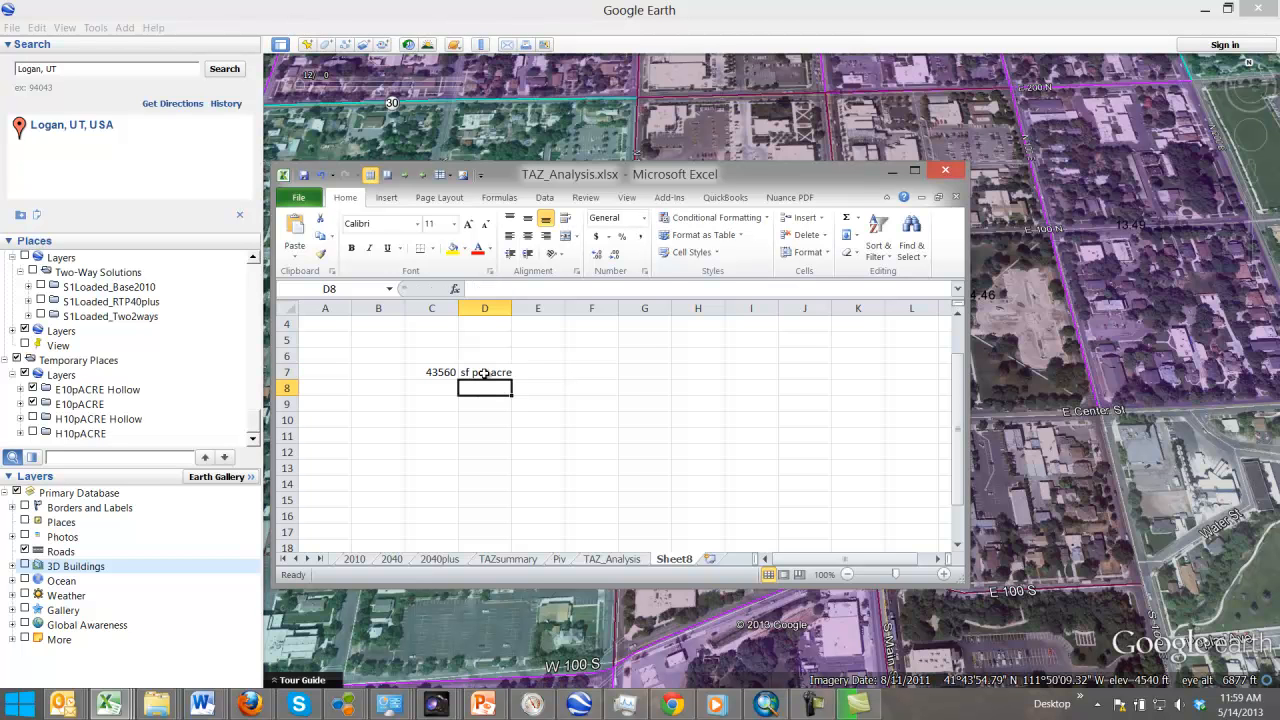
left_click(473, 418)
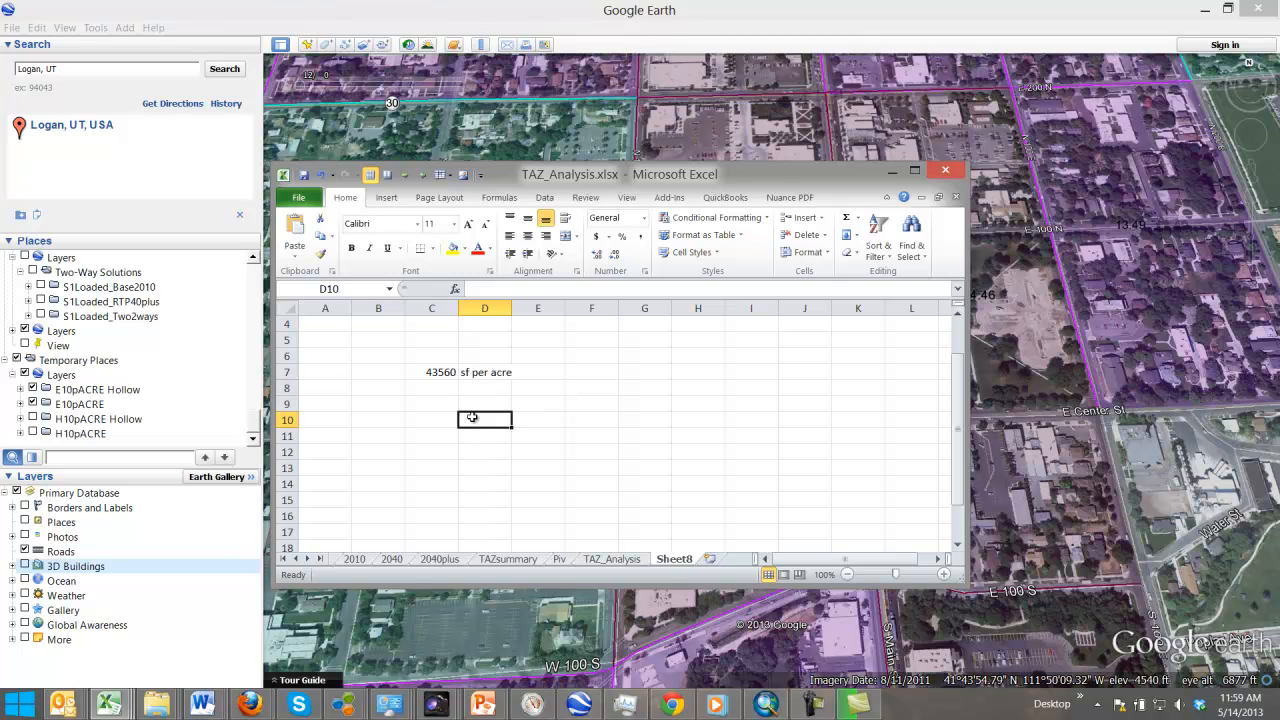
left_click(480, 393)
left_click(481, 410)
left_click(489, 393)
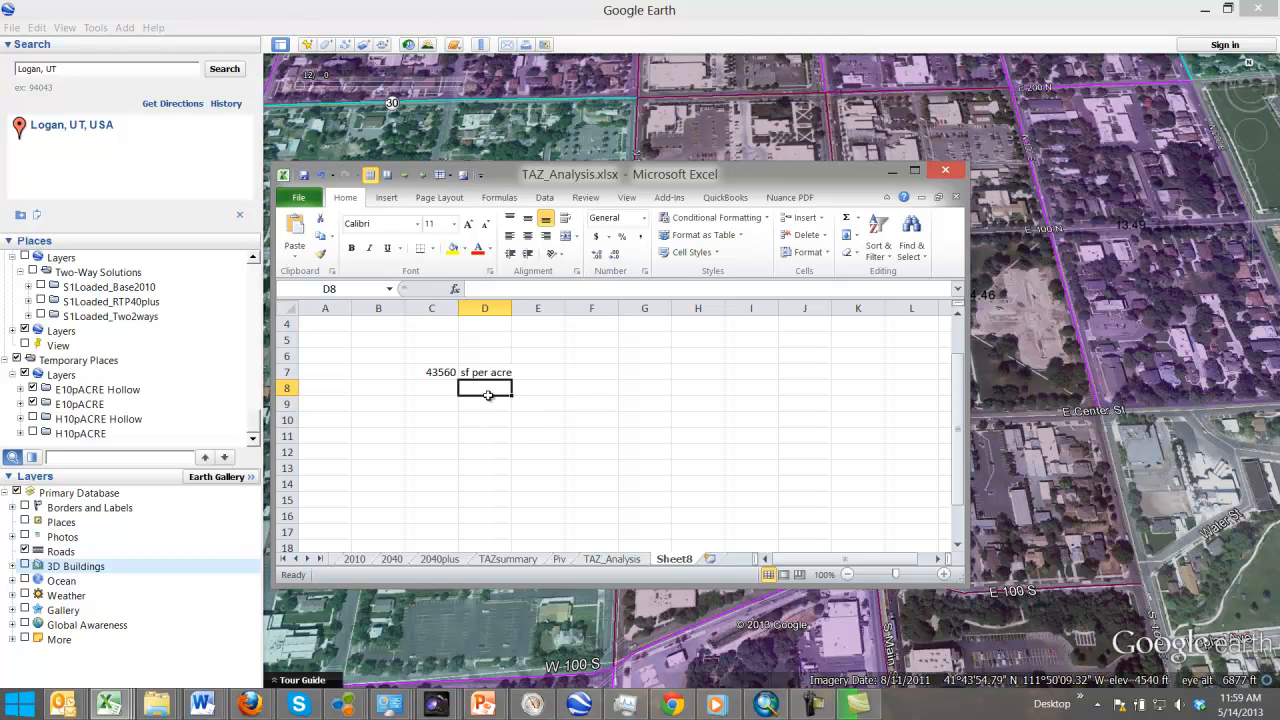
Step: Label D8 "10 acre block" and calculate its square footage in C8 with the formula =C7*10
type("10 acre")
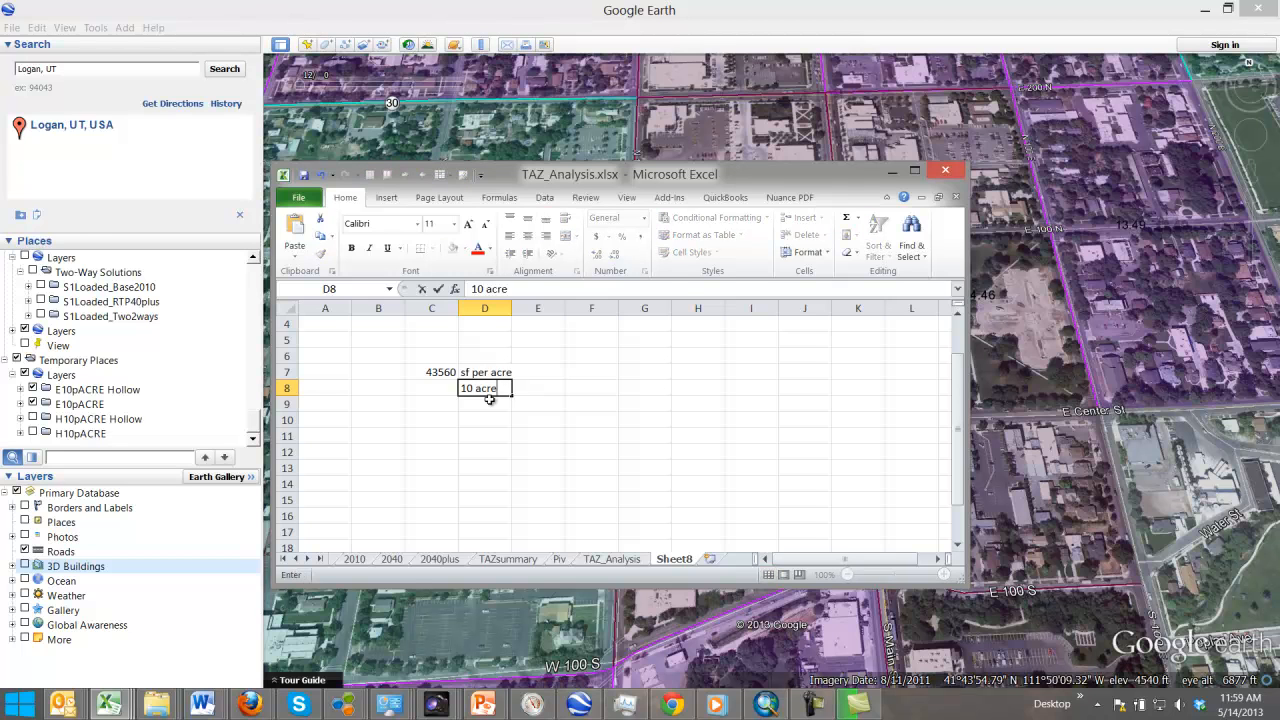
type(" block")
key("Return")
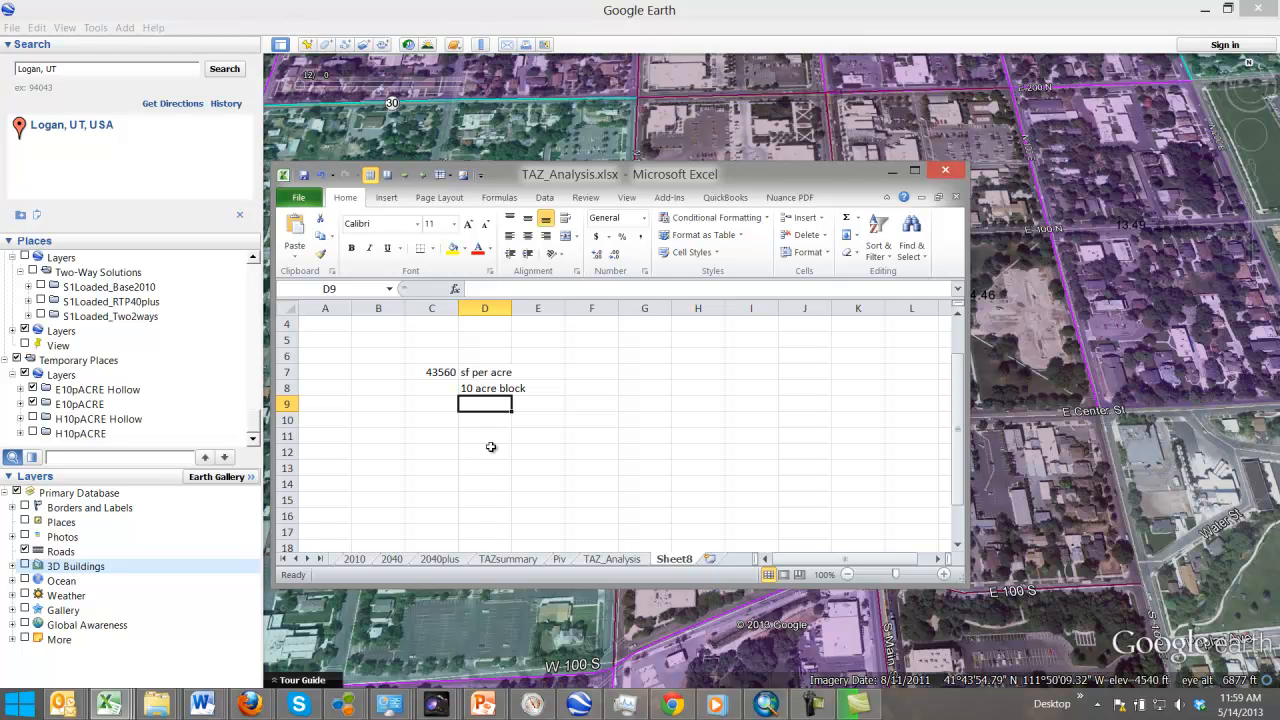
left_click(440, 388)
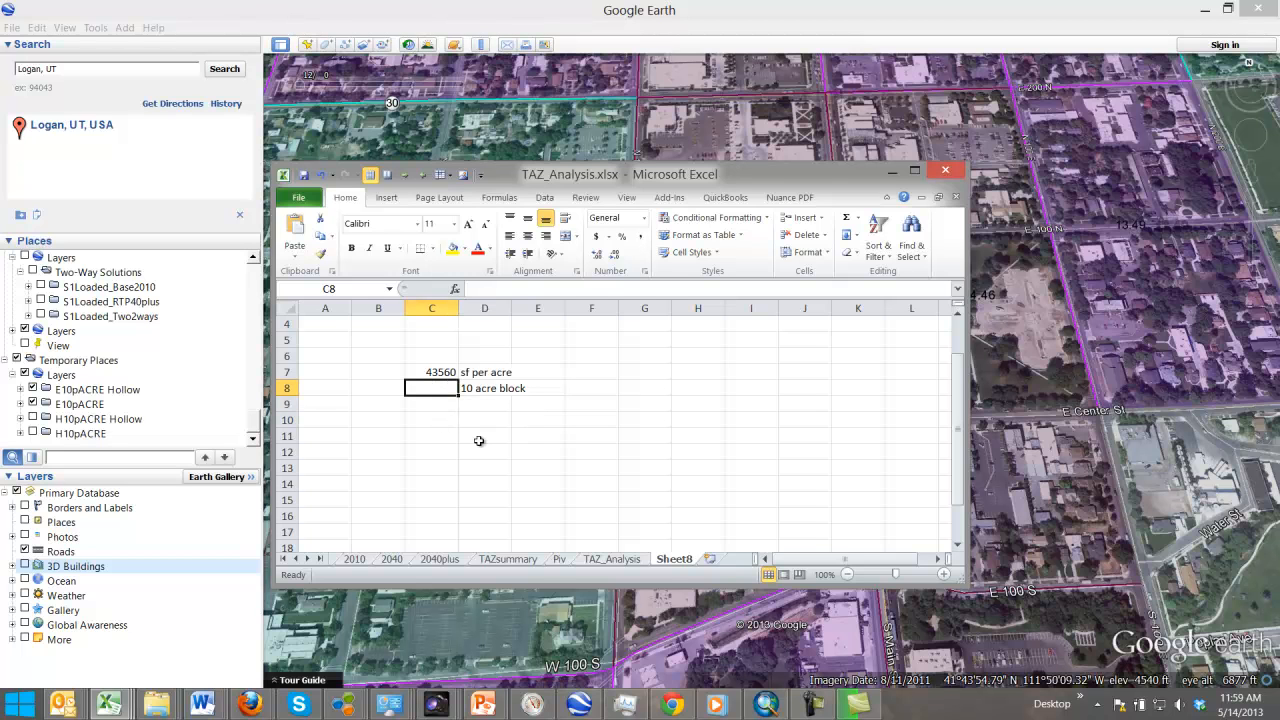
type("=")
left_click(441, 372)
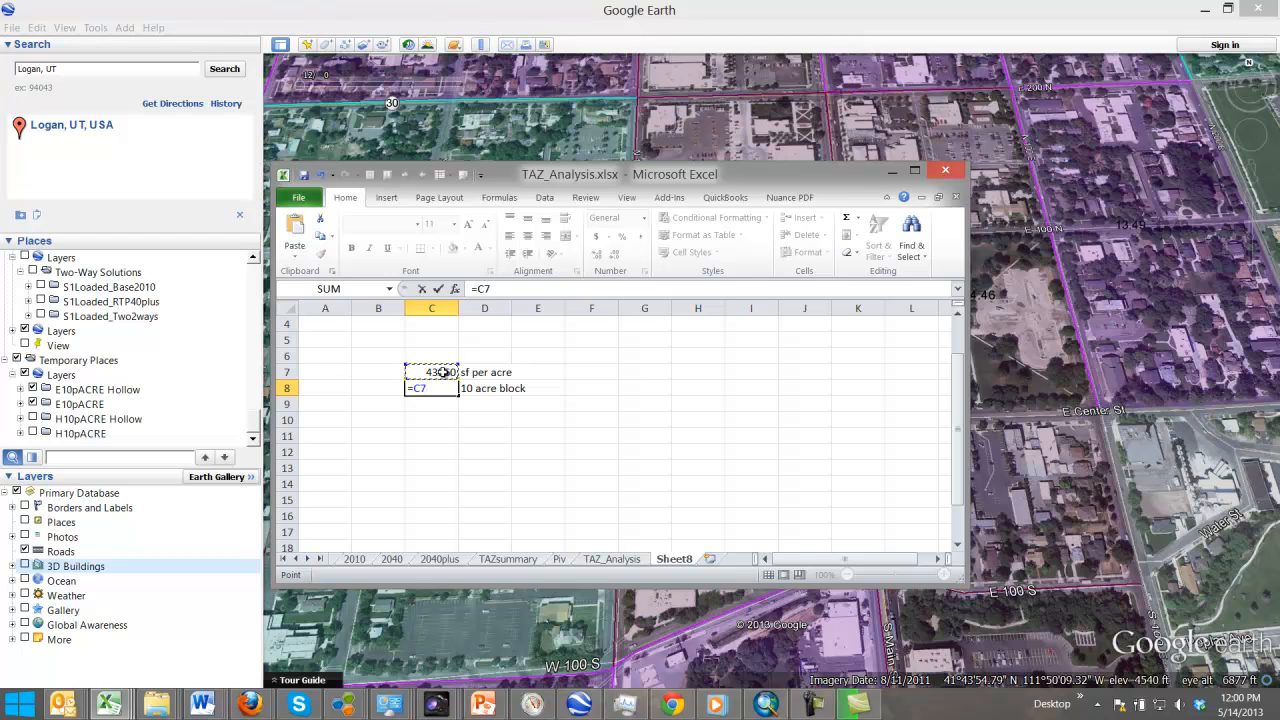
type("*10")
key("Return")
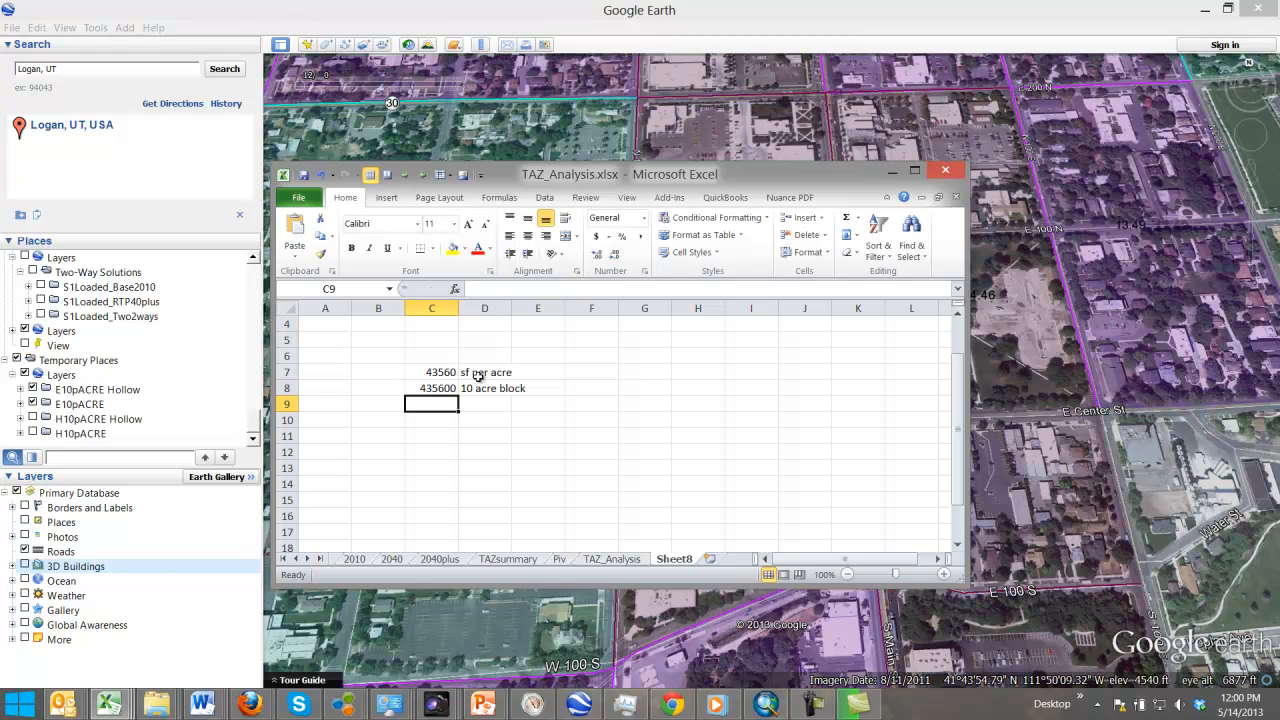
left_click(440, 390)
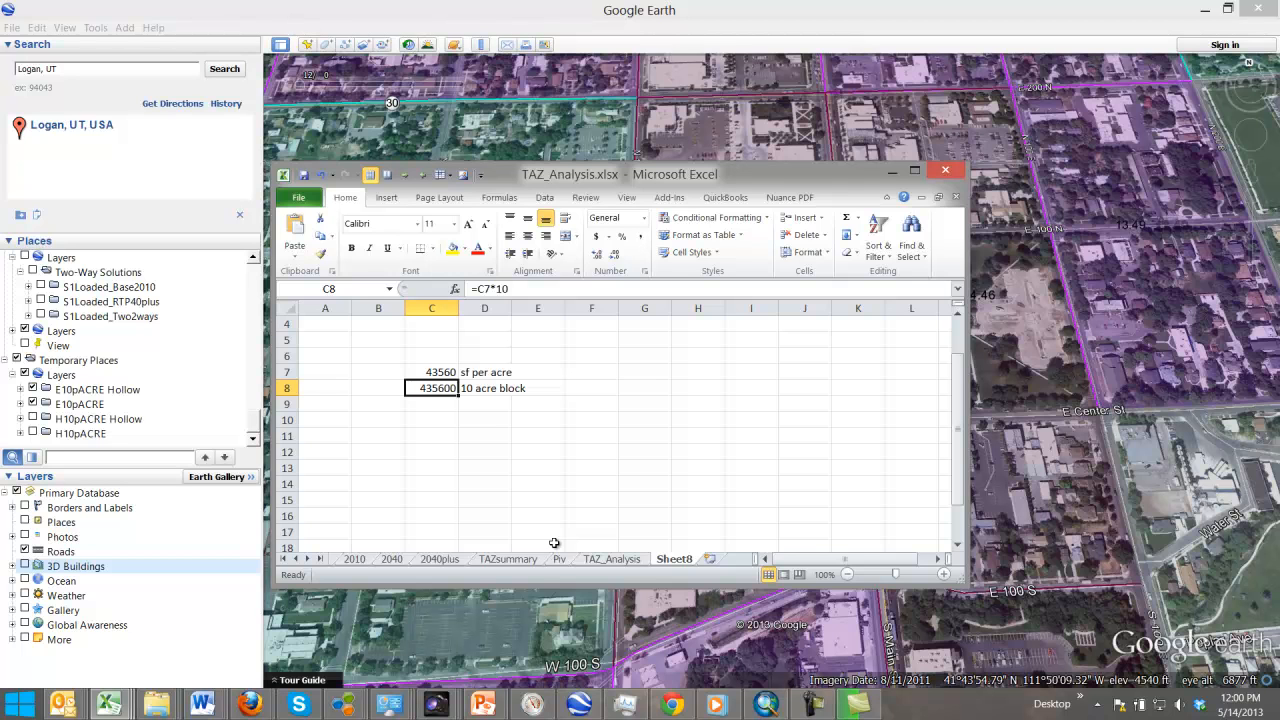
Step: Enter a formula in C10 that divides the 10-acre block's square footage in C8 by itself
left_click(443, 405)
left_click(446, 424)
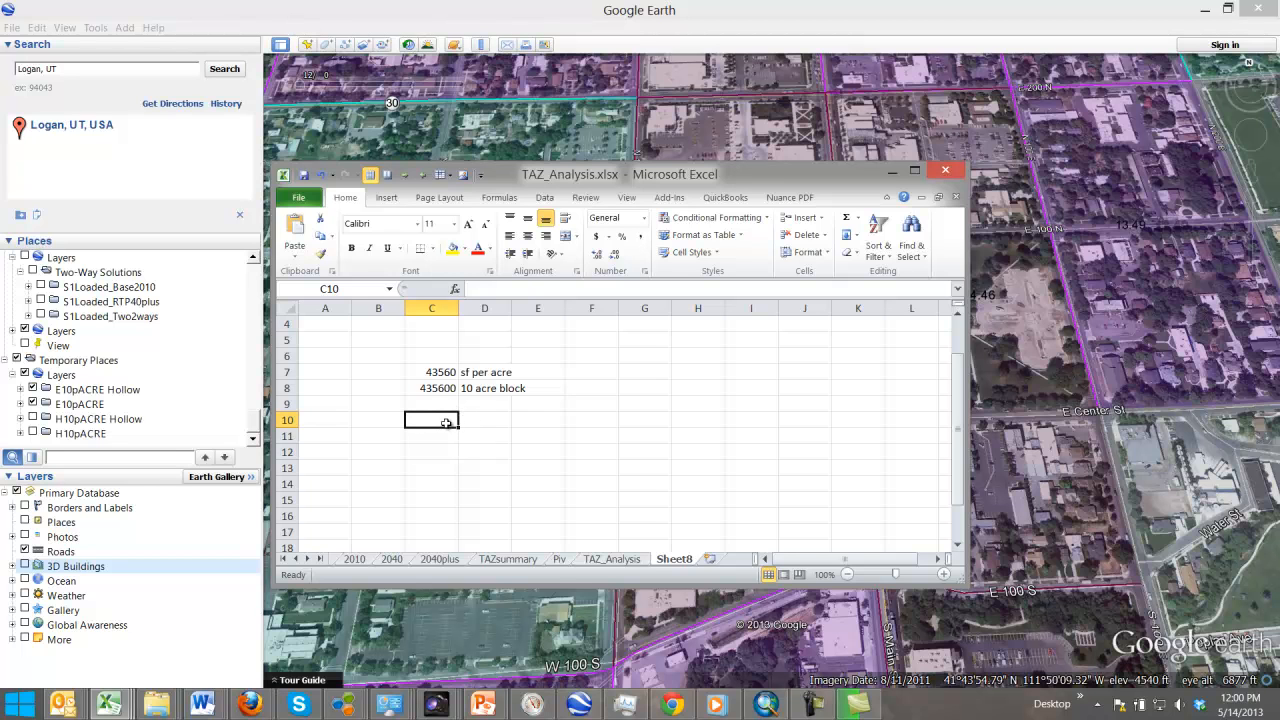
type("=")
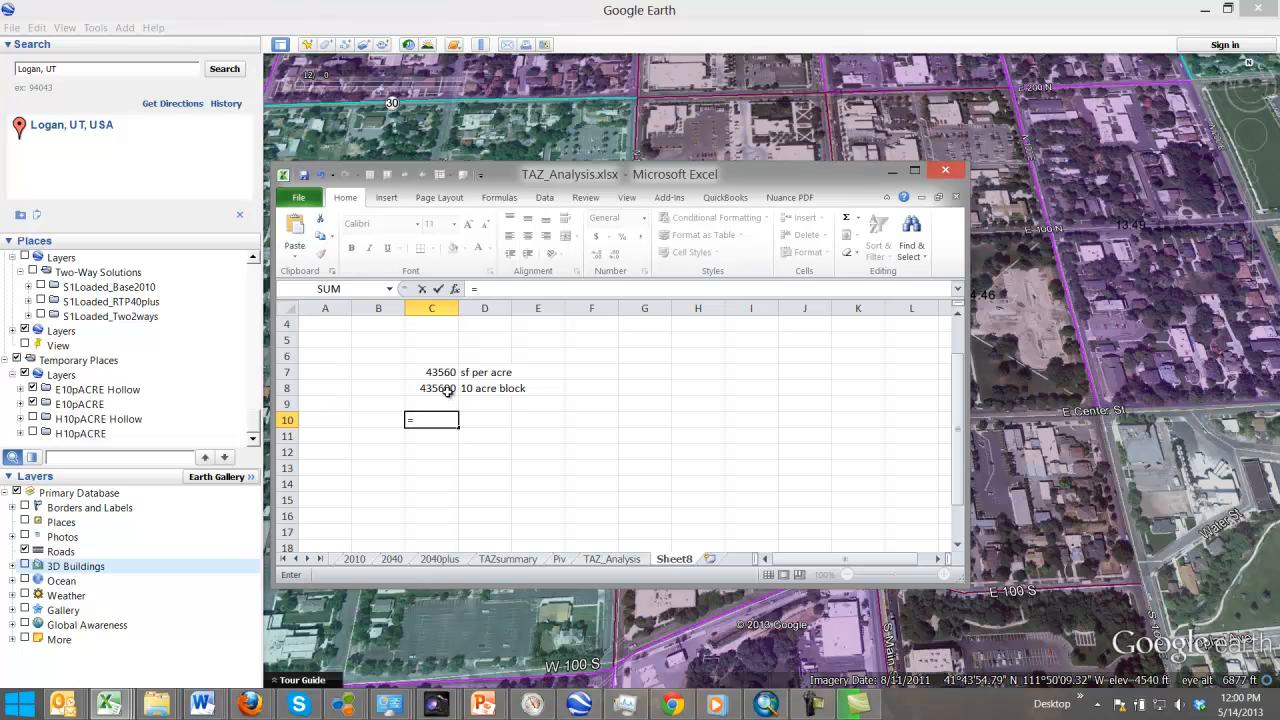
left_click(447, 390)
type("/")
left_click(440, 389)
key("Return")
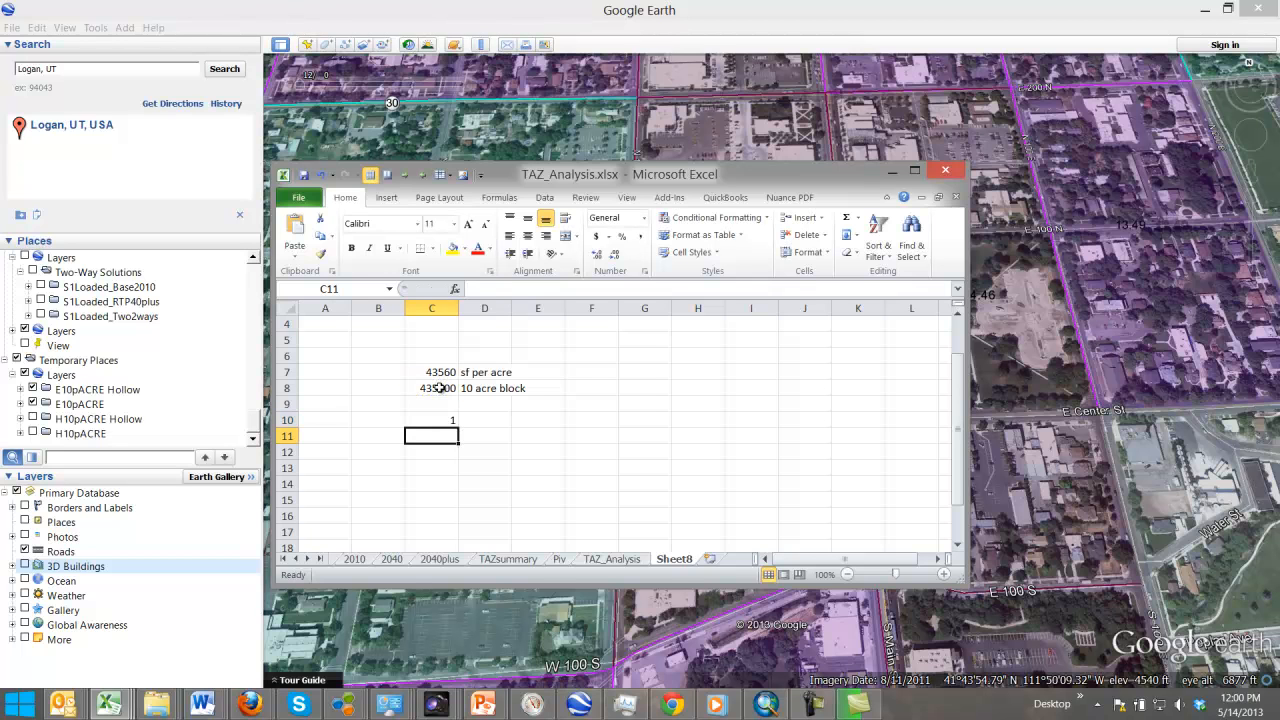
left_click(492, 421)
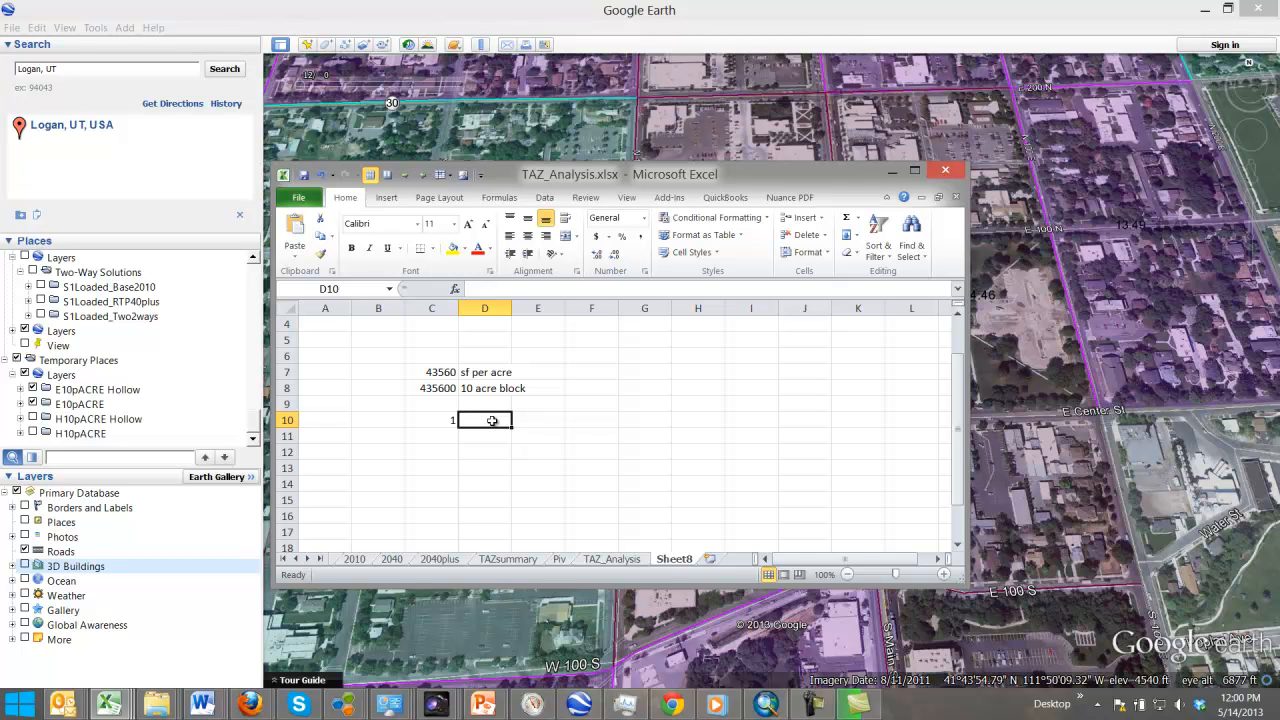
left_click(445, 388)
left_click(451, 405)
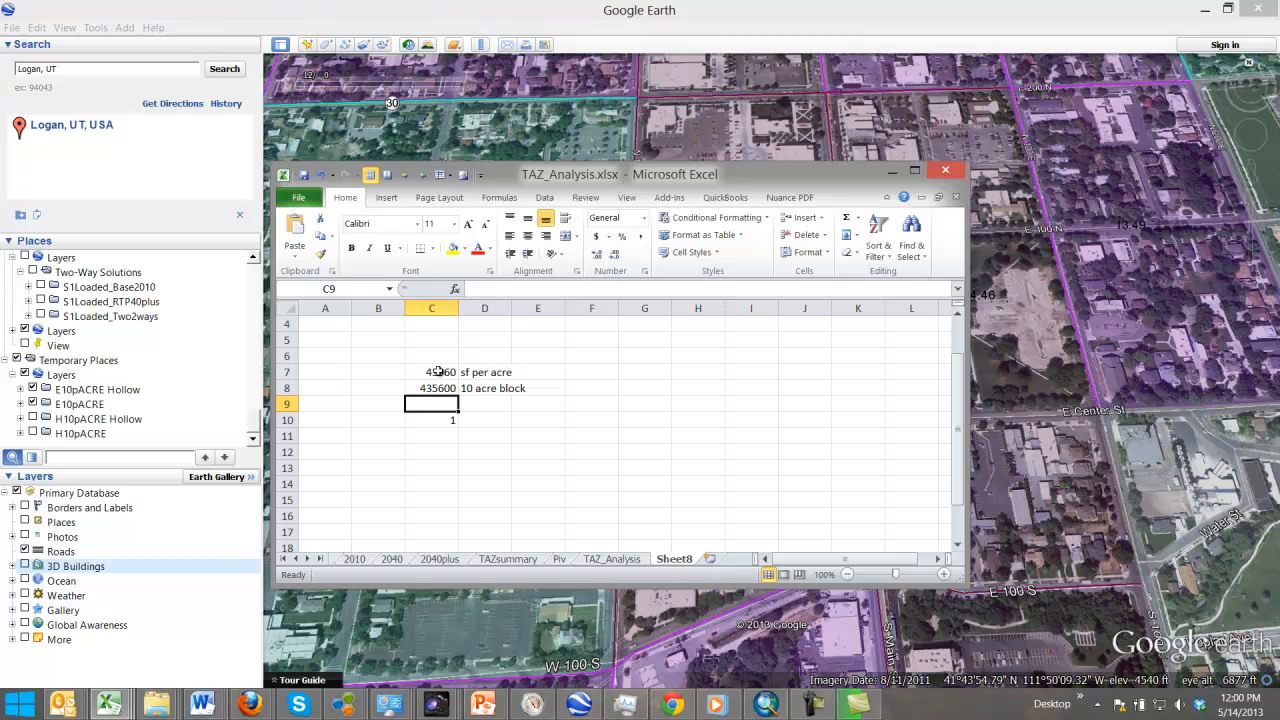
left_click(440, 372)
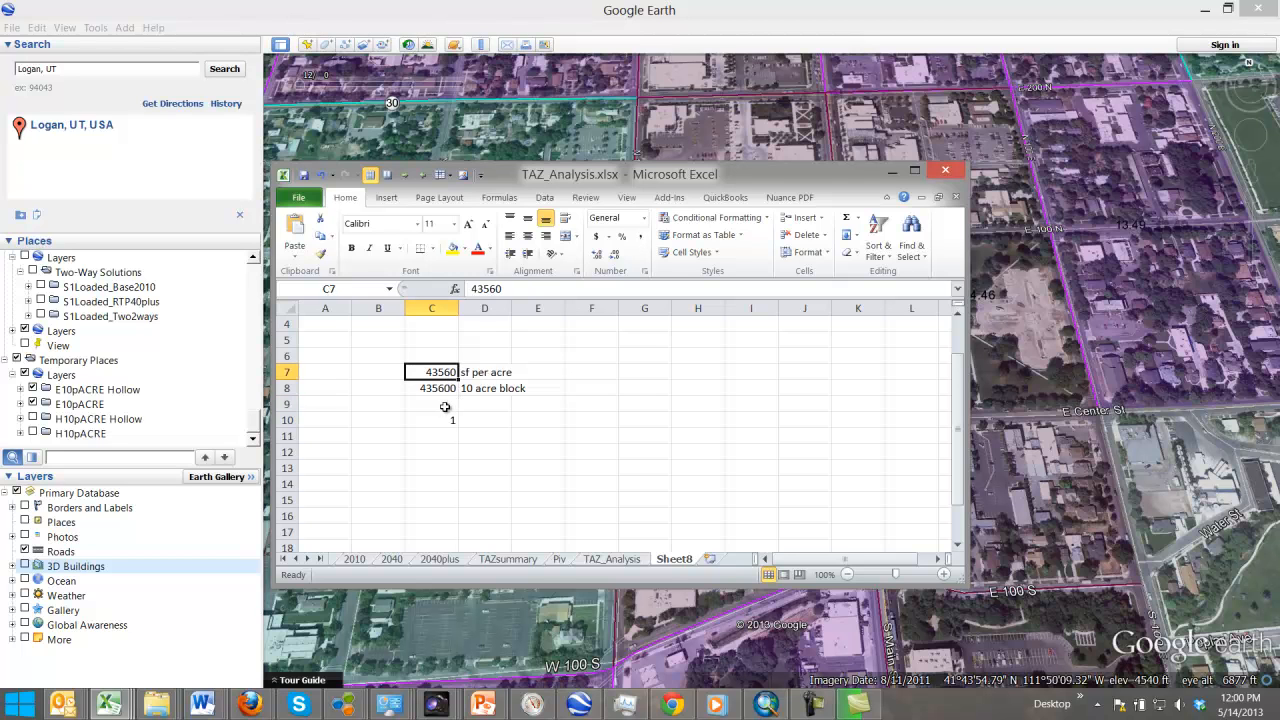
left_click(446, 406)
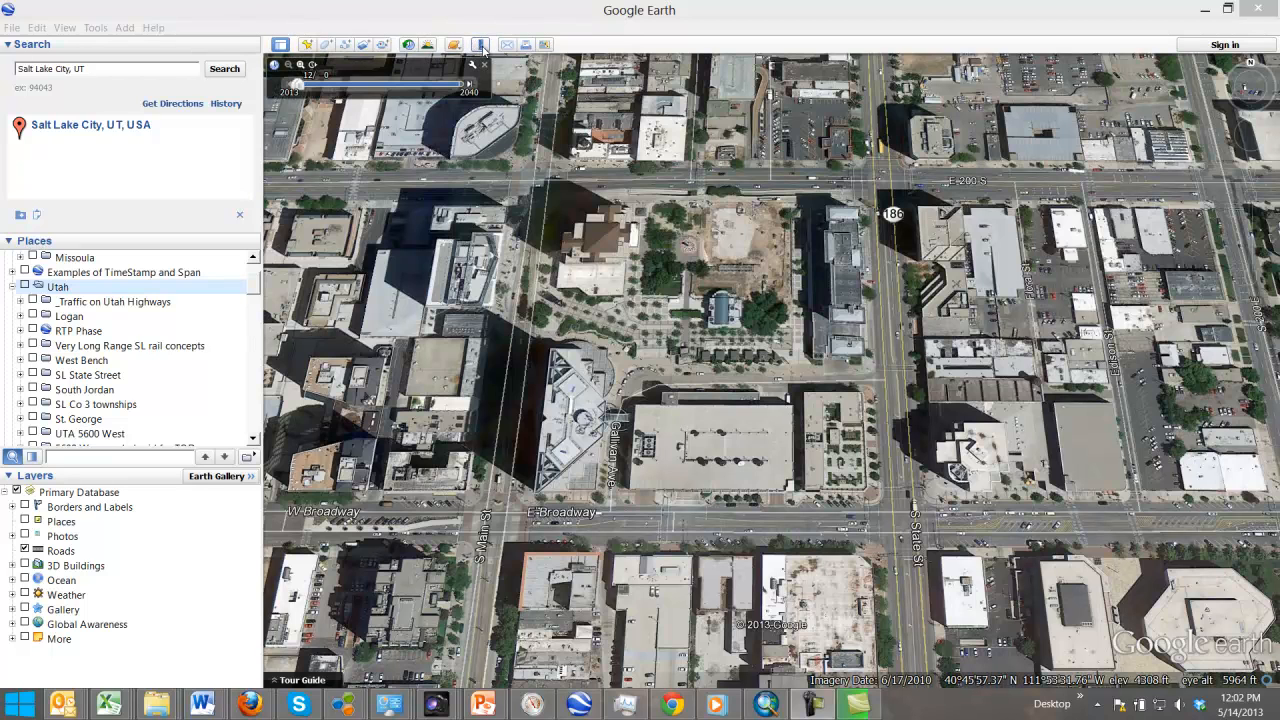
Step: Measure the Salt Lake City block in feet between street centrelines, from E 200 S to E Broadway and from S State St to S Main St
left_click(483, 49)
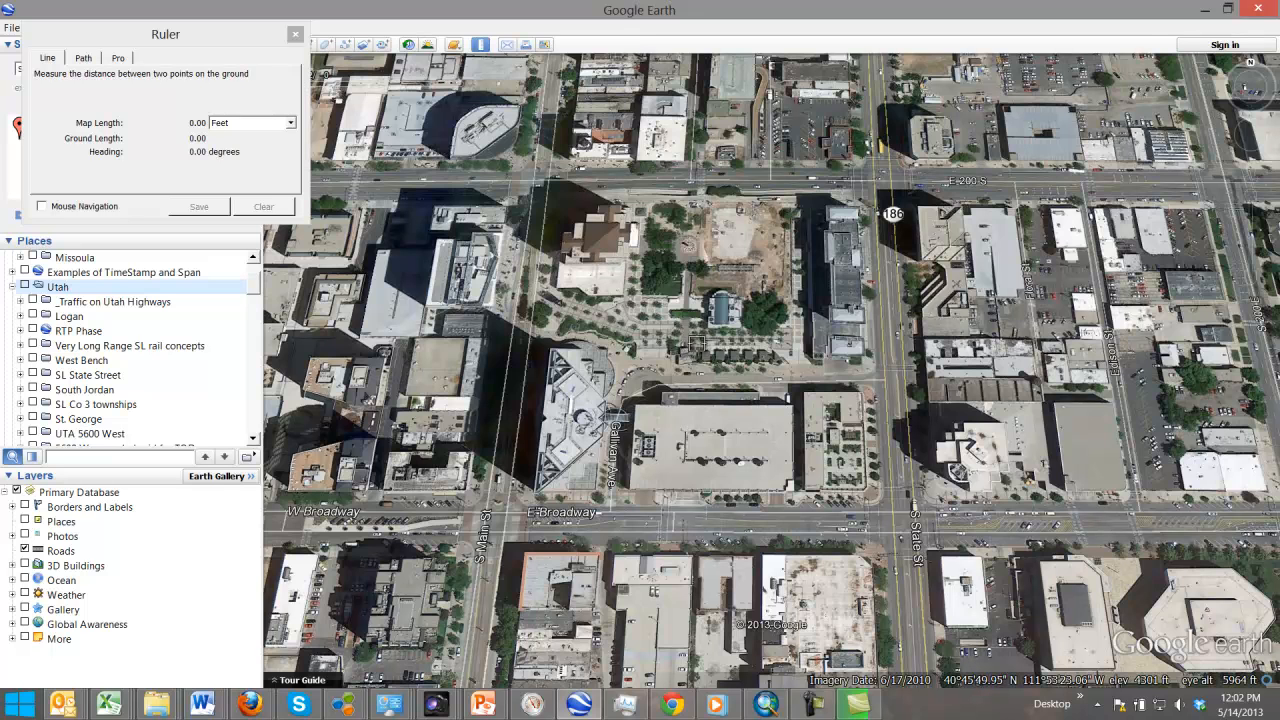
left_click(632, 180)
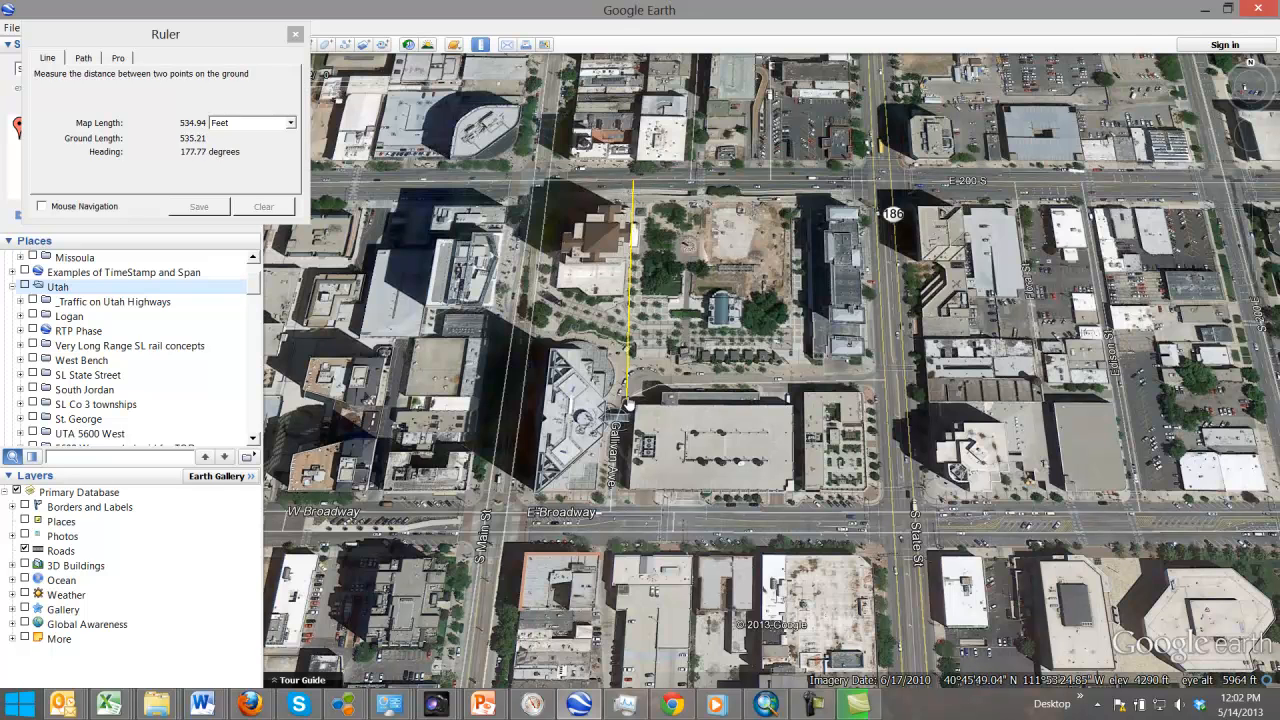
left_click(625, 524)
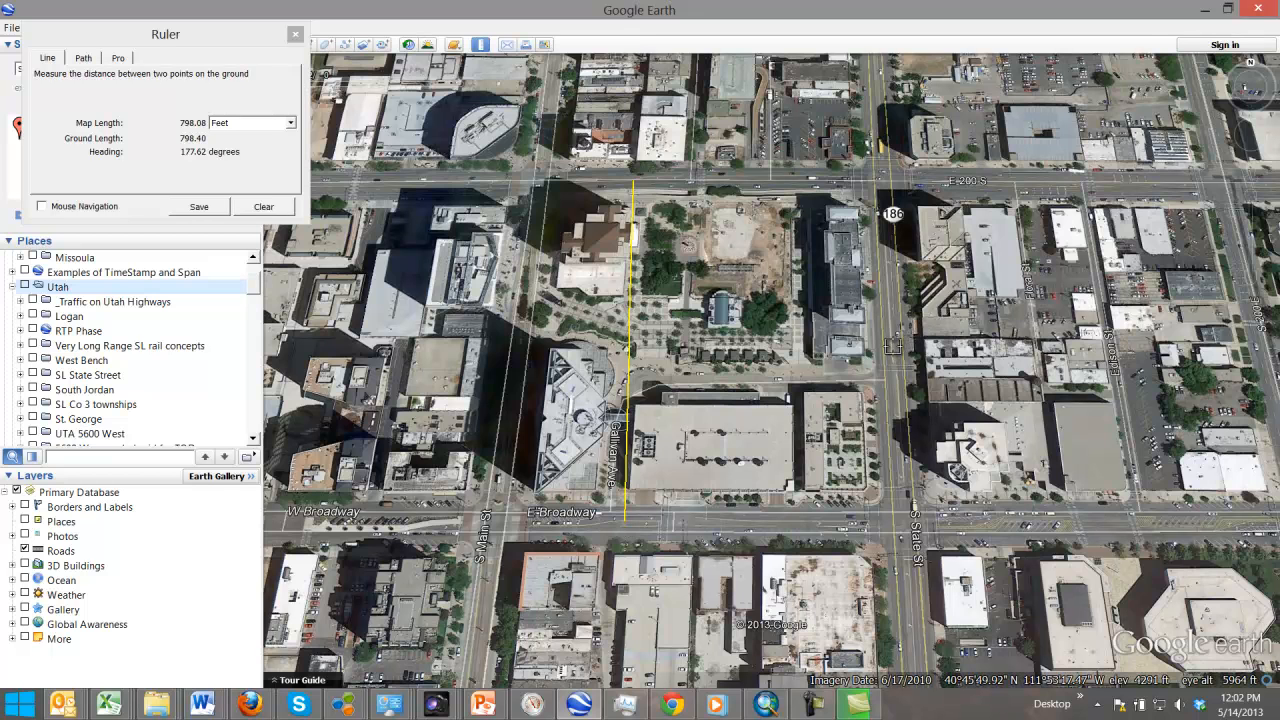
left_click(893, 346)
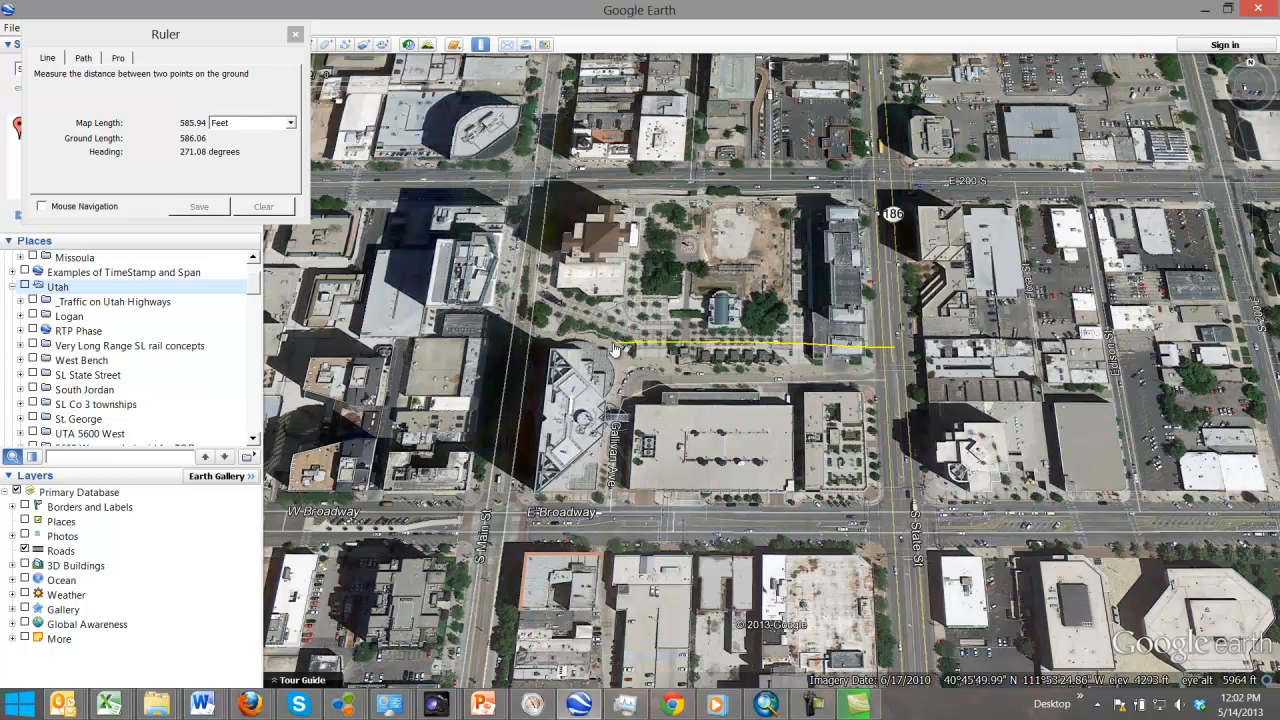
left_click(520, 349)
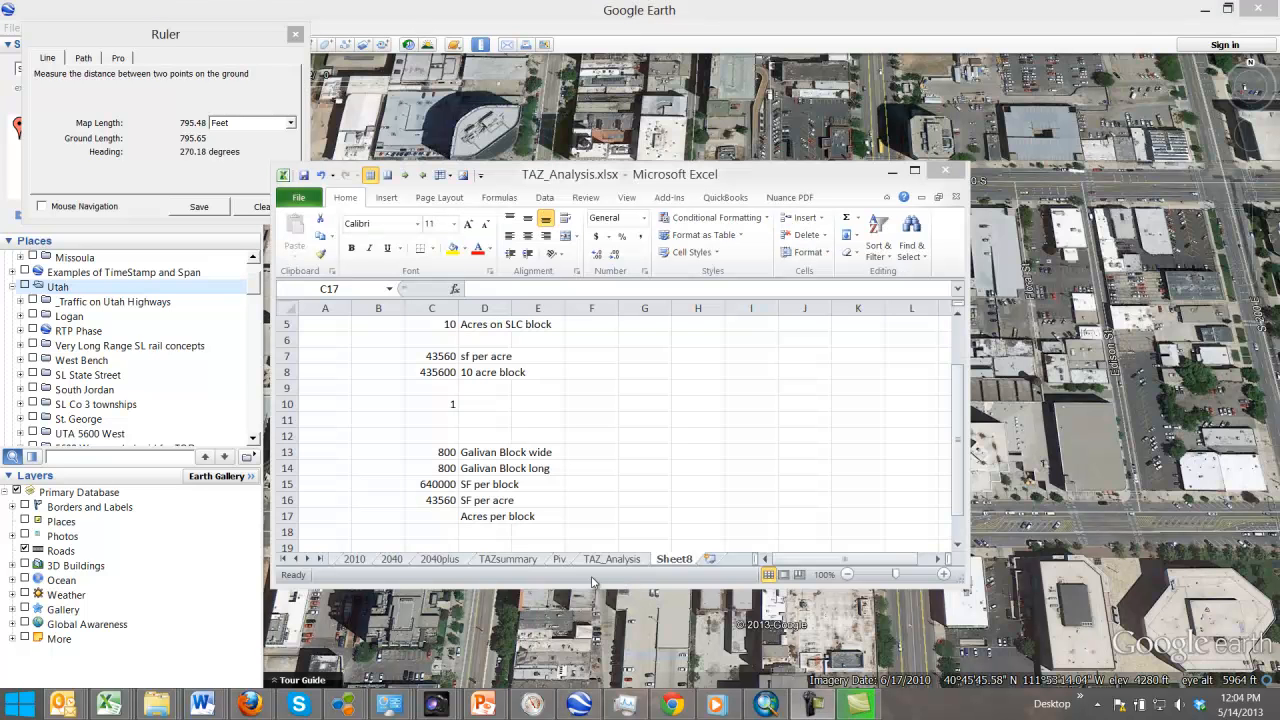
Step: Review the Galivan block's width and length in C13:C14 and the SF per block formula in C15
left_click(453, 464)
left_click(452, 455)
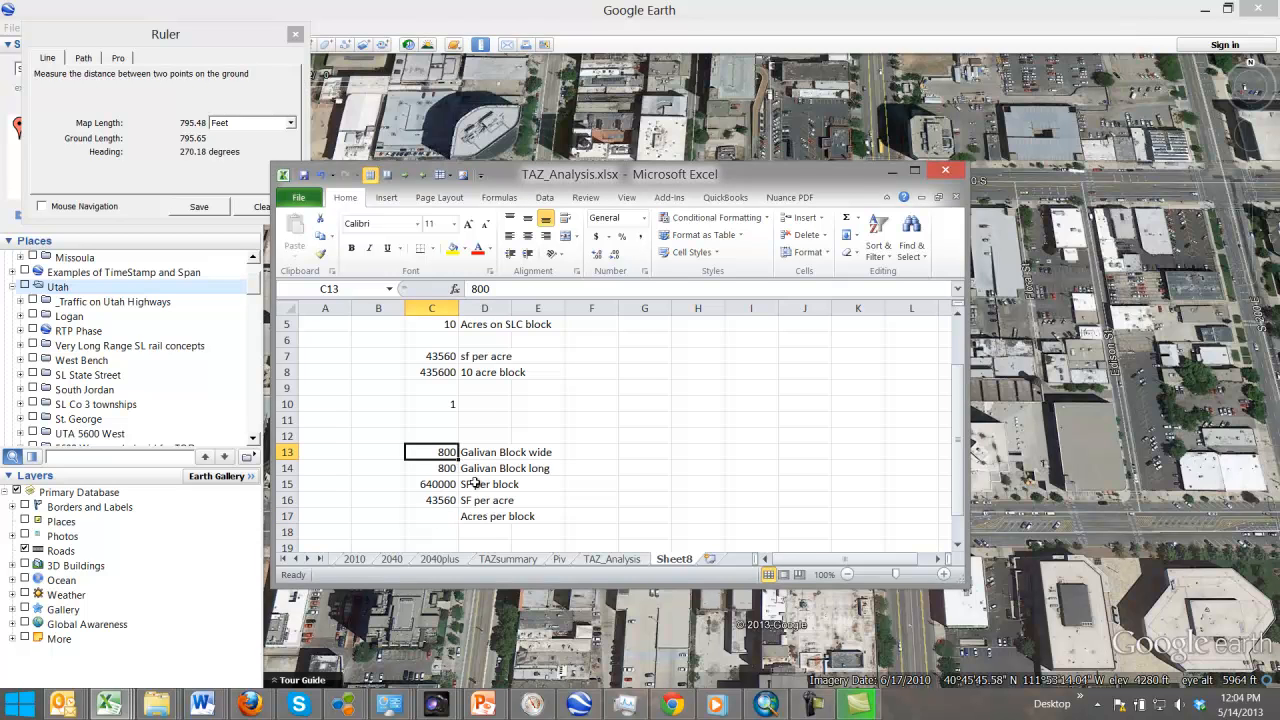
left_click(452, 468)
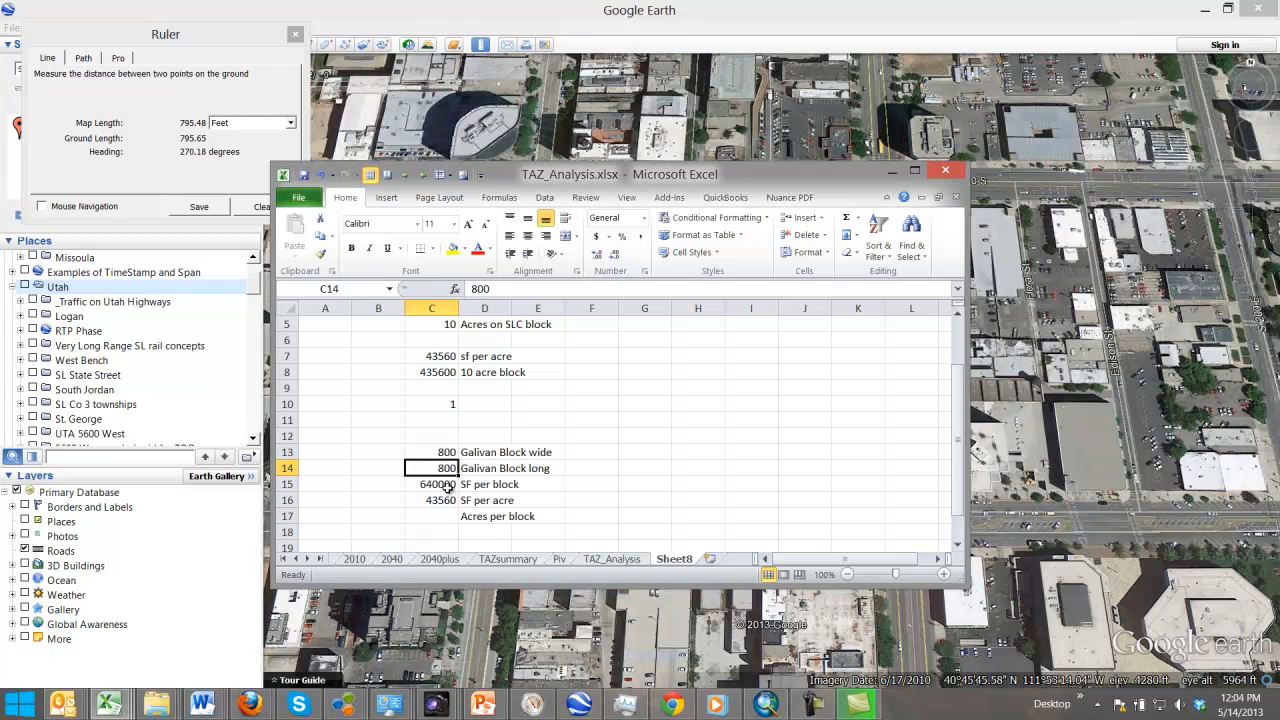
left_click(445, 486)
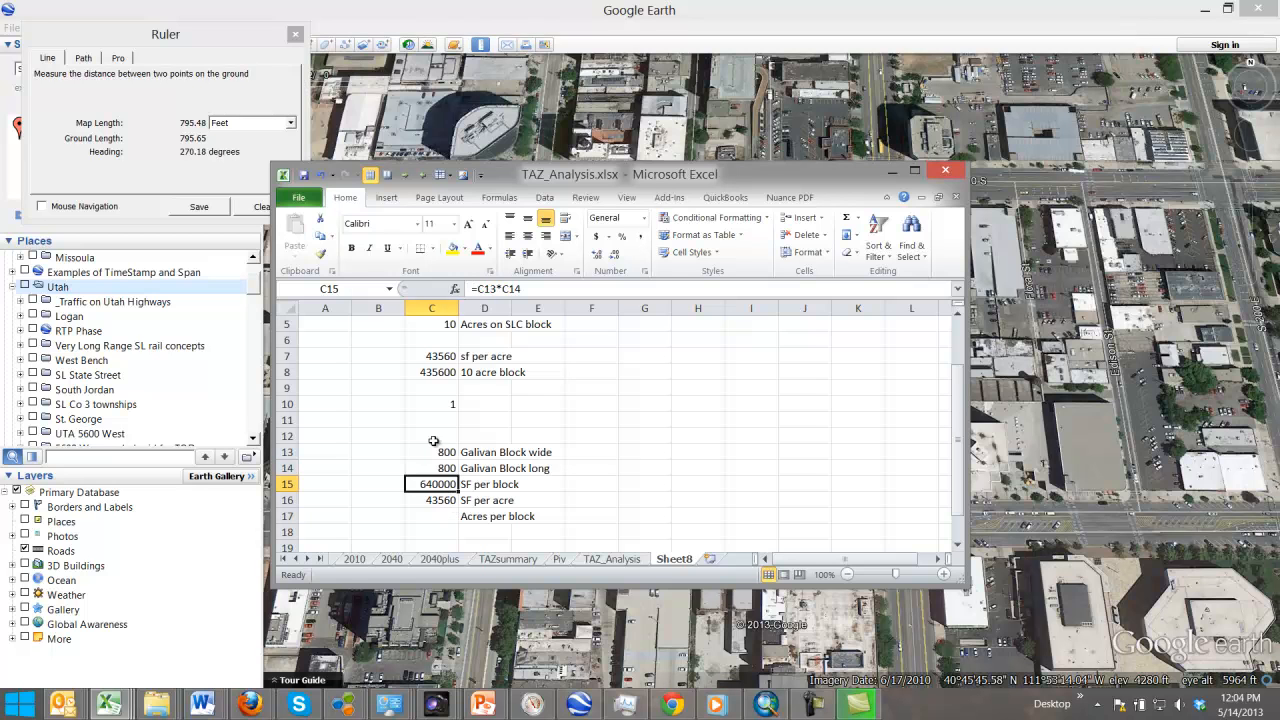
left_click(498, 289)
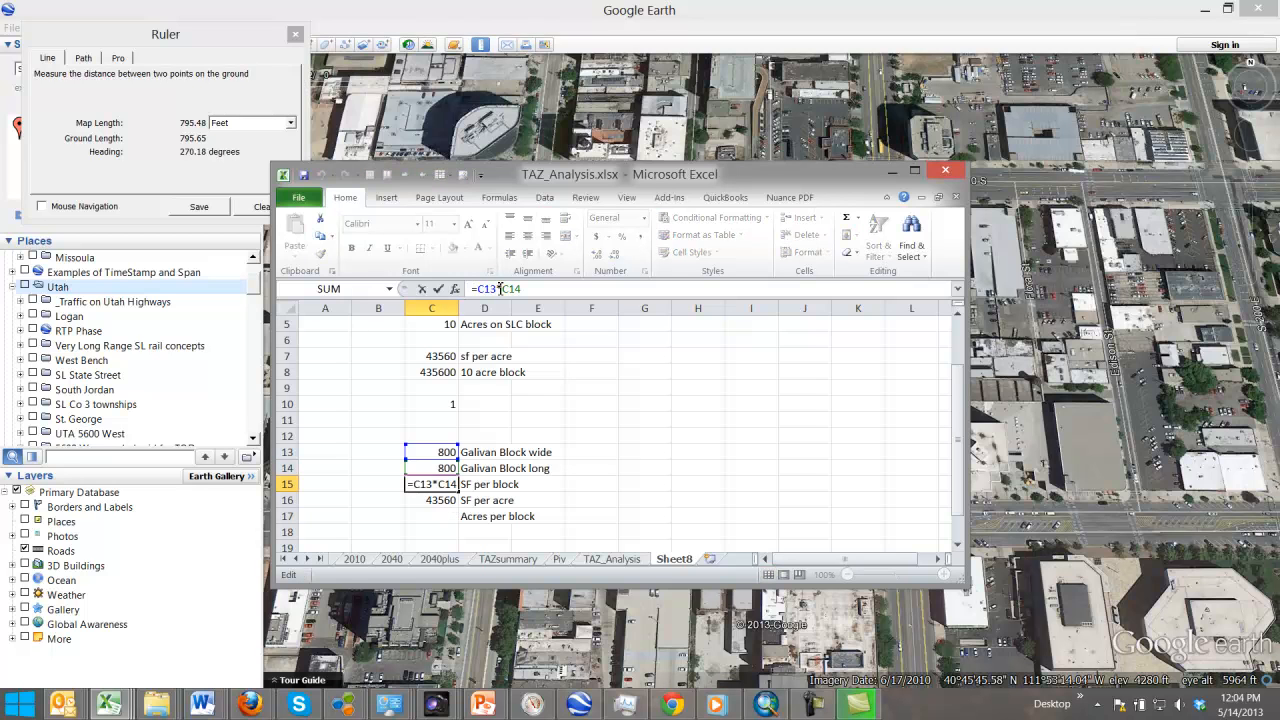
key("Return")
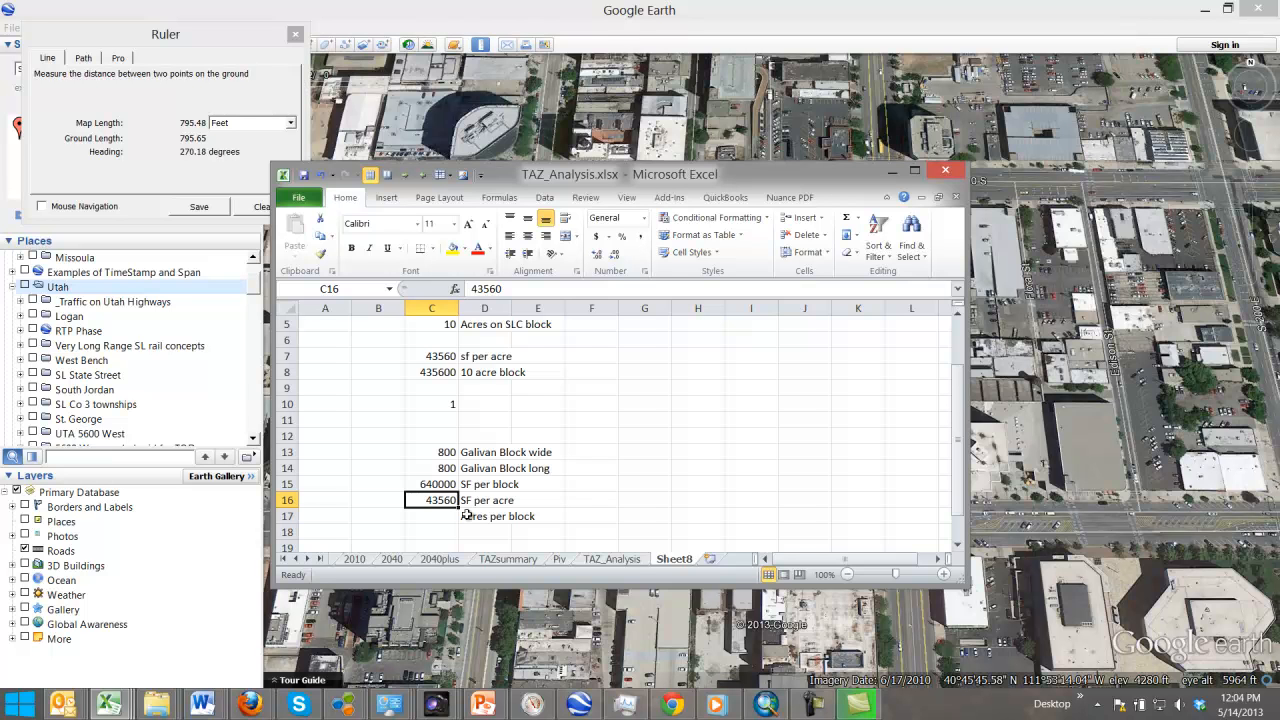
left_click(439, 485)
left_click(507, 288)
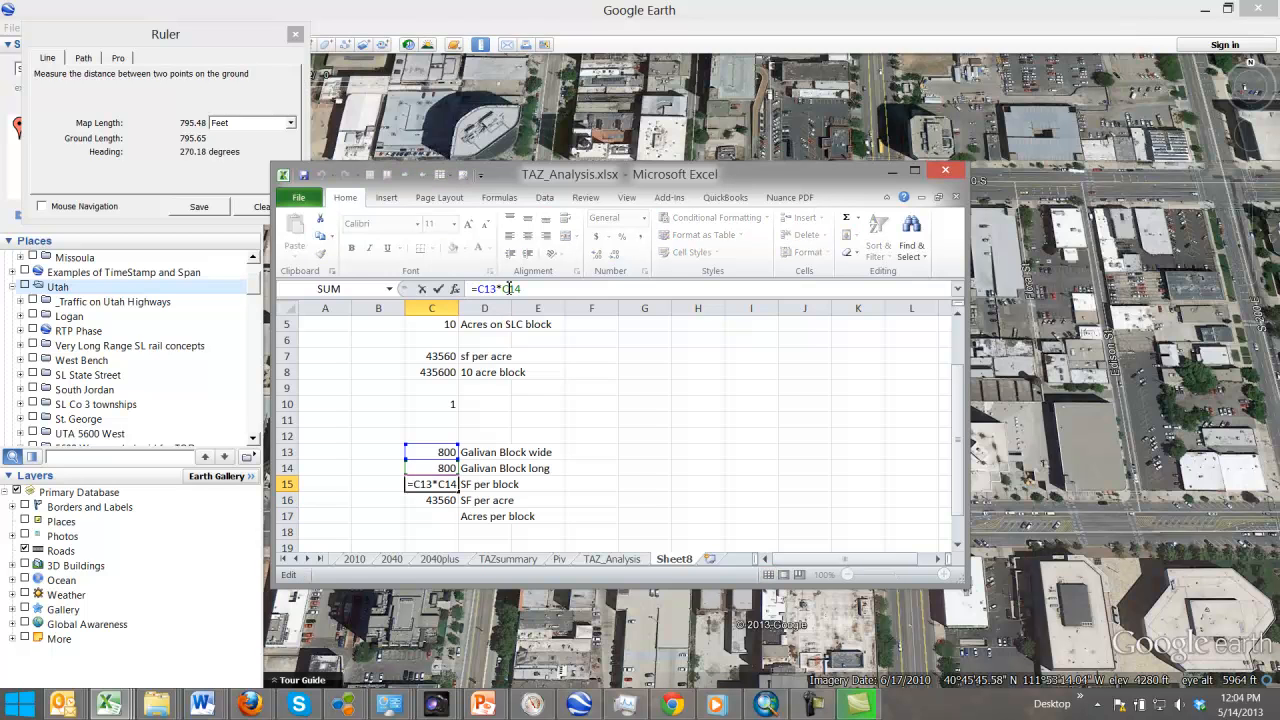
key("Return")
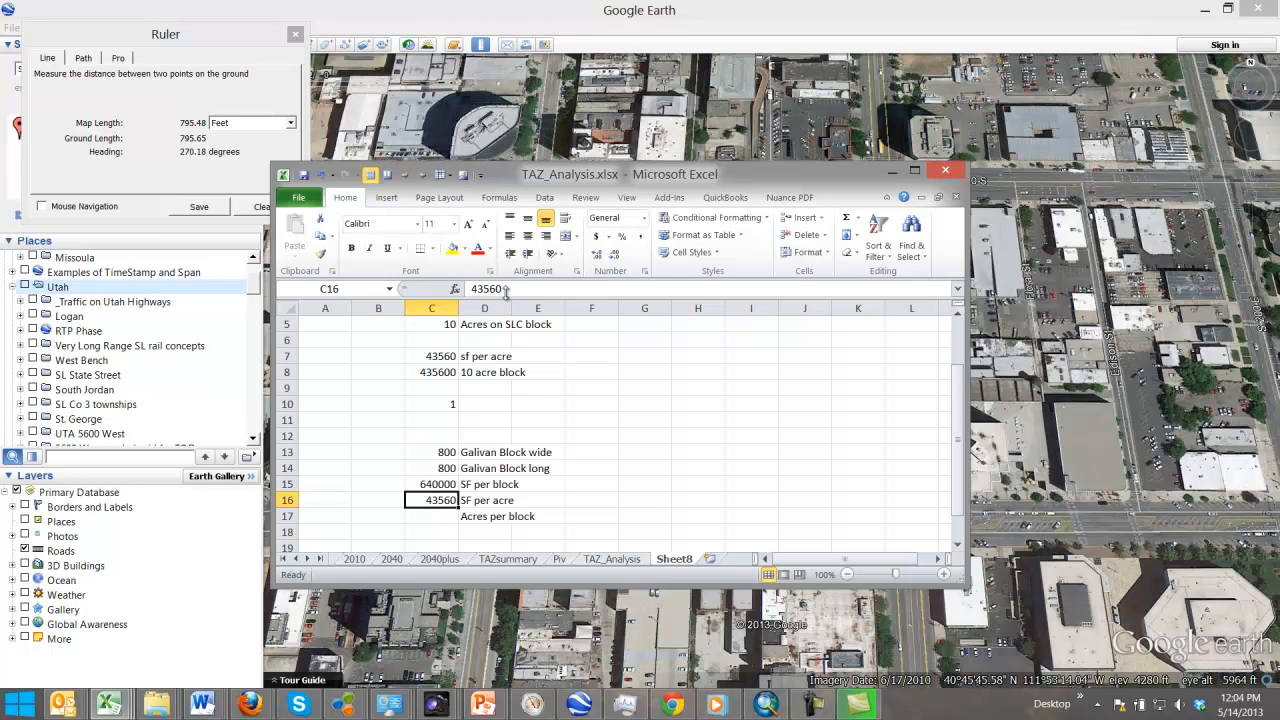
Step: Calculate the acres per block in C17 by dividing SF per block in C15 by SF per acre in C16
left_click(440, 516)
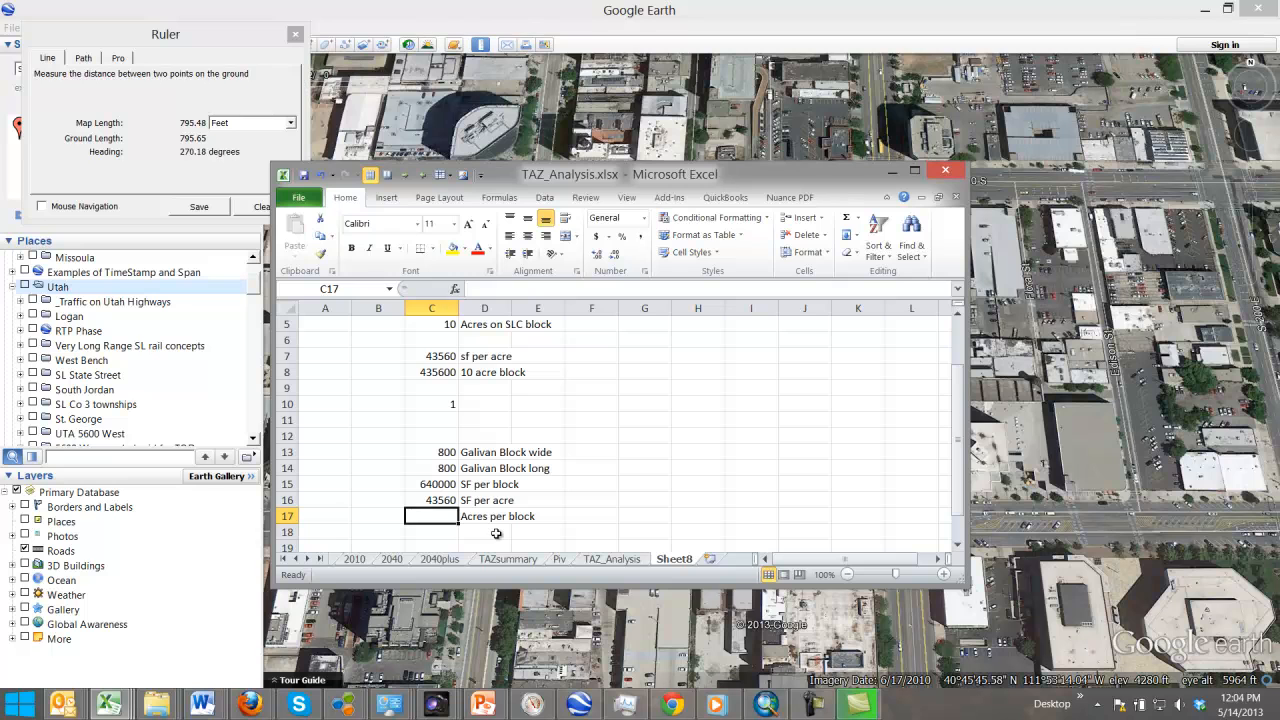
type("=")
left_click(443, 488)
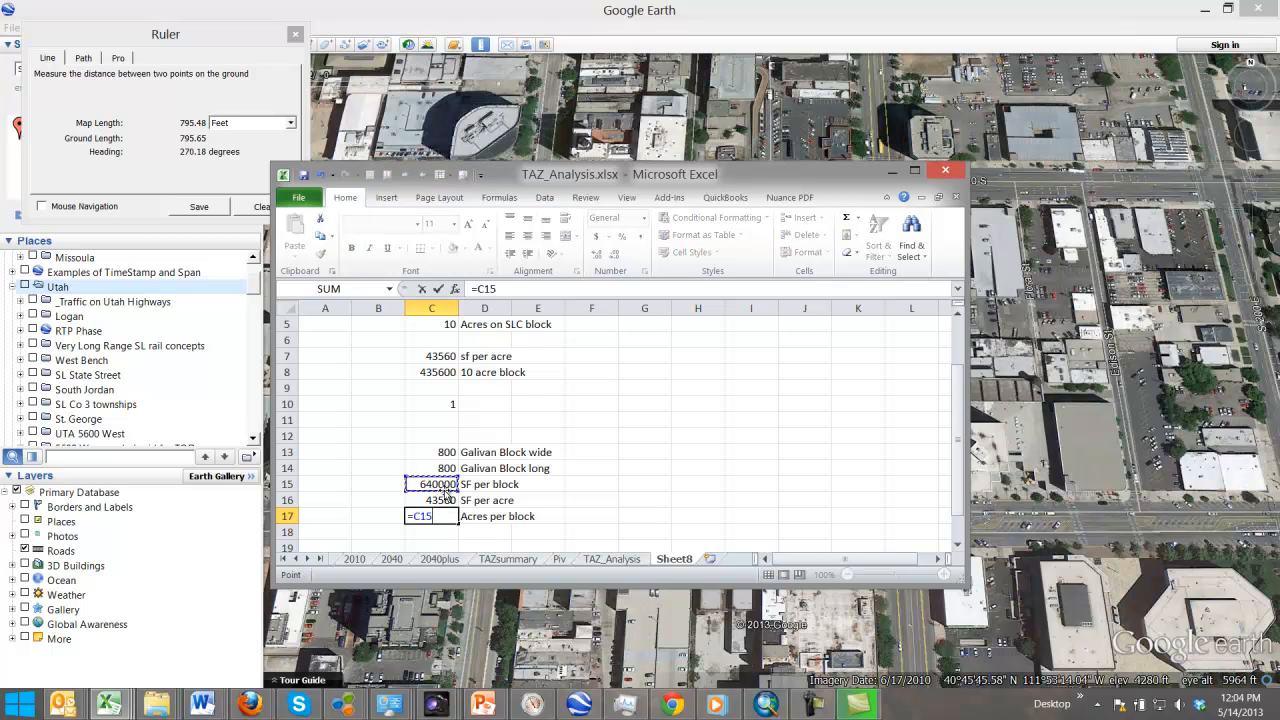
type("/")
left_click(440, 502)
key("Return")
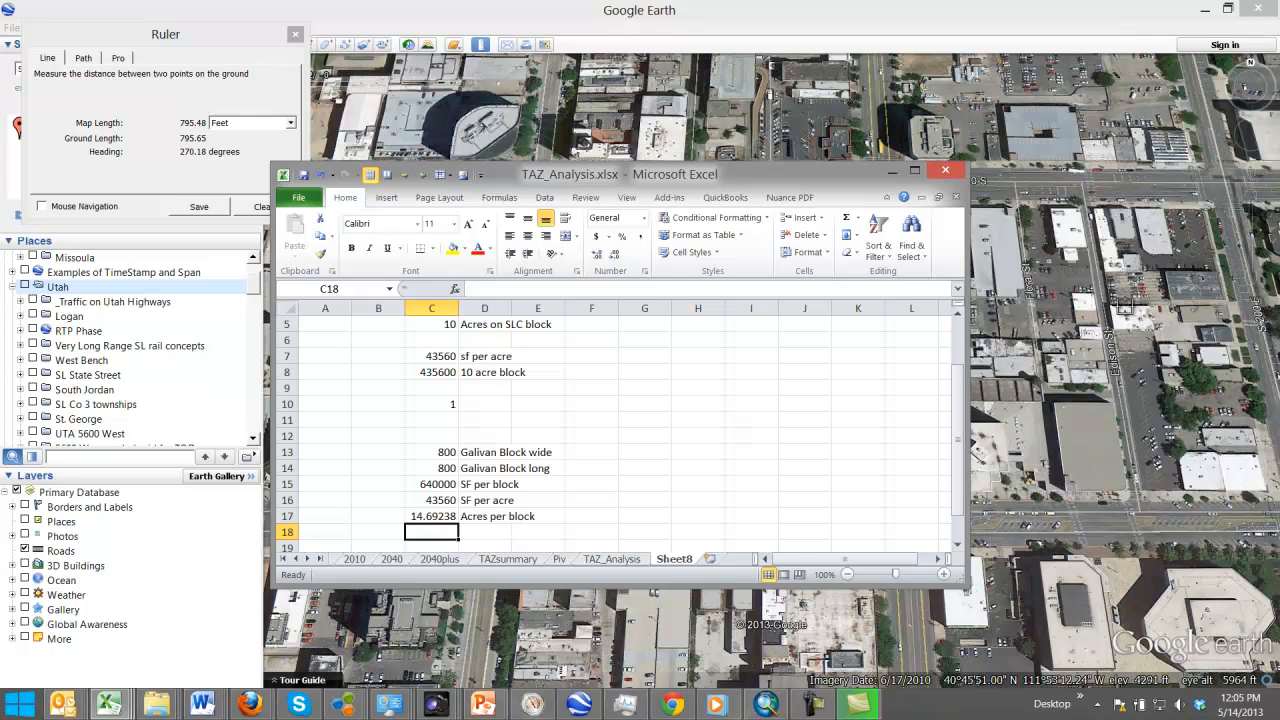
Step: Return to the Google Earth map and measure the same block's width and length in feet excluding the surrounding streets
left_click(891, 170)
scroll(580, 420, "up", 3)
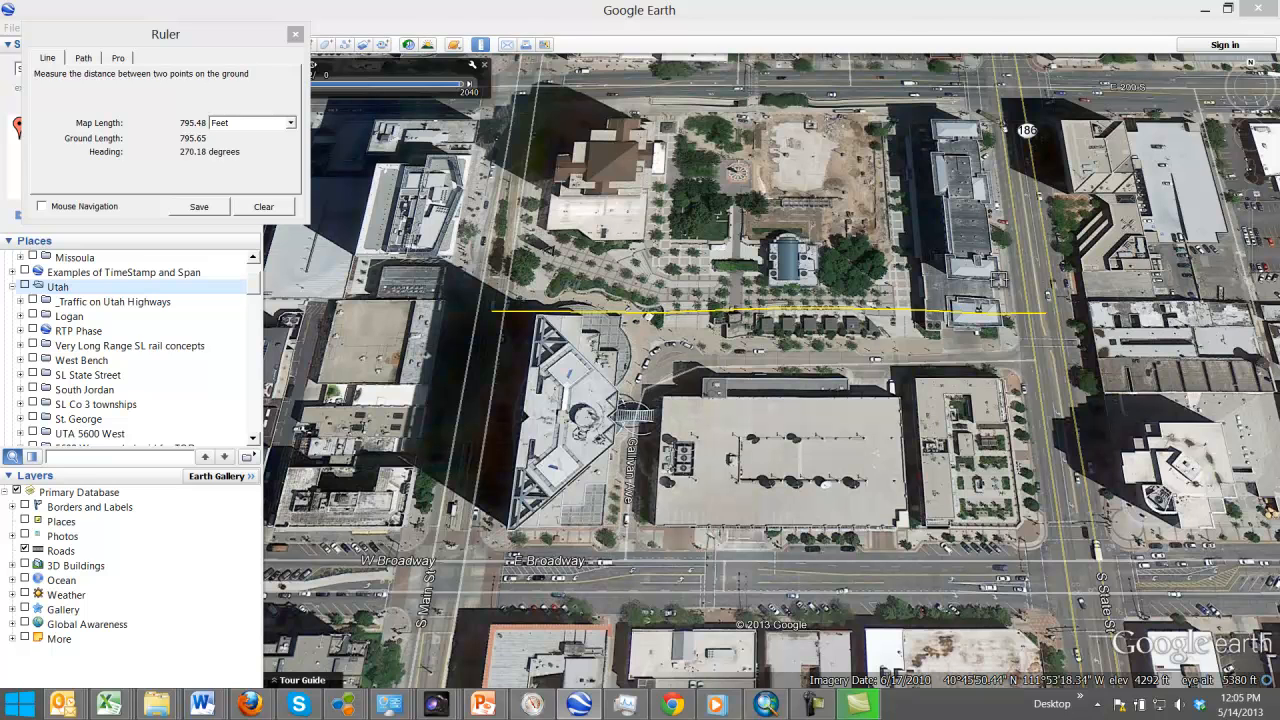
left_click(1000, 280)
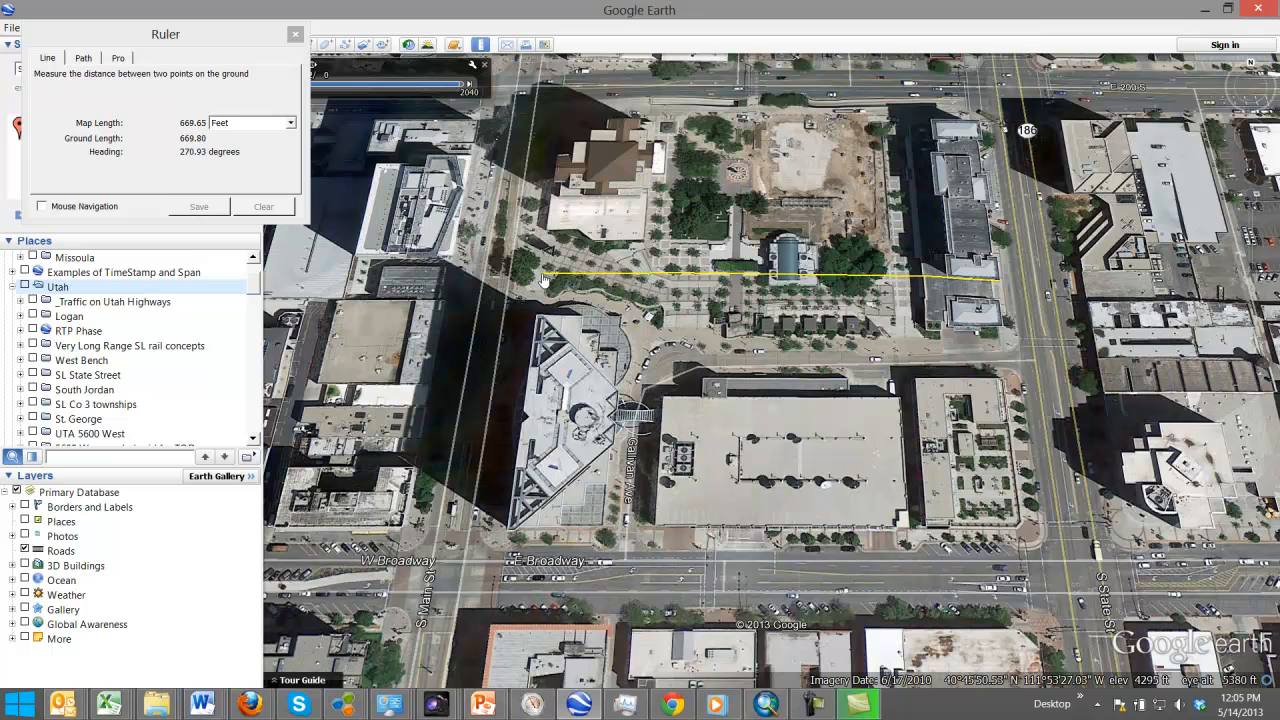
left_click(543, 278)
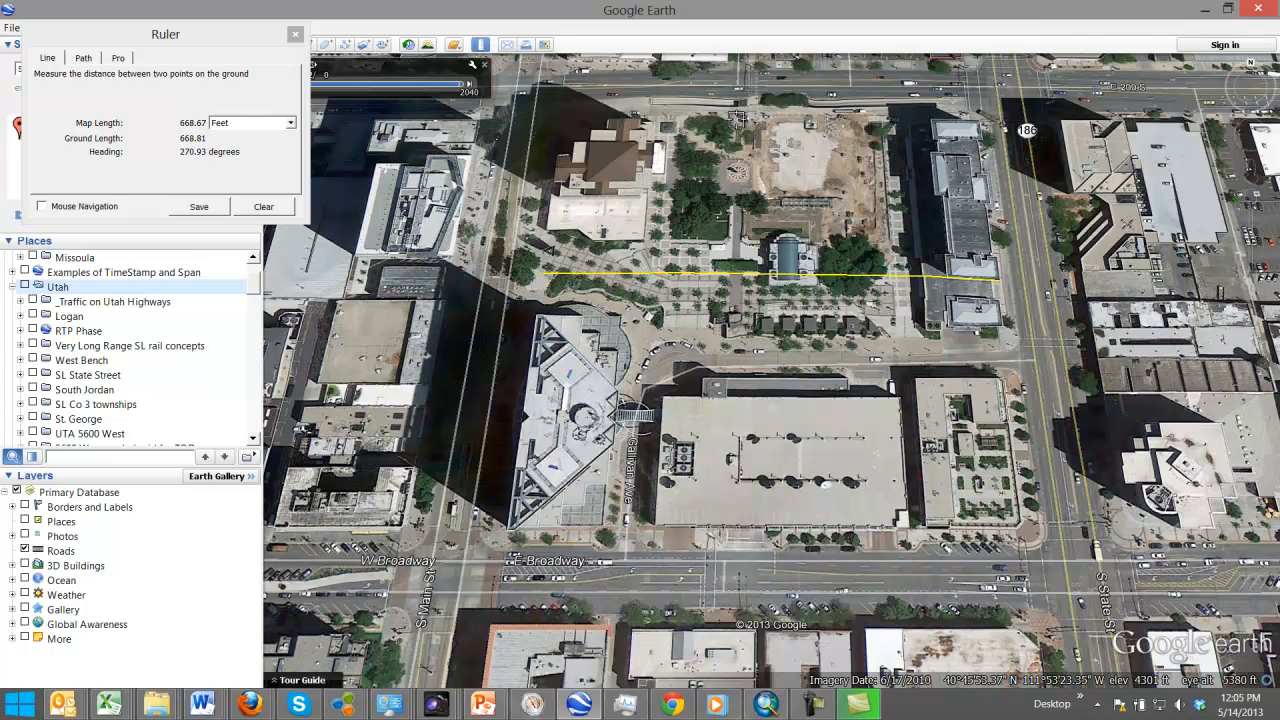
left_click(677, 118)
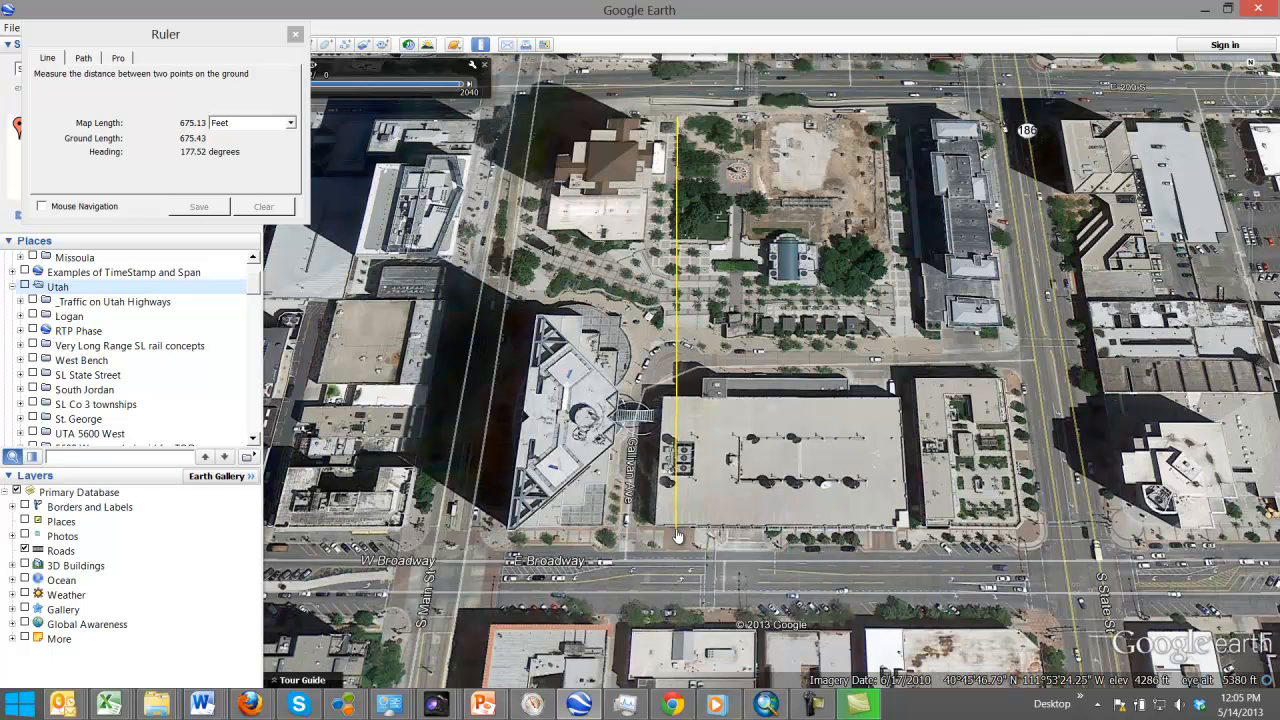
left_click(677, 537)
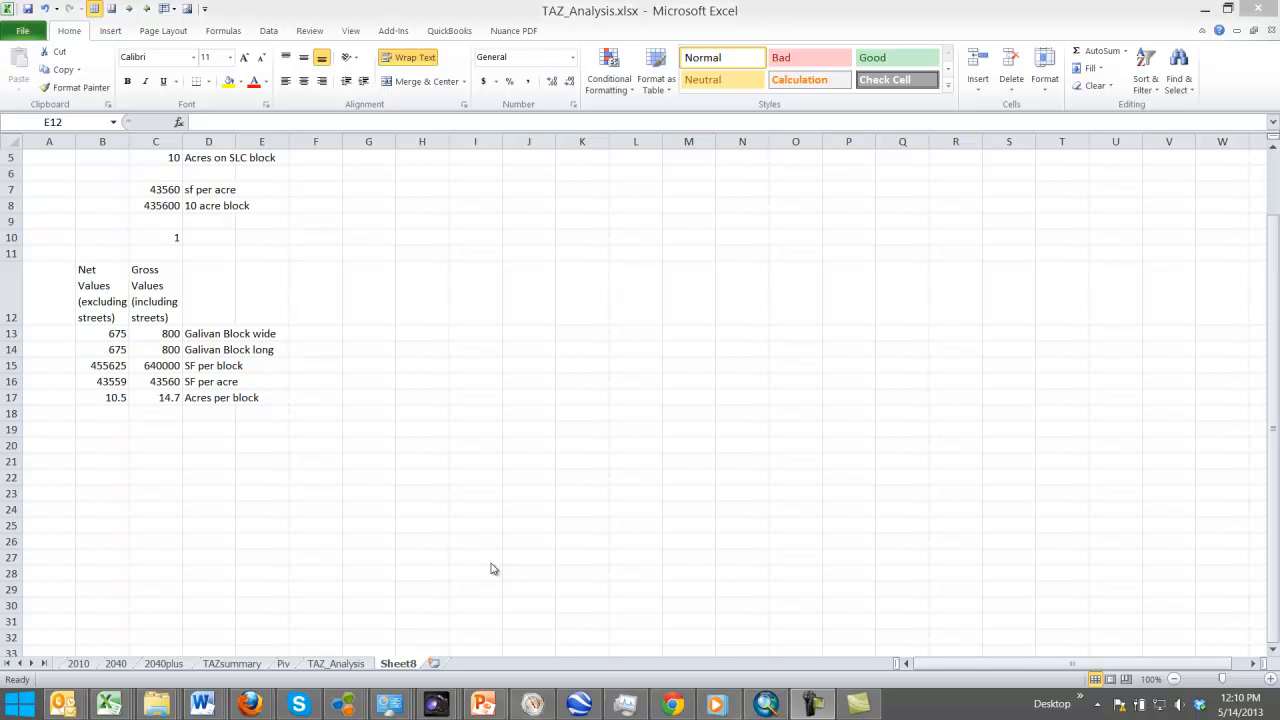
Step: Review the net block width, square footage and acres-per-block formula in column B of TAZ_Analysis.xlsx in Excel
left_click(158, 430)
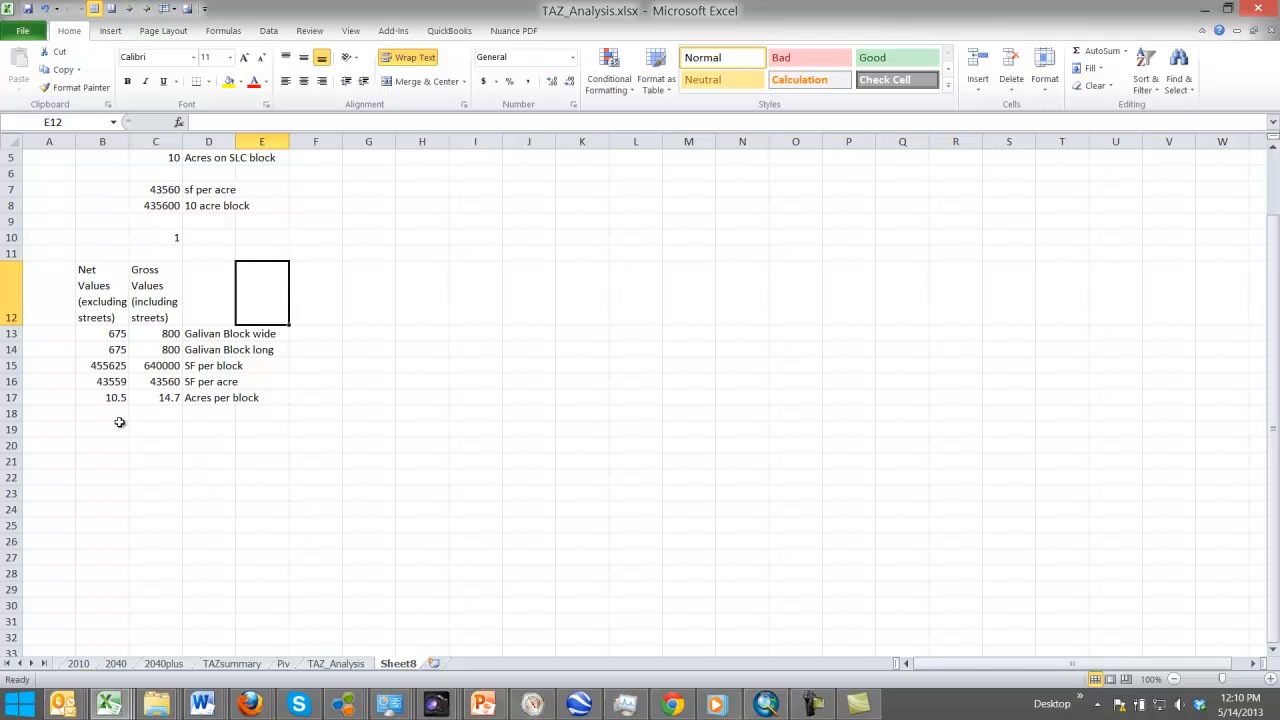
left_click(111, 334)
left_click(109, 366)
left_click(109, 413)
left_click(114, 398)
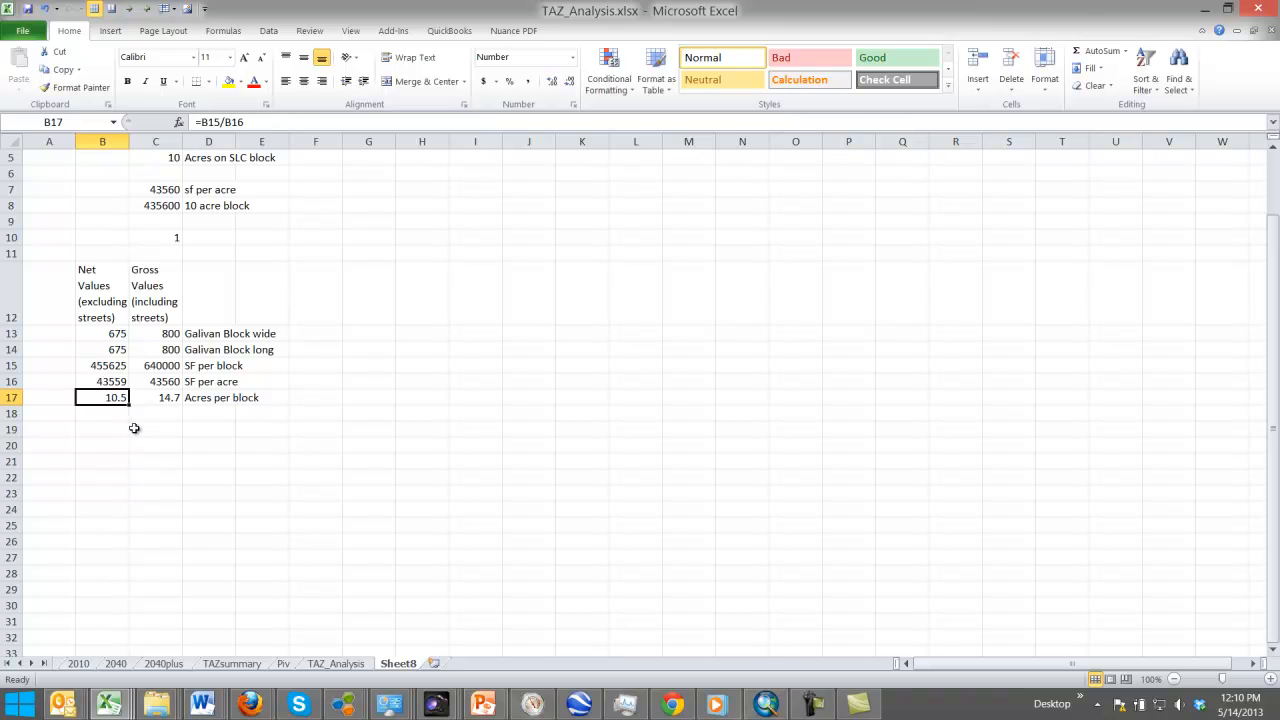
Step: Calculate the net-to-gross acreage ratio in C19 by dividing acres per block in B17 by C17
left_click(156, 434)
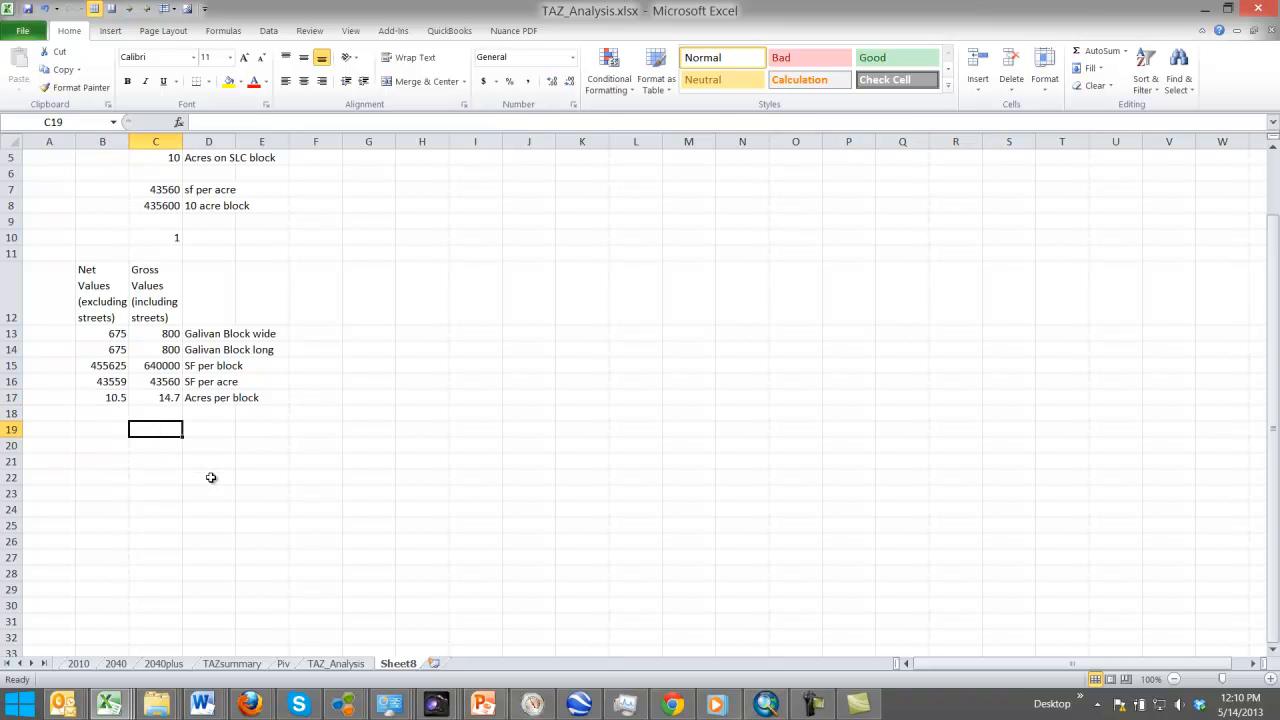
type("=")
left_click(112, 397)
type("/")
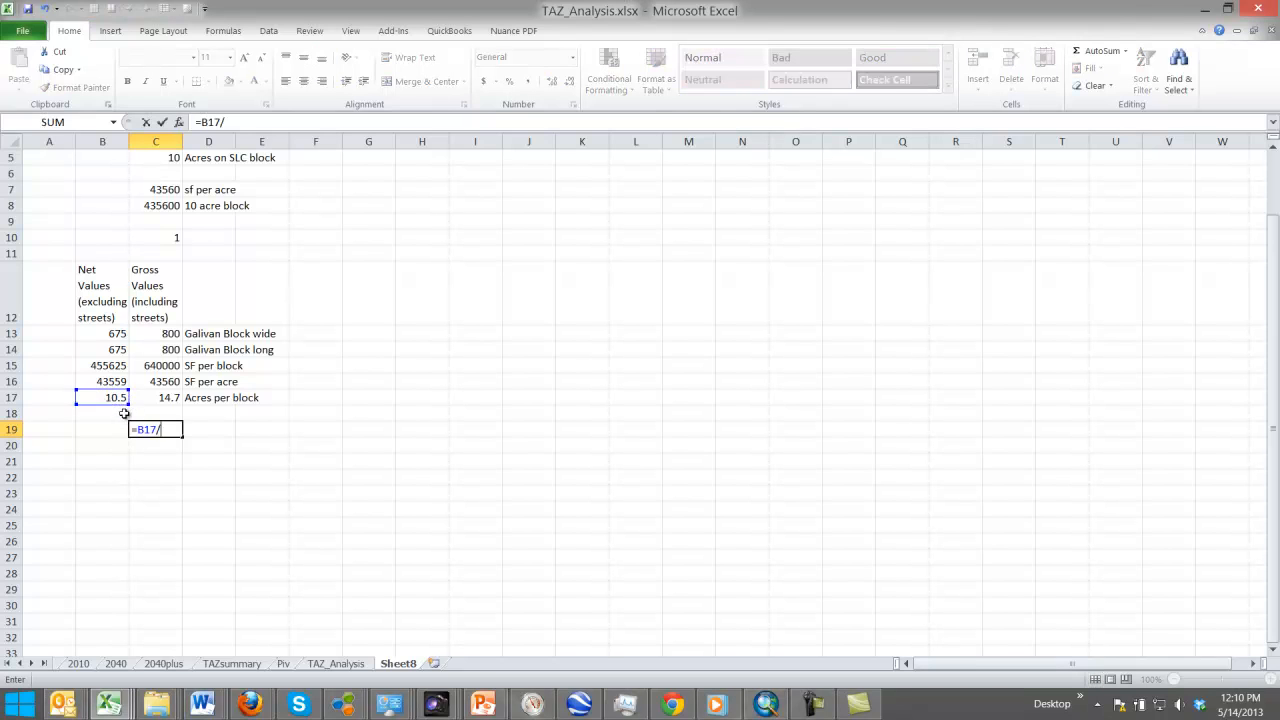
left_click(165, 401)
key("Return")
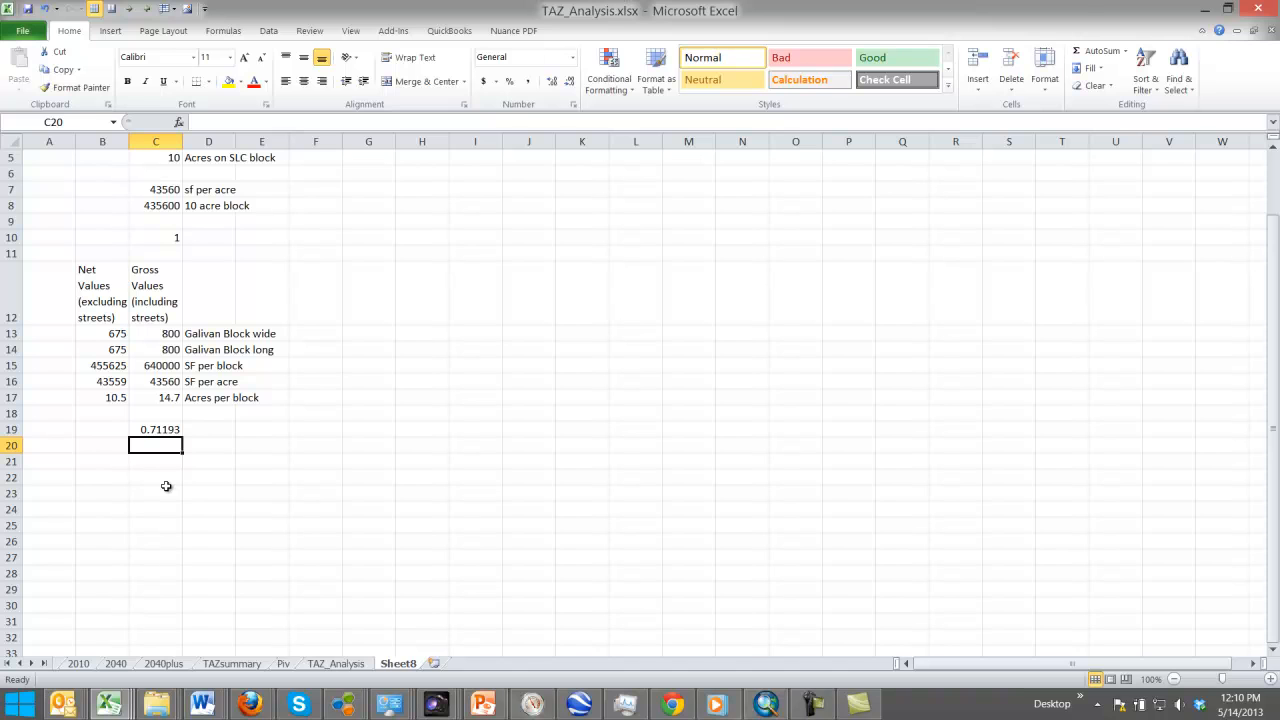
Step: Calculate the remaining share of the gross block area in C20 with the formula =1-C19
type("=")
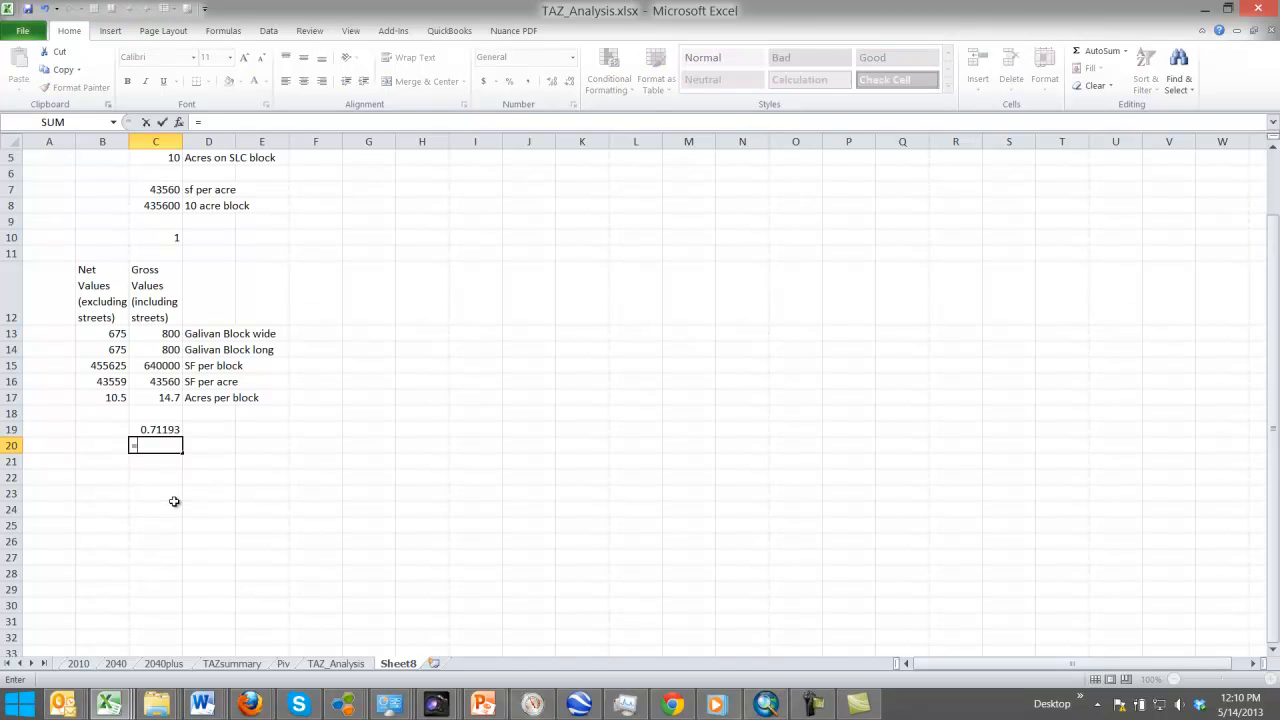
type("1-")
left_click(160, 429)
key("Return")
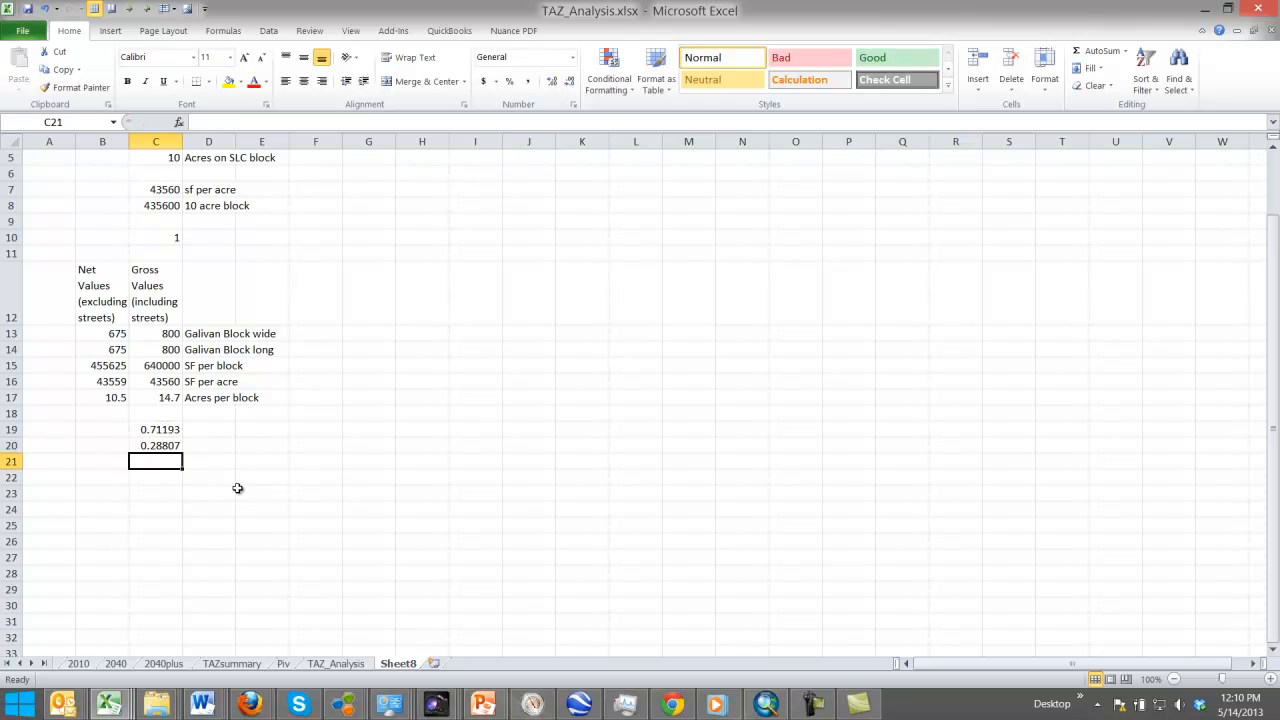
Step: Format the two ratios in C19:C20 to show two decimal places
left_click_drag(166, 432, 160, 452)
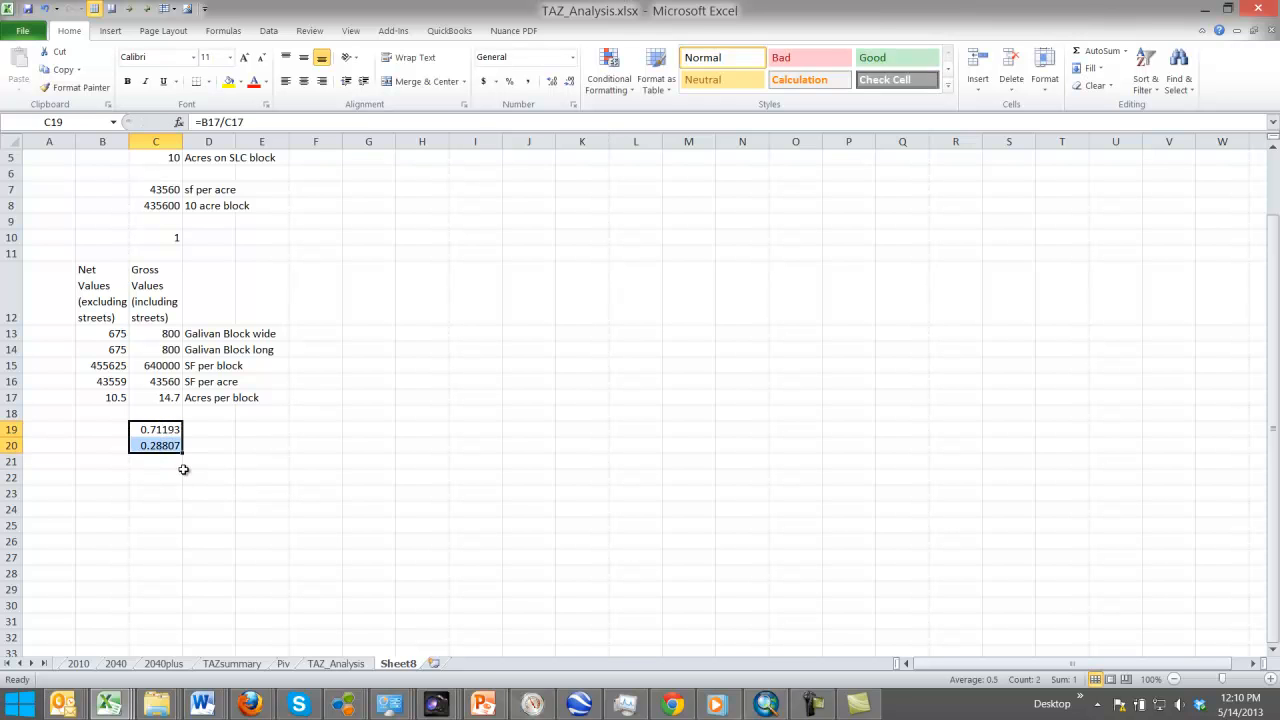
left_click(569, 81)
left_click(569, 81)
left_click(569, 81)
left_click(572, 84)
left_click(553, 86)
left_click(210, 436)
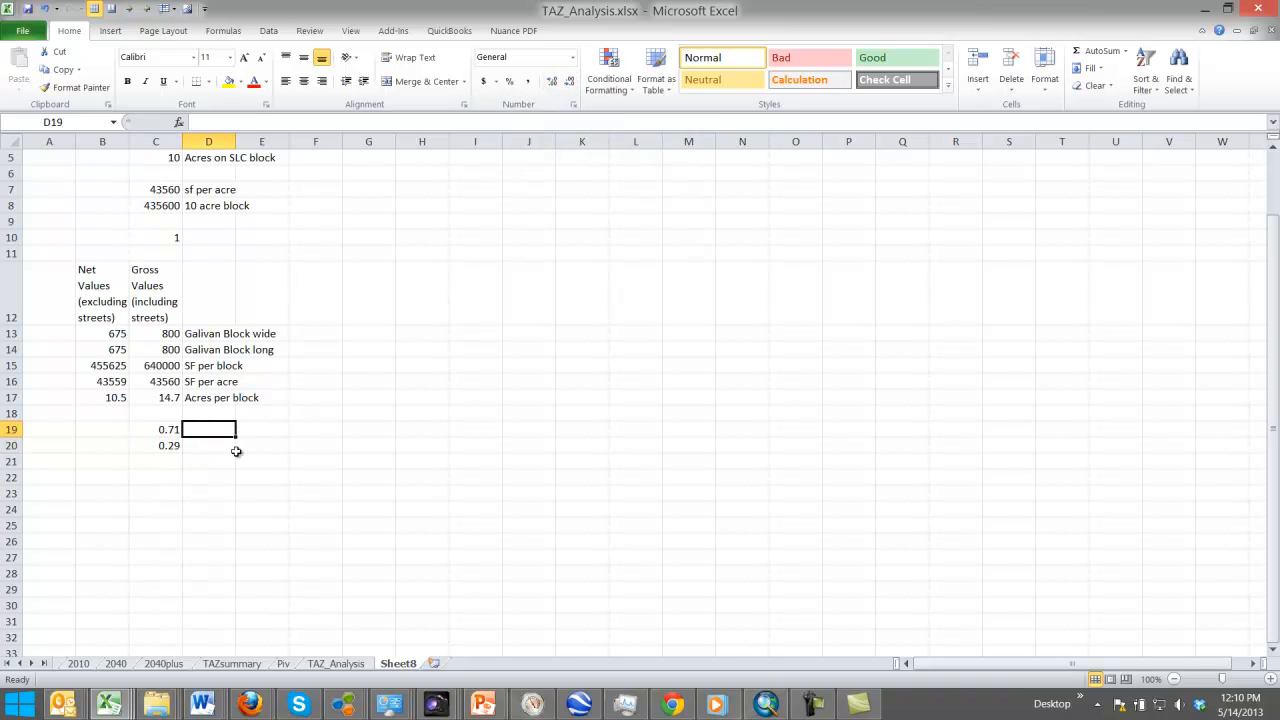
left_click(209, 447)
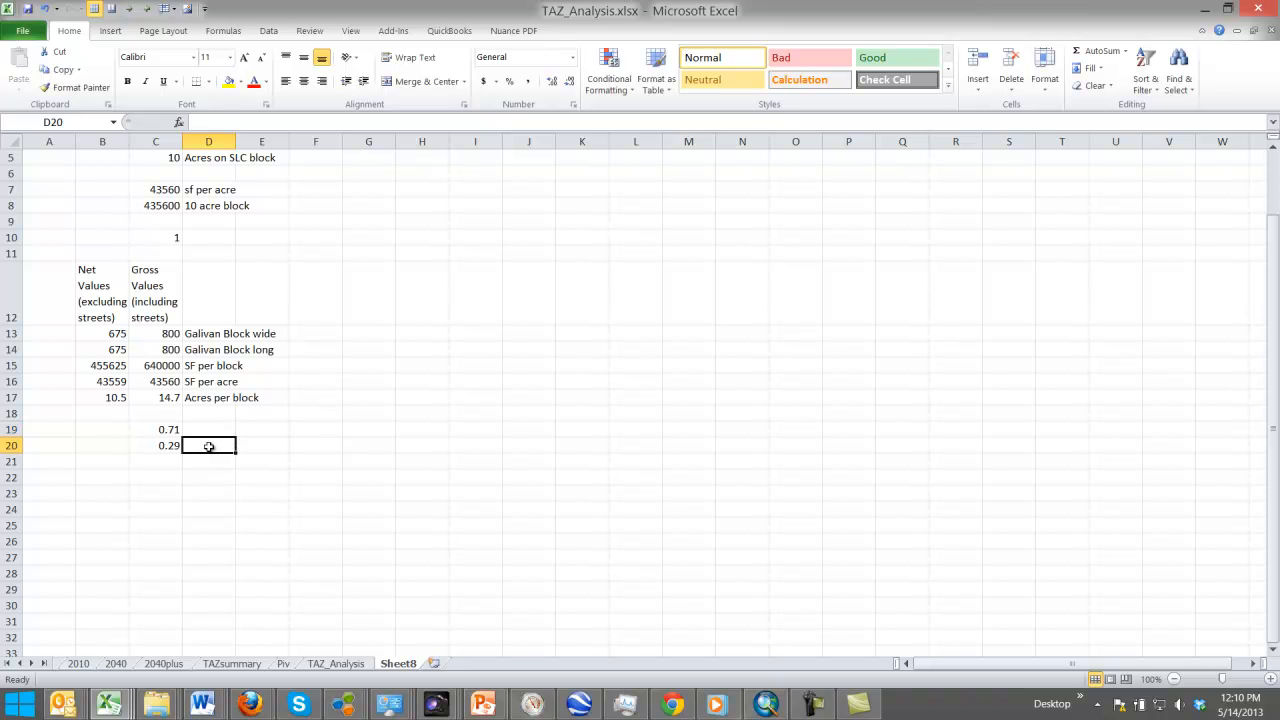
left_click(210, 432)
left_click(209, 447)
left_click(194, 432)
left_click(194, 445)
scroll(226, 466, "down", 1)
scroll(228, 468, "up", 1)
scroll(228, 468, "up", 2)
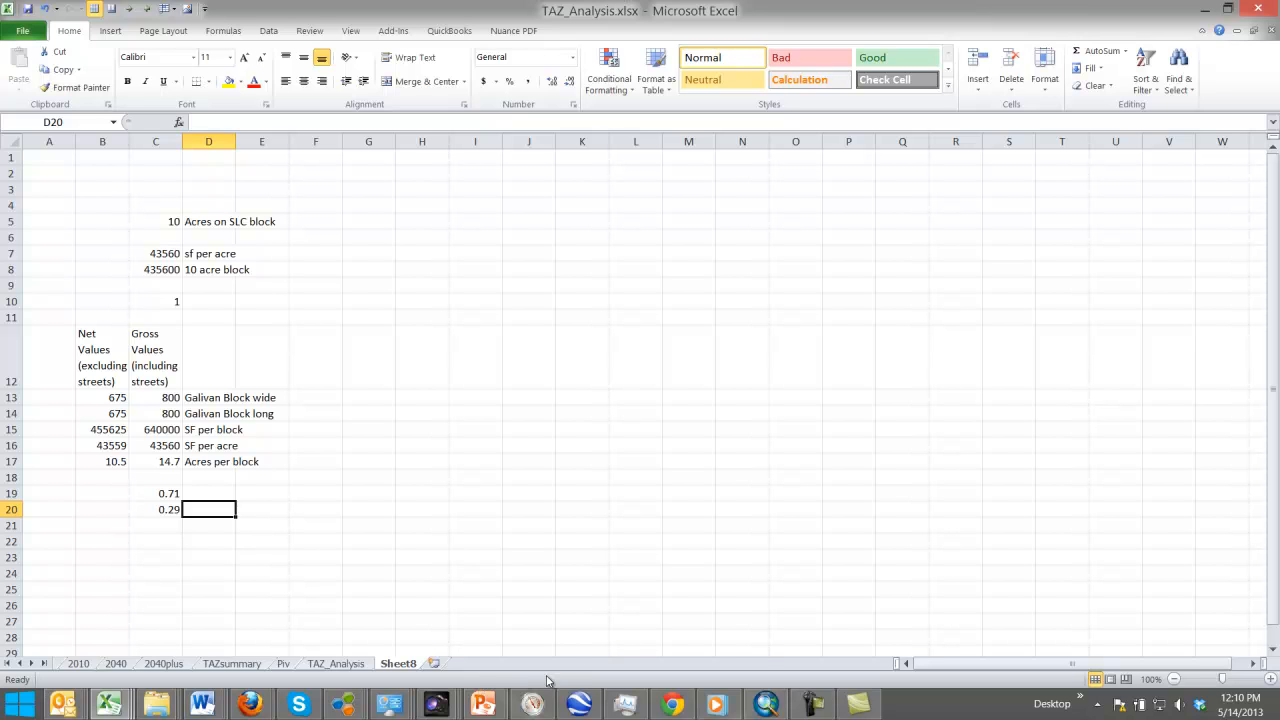
left_click(221, 525)
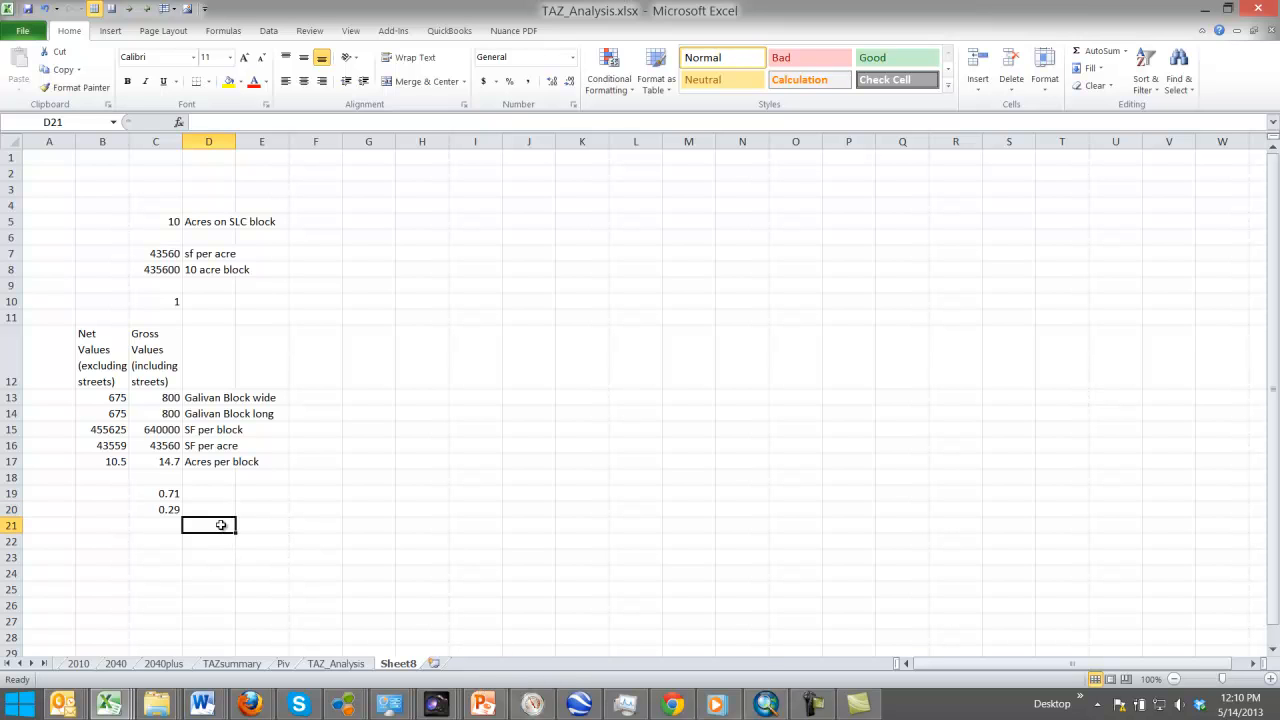
mouse_move(216, 493)
left_mouse_down()
mouse_move(217, 518)
mouse_move(224, 507)
left_mouse_up()
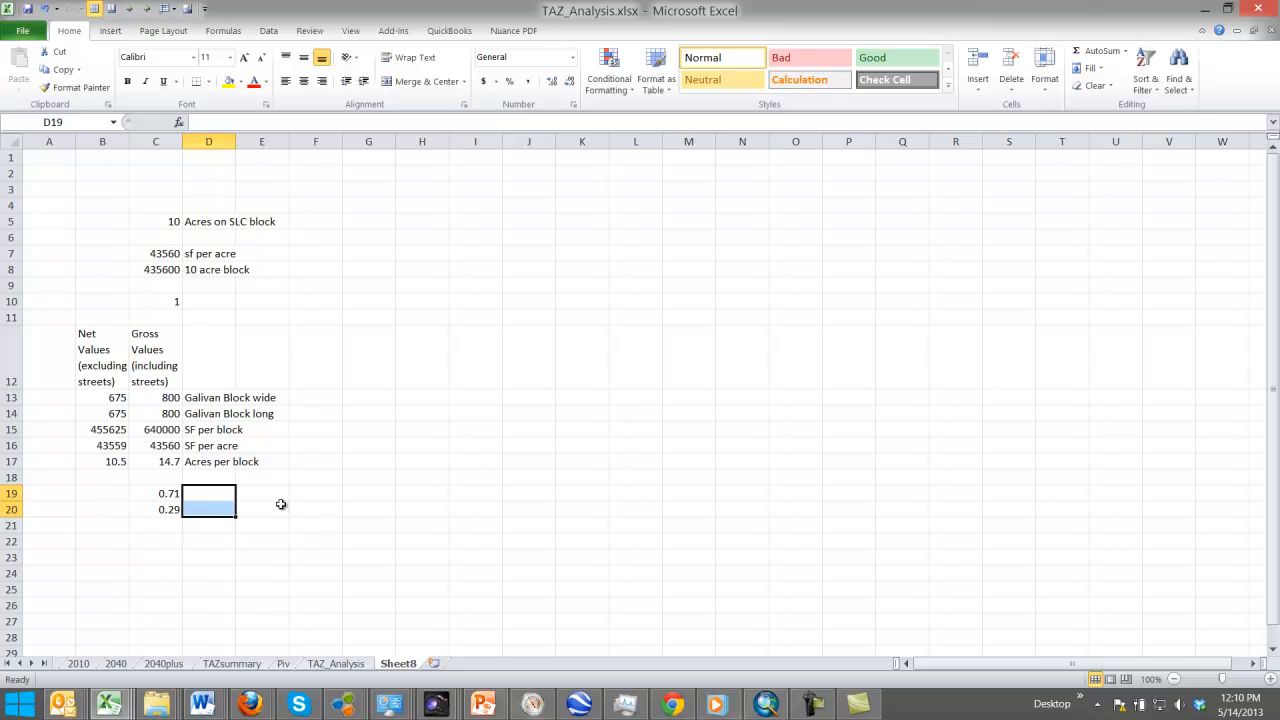
left_click(276, 508)
left_click_drag(120, 491, 214, 506)
left_click(247, 495)
left_click(194, 509)
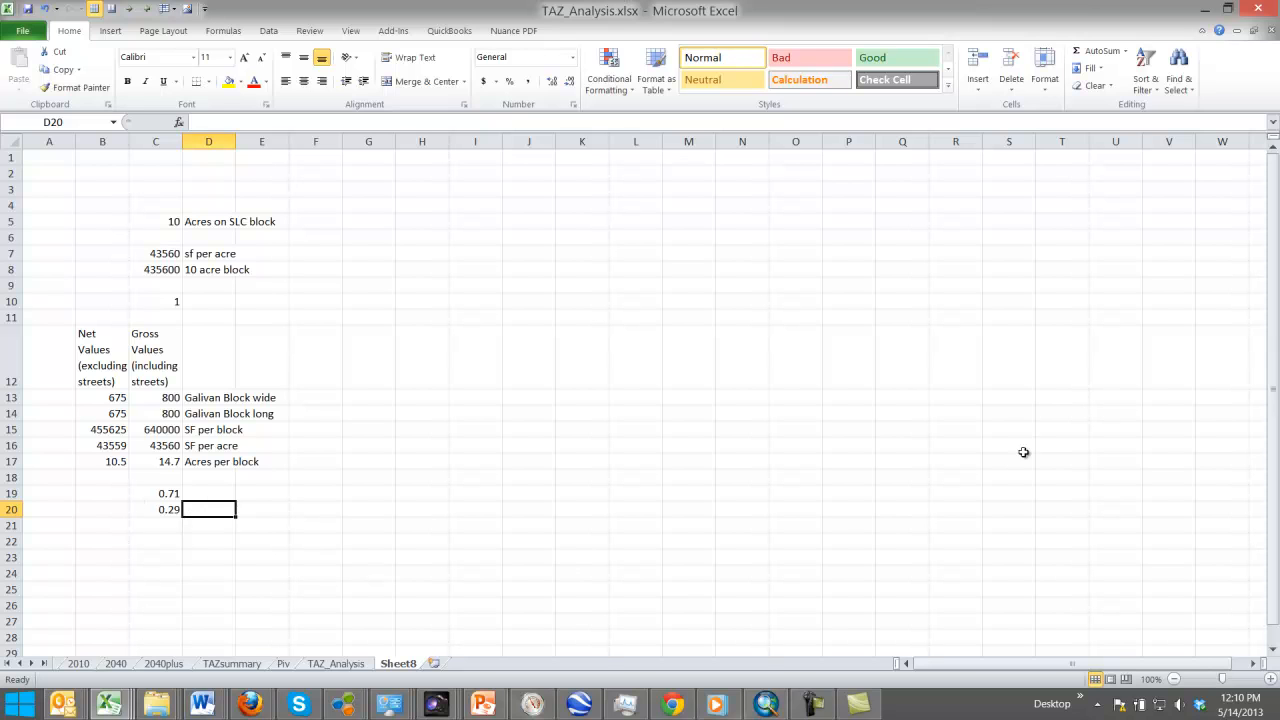
Step: Save the workbook, minimize it, and open TAZdensity.kmz from the TAZdensity_Files folder in Google Earth
left_click(27, 8)
left_click(1206, 12)
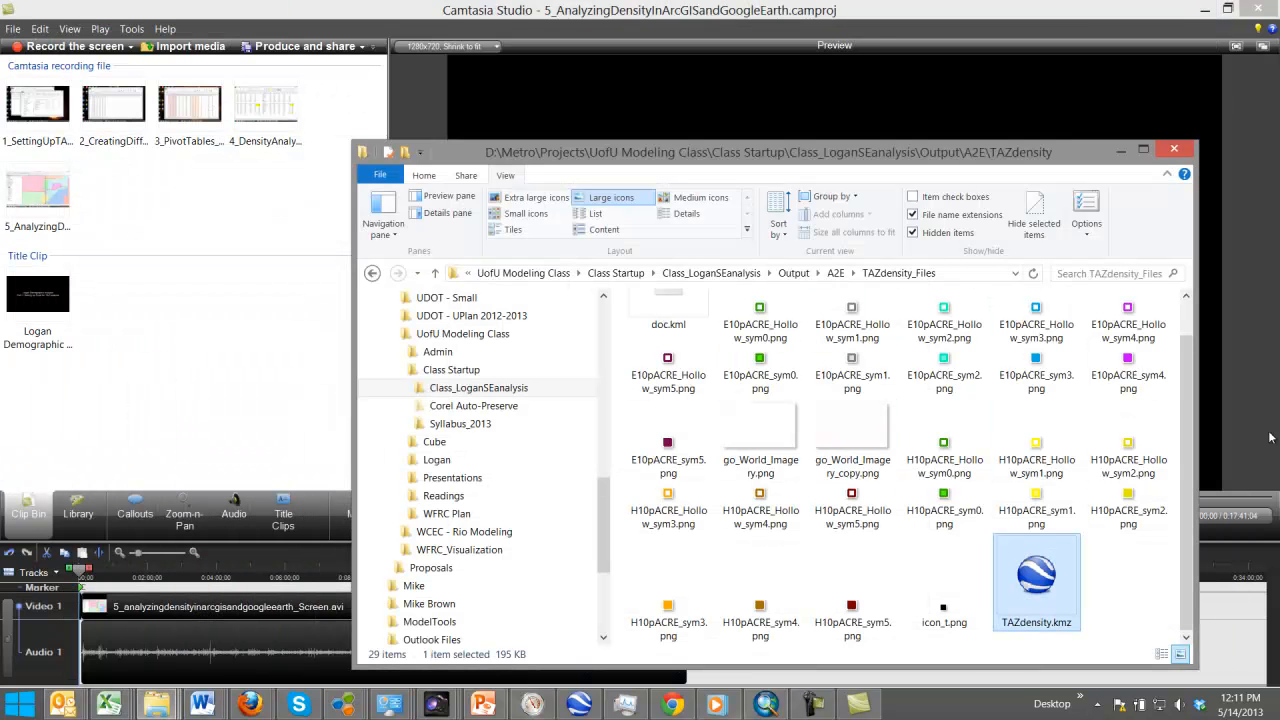
double_click(998, 607)
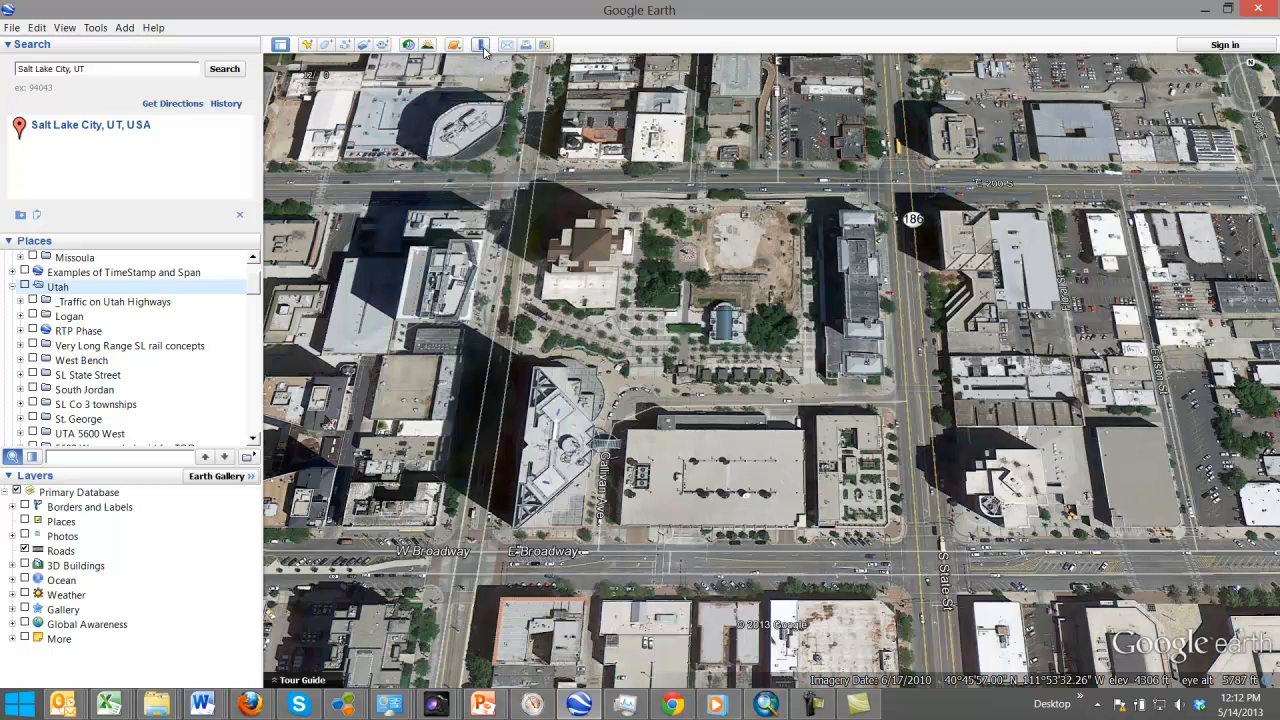
Step: Measure in feet the full west side and the width of the tower at the Galivan block's southwest corner
left_click(481, 45)
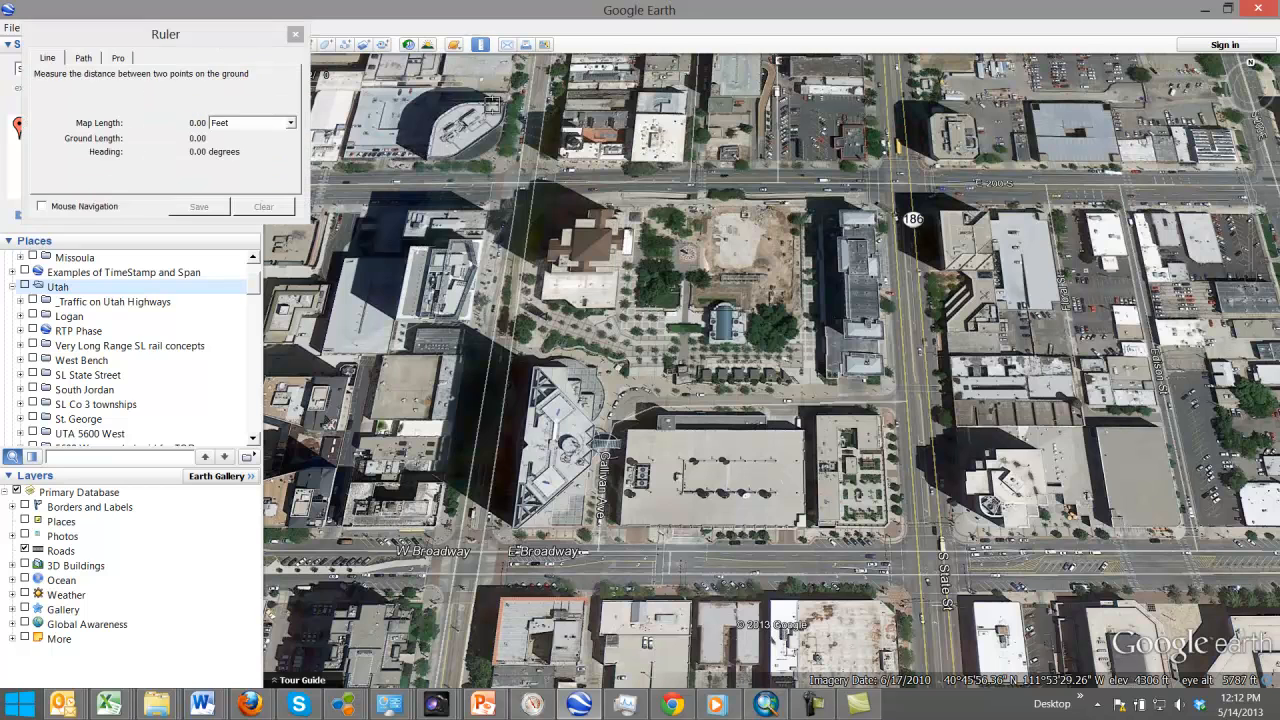
left_click(537, 369)
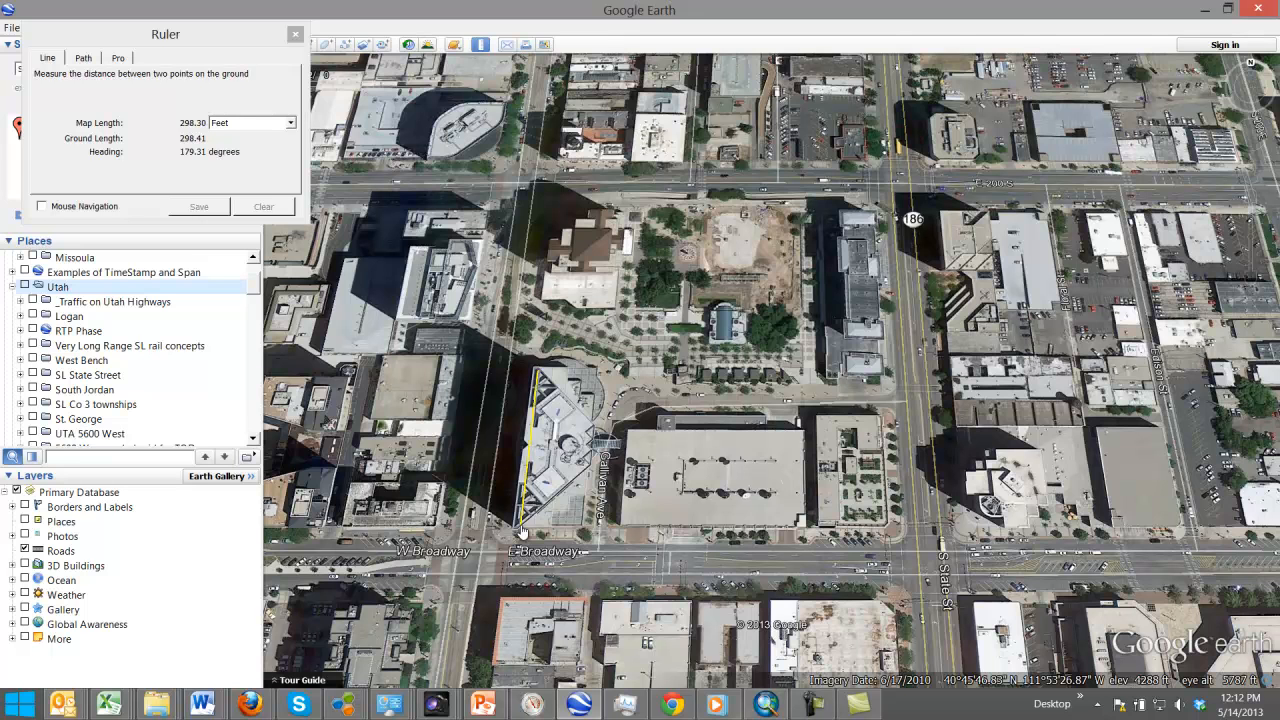
left_click(521, 531)
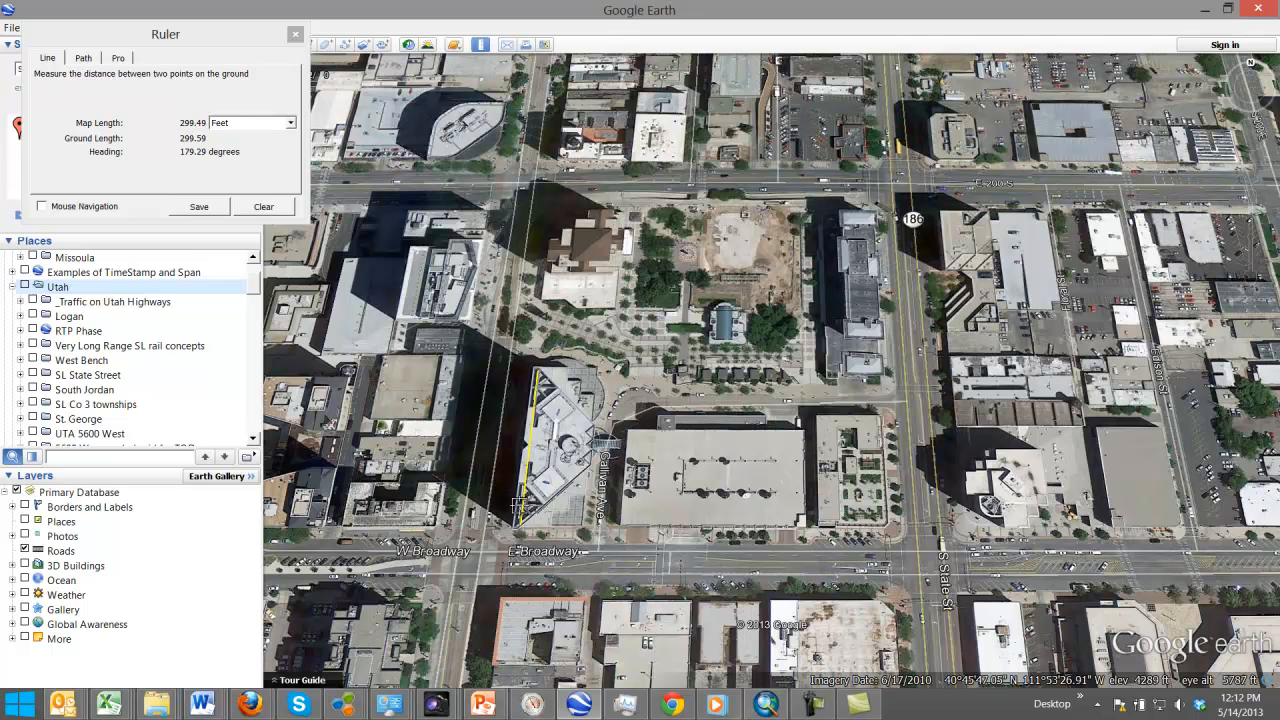
left_click(516, 492)
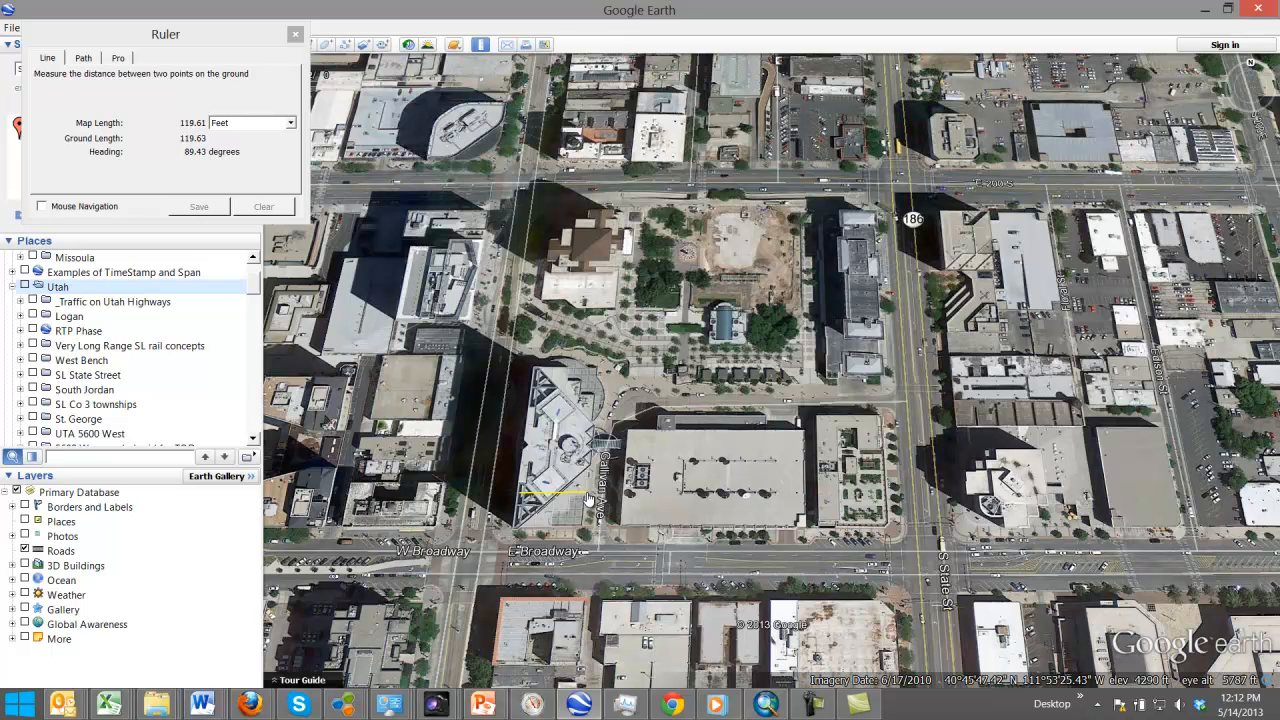
left_click(588, 496)
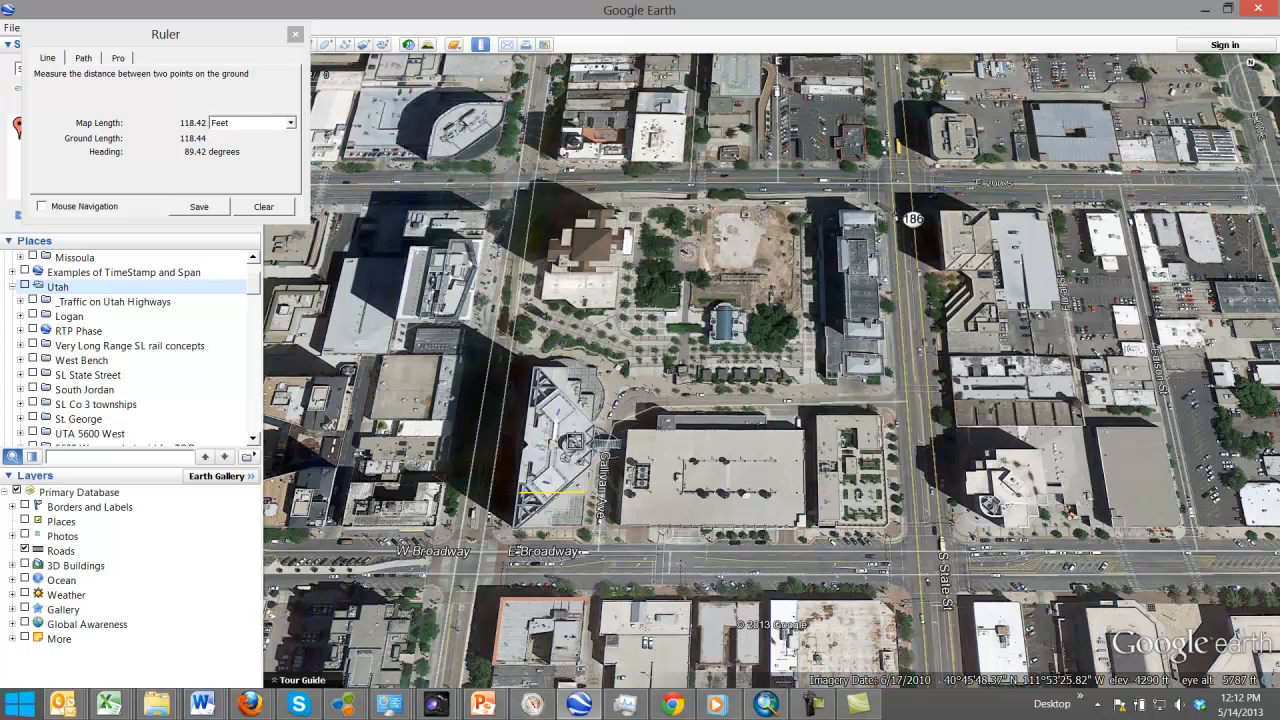
Step: Remeasure the same tower's west side, ending short of its southern tip, and its width across that point
left_click(516, 501)
left_click(535, 369)
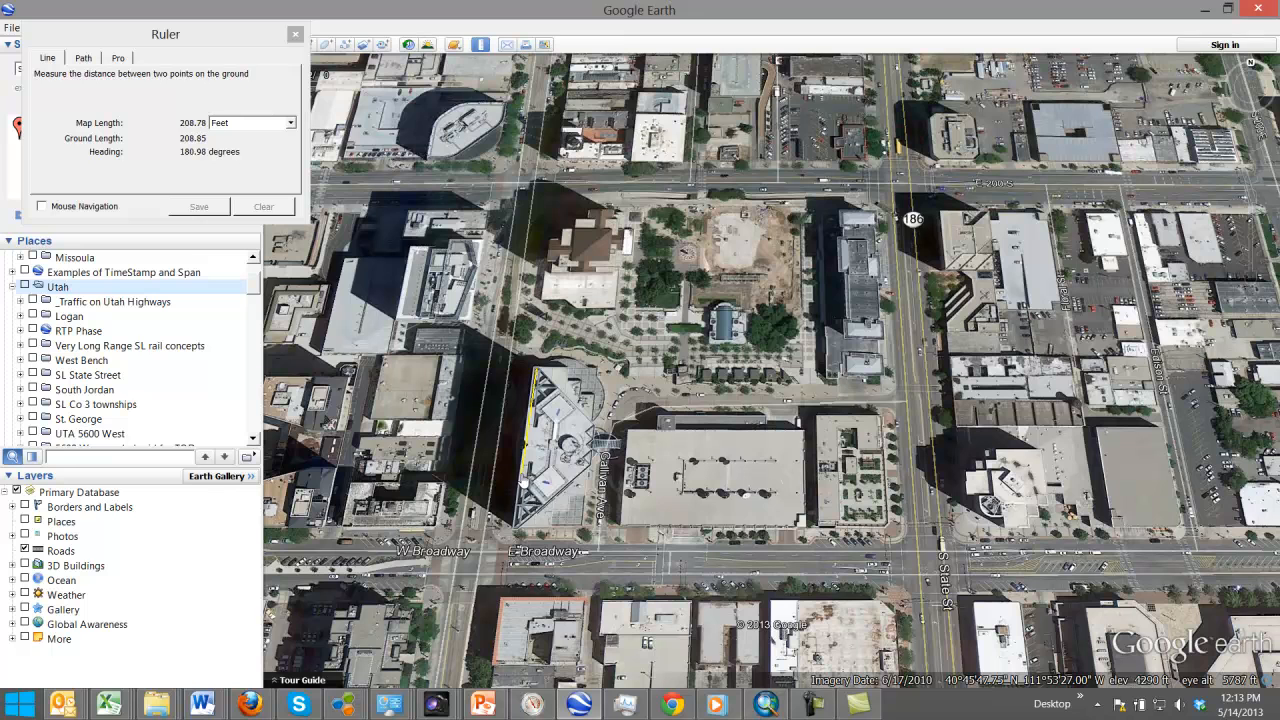
left_click(523, 483)
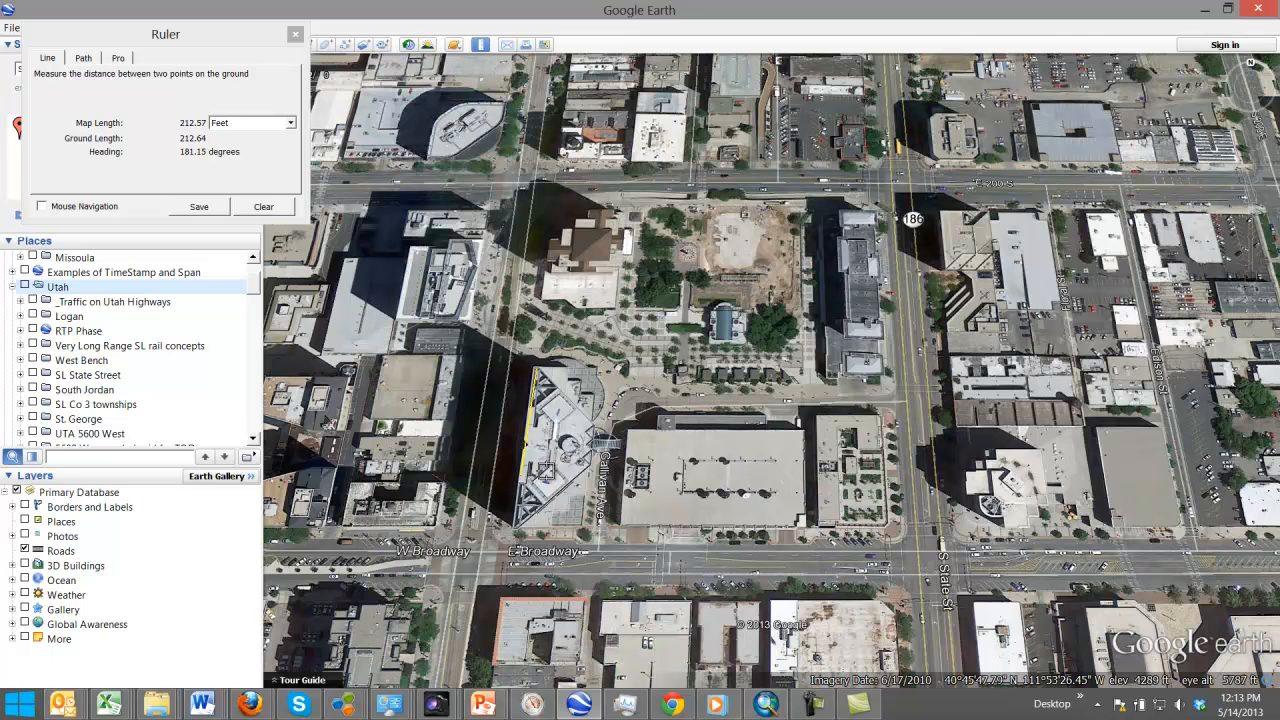
left_click(521, 482)
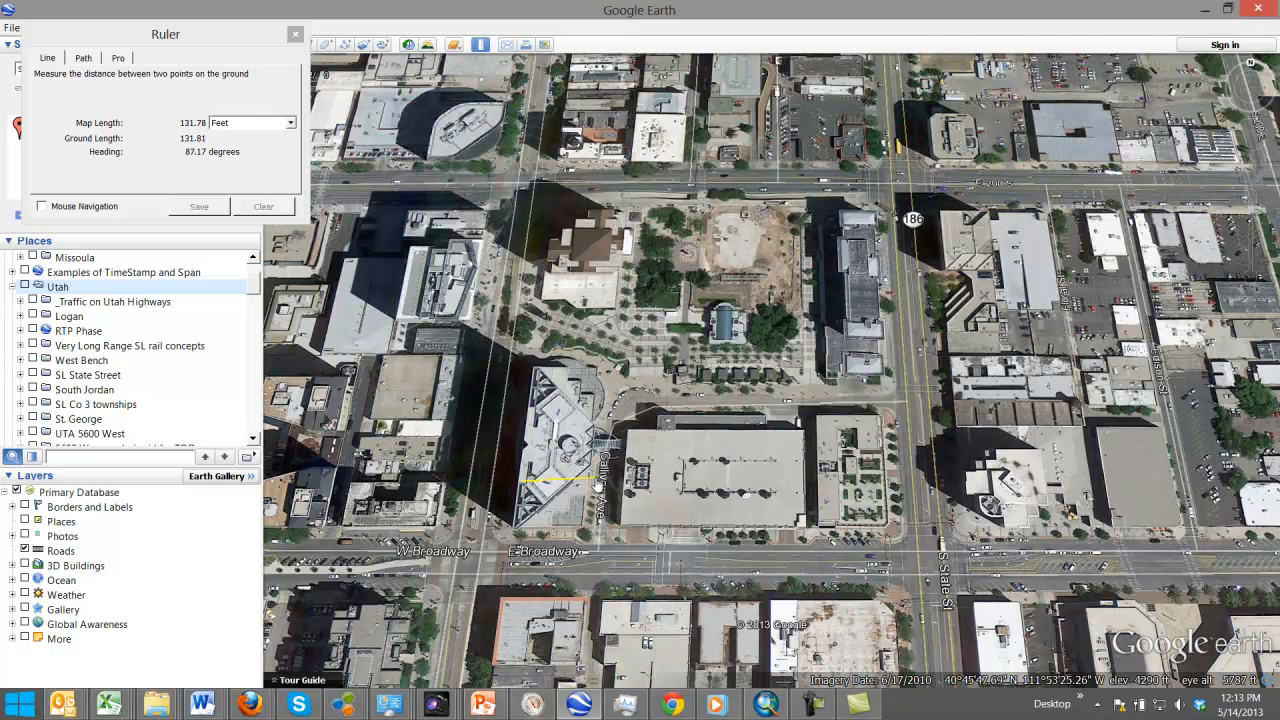
left_click(587, 484)
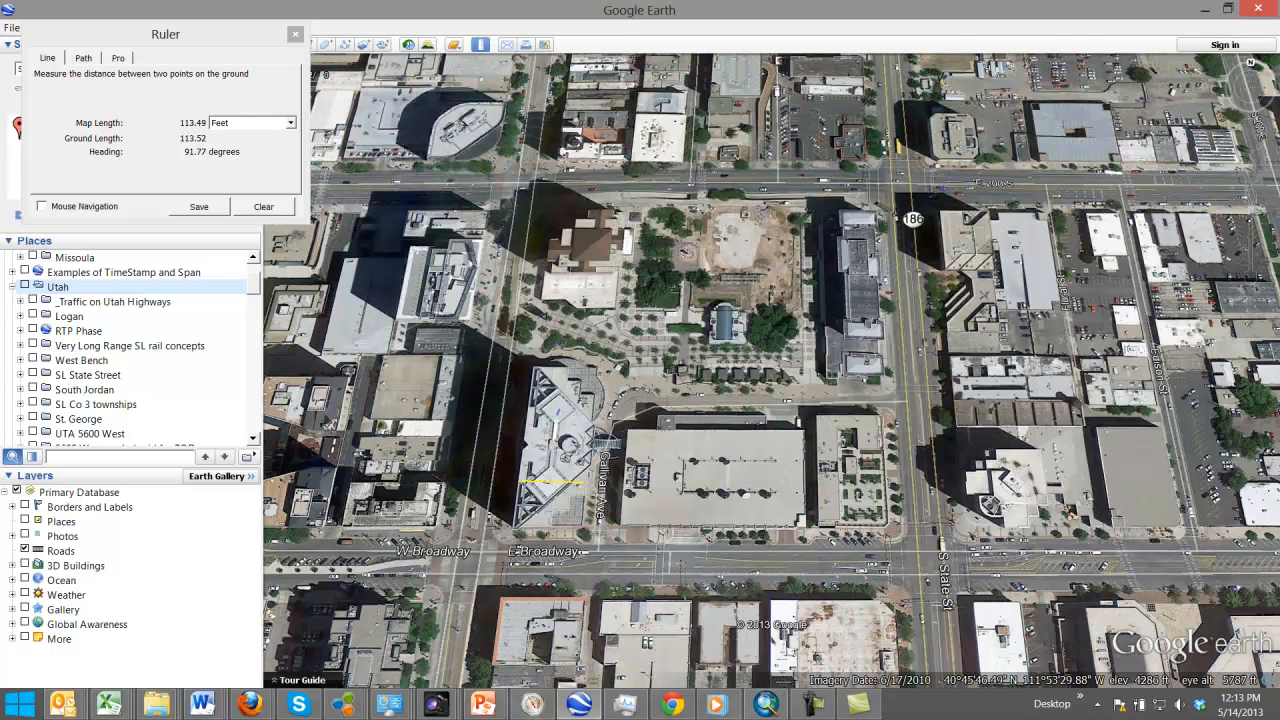
Step: Switch to TAZ_Analysis.xlsx in Excel and enter the heading Wells Fargo in G16 with dimensions 210 in G17 and 112 in G18
left_click(112, 705)
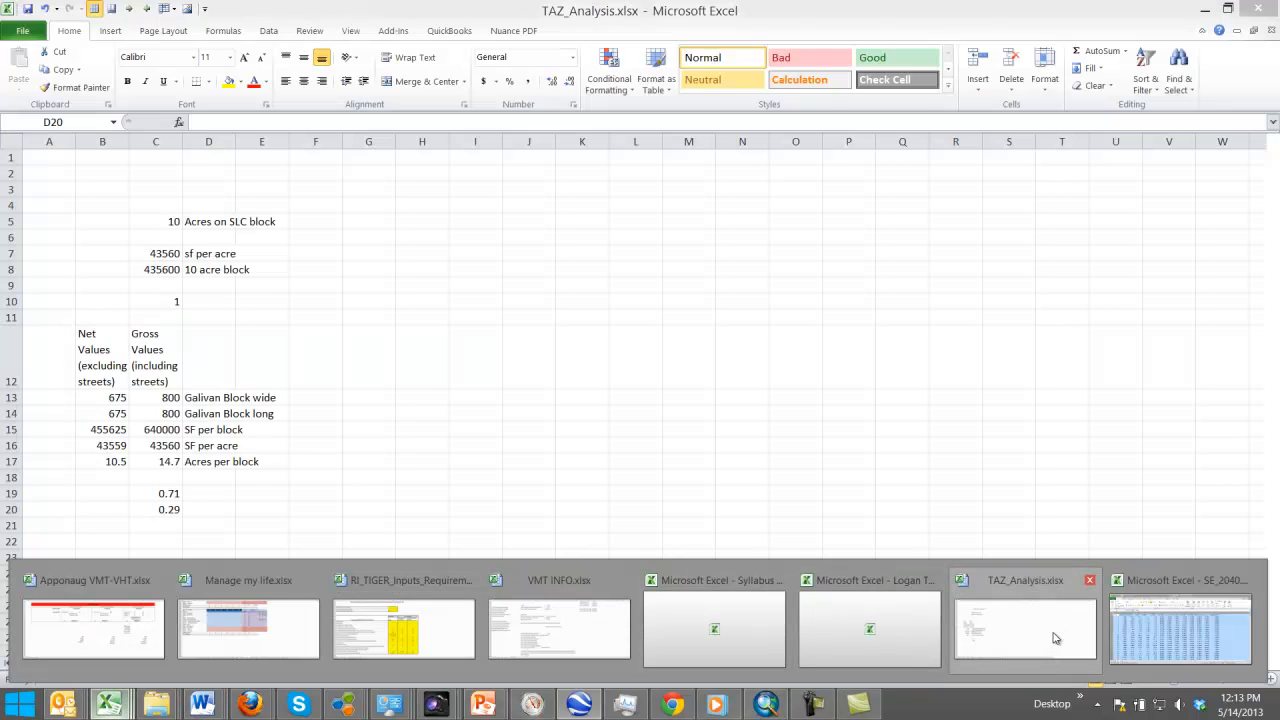
left_click(1039, 630)
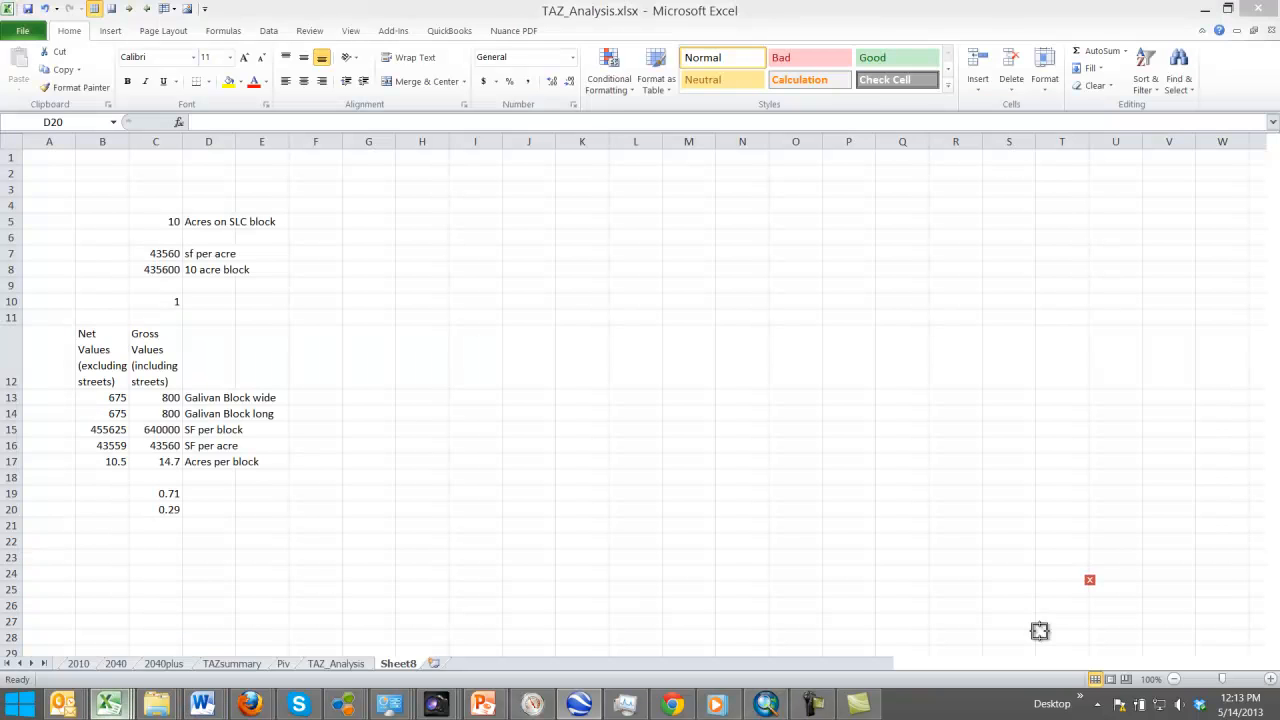
left_click(389, 443)
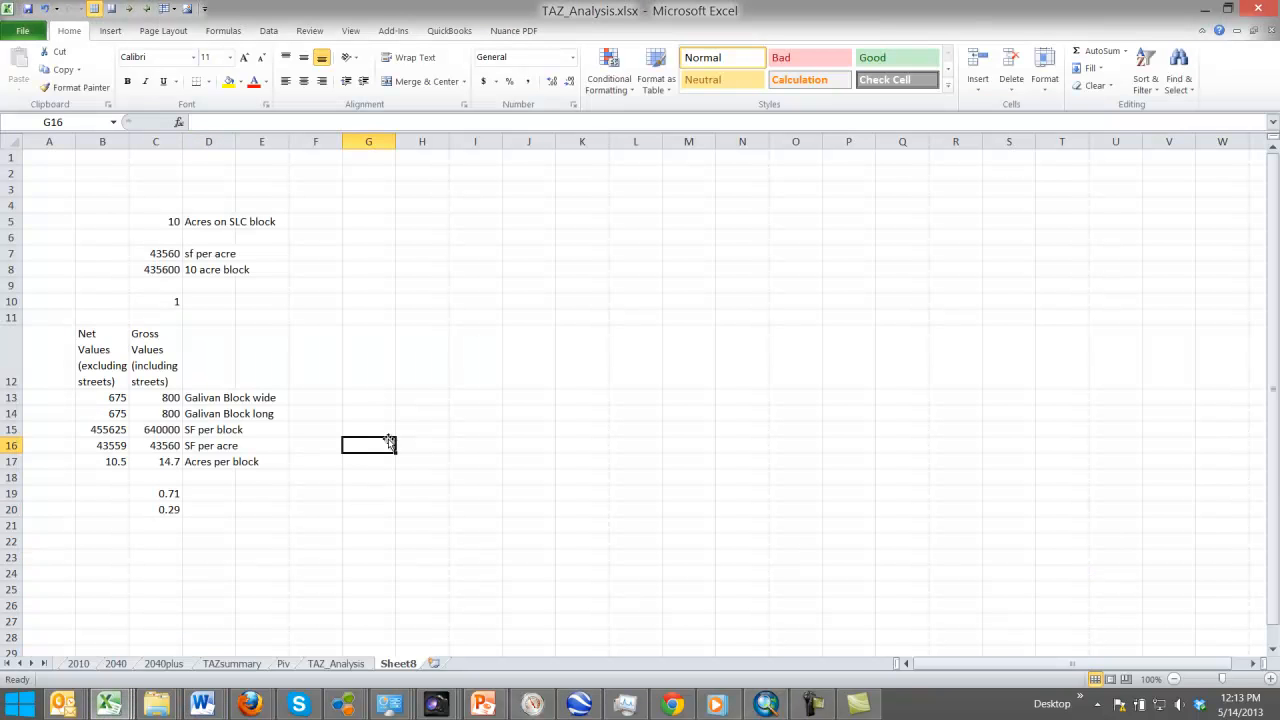
type("Wells Fargo")
key("Return")
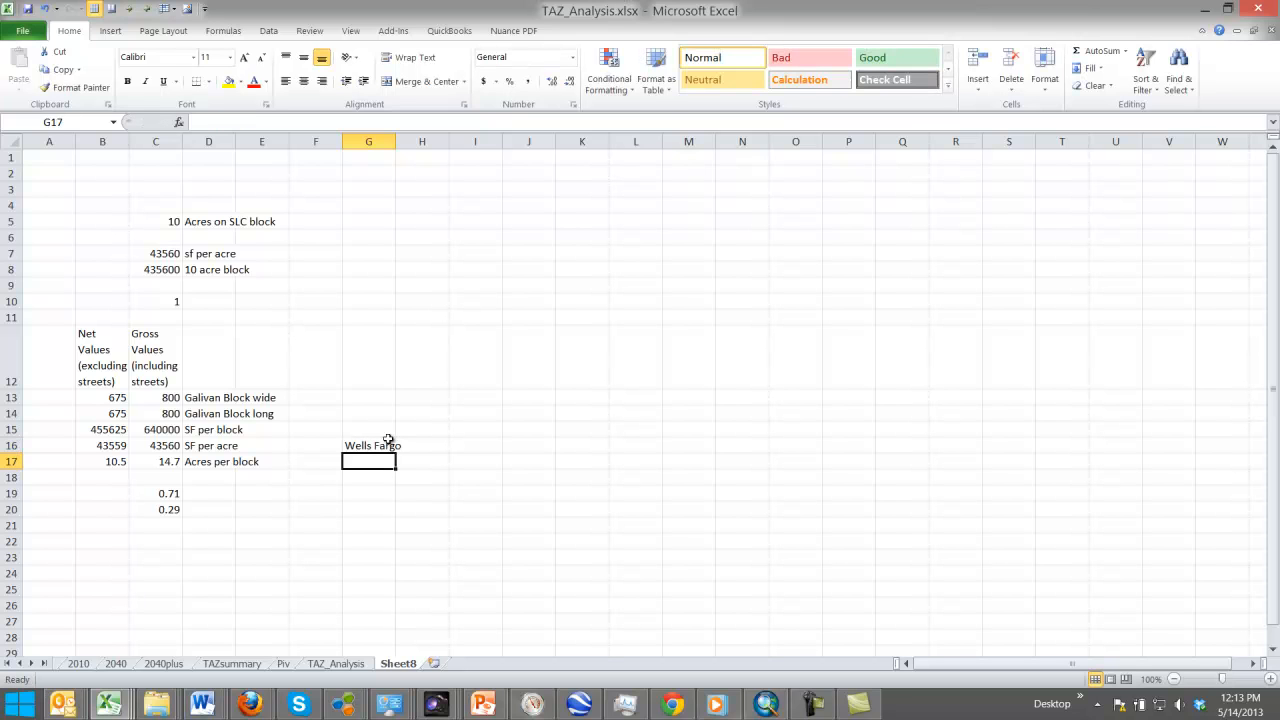
type("210")
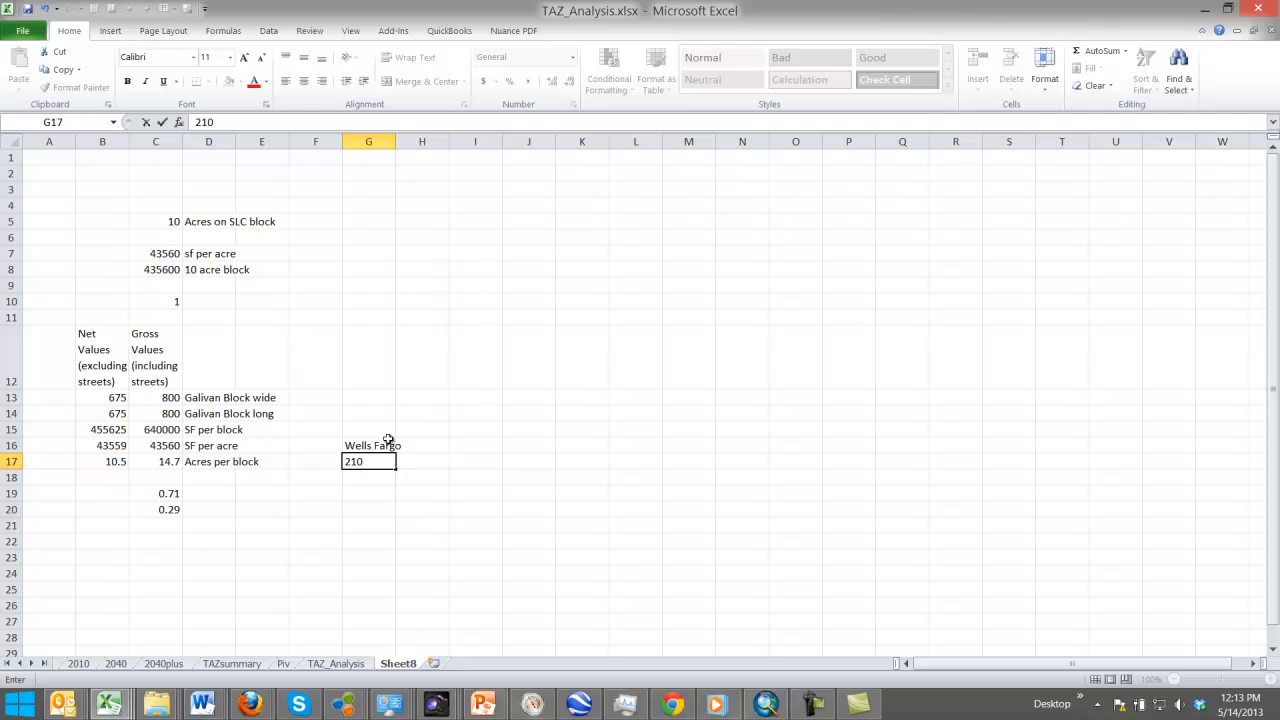
key("Return")
type("1")
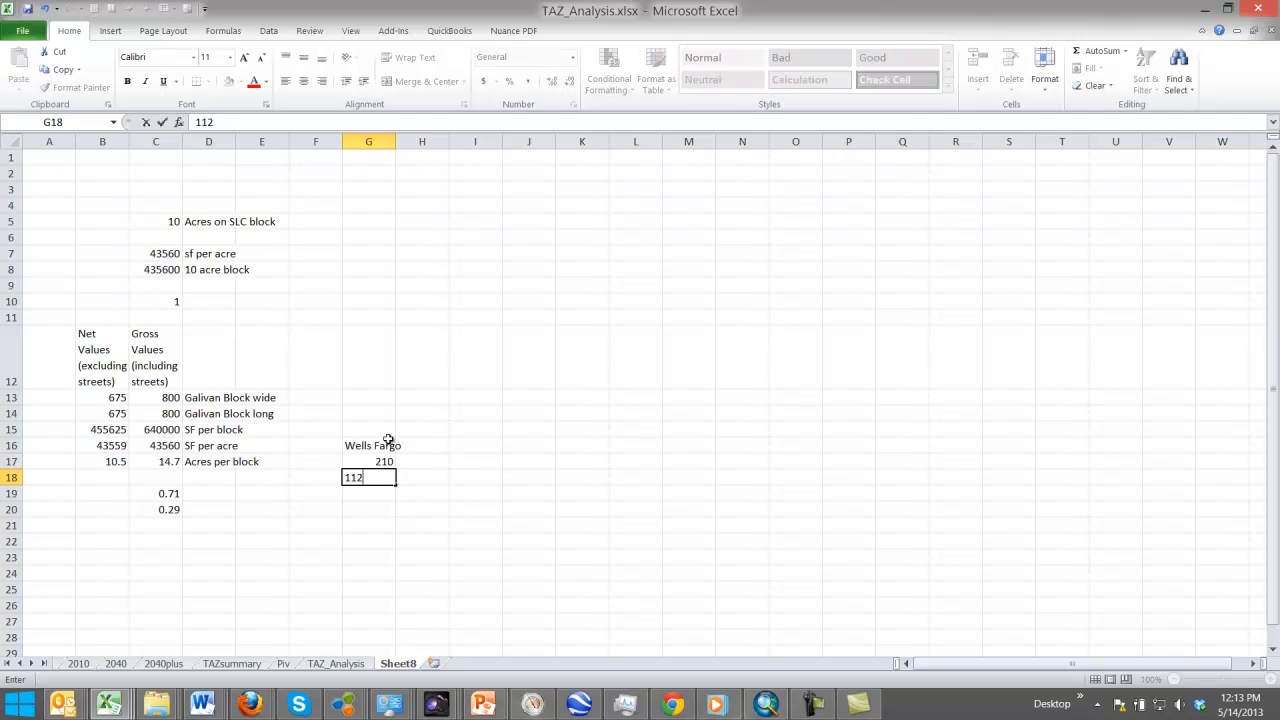
type("12")
key("Return")
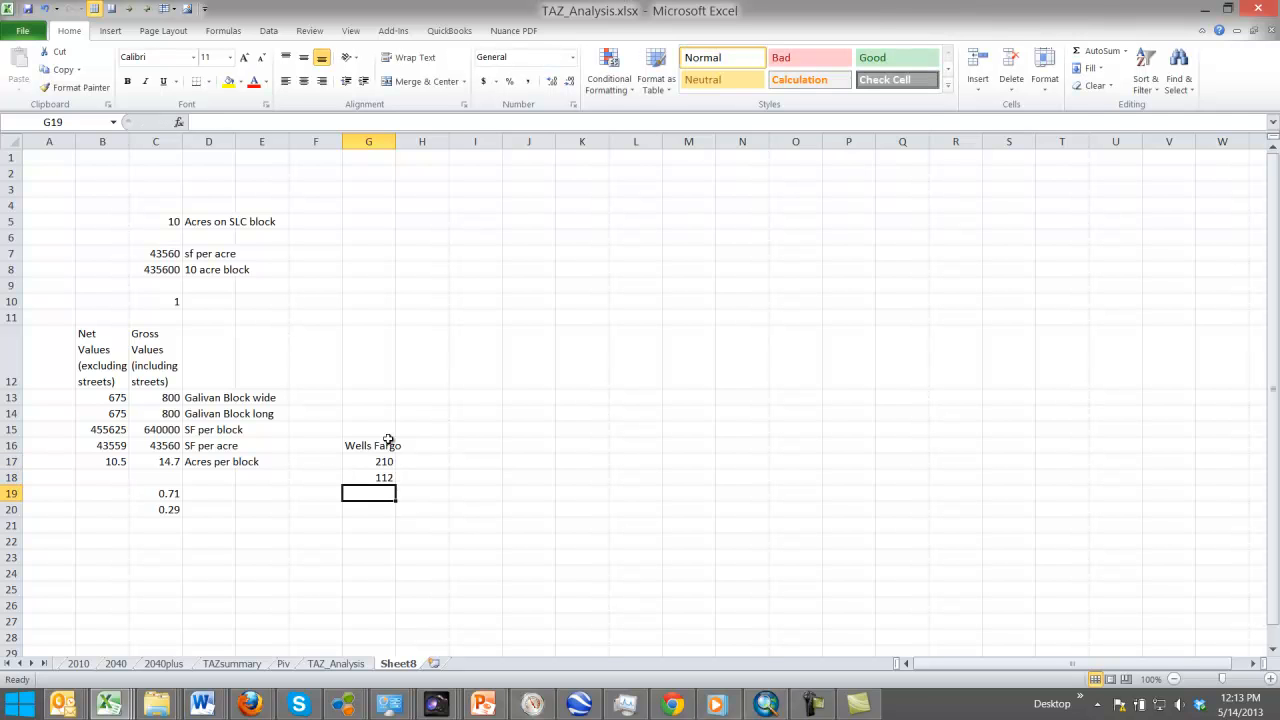
Step: Calculate the Wells Fargo building's footprint in H18 by multiplying G17 by G18
left_click(424, 479)
type("=")
left_click(385, 463)
type("*")
left_click(381, 476)
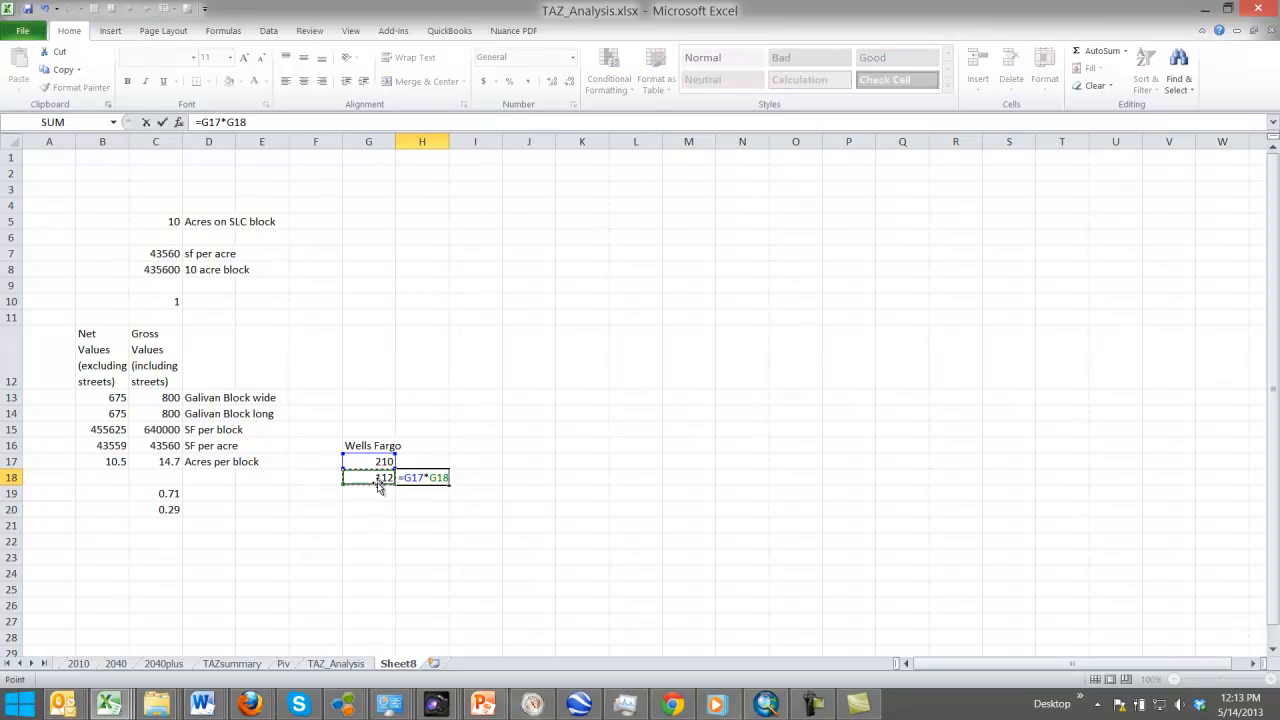
key("Return")
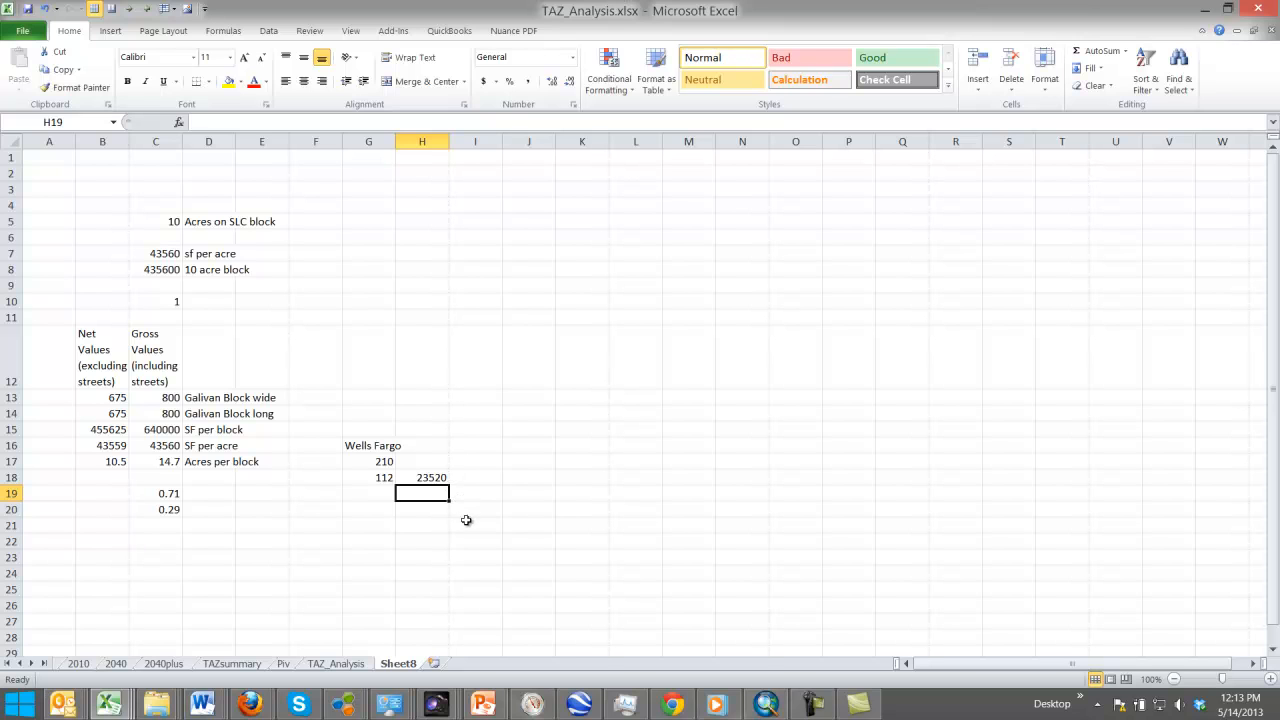
Step: Enter 24 in G19 for the Wells Fargo building and label it stories in F19
left_click(377, 499)
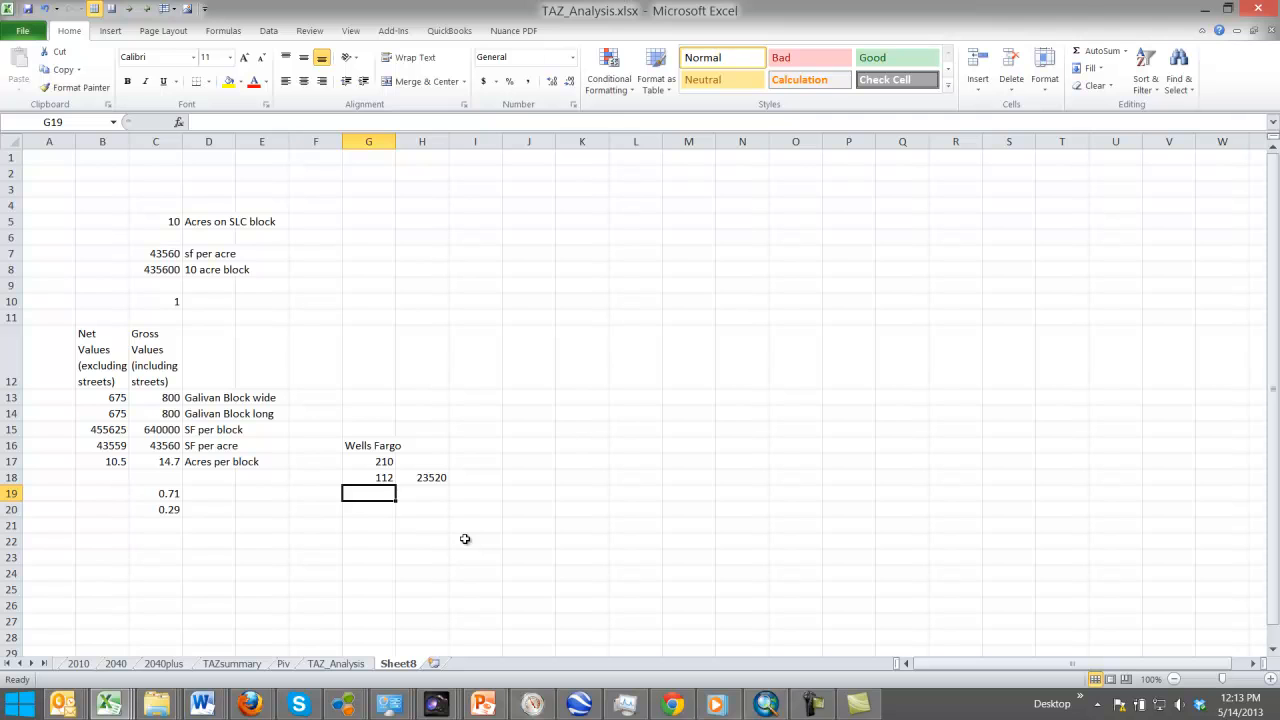
type("14")
key("Return")
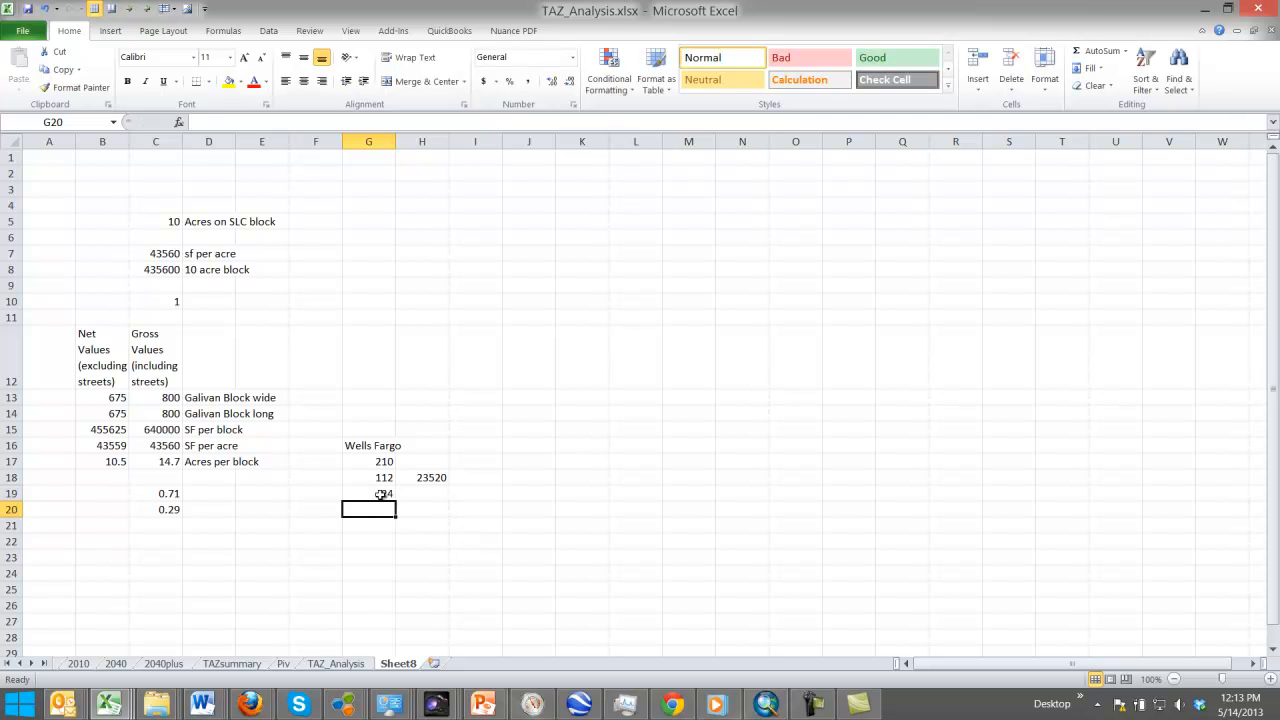
left_click(319, 493)
type("stories")
key("Return")
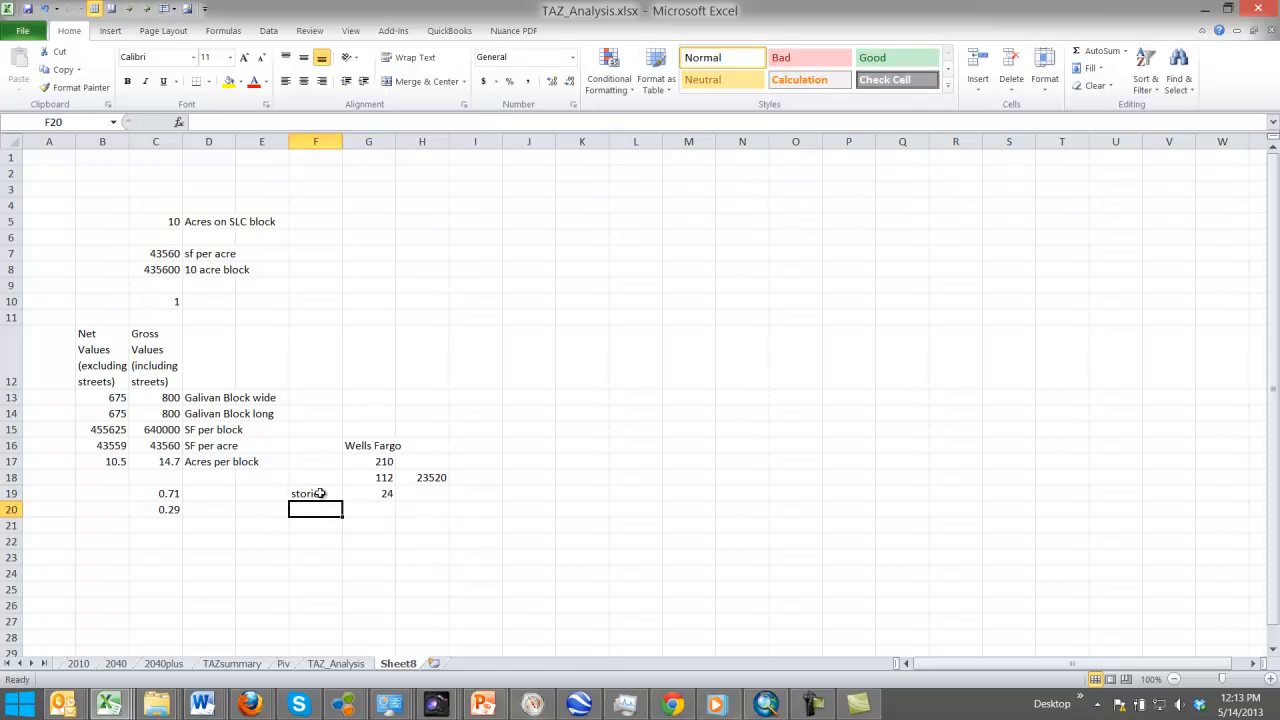
Step: Calculate the Wells Fargo building's total floor area in H19 by multiplying the stories in G19 by the footprint in H18
left_click(438, 494)
type("=")
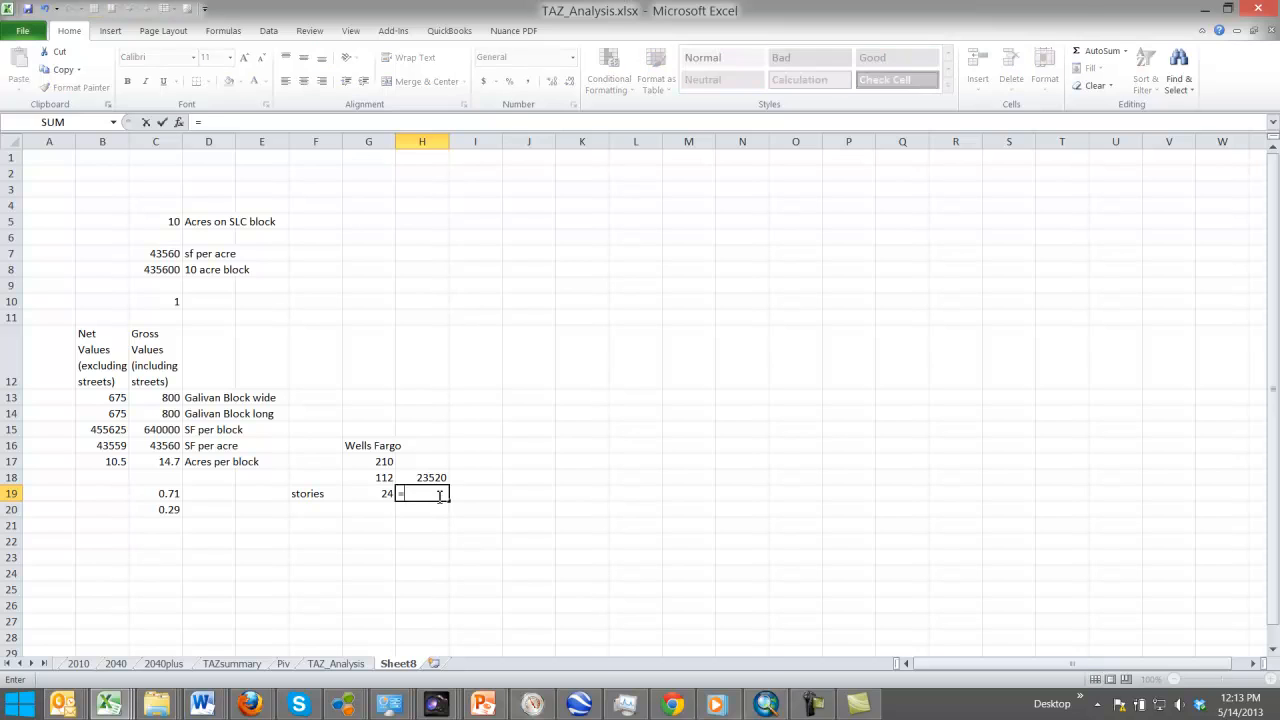
left_click(386, 496)
type("*")
left_click(434, 478)
key("Return")
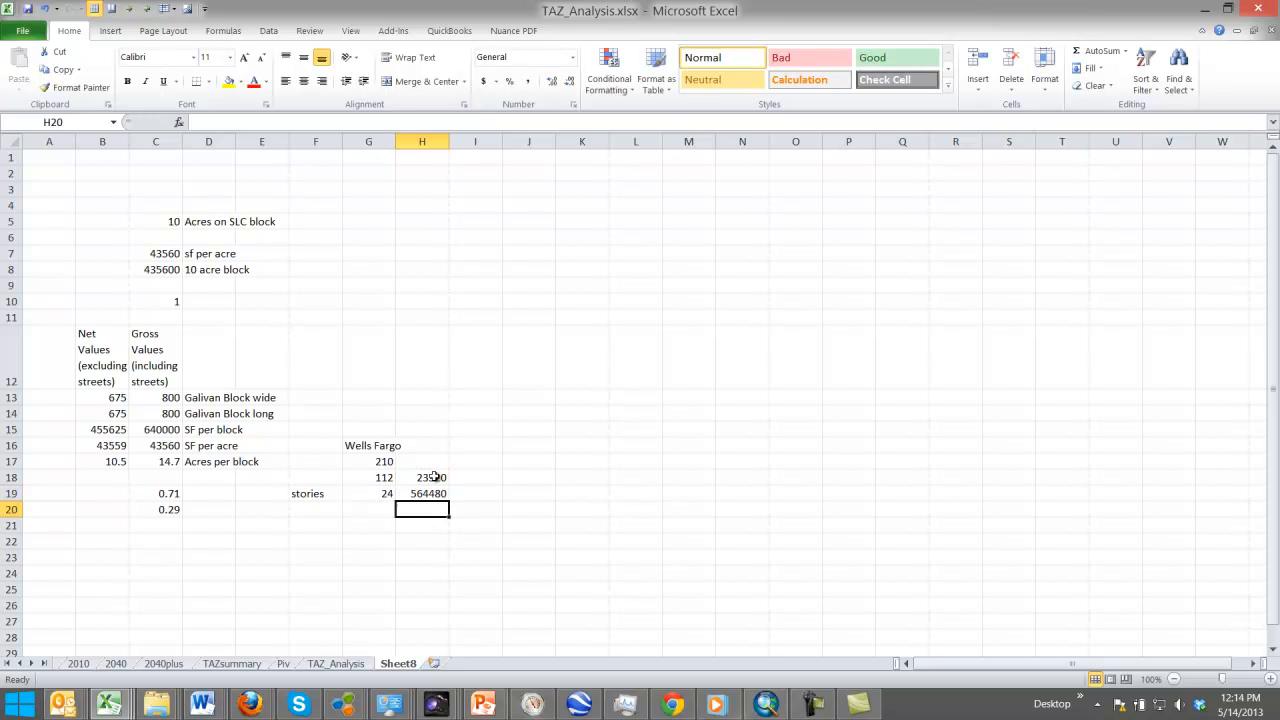
Step: Format the total floor area in H19 with a thousands separator and no decimal places
left_click(434, 490)
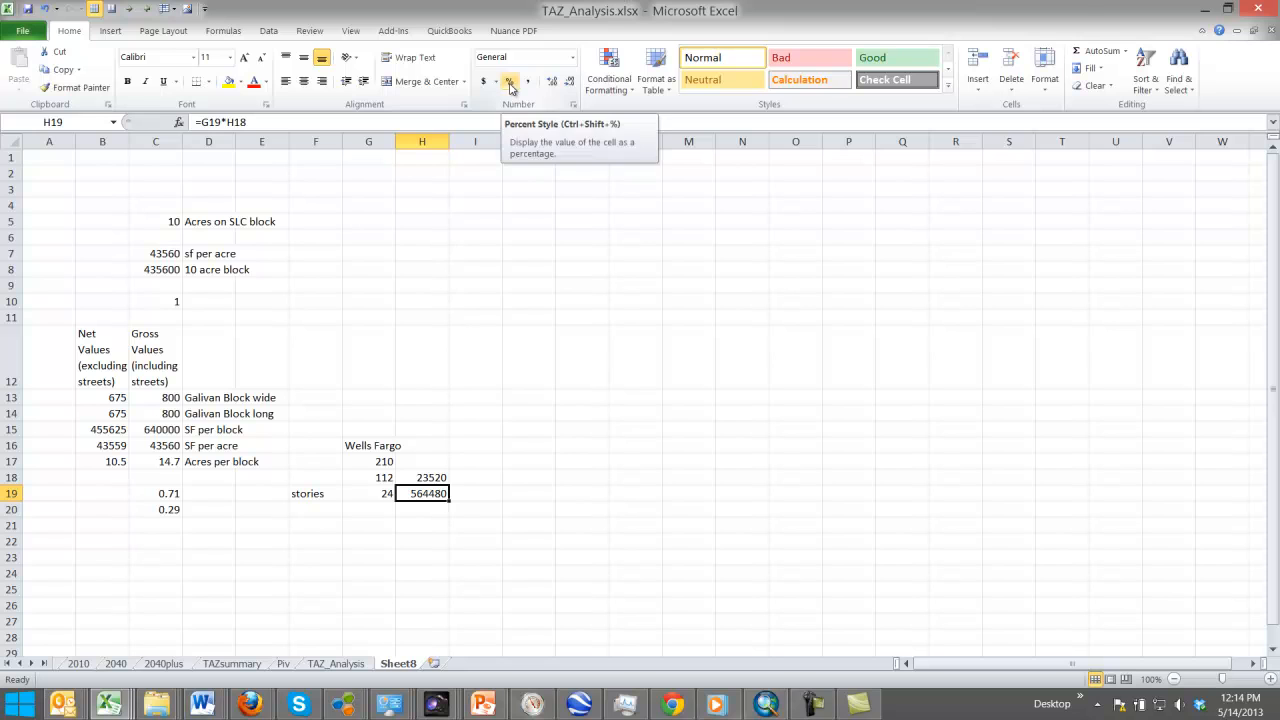
left_click(527, 81)
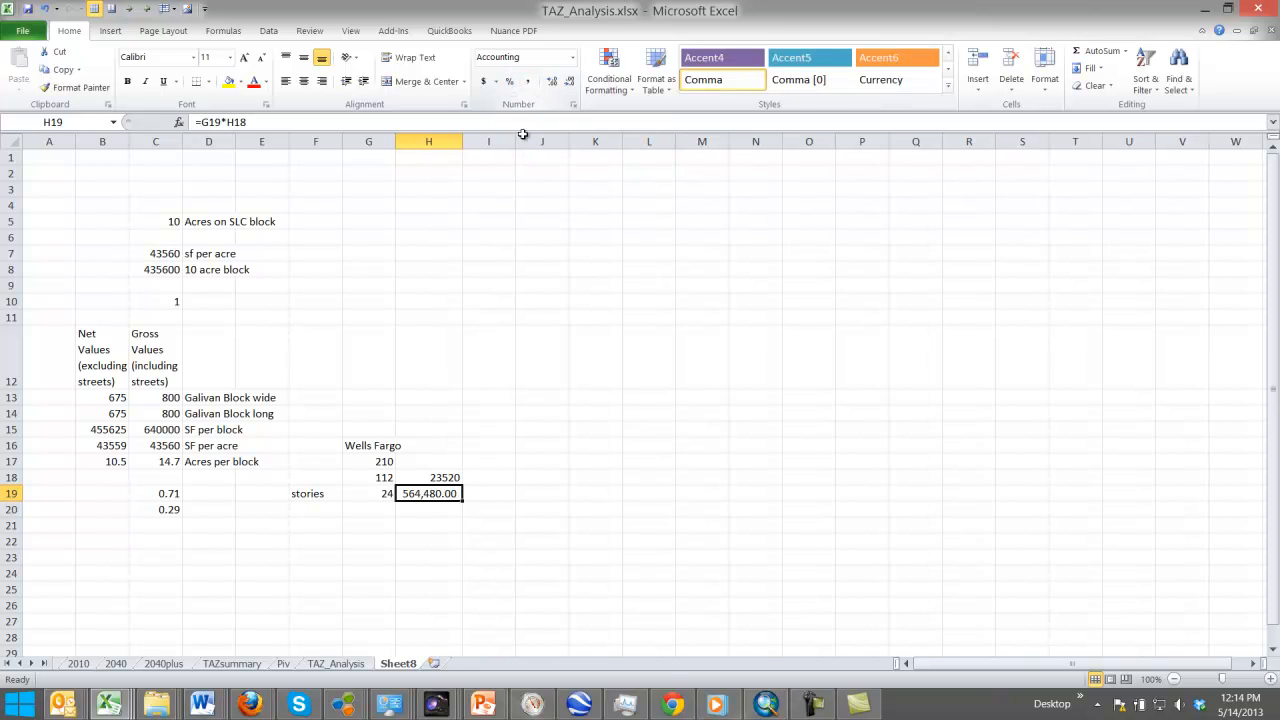
left_click(568, 81)
left_click(568, 81)
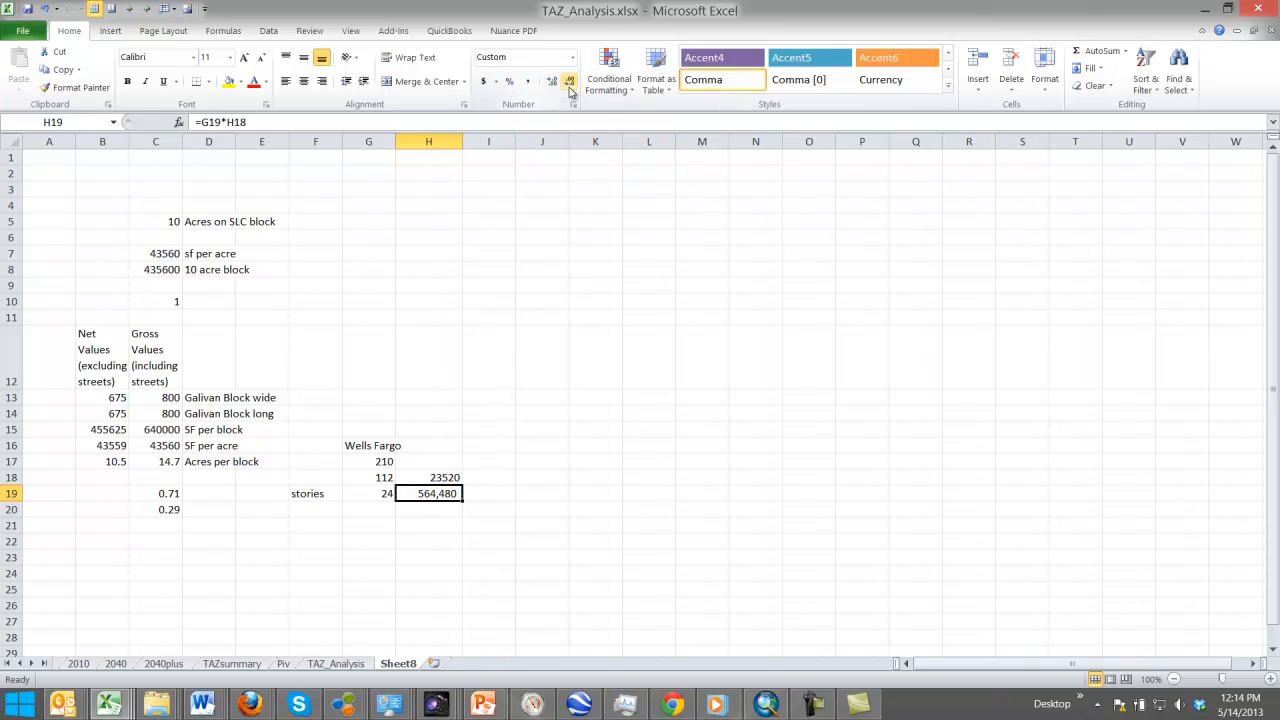
left_click(495, 462)
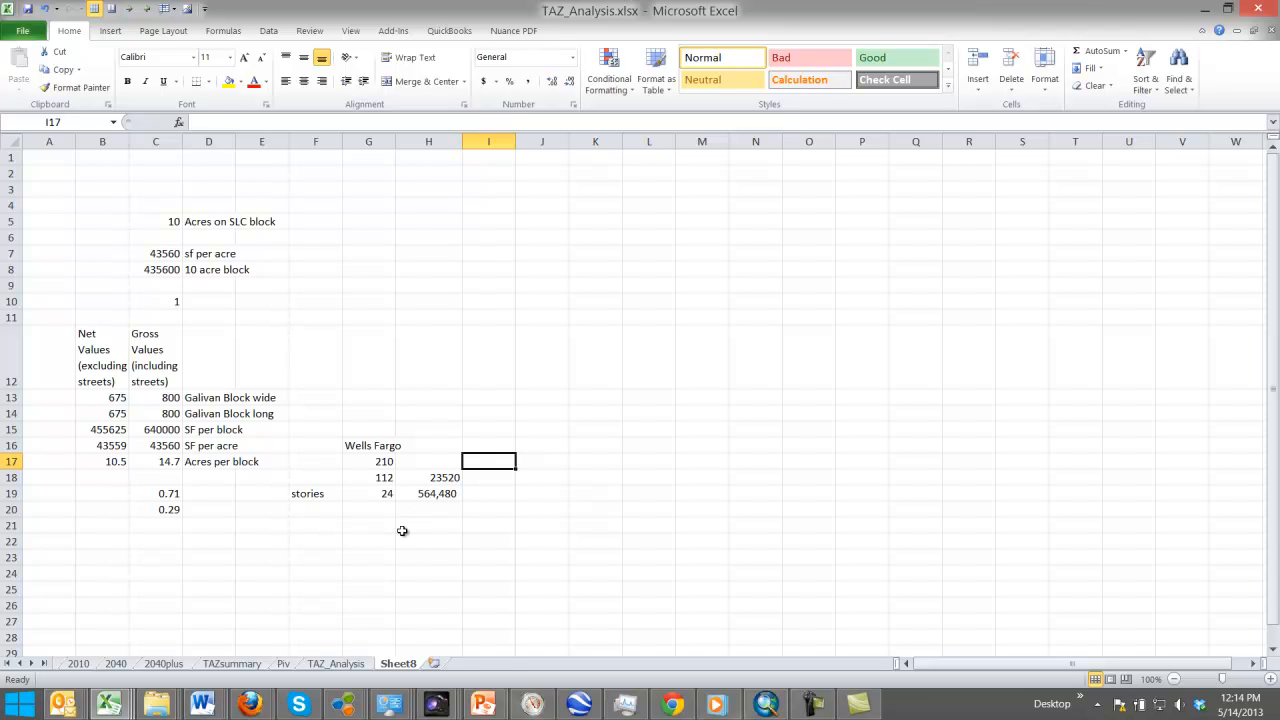
Step: Enter 330 in G21 and label it "sf per employee, in office settings" in H21
left_click(370, 515)
left_click(378, 527)
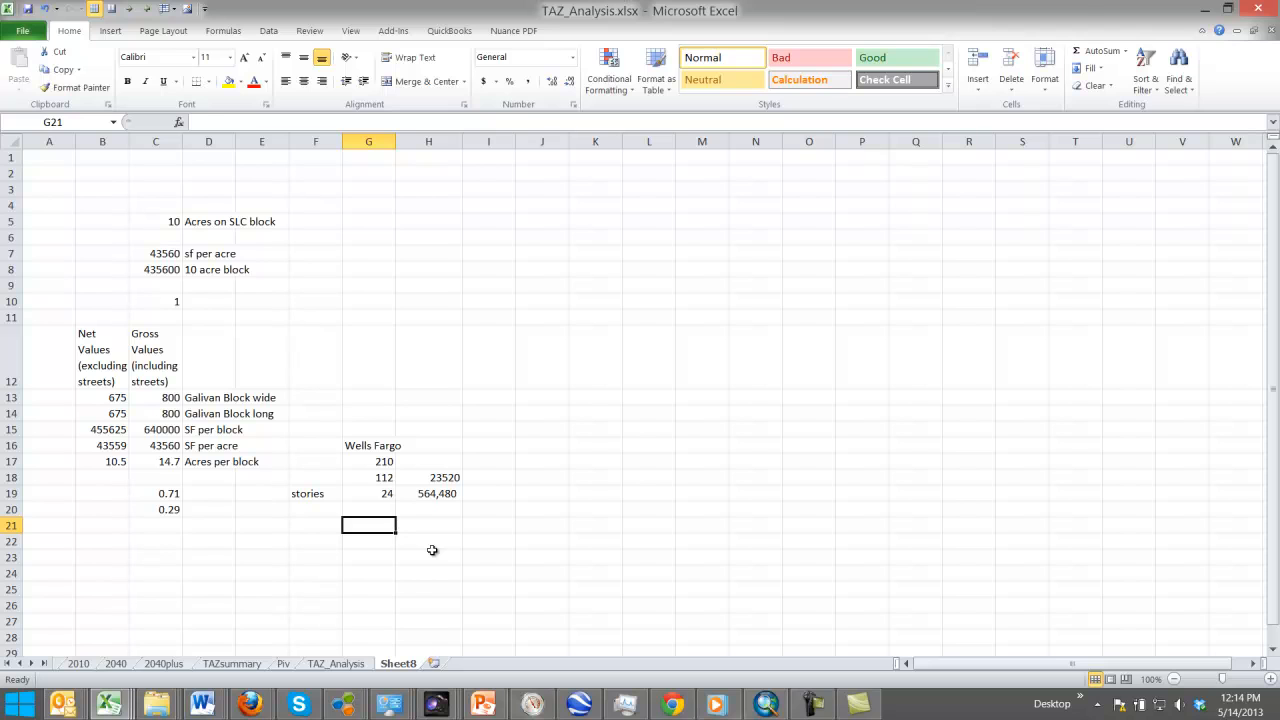
type("330")
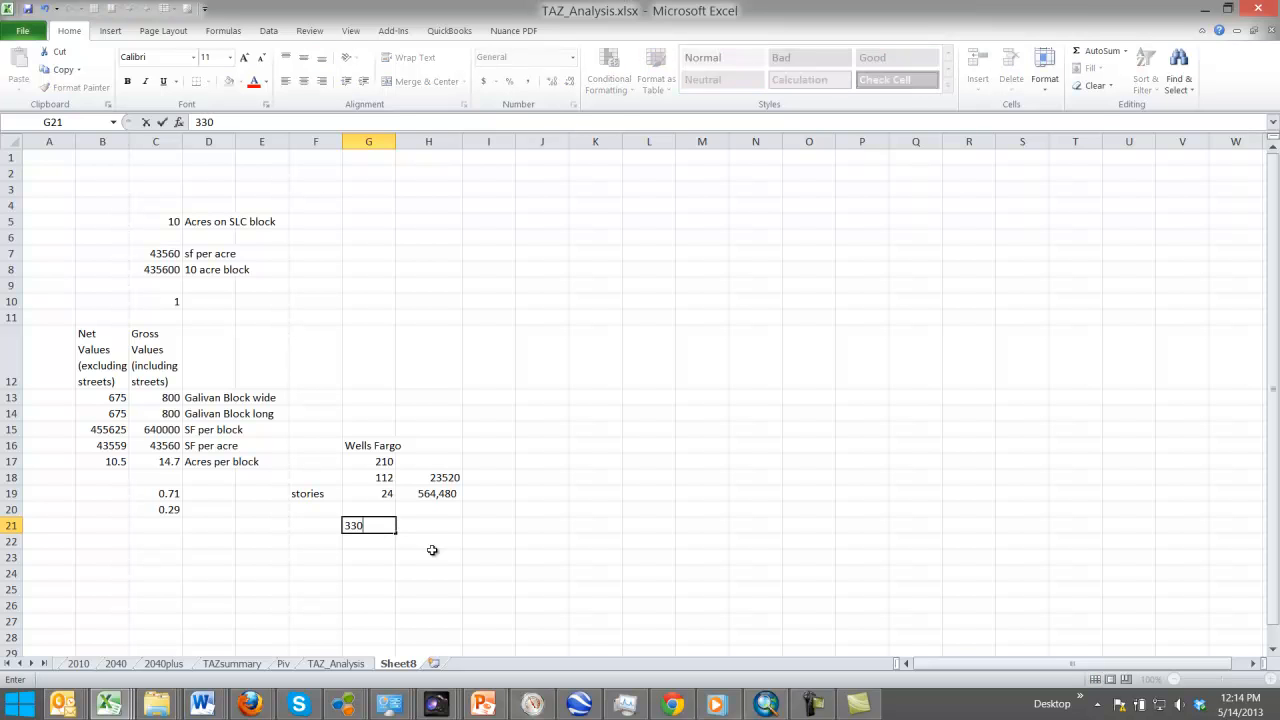
key("Tab")
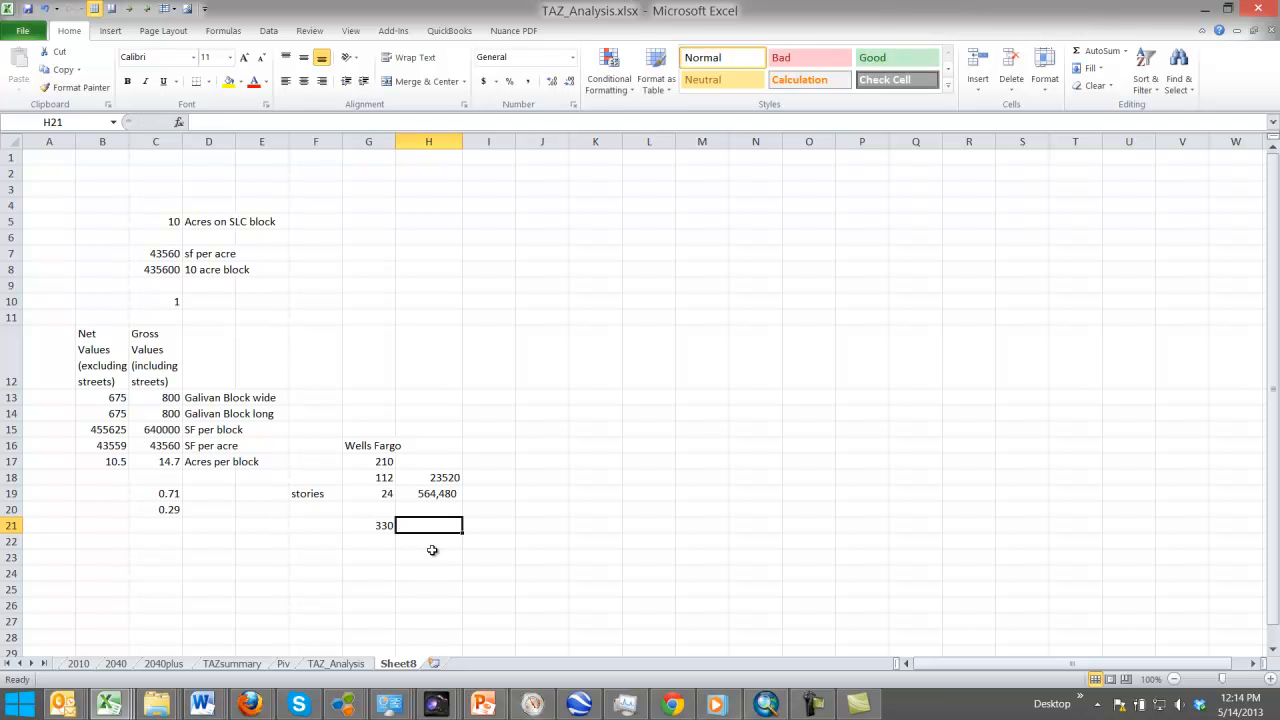
type("sr")
key("BackSpace")
type("f")
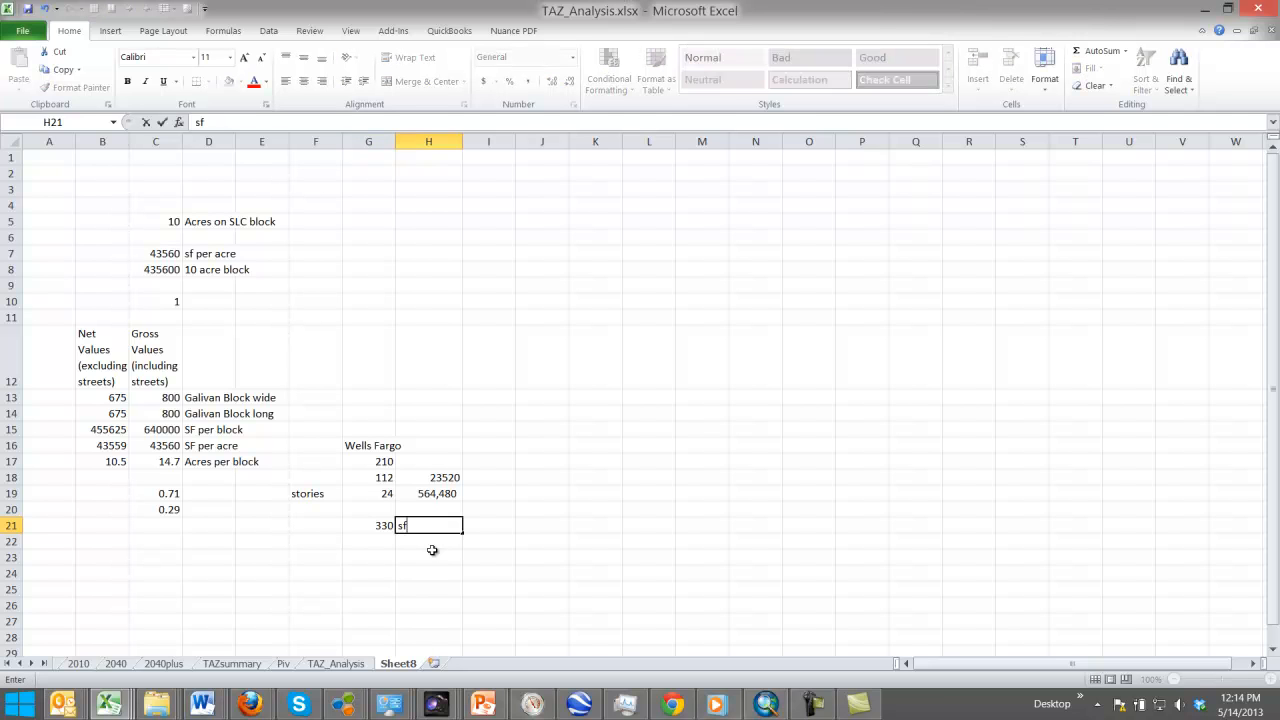
type(" per employee, in")
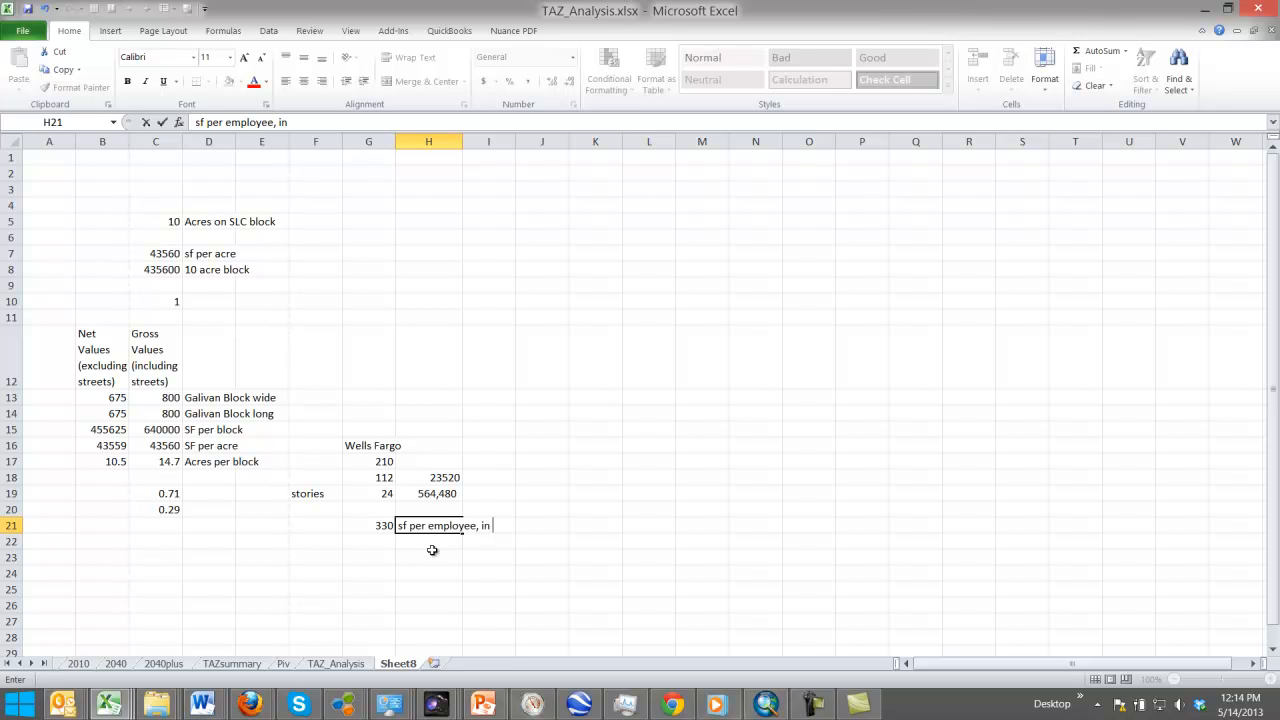
type(" office settings")
key("Return")
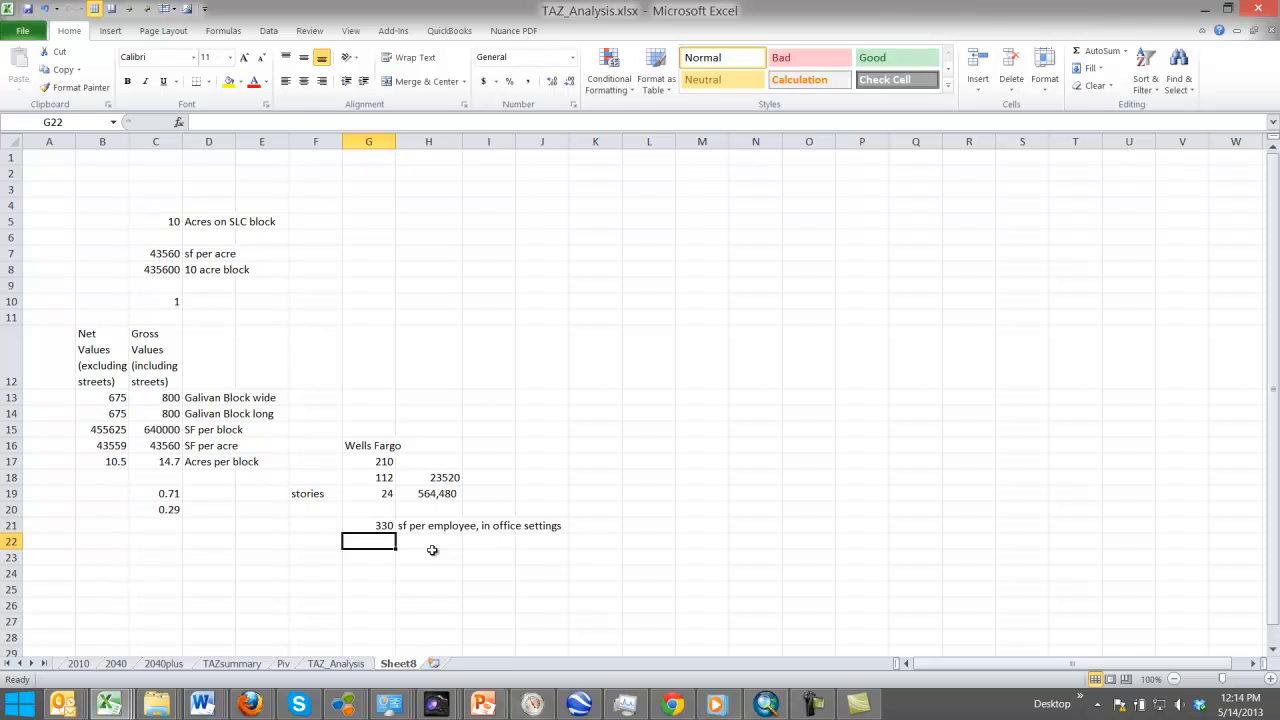
Step: Enter 500 in G22 and label it "sf per employee, in retail settings" in H22
type("500")
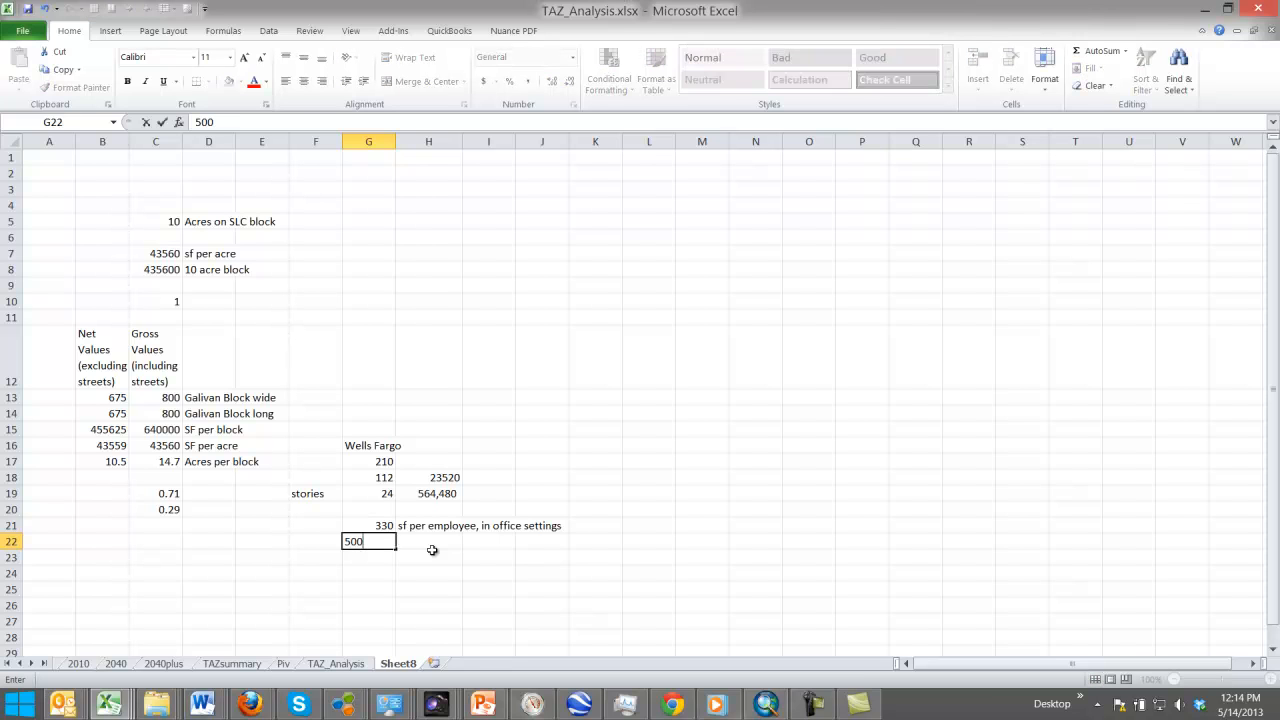
left_click(432, 550)
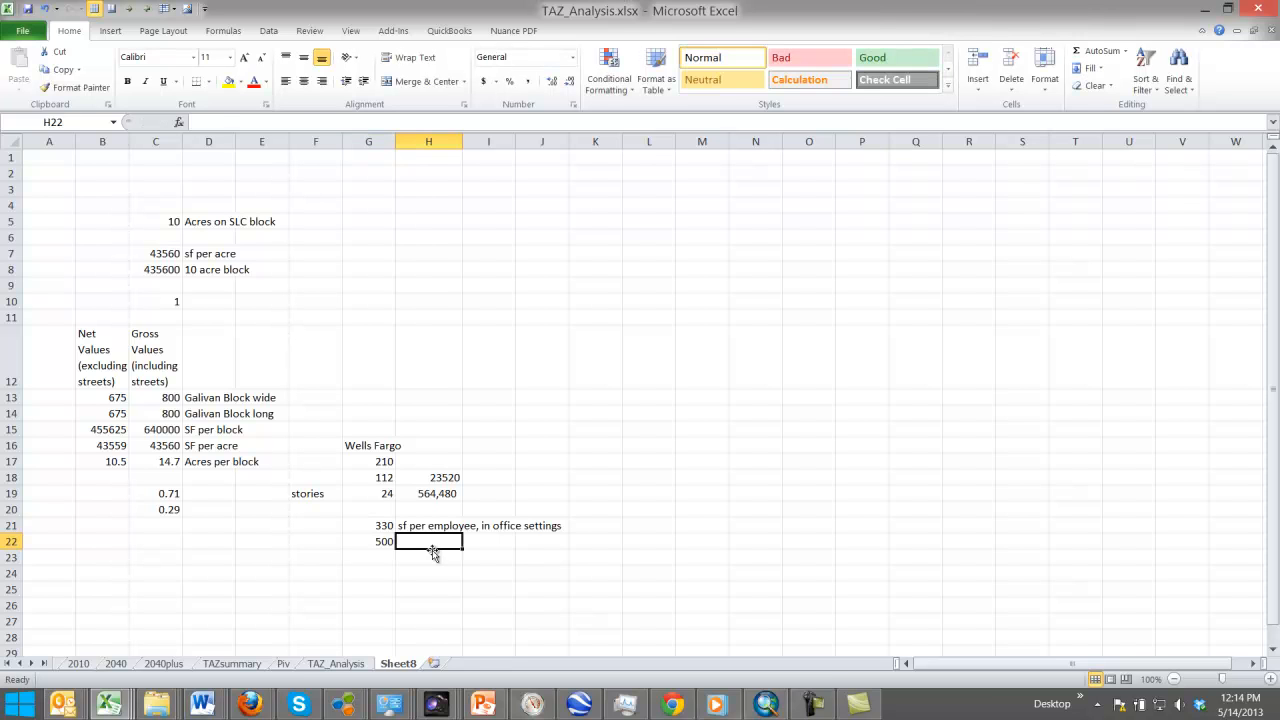
type("sf")
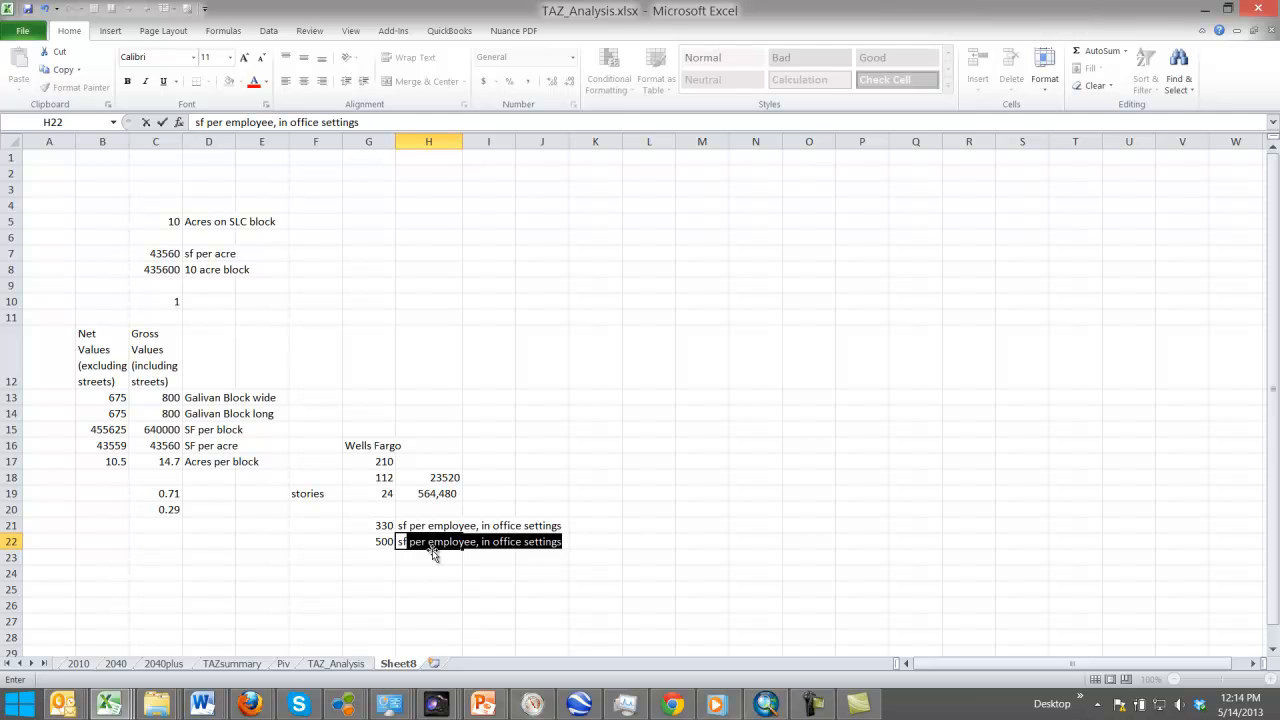
left_click(309, 122)
double_click(309, 122)
type("ret")
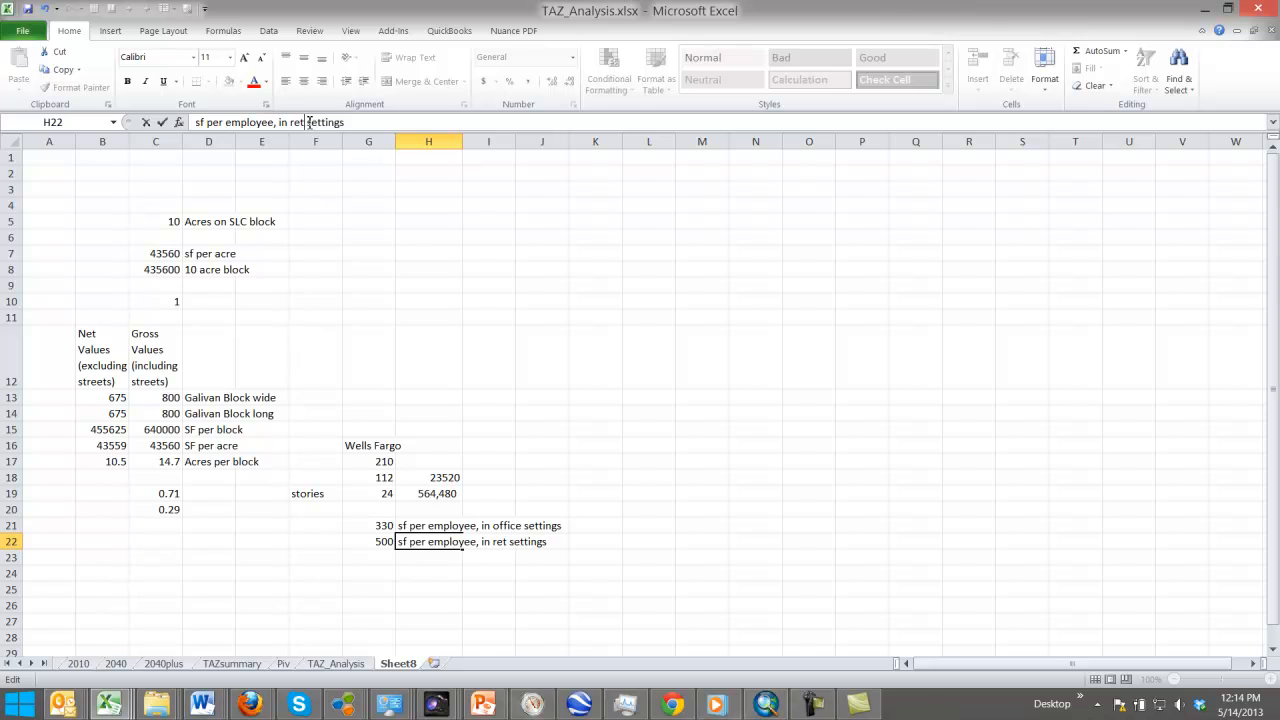
type("ail")
key("Return")
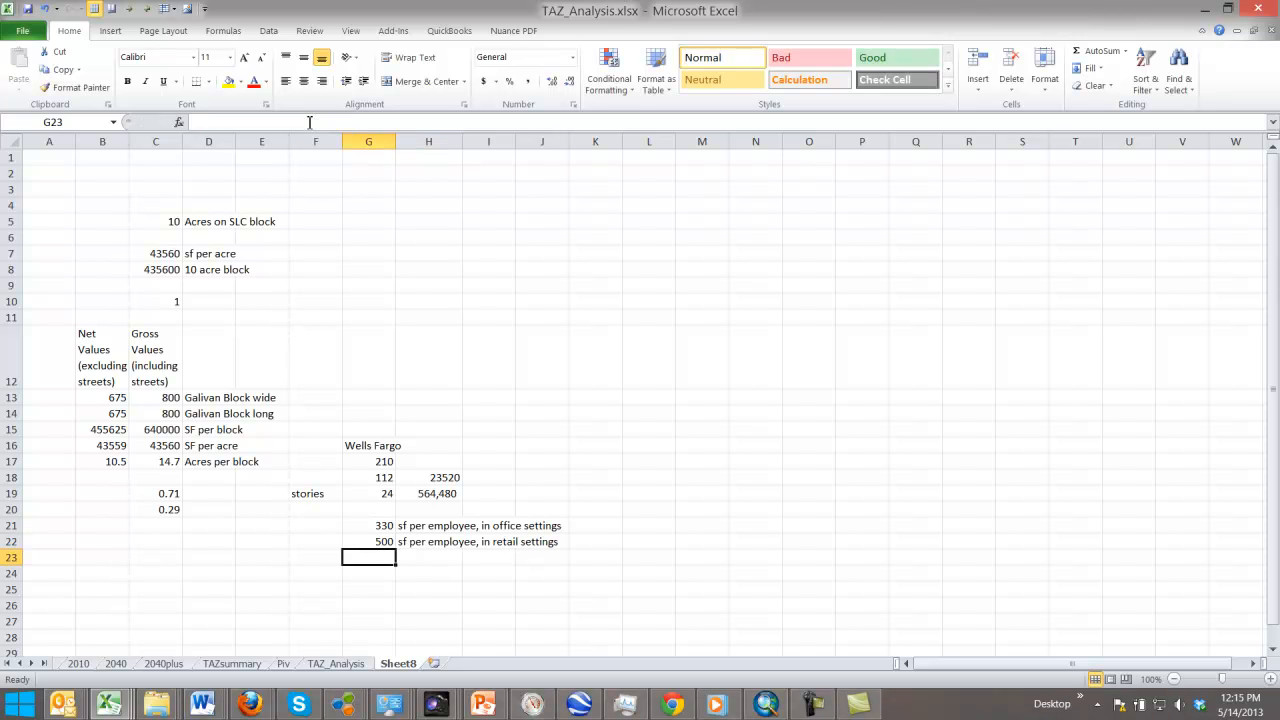
Step: Enter 1000 in G23 and label it "sf per employee, in industrial settings" in H23, reusing the retail label
type("1000")
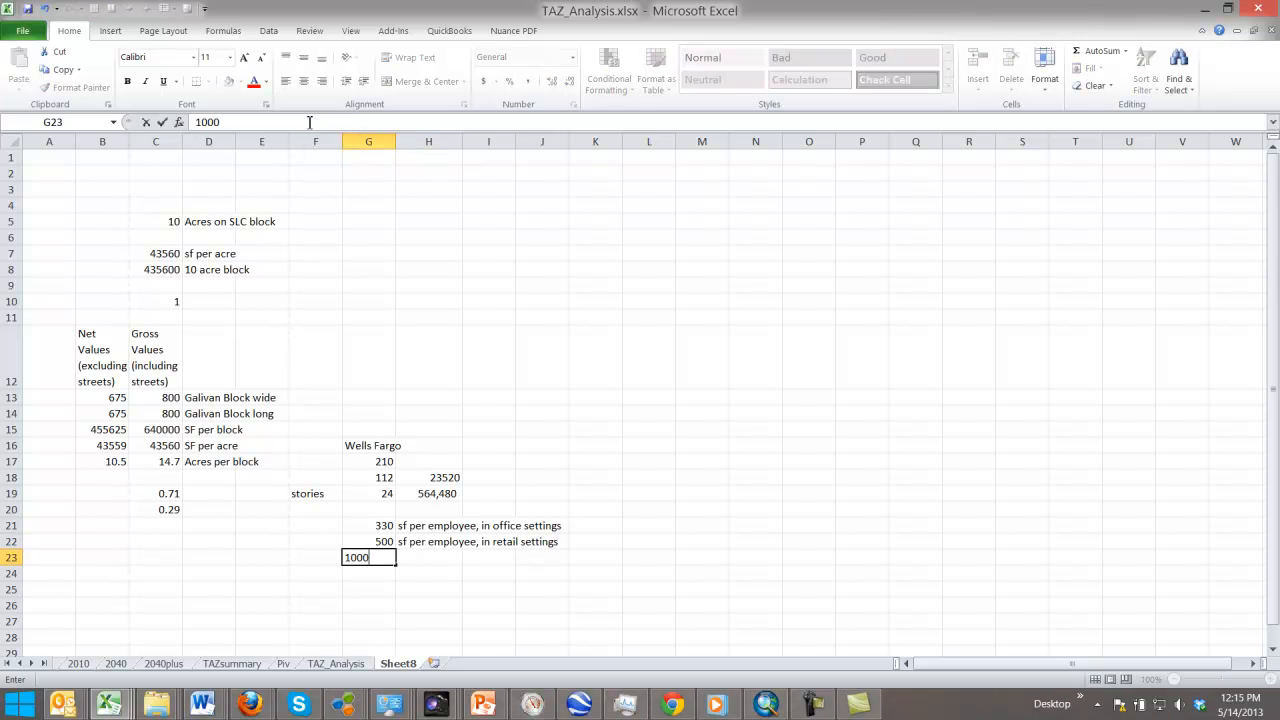
key("Tab")
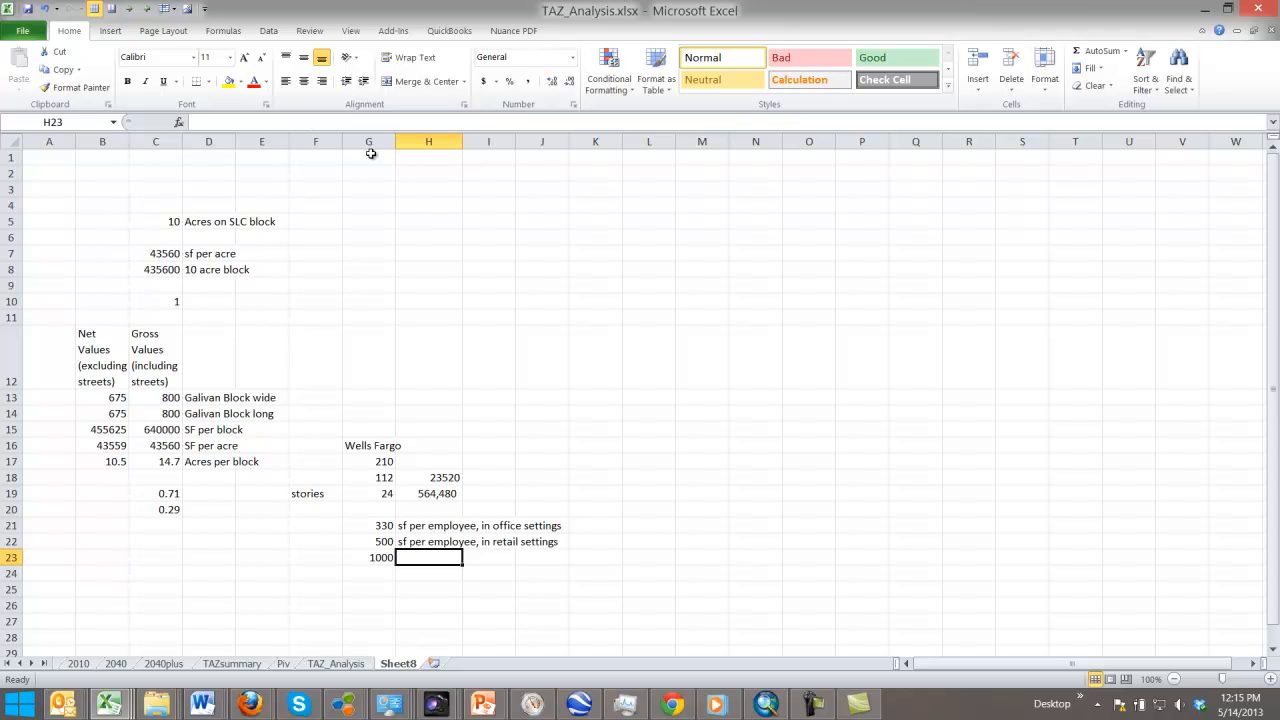
left_click(406, 545)
key("ctrl+c")
key("Down")
key("ctrl+v")
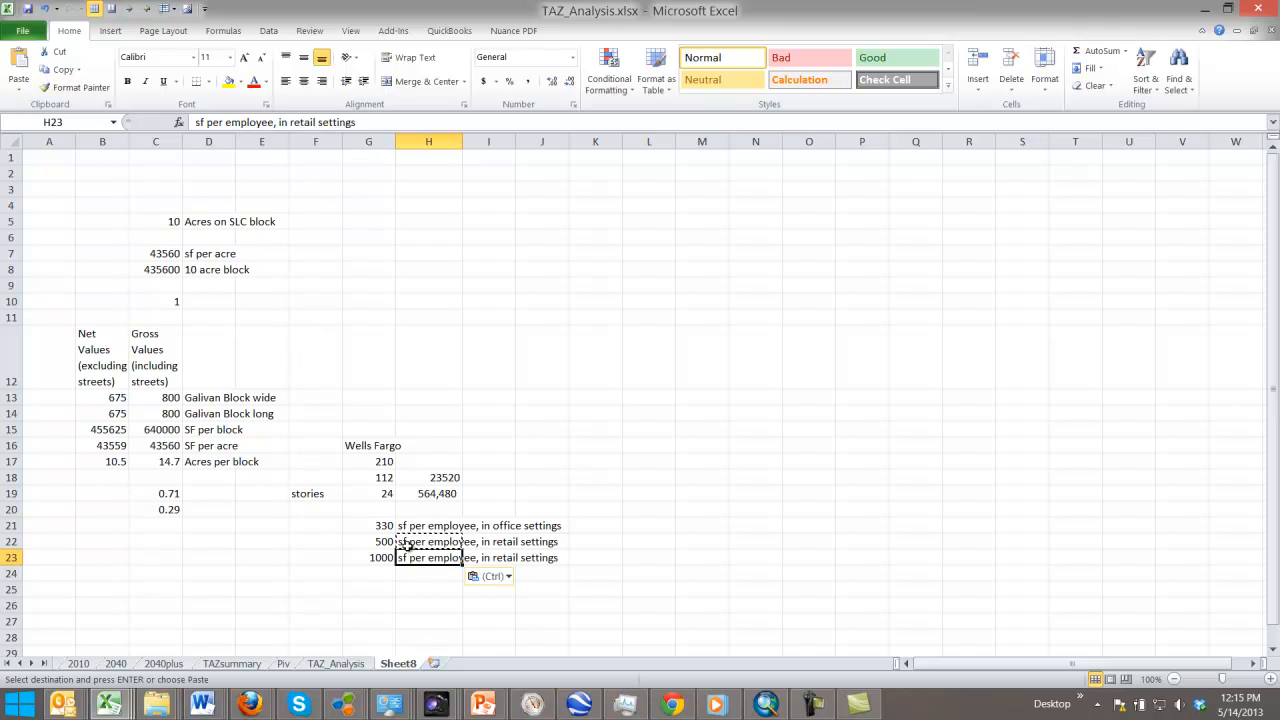
double_click(310, 122)
type("industria")
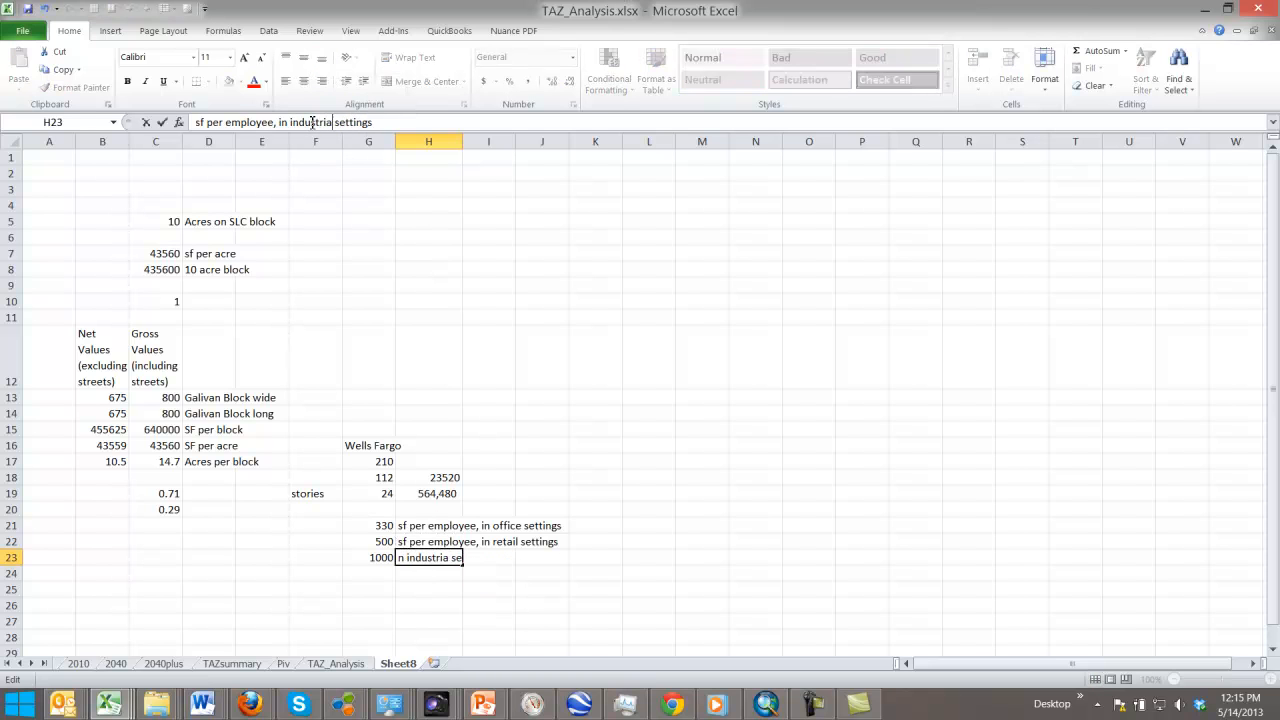
type("l")
key("Return")
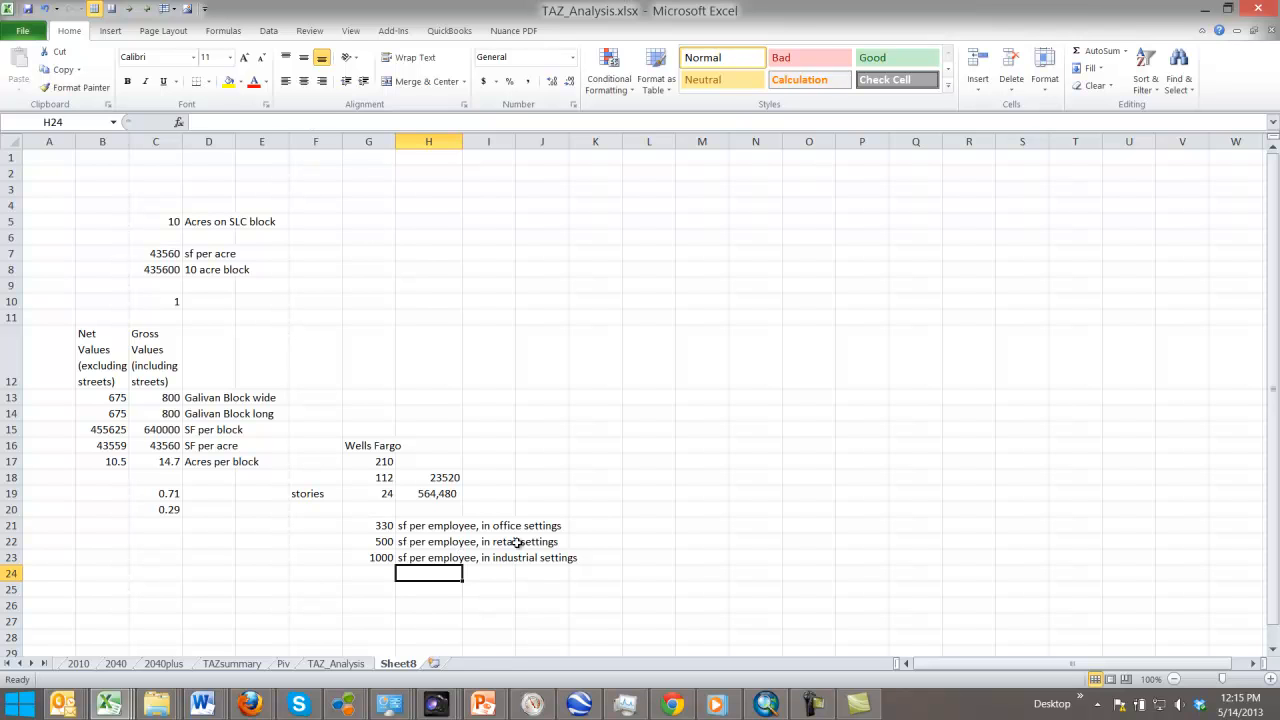
Step: Calculate the building's number of employees in G25 by dividing the floor area in H19 by the office rate in G21
left_click(387, 603)
left_click(390, 592)
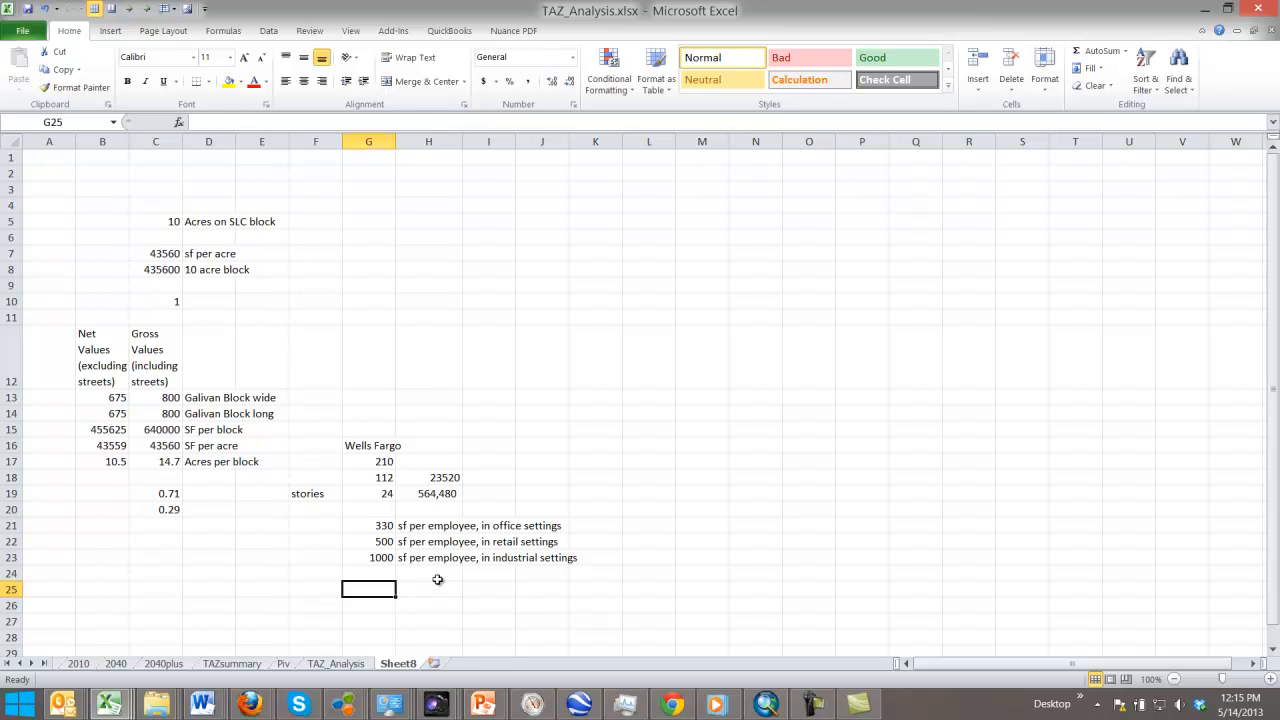
type("=")
left_click(446, 493)
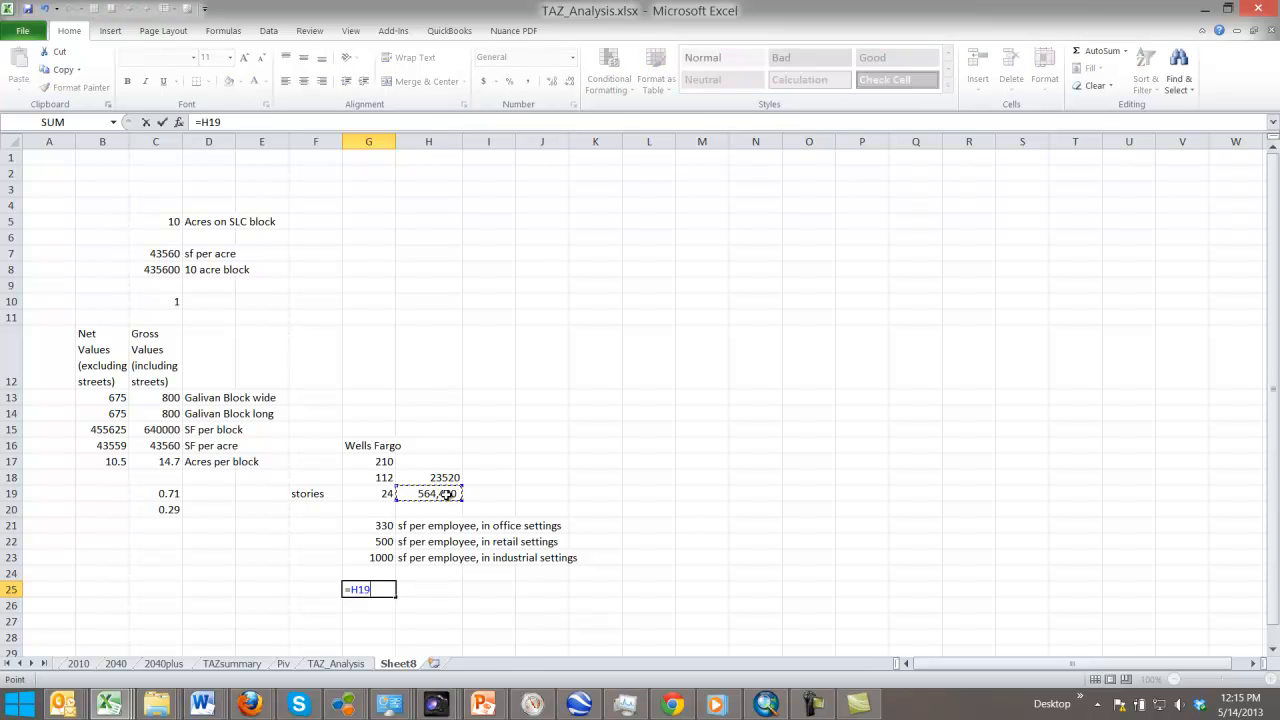
type("/")
left_click(388, 527)
key("Return")
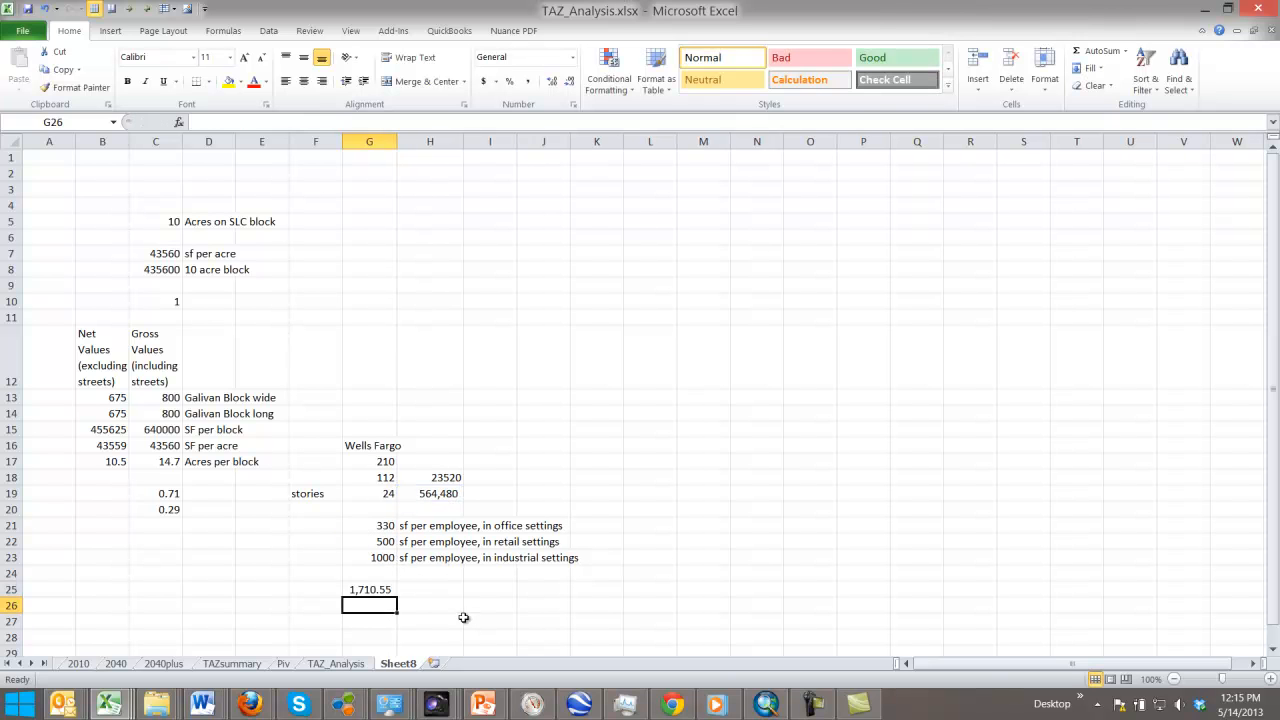
Step: Label the employee estimate in H25 as "People who work in Wells Fargo Building."
left_click(419, 590)
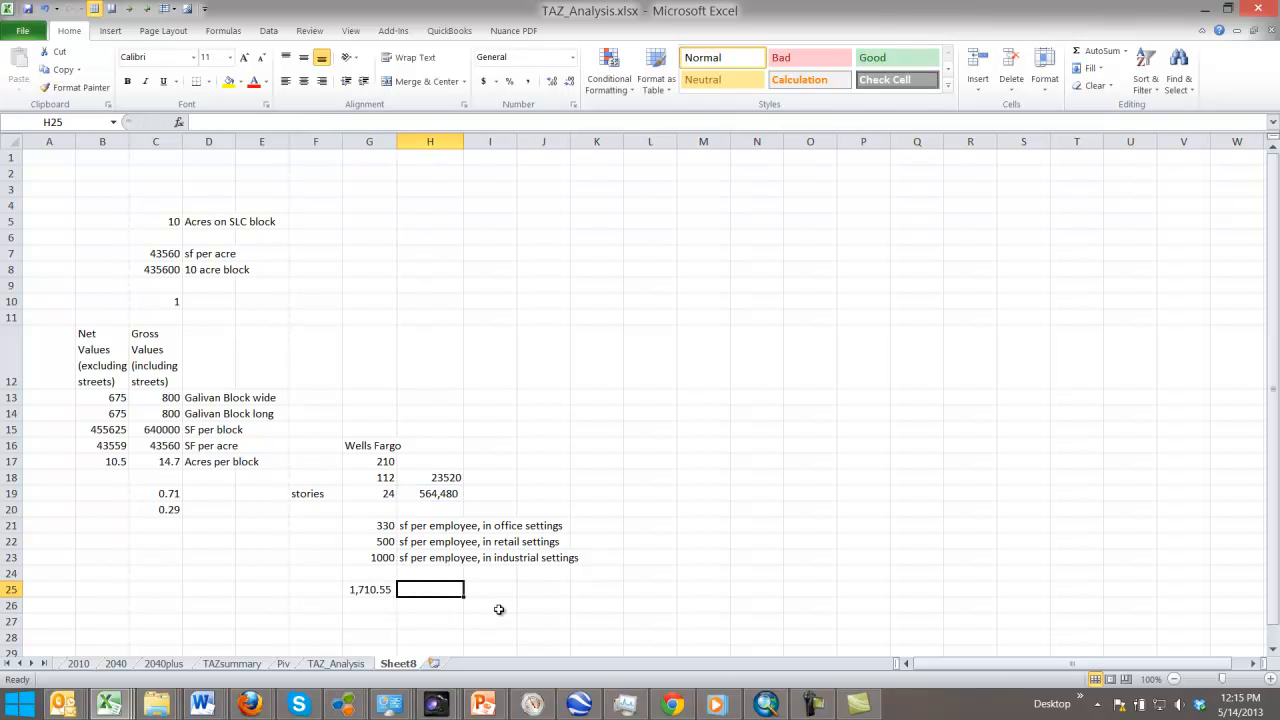
type("Em")
key("BackSpace")
key("BackSpace")
type("People who work in ")
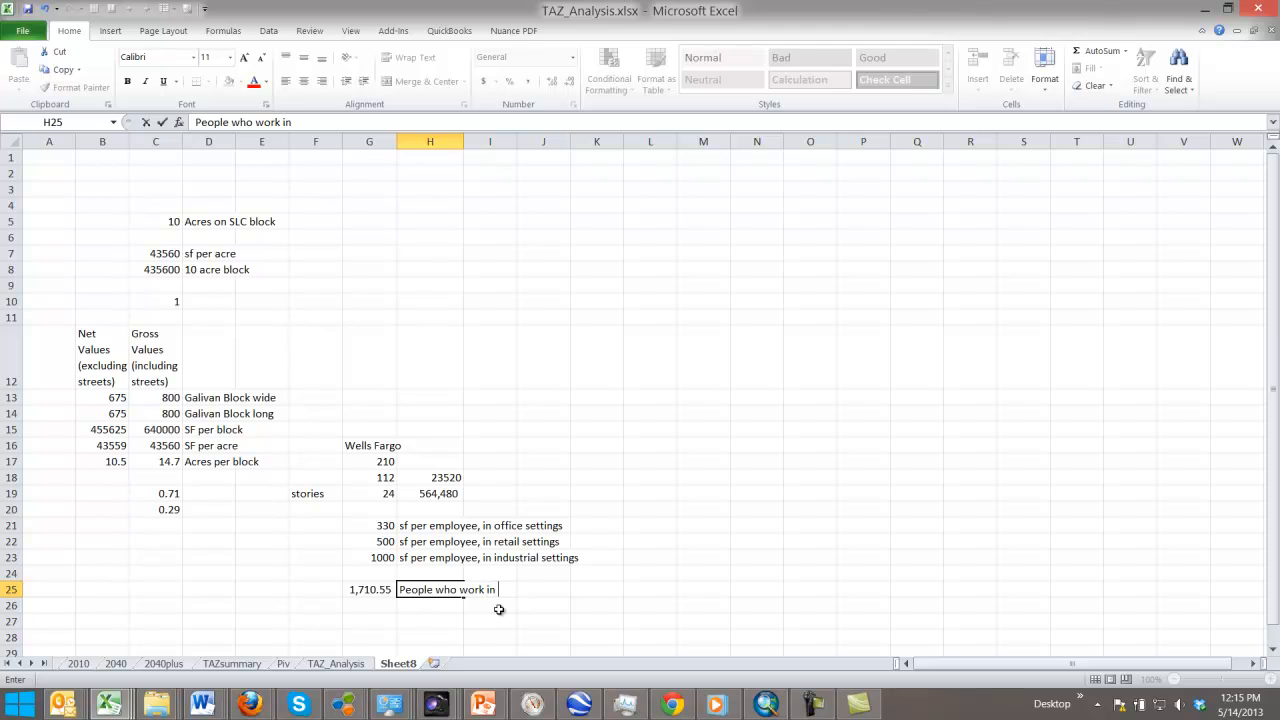
type("West ")
type("ls Fargo ")
type("Buildi")
type("ng.")
key("Return")
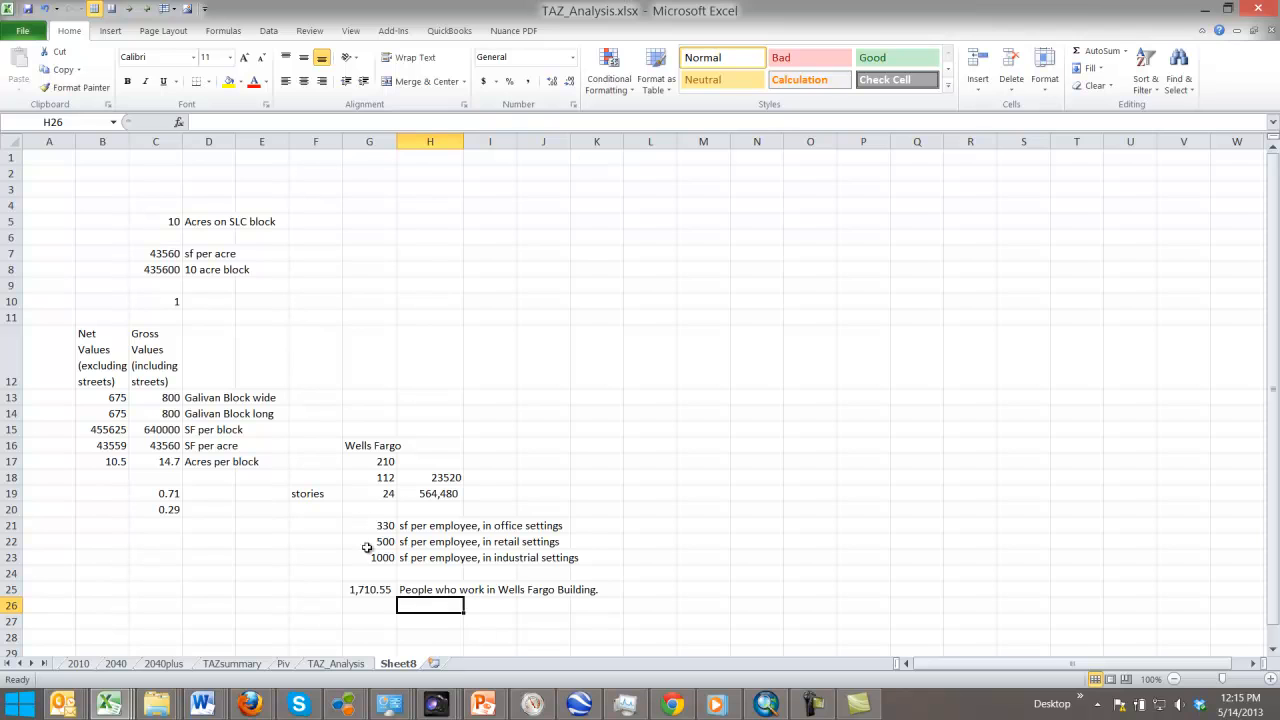
Step: Enter 6000 in G27, two rows below the employee estimate
left_click(380, 606)
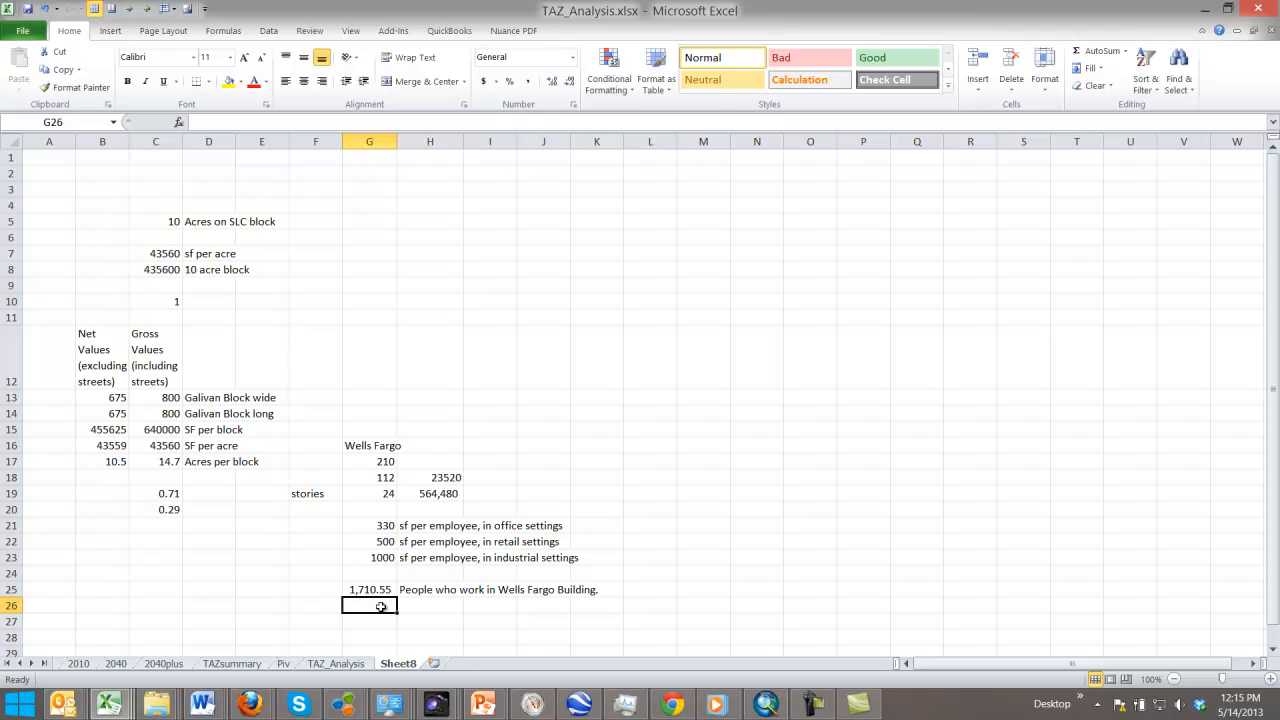
key("Down")
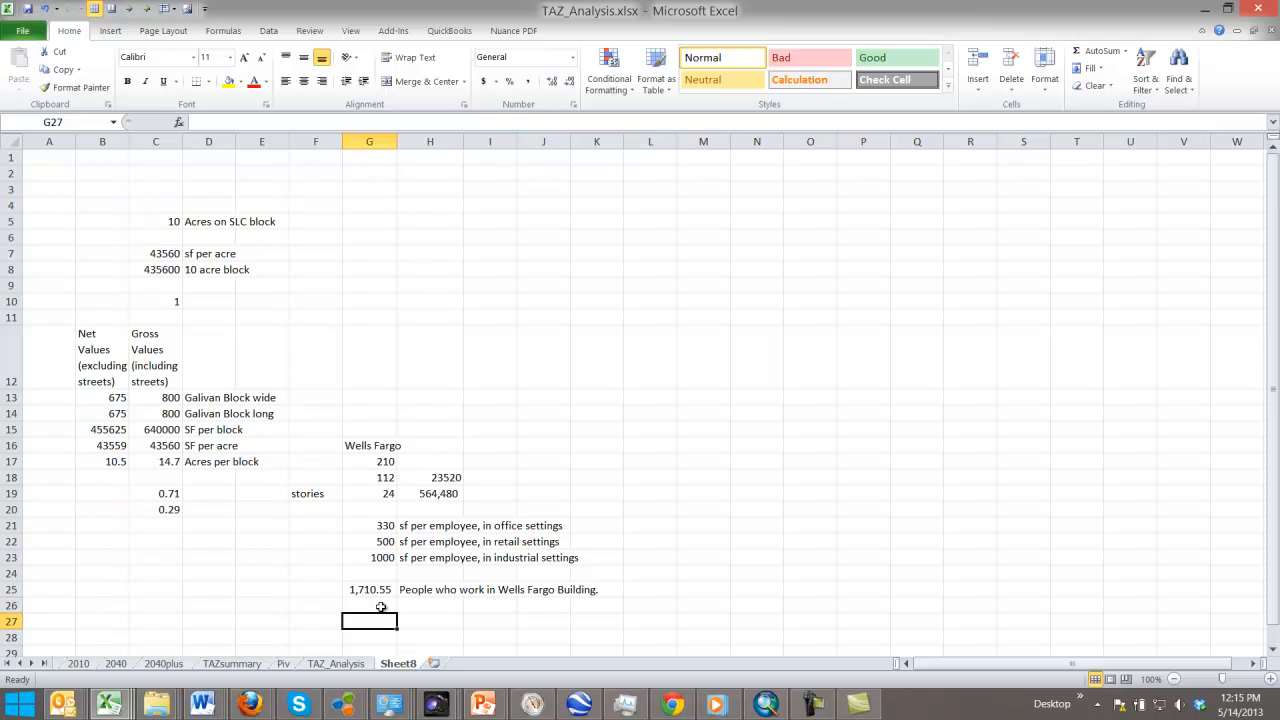
type("6000")
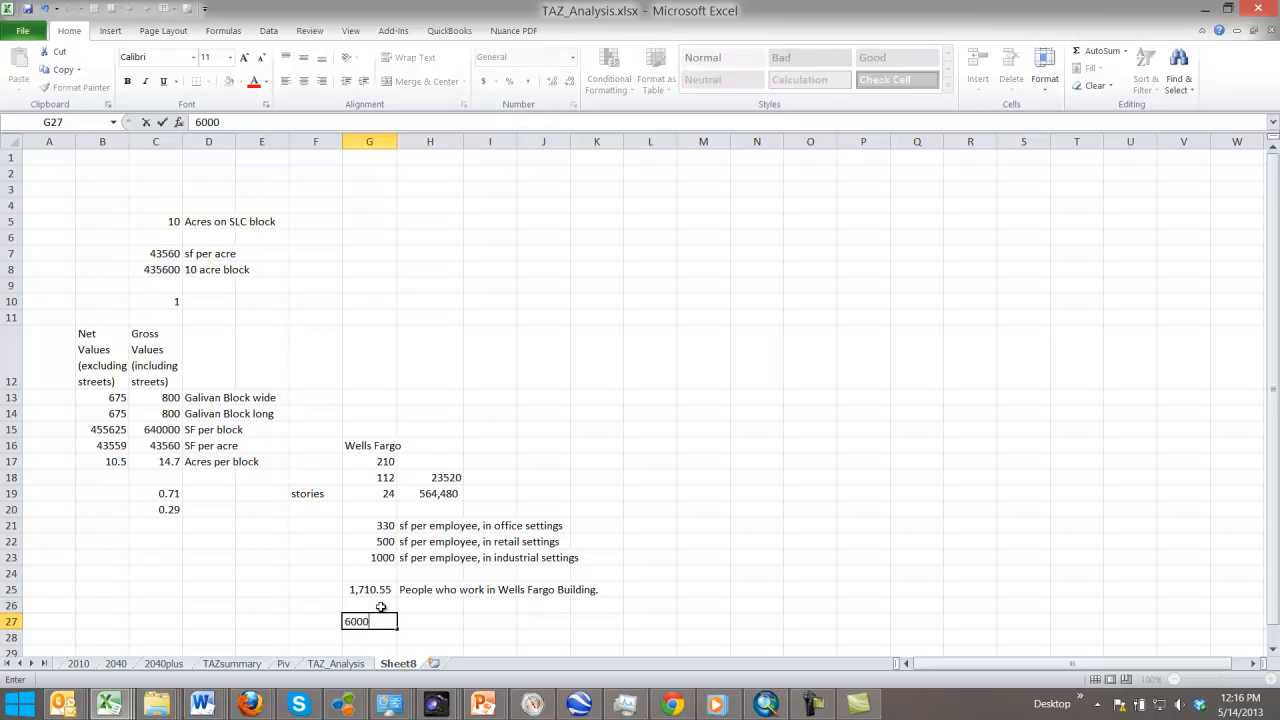
key("Tab")
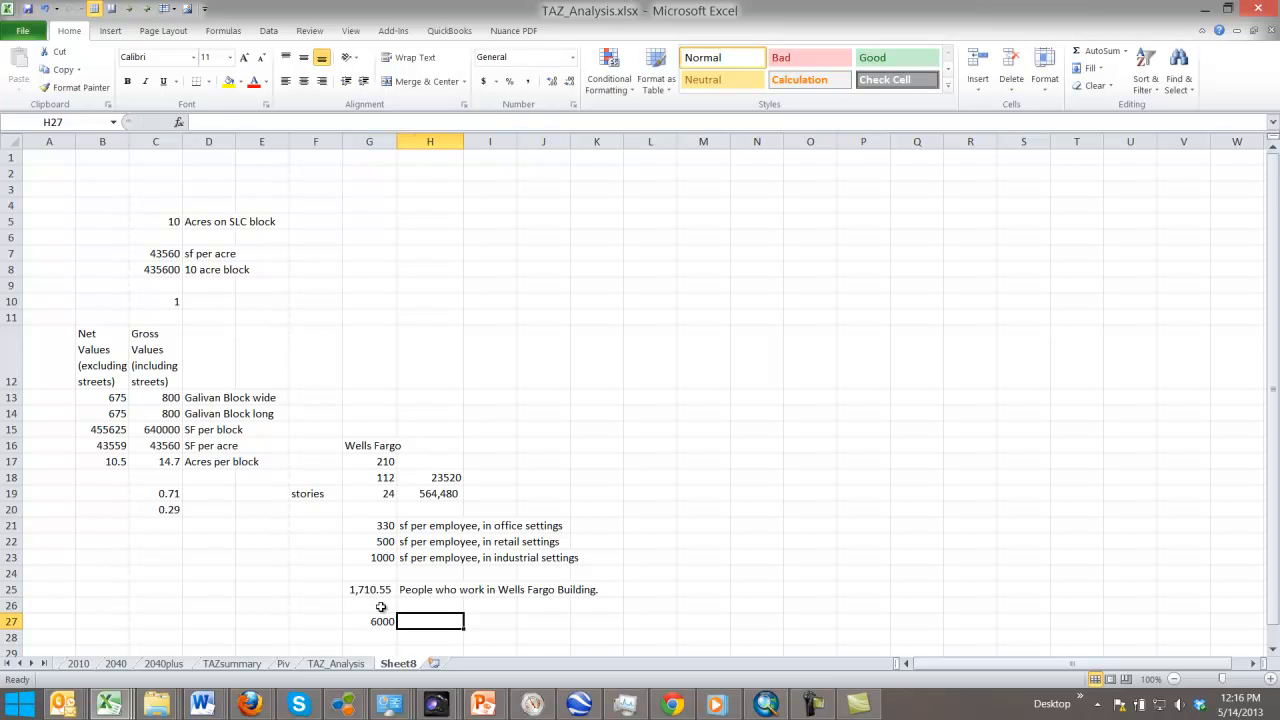
Step: Calculate one third of the 6000 value in G28 with a formula dividing G27 by 3
scroll(380, 607, "down", 1)
left_click(393, 590)
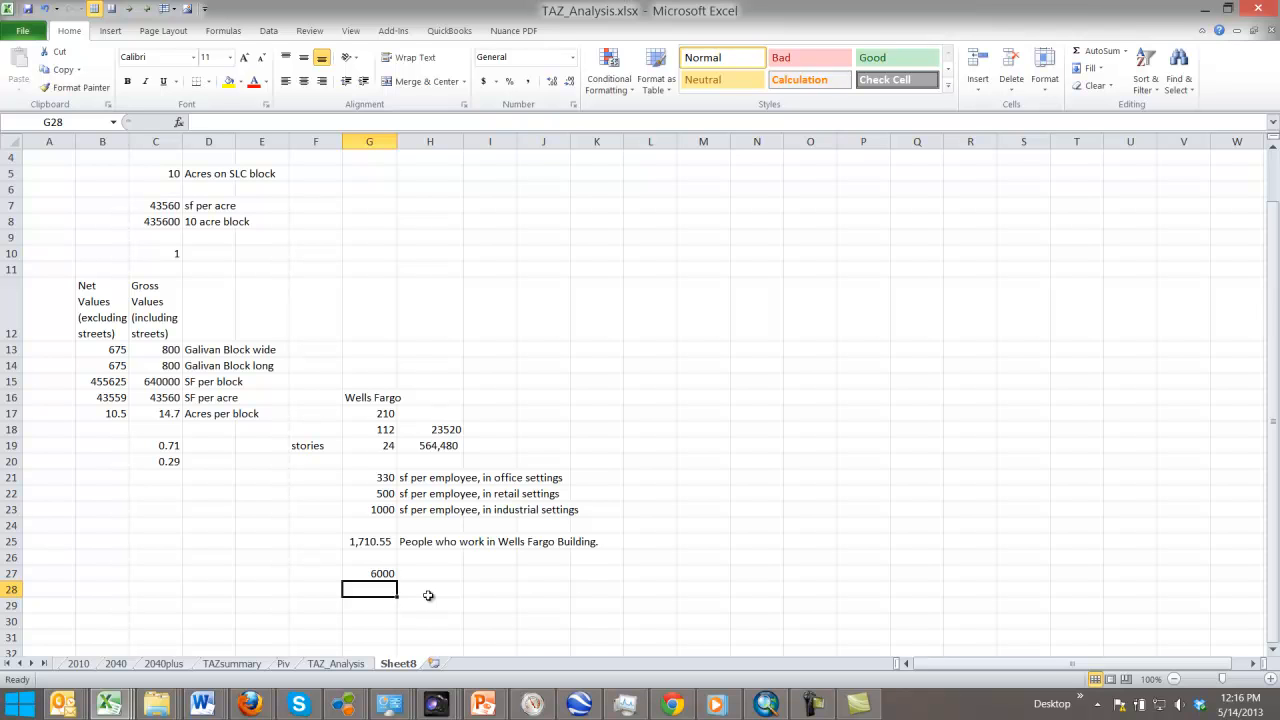
scroll(428, 595, "down", 1)
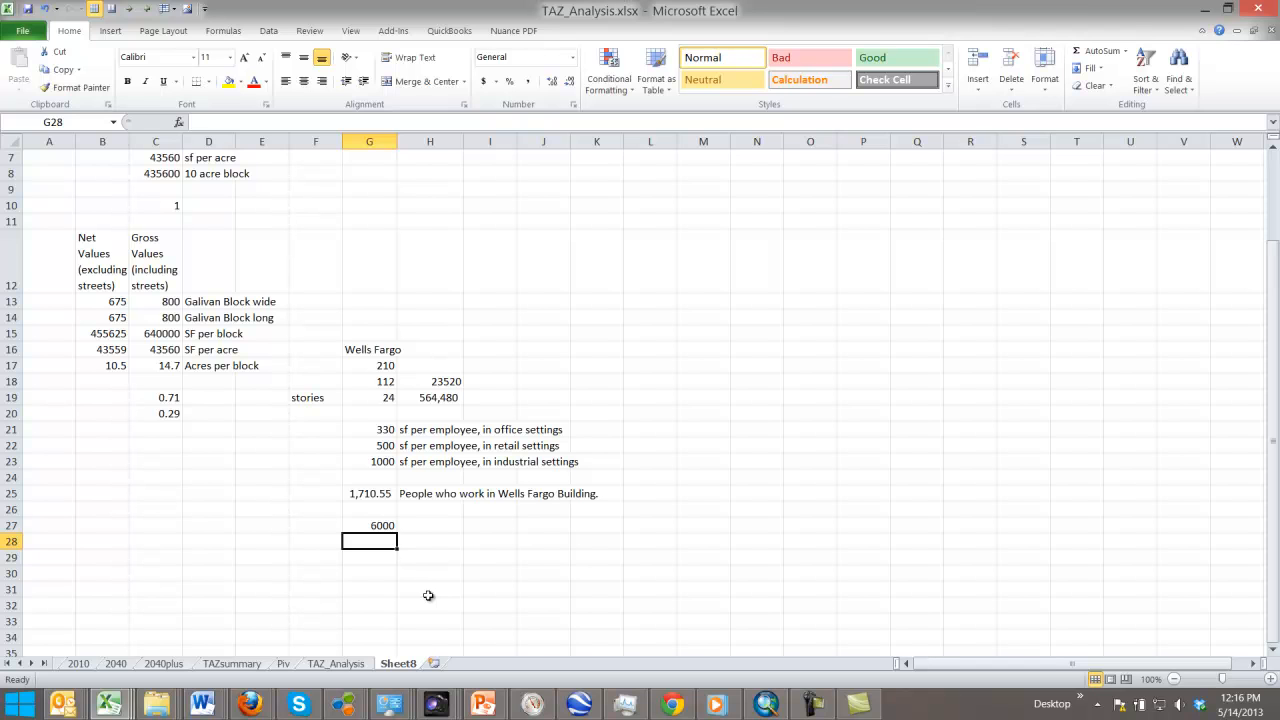
type("=")
left_click(372, 525)
type("/3")
key("Return")
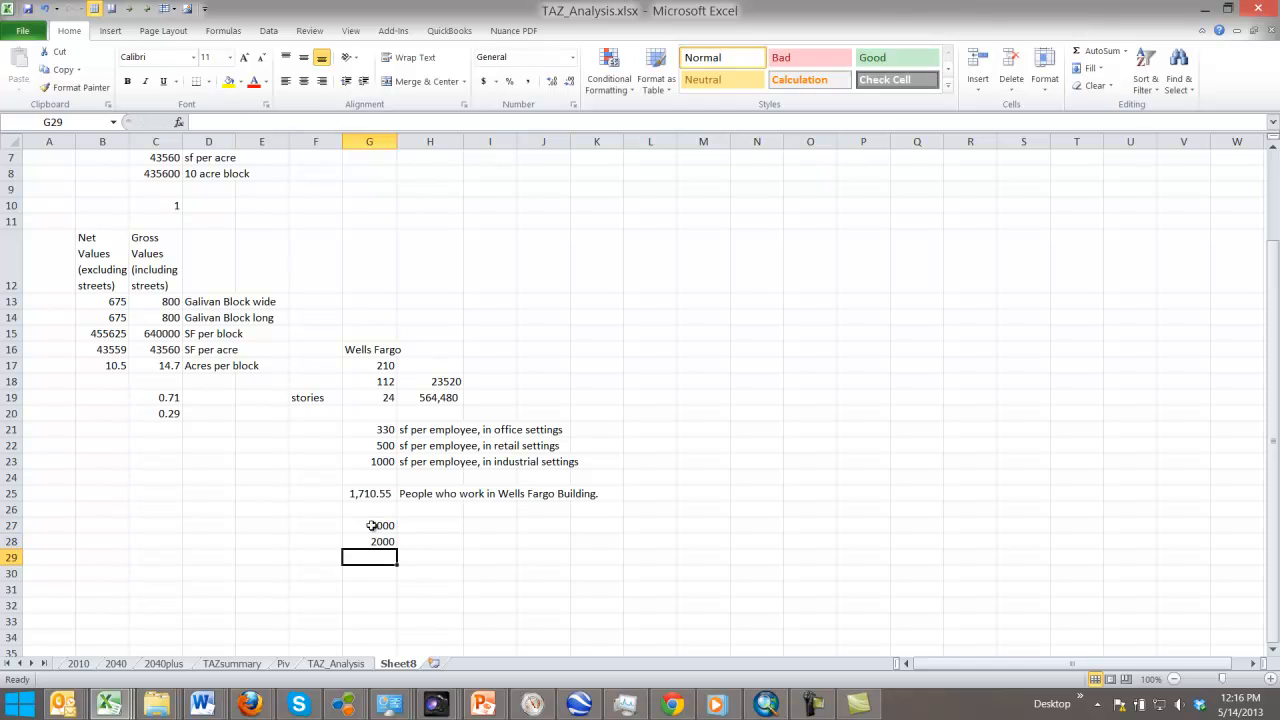
Step: Add a note in H28, beside the 2000, stating that the named person's "whole town works in this building!"
left_click(431, 553)
key("Up")
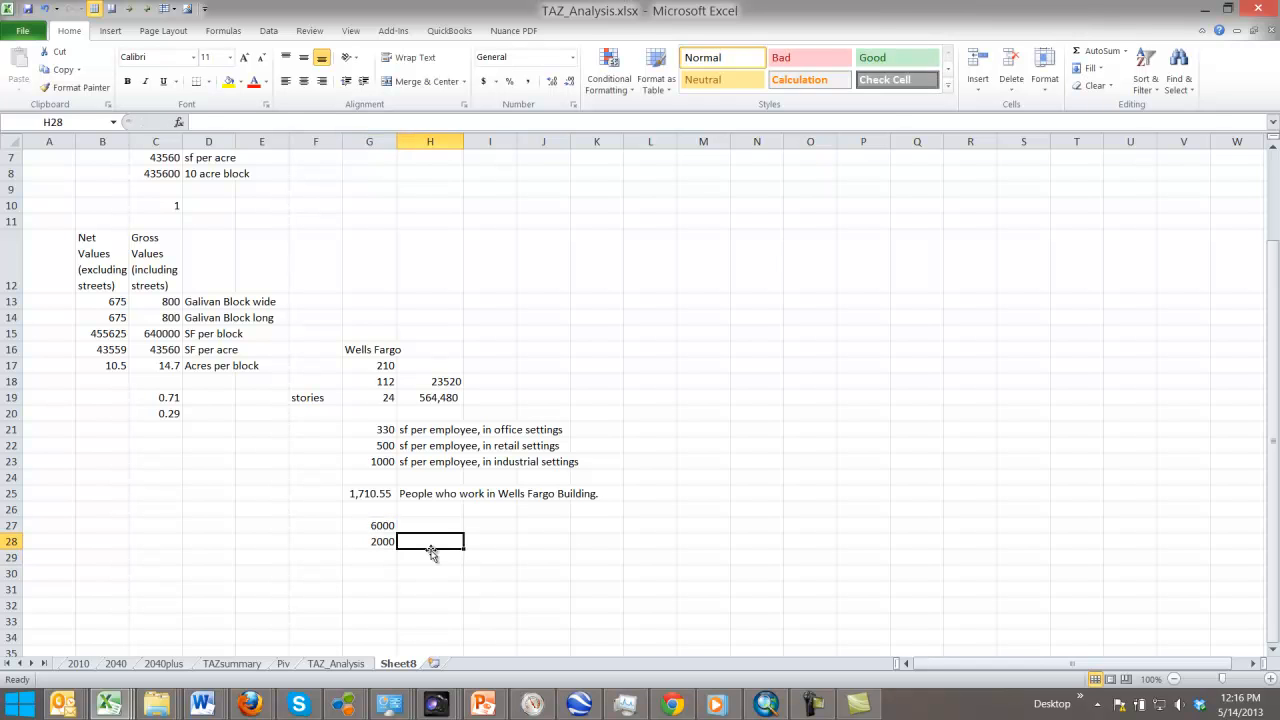
type("Mike's wh")
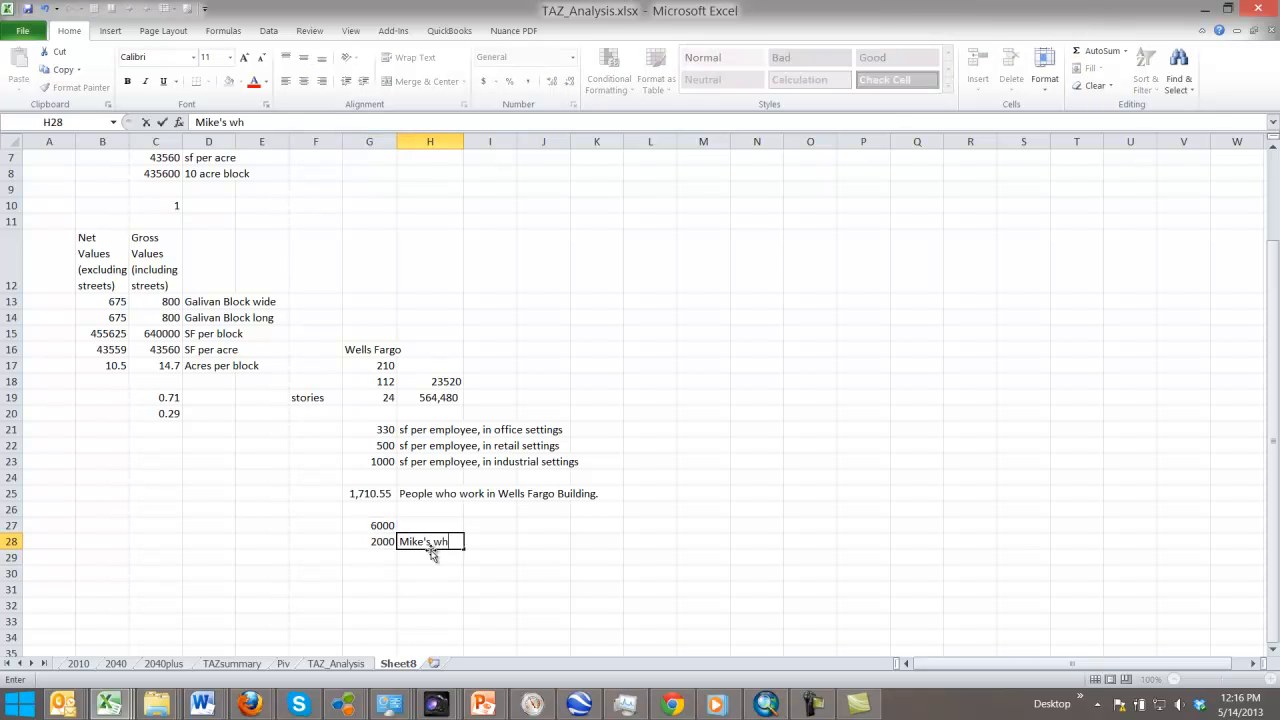
type("ole town works in this ")
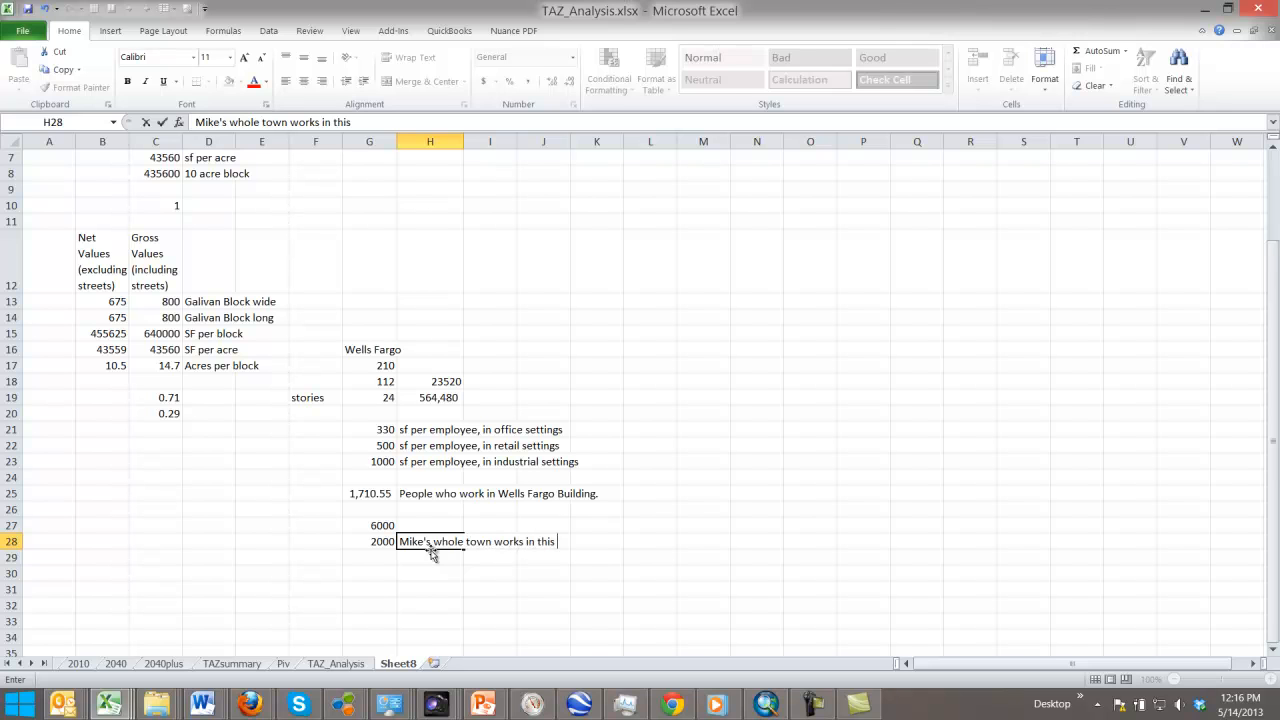
type("building!")
key("Return")
Step: Measure the side length of the northern Ground Zero memorial pool in feet with the Ruler in Google Earth
left_click(389, 334)
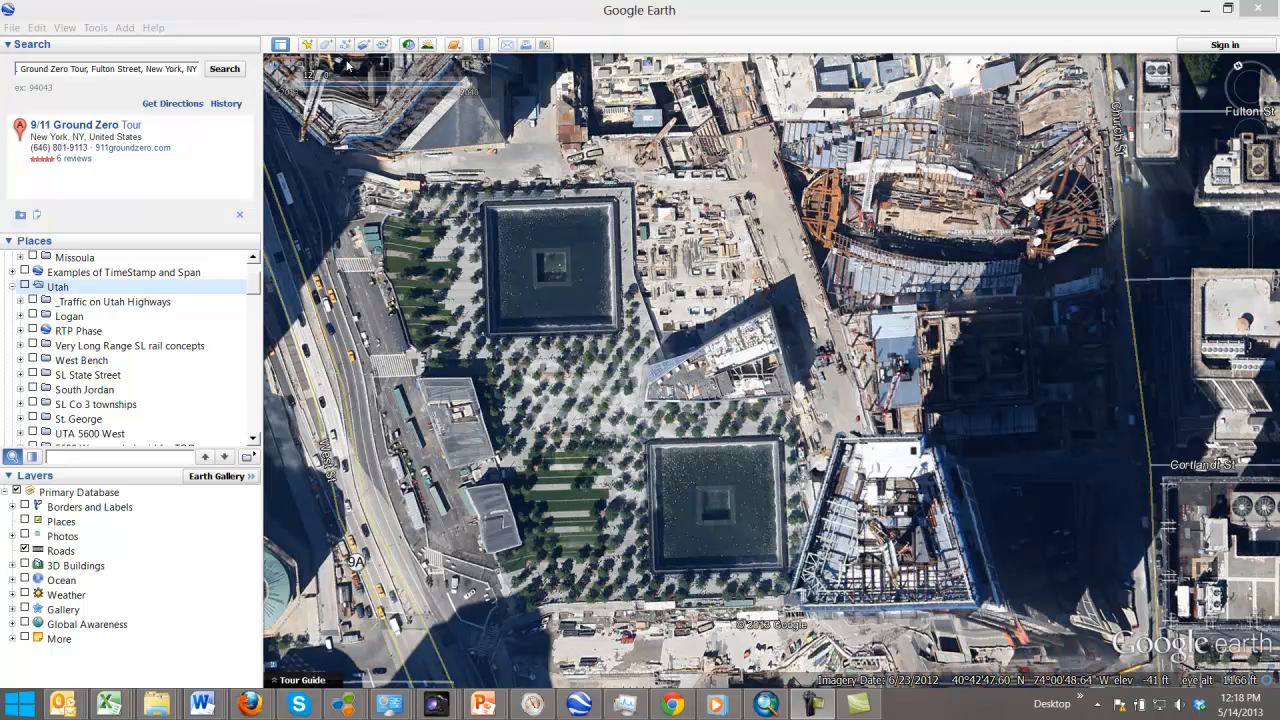
left_click(480, 44)
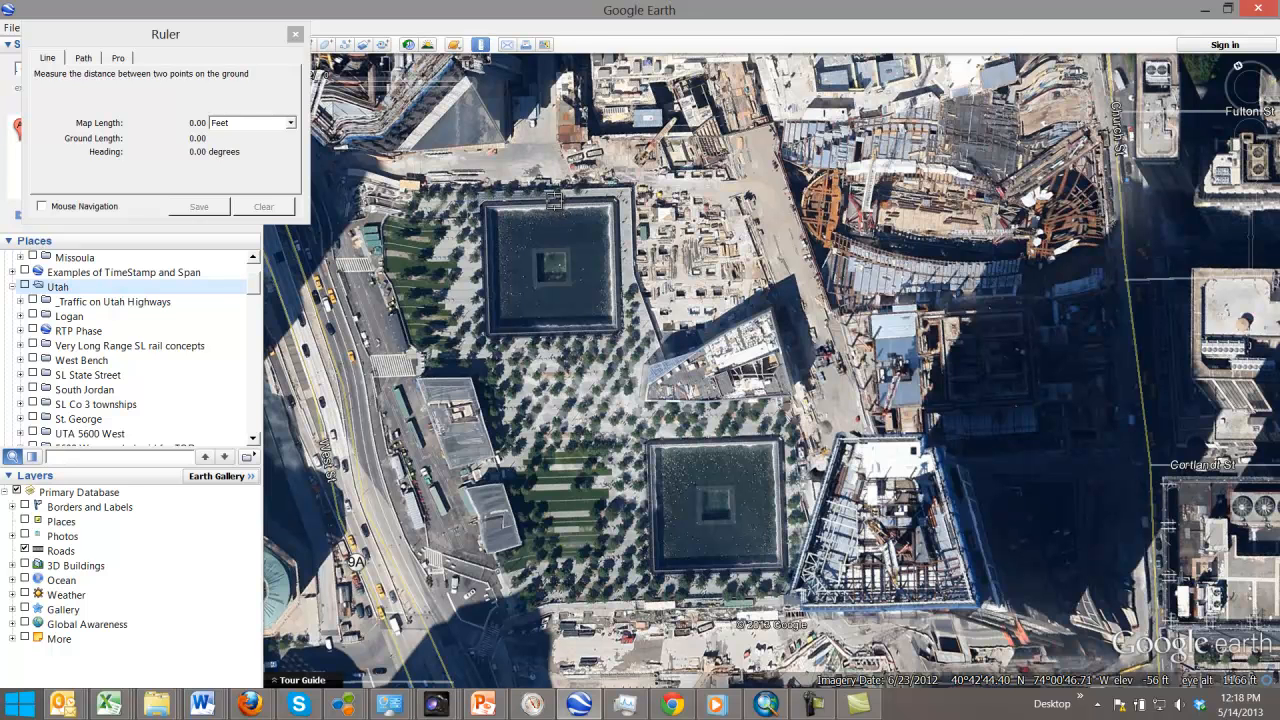
left_click(553, 203)
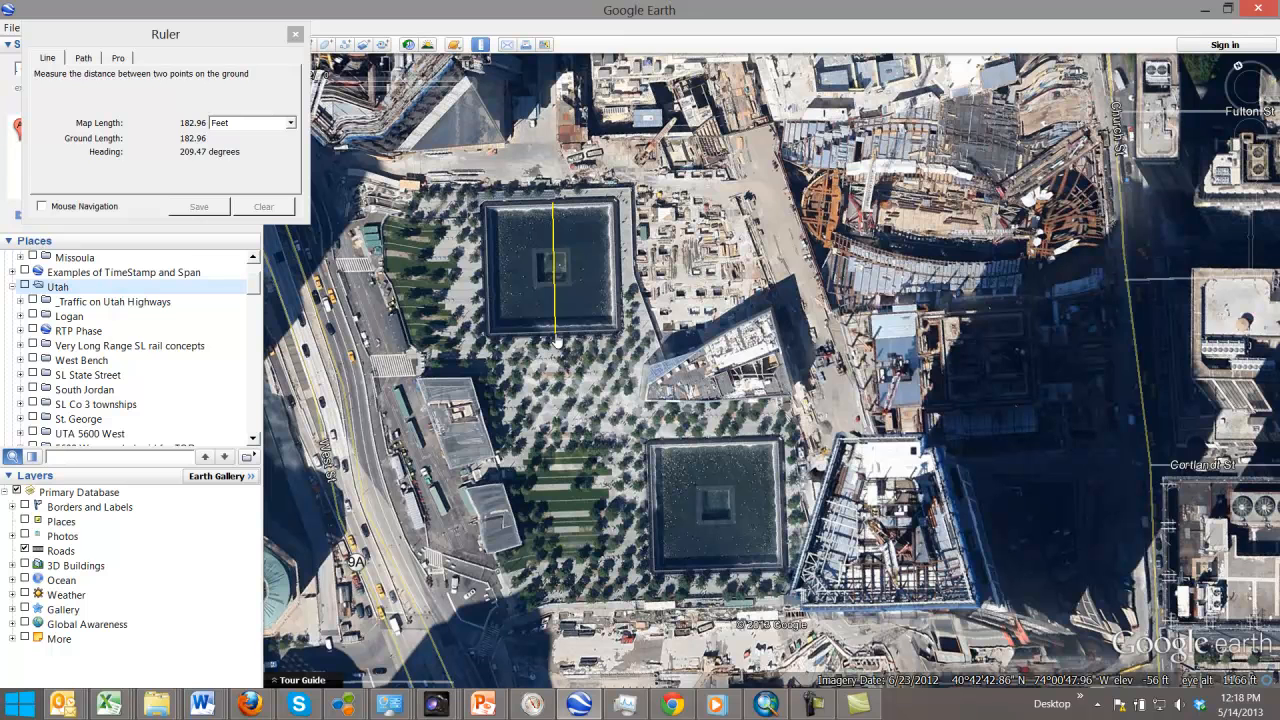
left_click(555, 338)
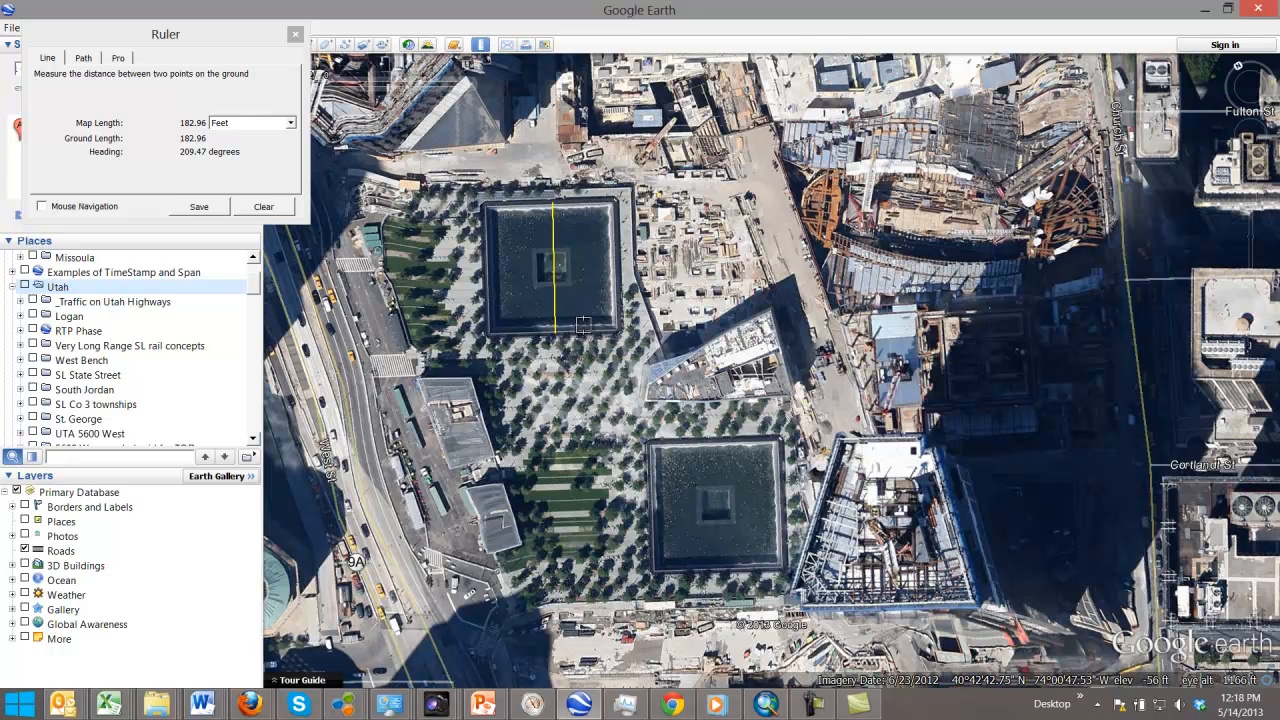
left_click(296, 37)
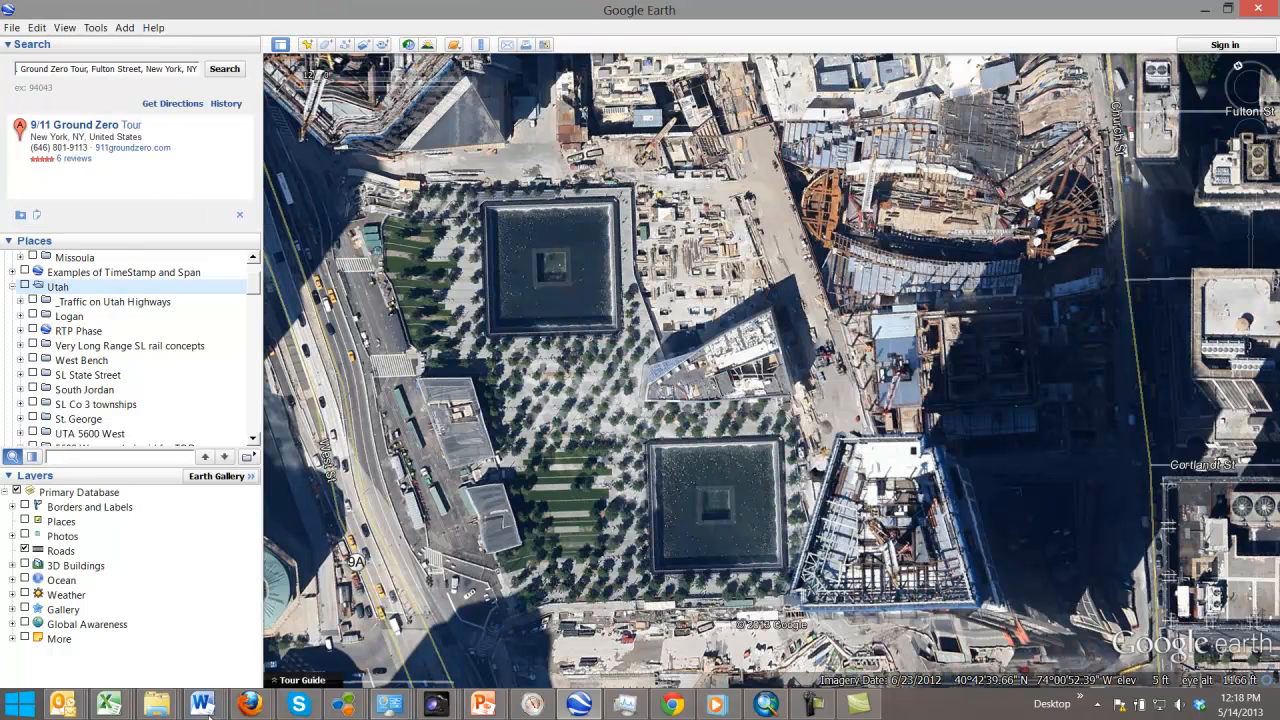
Step: Switch to the TAZ_Analysis.xlsx workbook in Excel and enter 183 in both G31 and G32
left_click(109, 704)
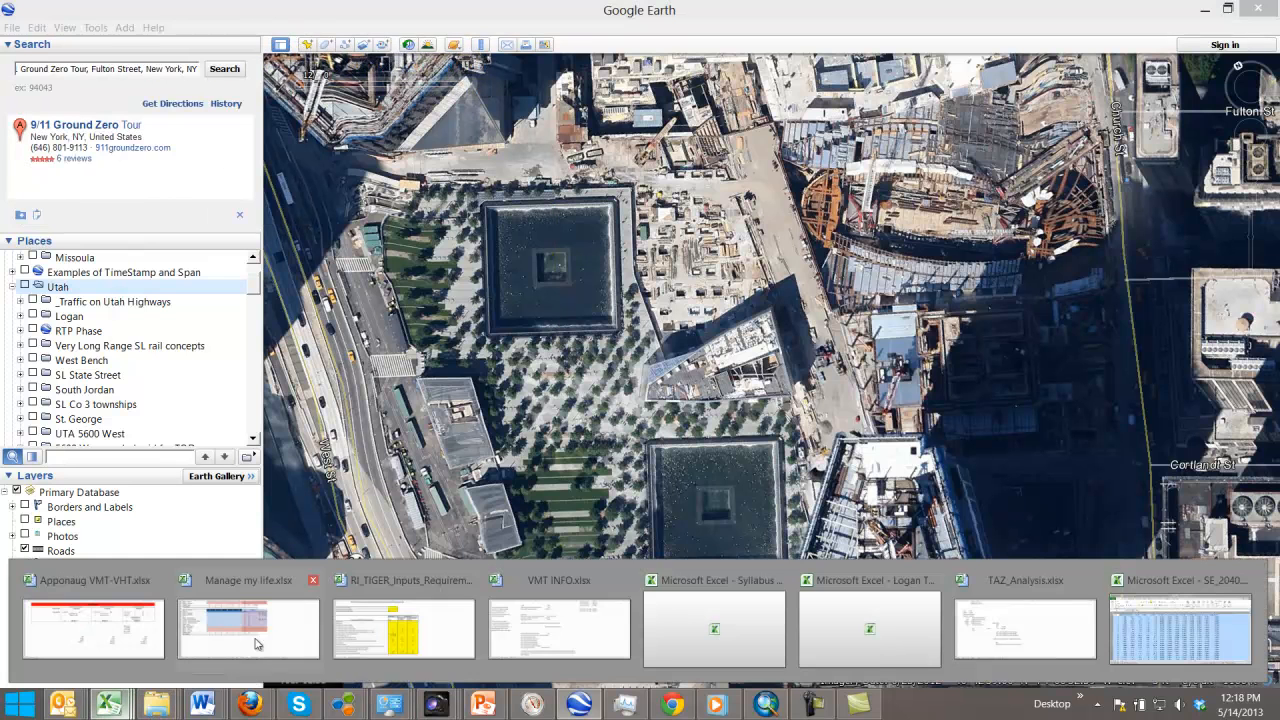
left_click(1014, 648)
left_click(391, 595)
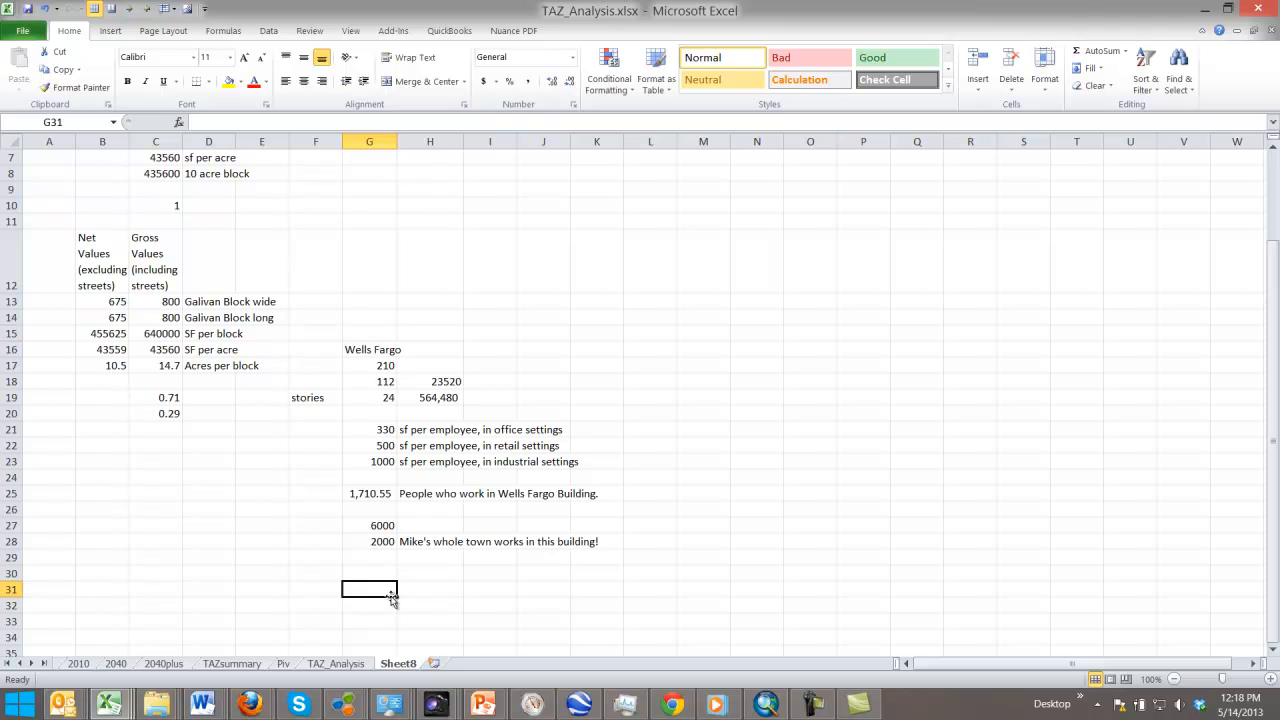
type("183")
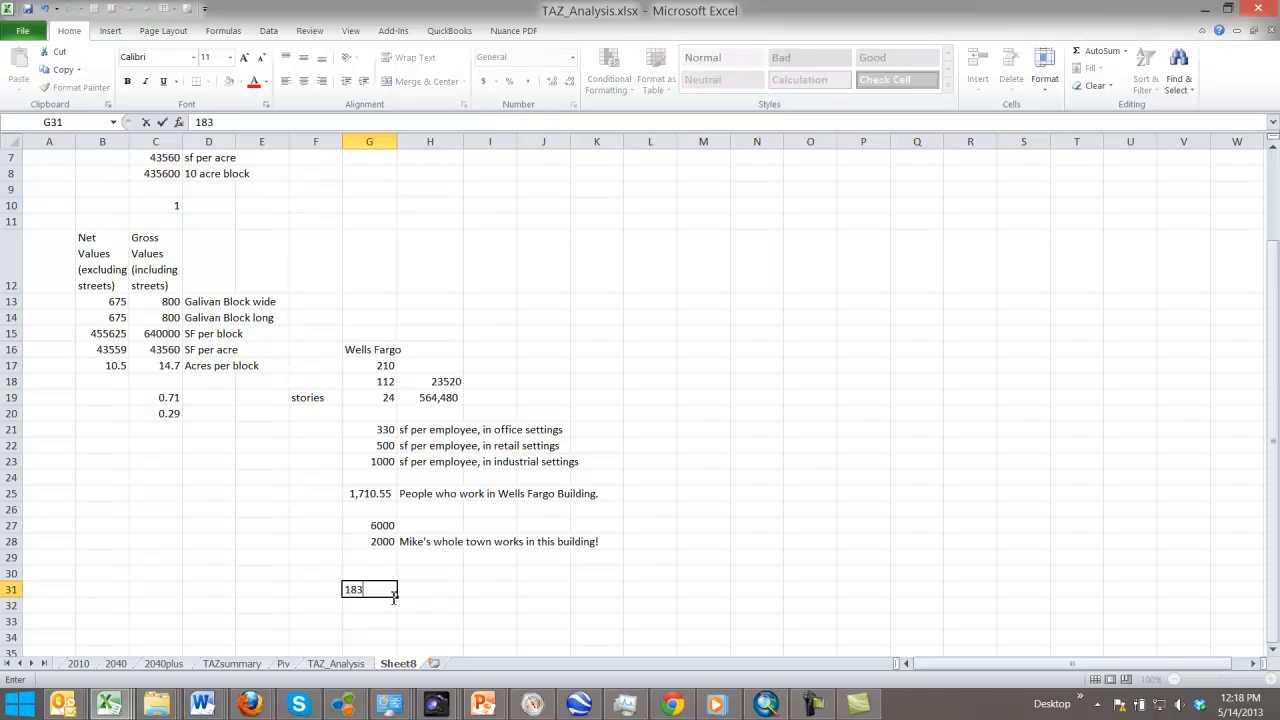
key("Return")
type("183")
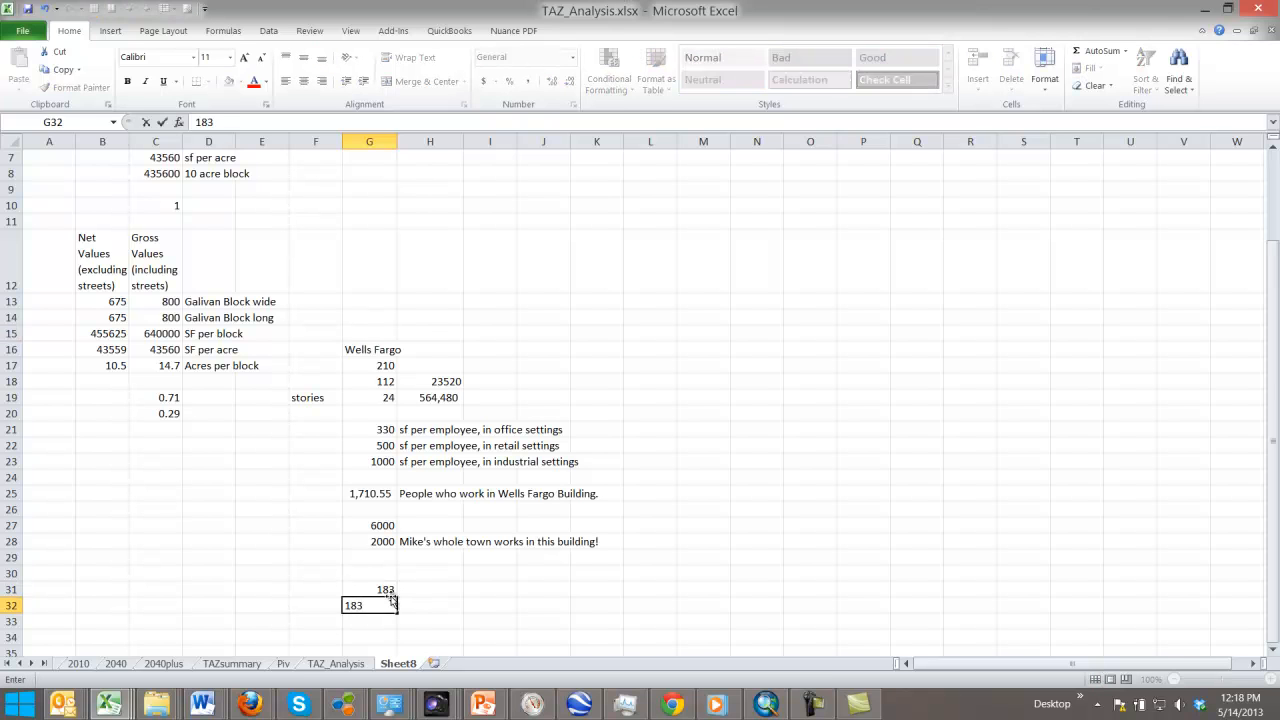
key("Tab")
Step: Calculate the floor area in G33 by multiplying G31 by G32, and label it "SF per floor" in H33
left_click(394, 624)
type("=")
left_click(388, 590)
type("*")
left_click(388, 606)
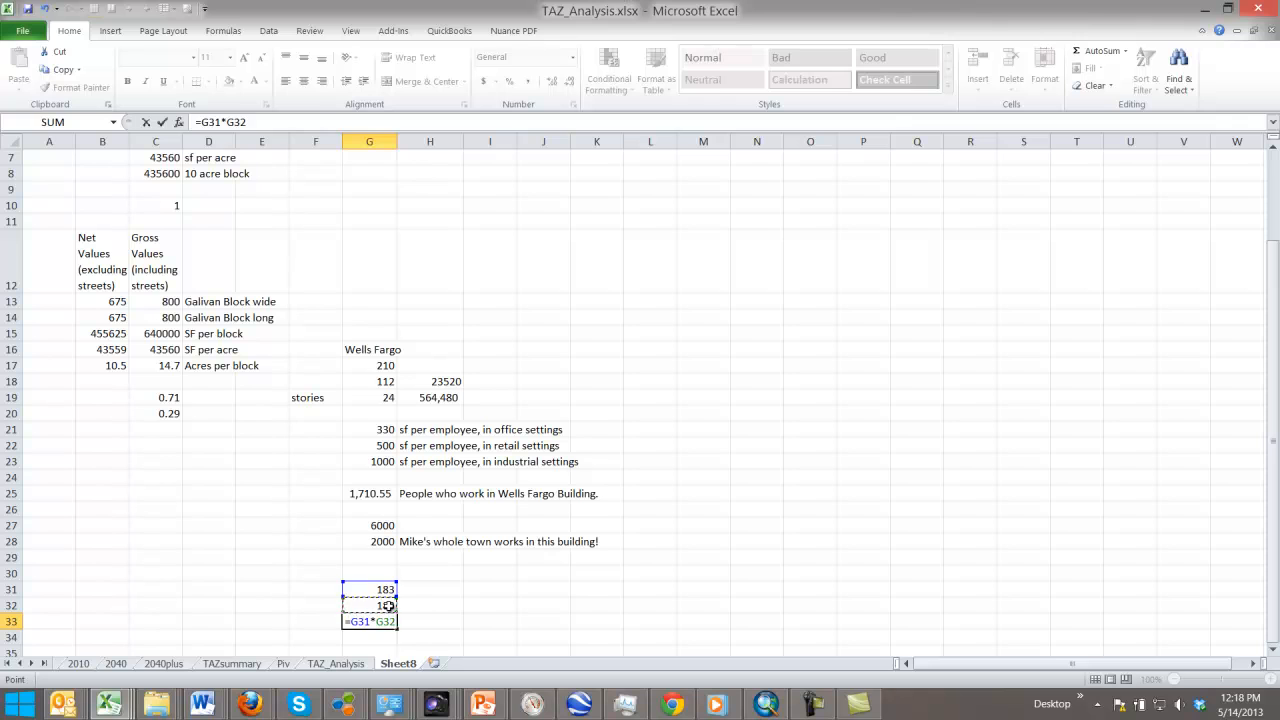
key("Return")
left_click(431, 623)
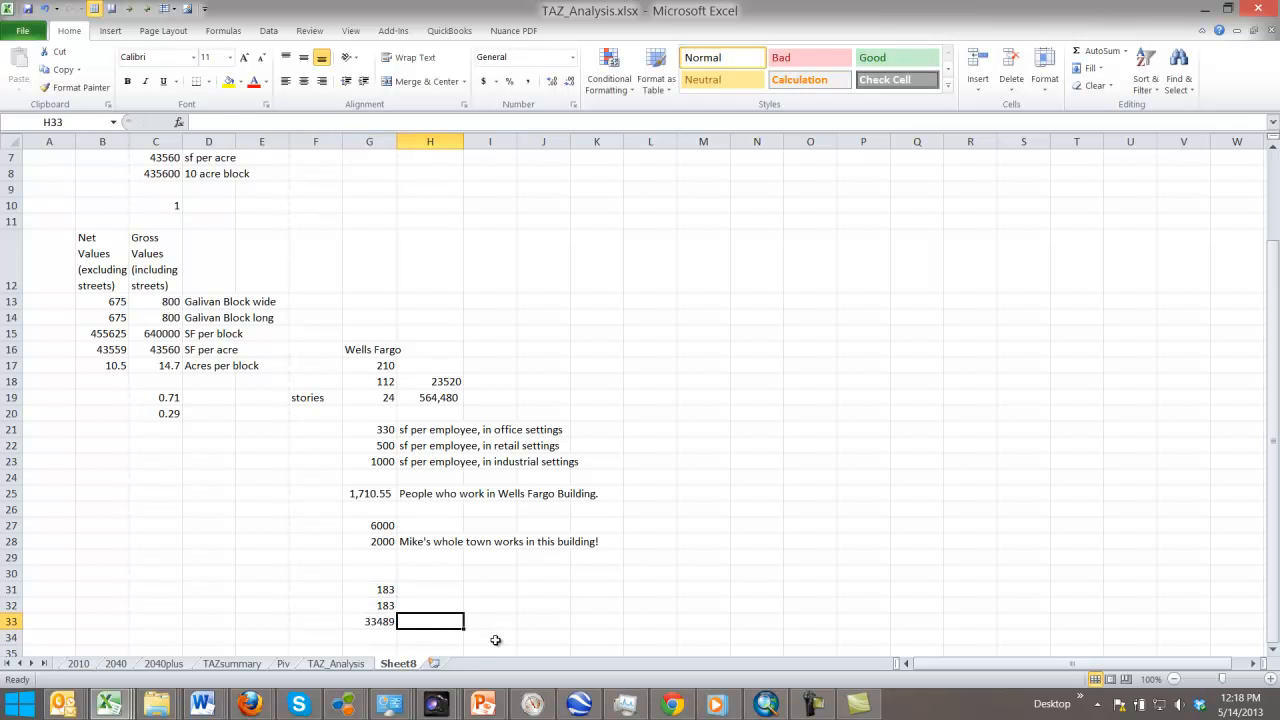
type("SF per floor")
key("Return")
Step: Enter 110 as the number of floors in G34, below the area per floor
scroll(495, 636, "down", 1)
left_click(374, 590)
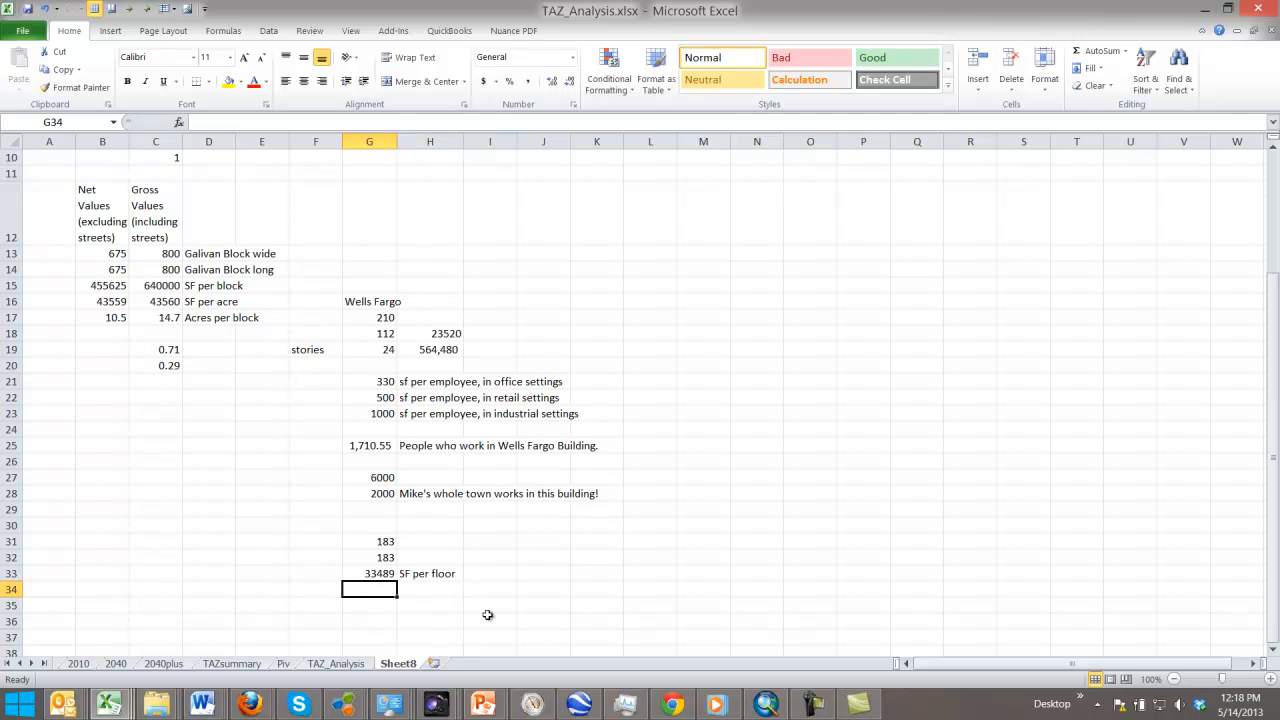
type("110")
key("Tab")
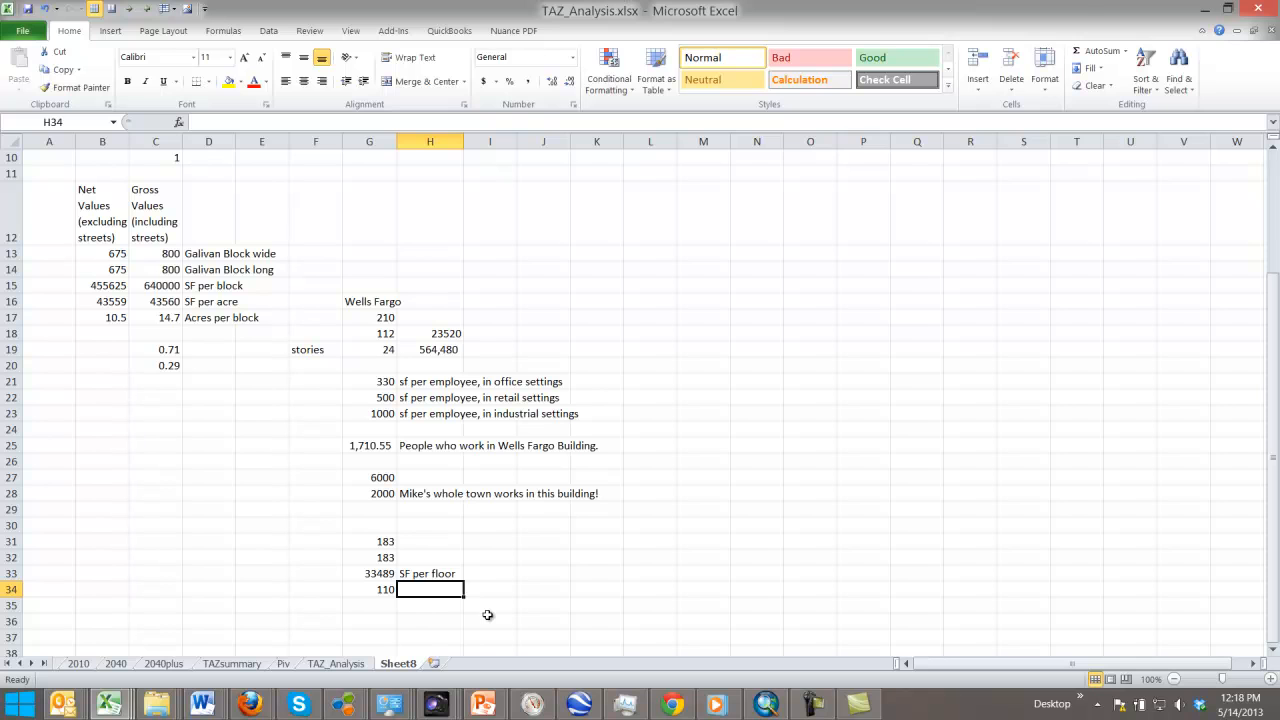
Step: Calculate the building's total floor area in G35 with a formula multiplying G33 by G34
left_click(390, 605)
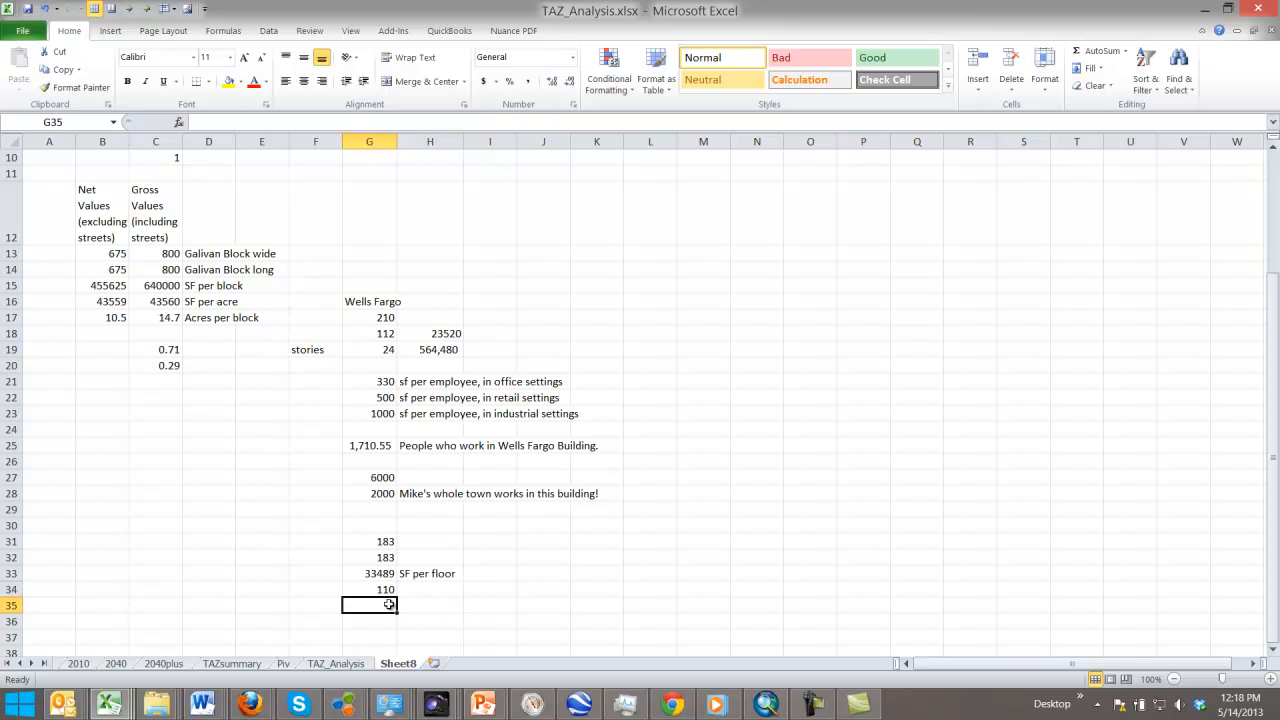
type("=")
left_click(378, 573)
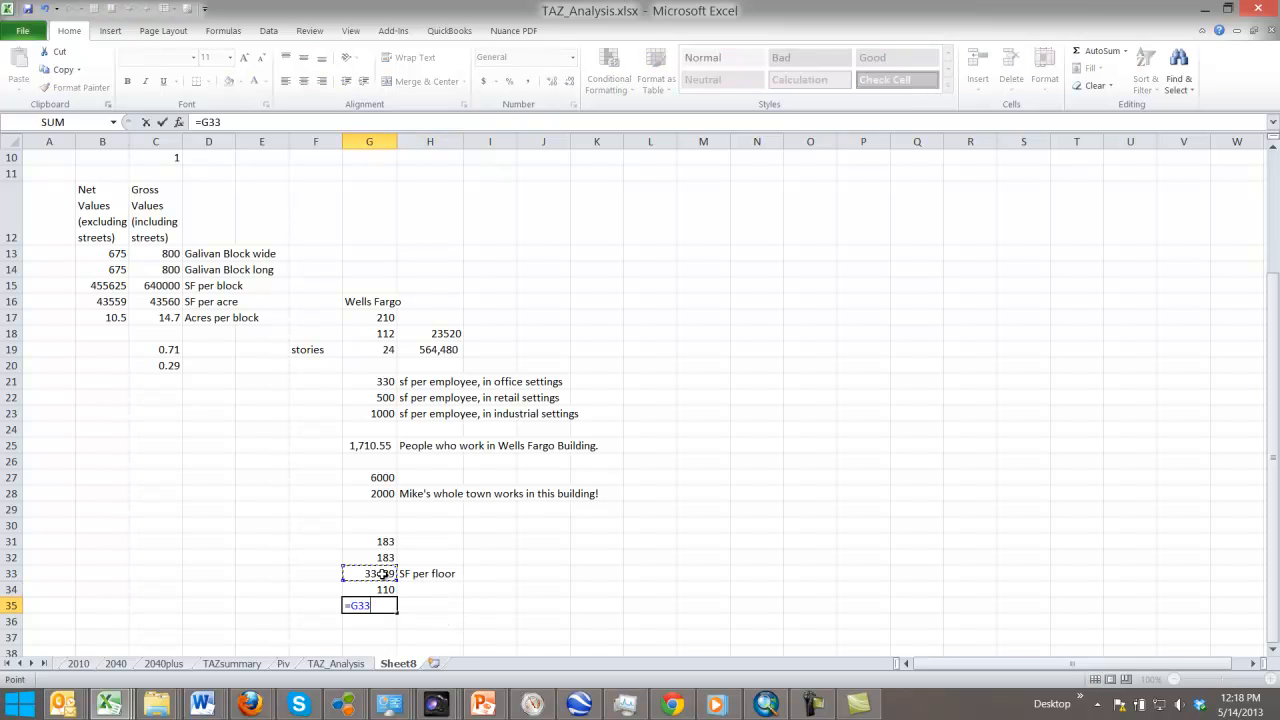
type("*")
scroll(397, 593, "down", 2)
left_click(381, 501)
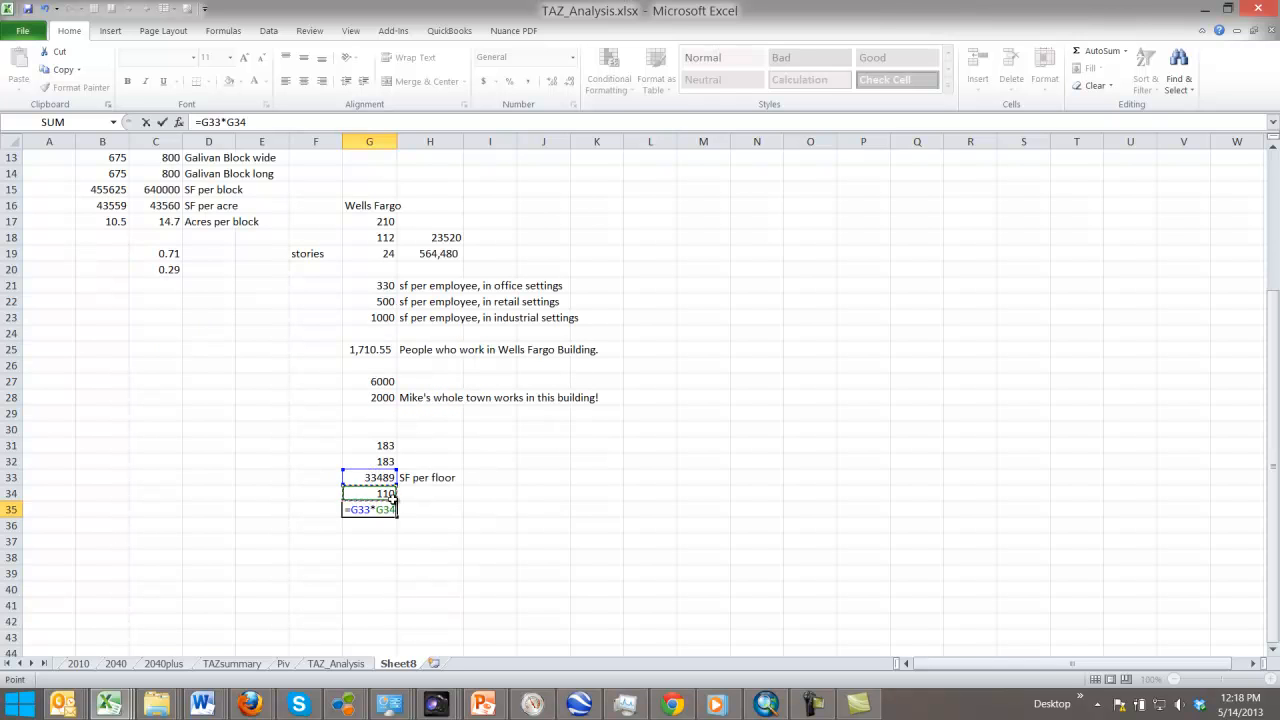
key("Return")
Step: Format the total floor area in G35 with a thousands separator and no decimal places
left_click(389, 508)
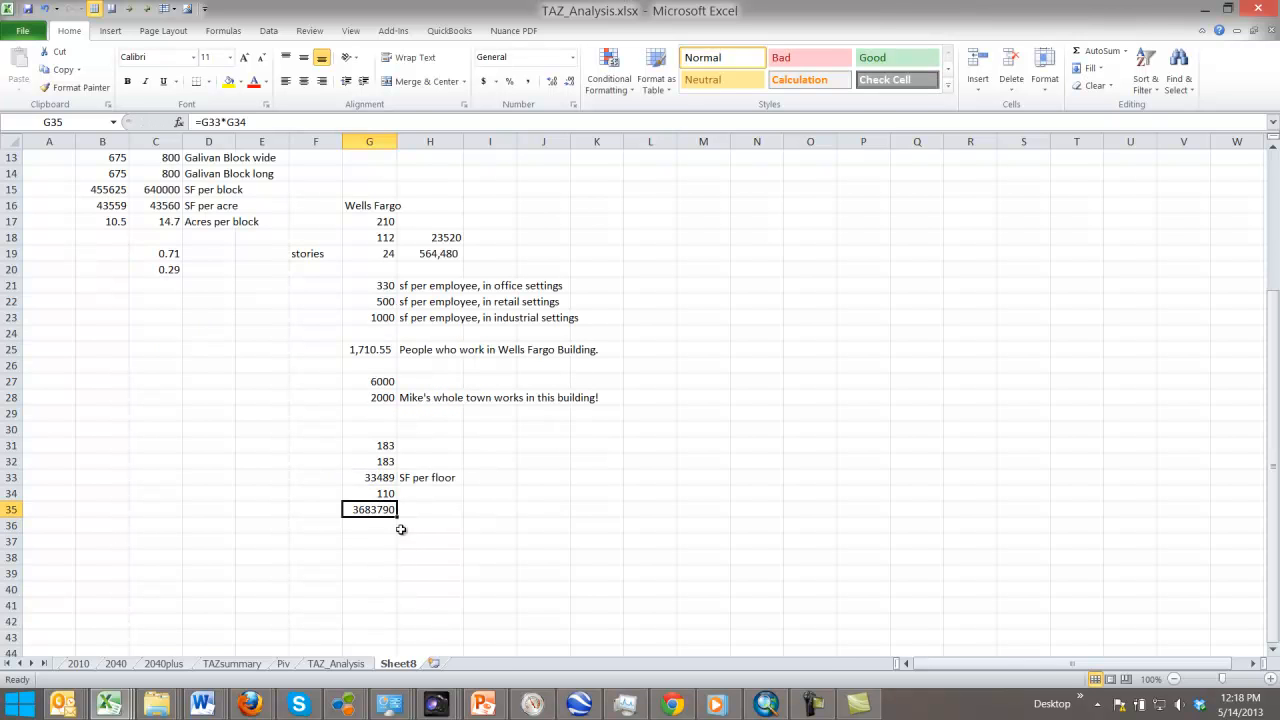
left_click(509, 81)
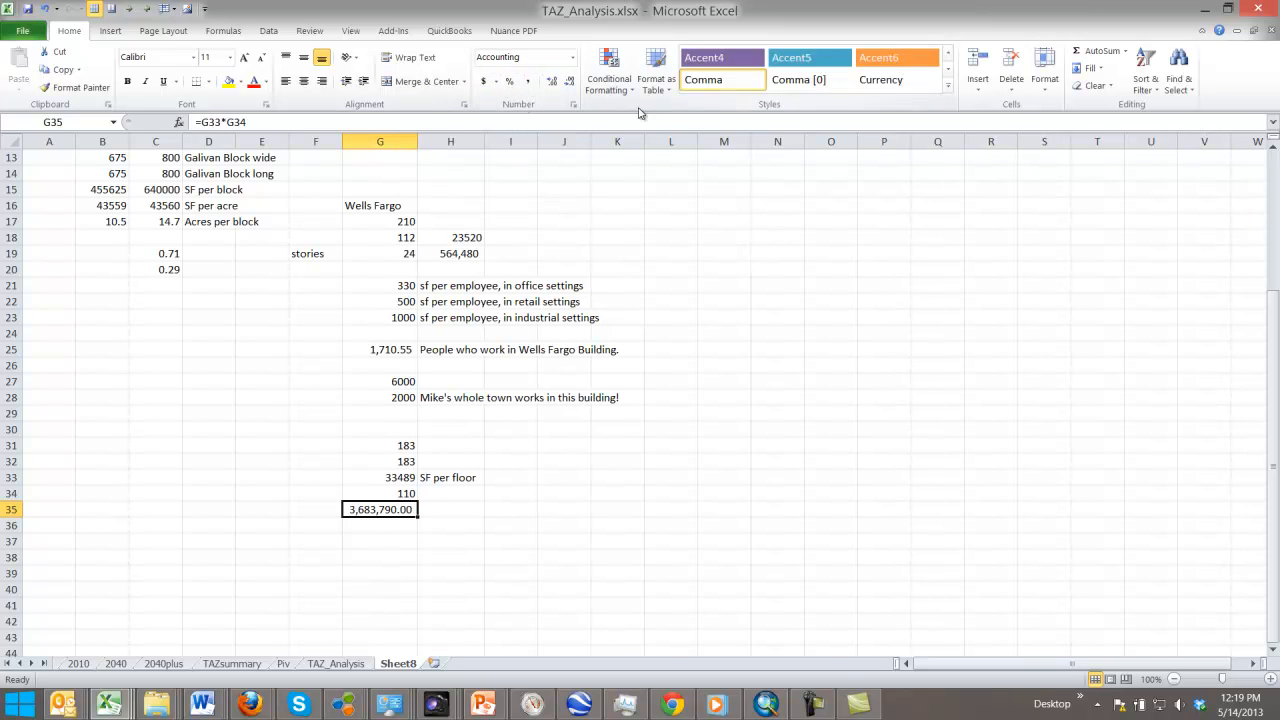
left_click(568, 81)
left_click(568, 81)
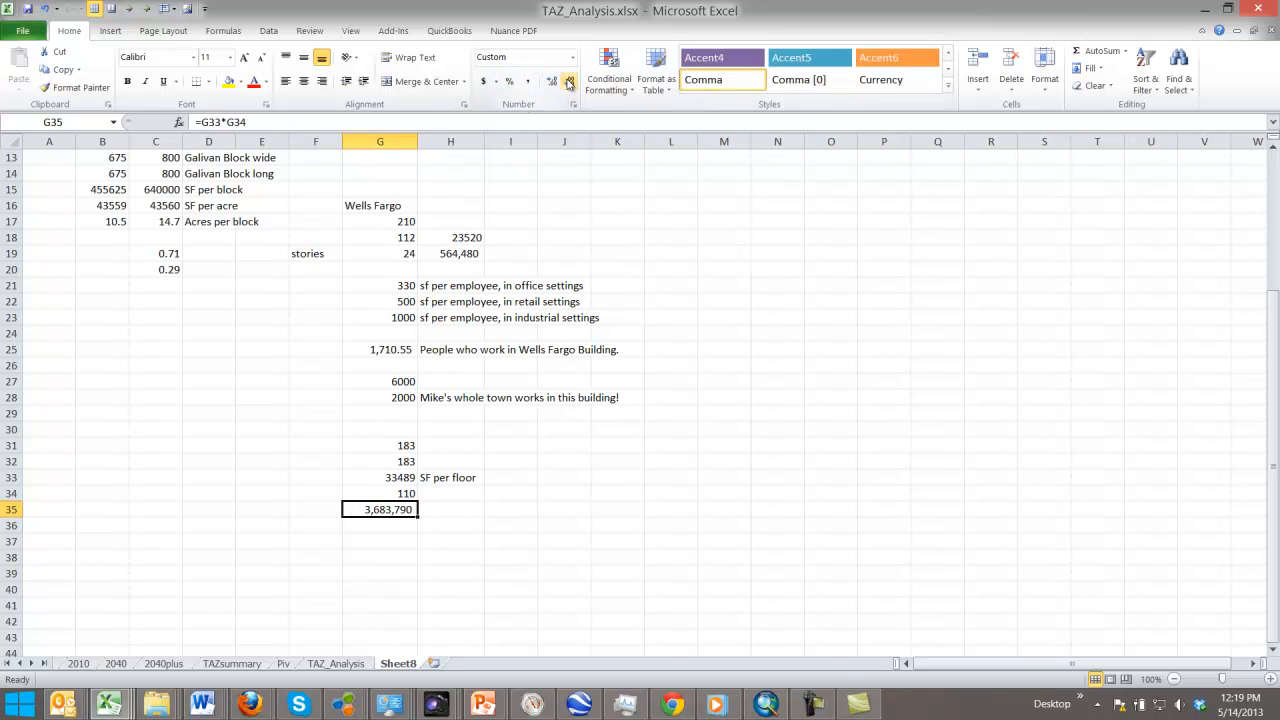
Step: Calculate the number of workers in G36 by dividing the total floor area in G35 by 330
left_click(456, 511)
left_click(405, 533)
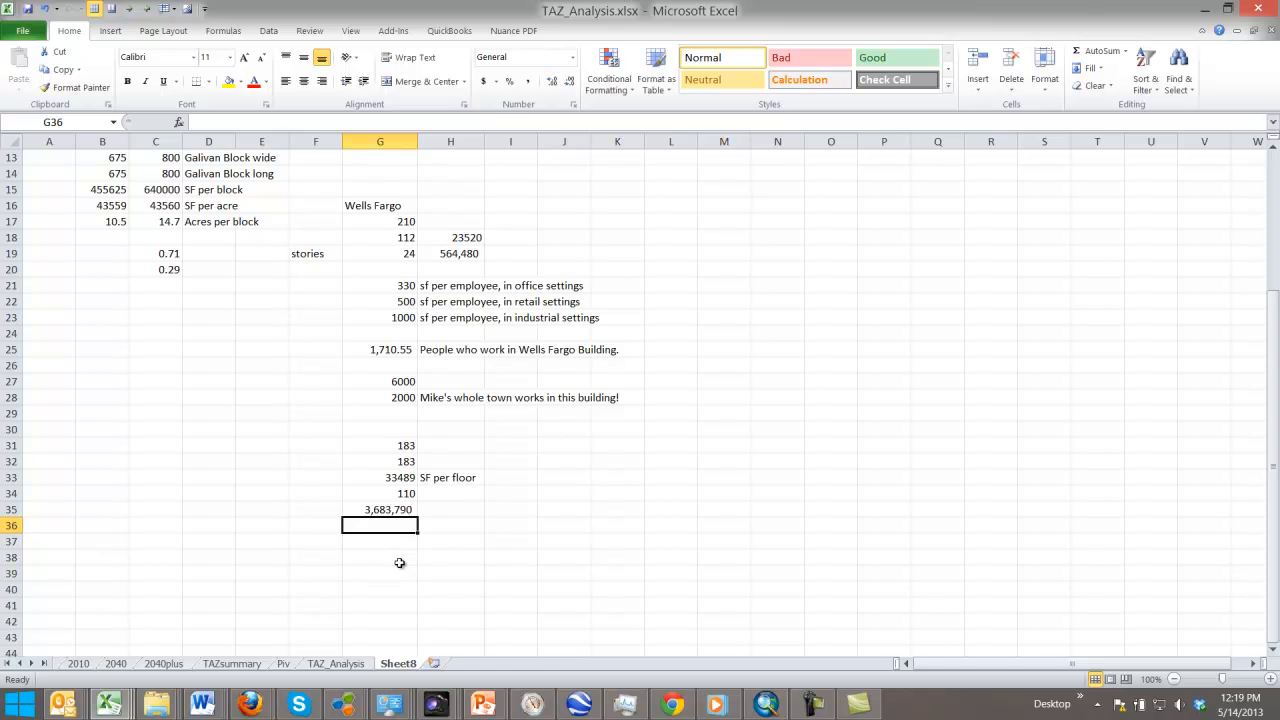
type("=")
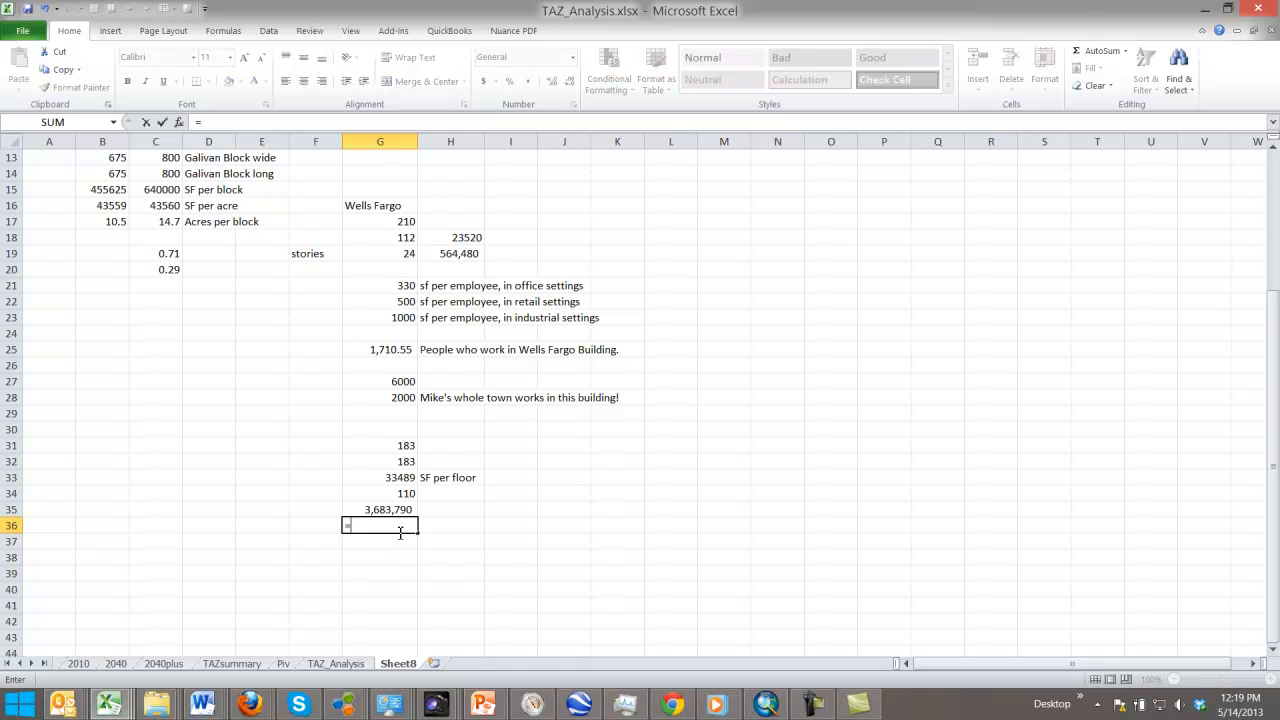
left_click(400, 510)
type("/33")
key("Return")
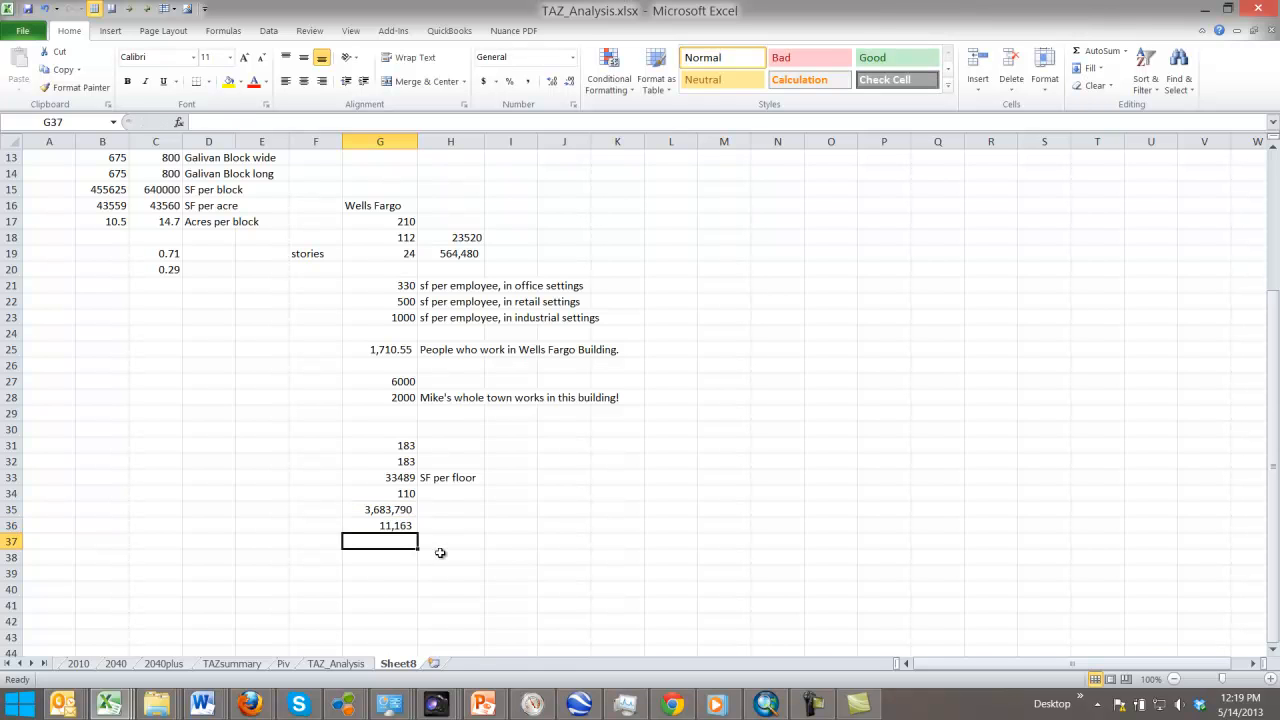
Step: Label the worker estimate in H36 as "workers per building"
left_click(440, 528)
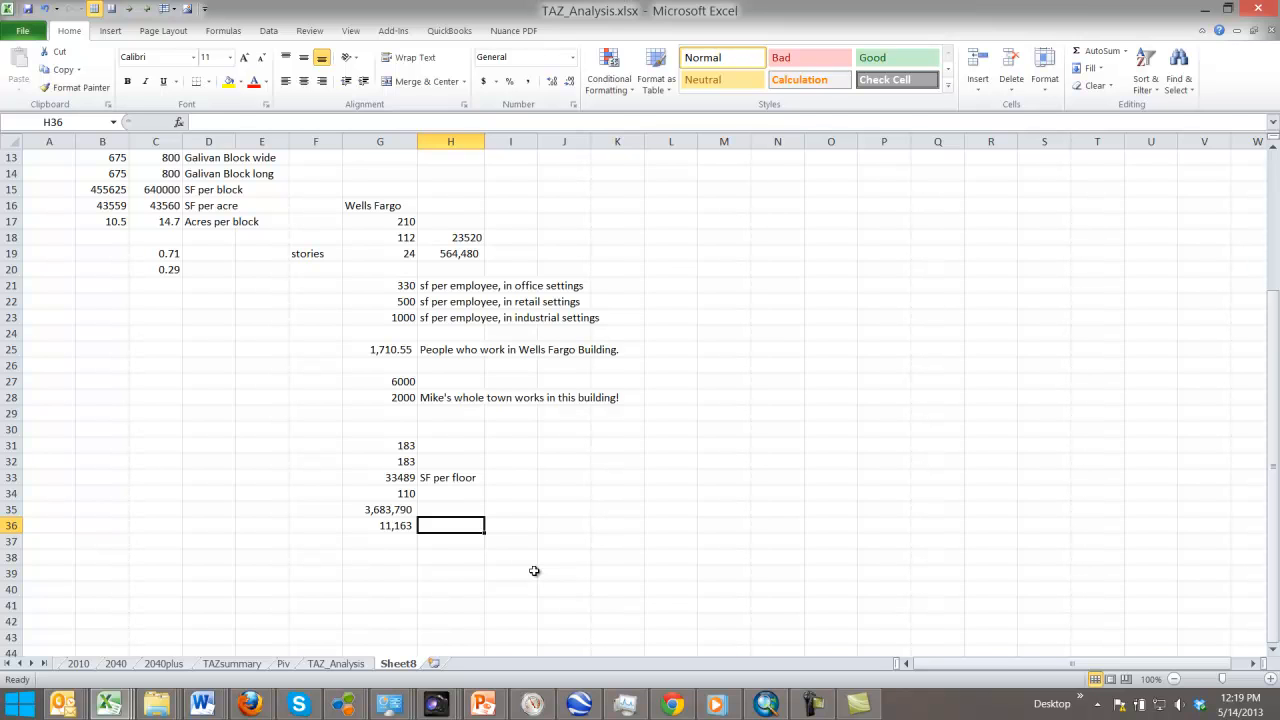
type("workers per buildin")
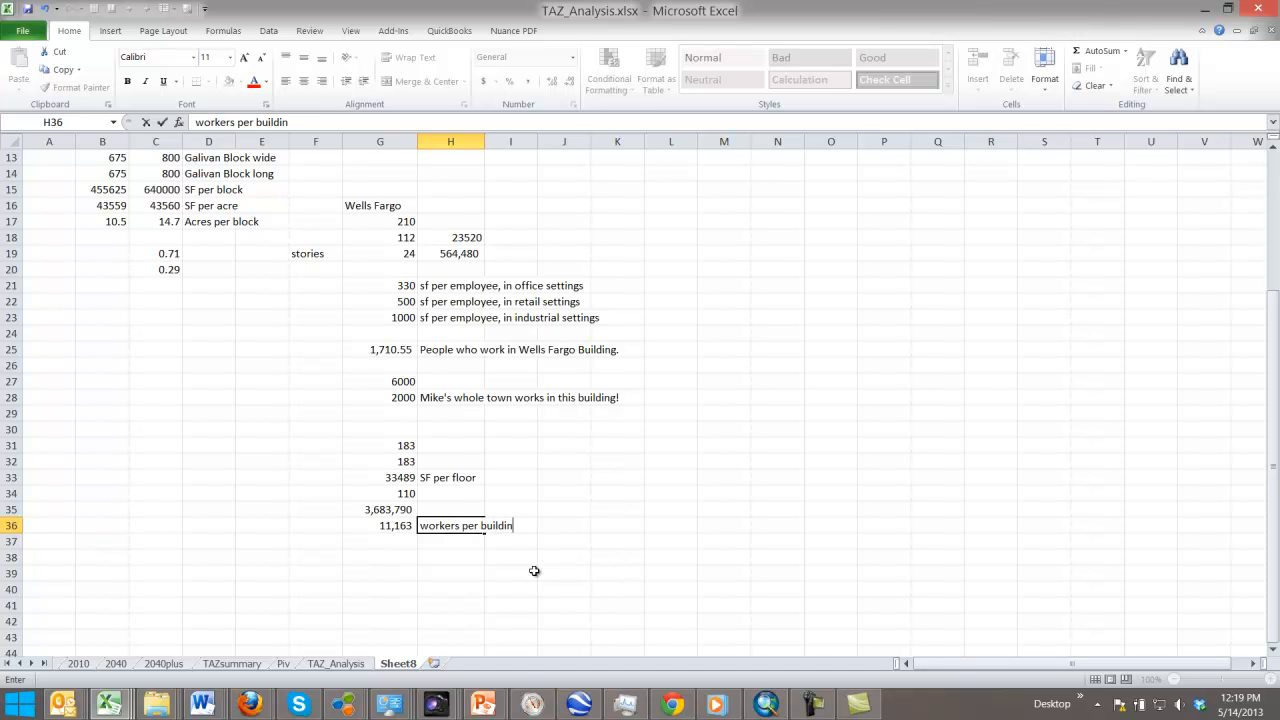
type("g")
key("Return")
Step: Calculate the workers for two buildings in G37 with a formula multiplying G36 by 2
left_click(399, 541)
type("=")
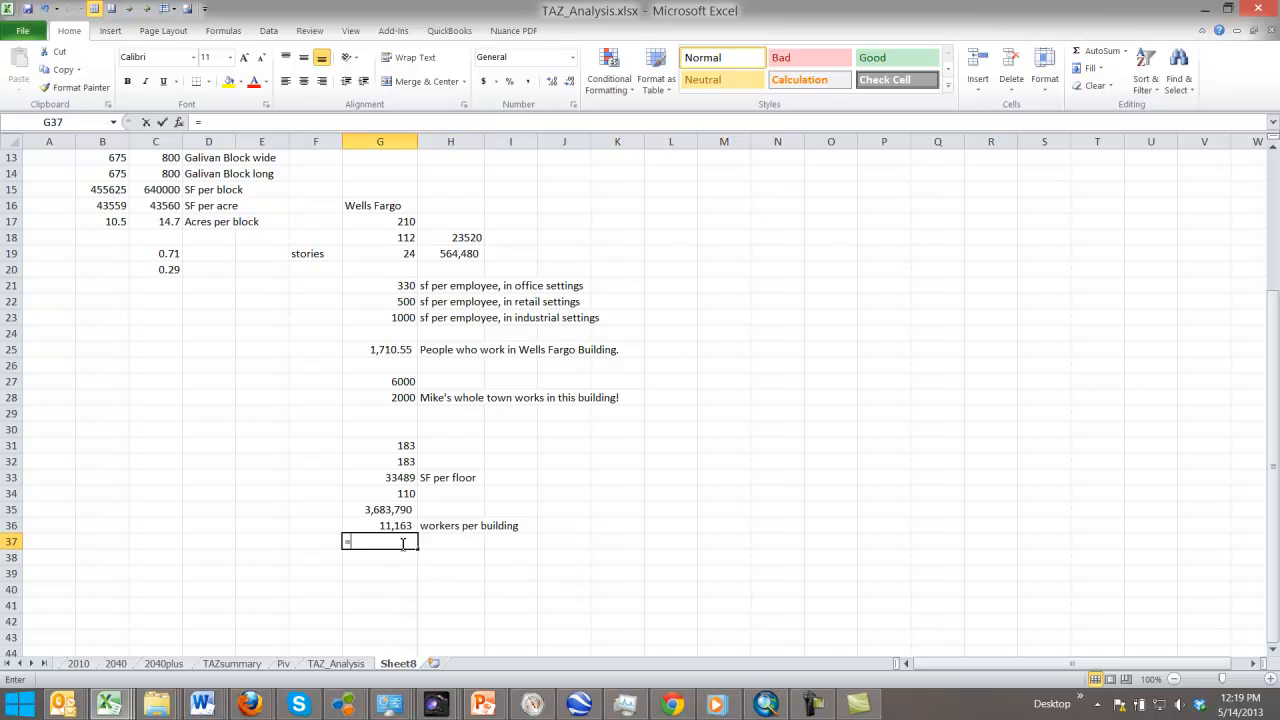
left_click(400, 525)
type("*2")
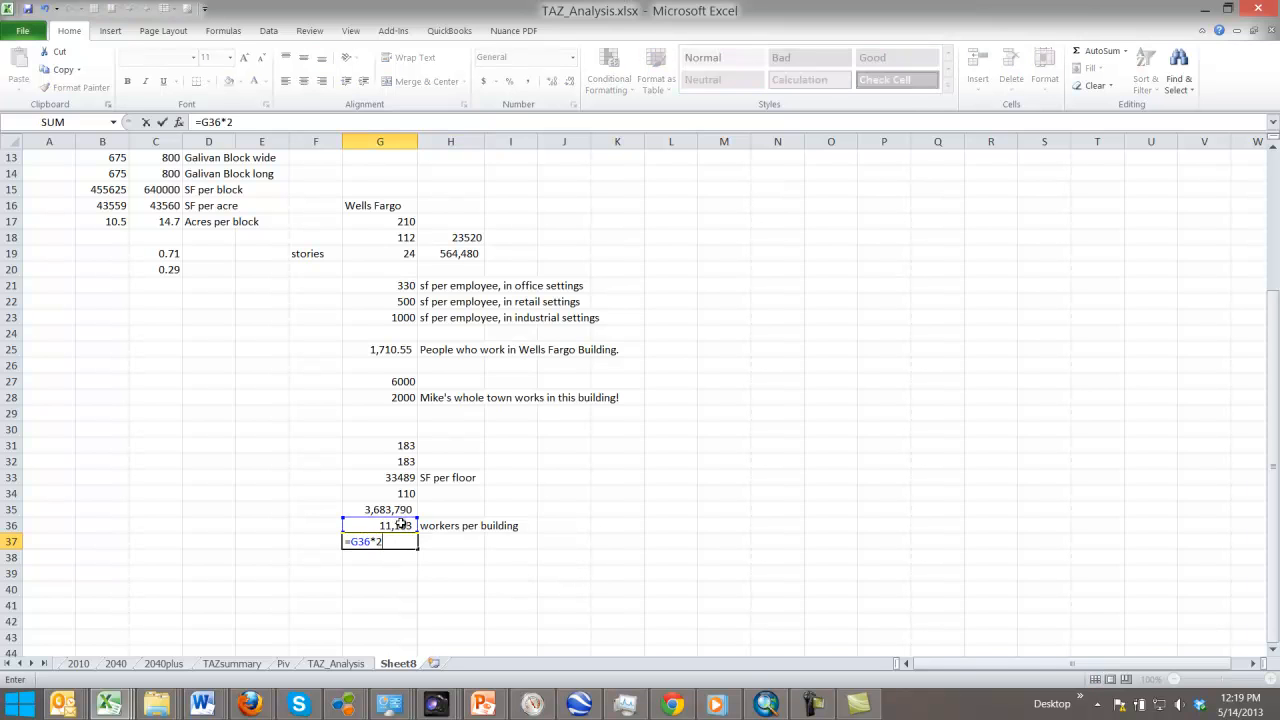
key("Return")
left_click(459, 543)
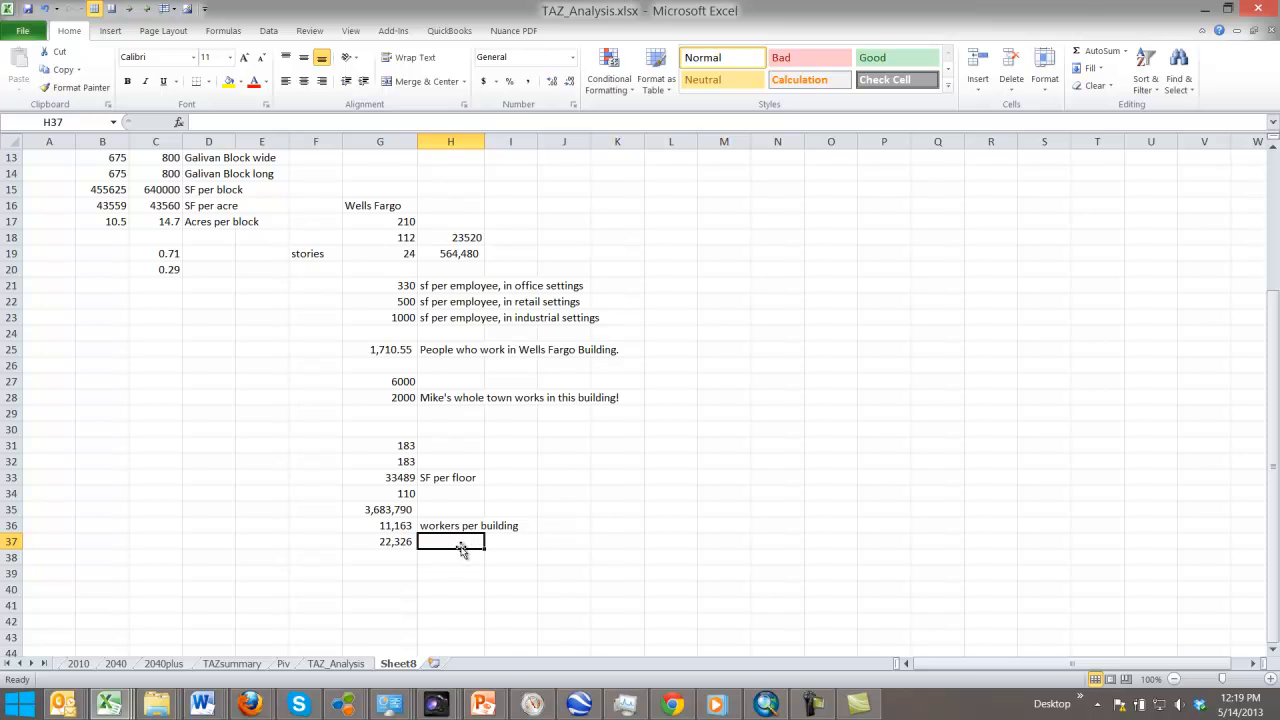
left_click(389, 555)
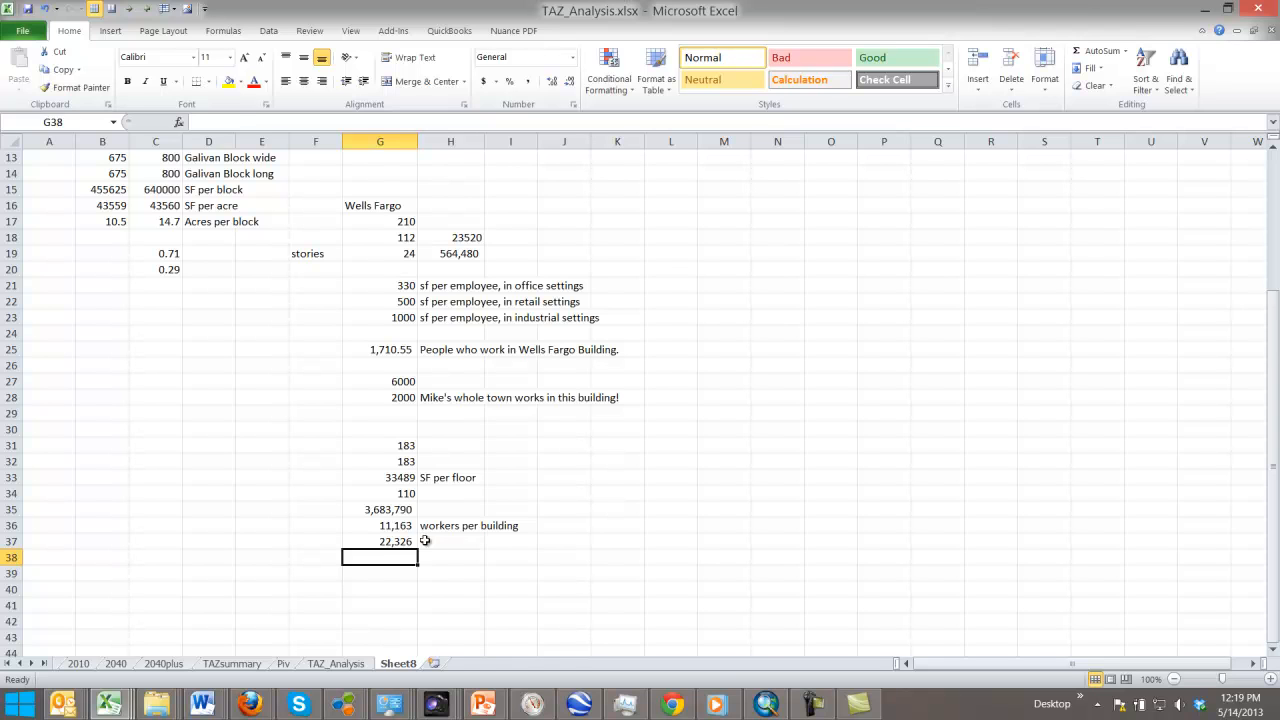
left_click(405, 571)
left_click(397, 541)
left_click(394, 570)
left_click(389, 588)
left_click(394, 557)
left_click(390, 572)
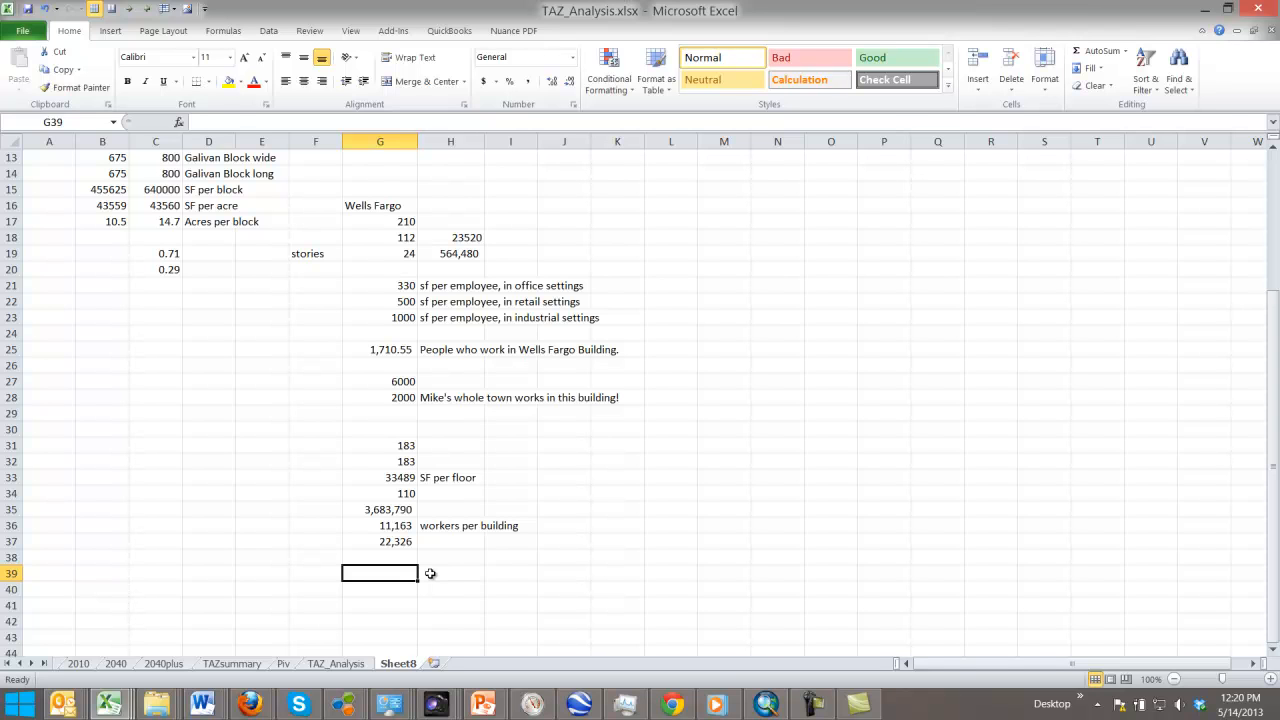
left_click(436, 543)
left_click(449, 566)
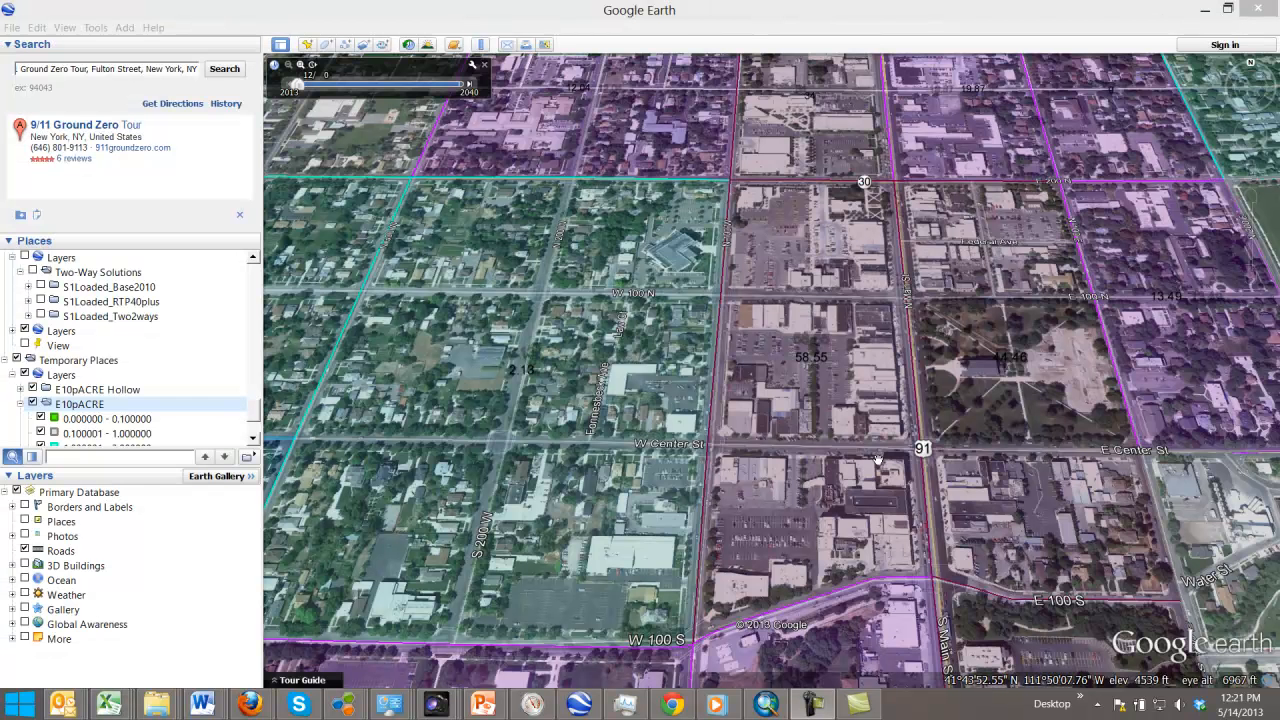
Step: Switch from the Google Earth employment density map back to the TAZ_Analysis.xlsx workbook in Excel
left_click_drag(885, 458, 849, 466)
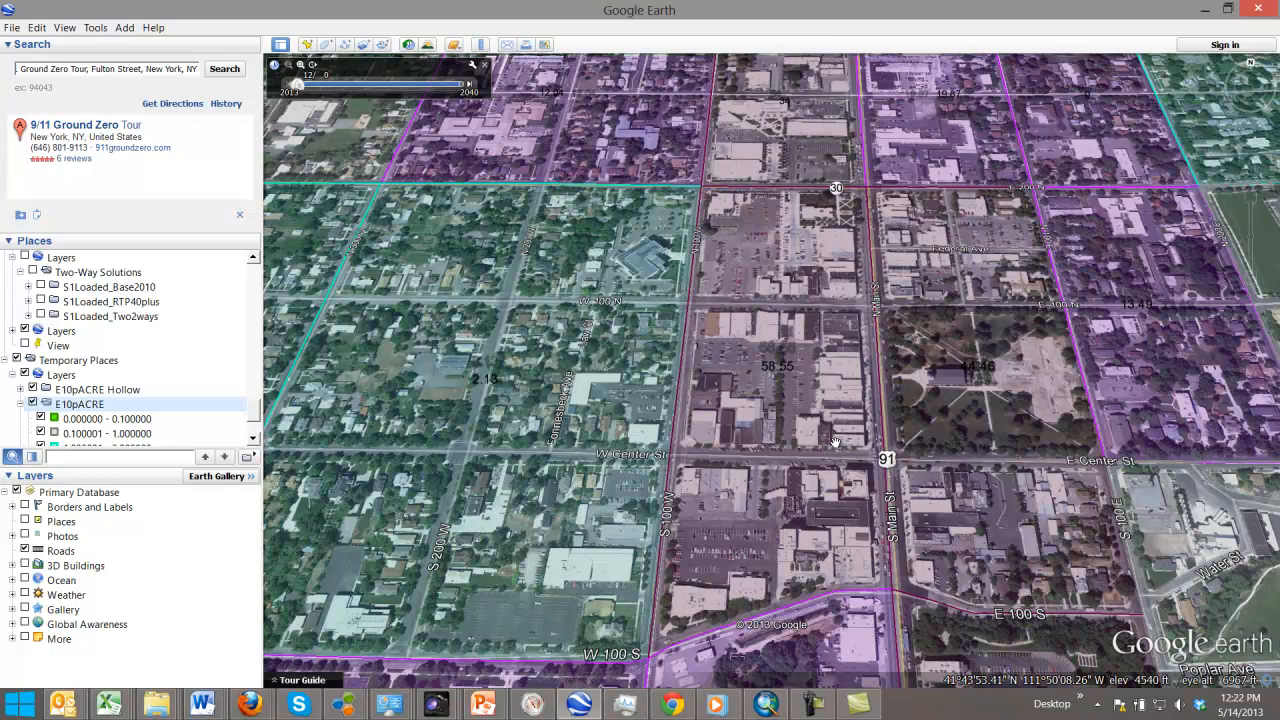
left_click(109, 705)
left_click(1025, 626)
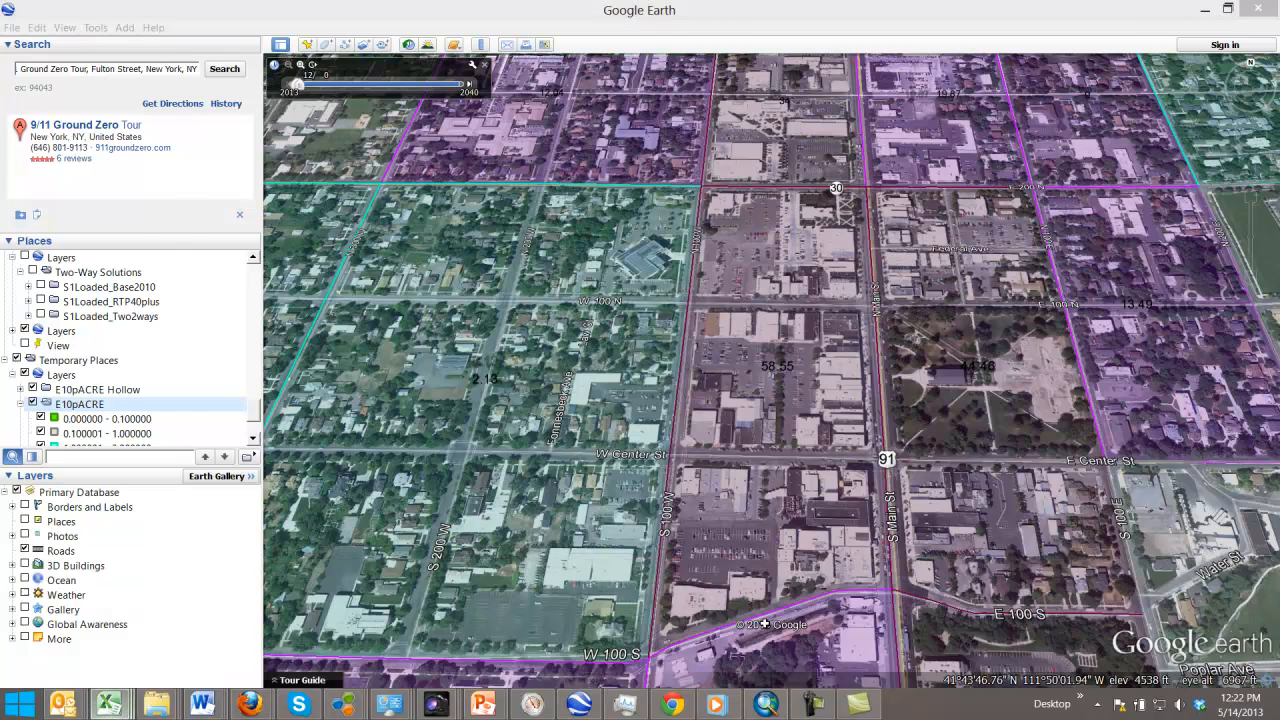
Step: Enter 0.4 in G41 of Sheet8 and label it "Land covered" in H41
left_click(420, 609)
left_click(405, 609)
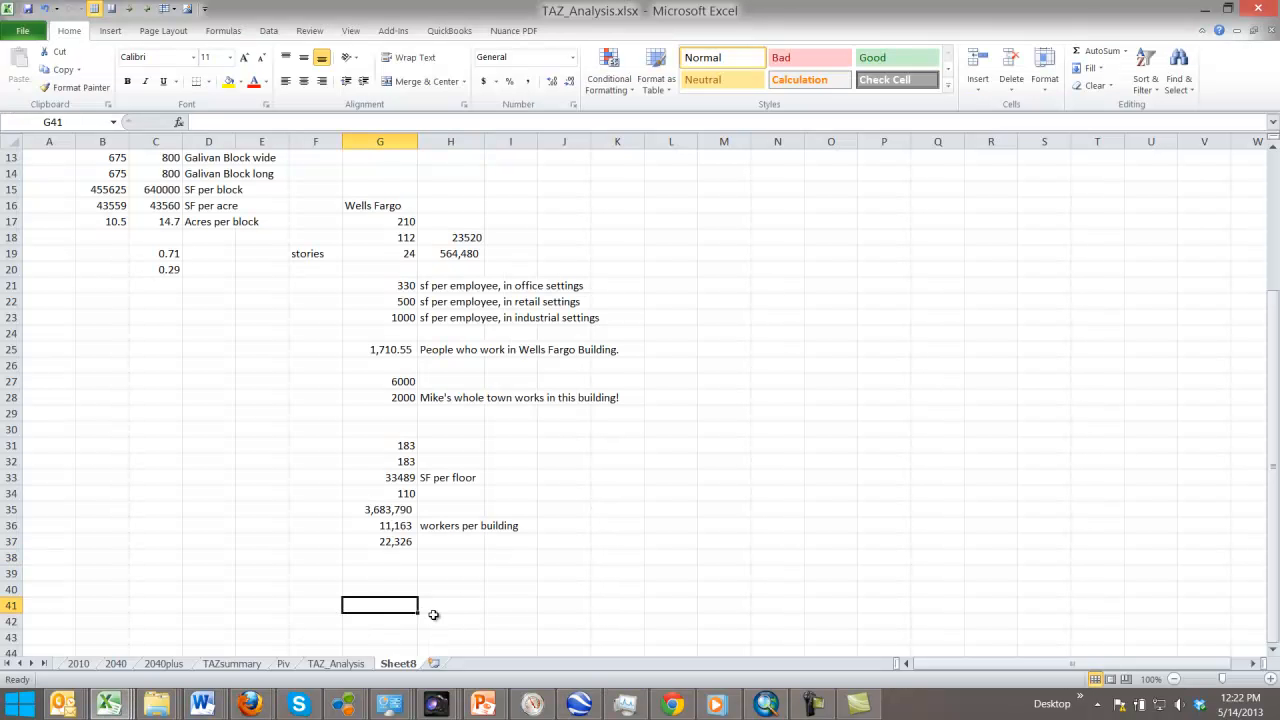
type("0.4")
key("Tab")
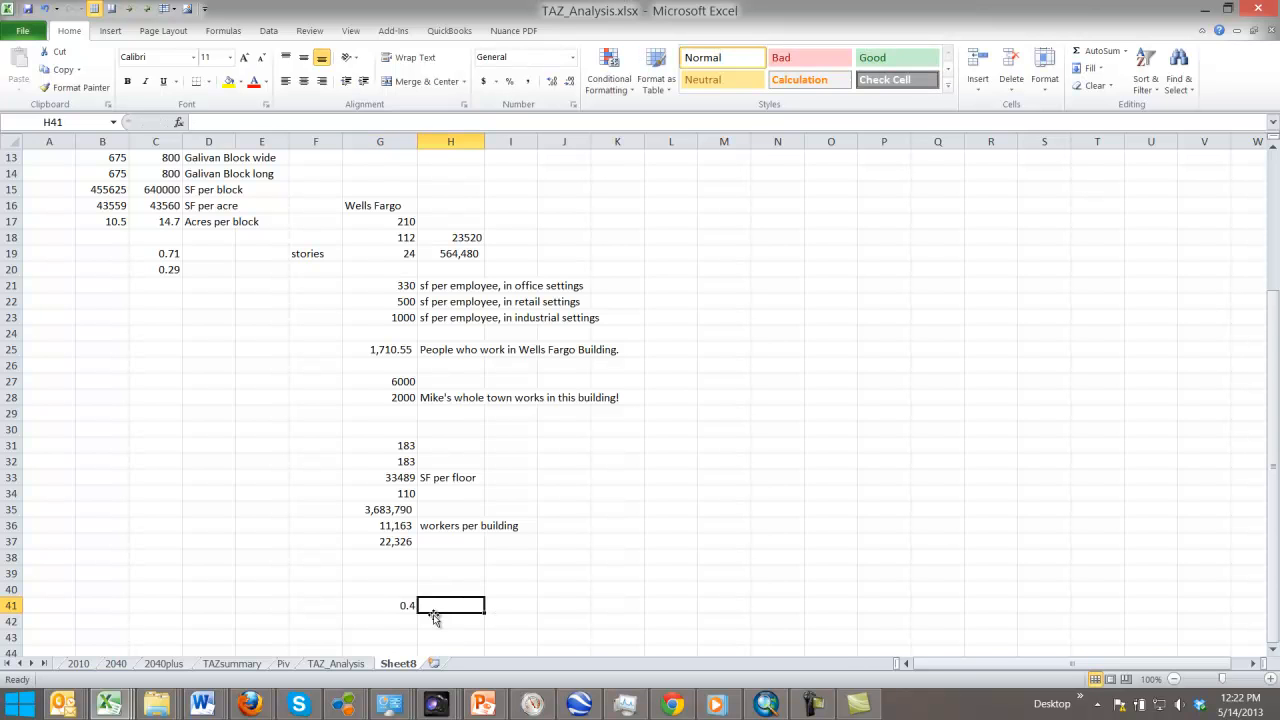
type("Land")
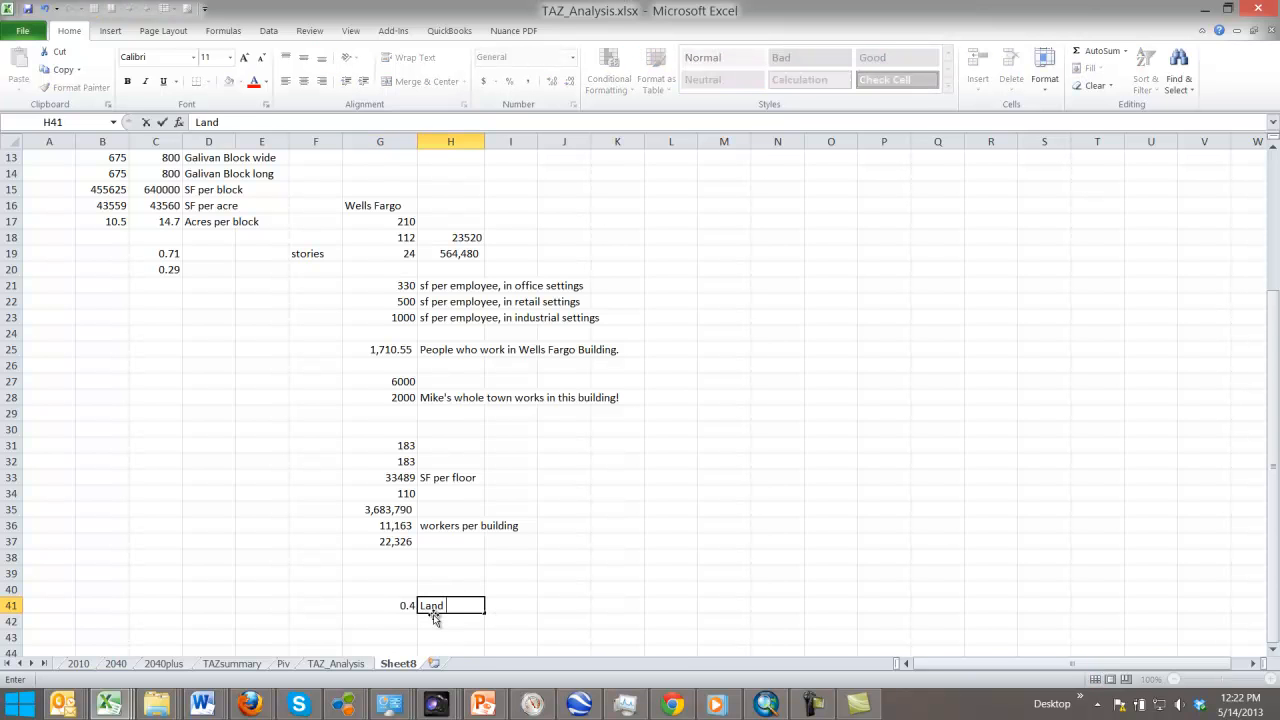
type(" covered")
key("Return")
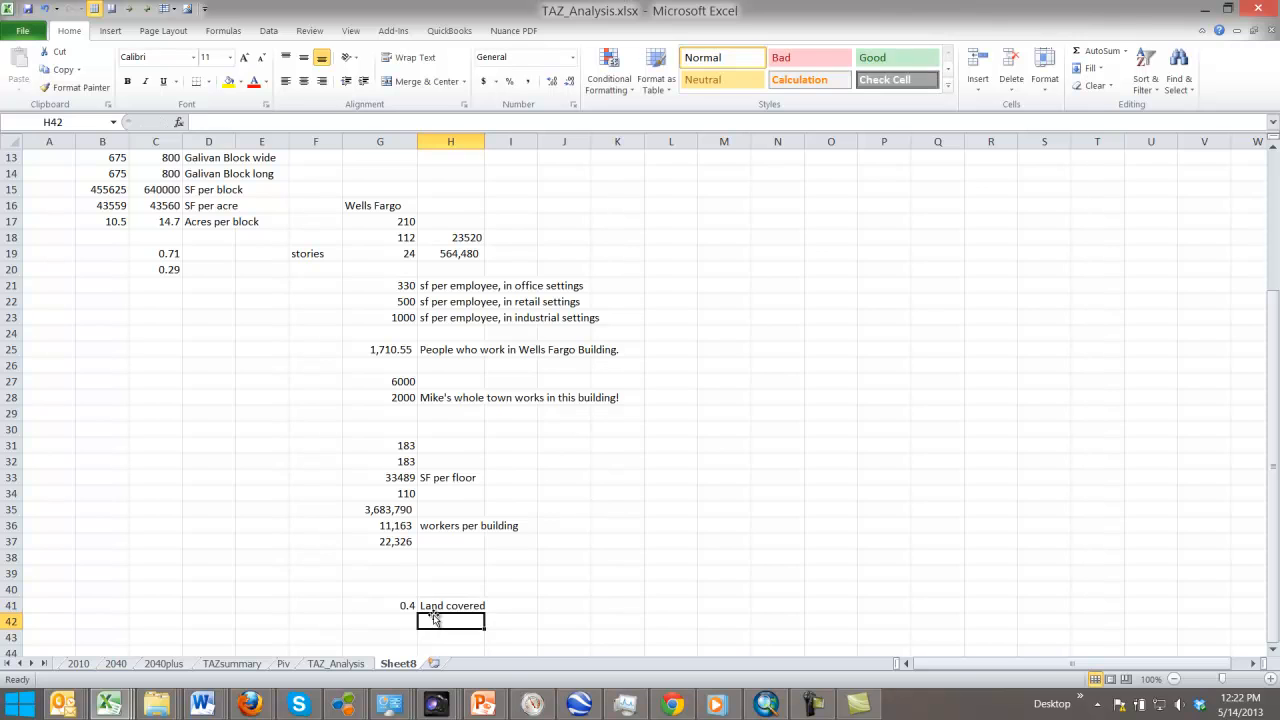
Step: Enter 1.5 in G42 and label it "stories" in H42
key("Left")
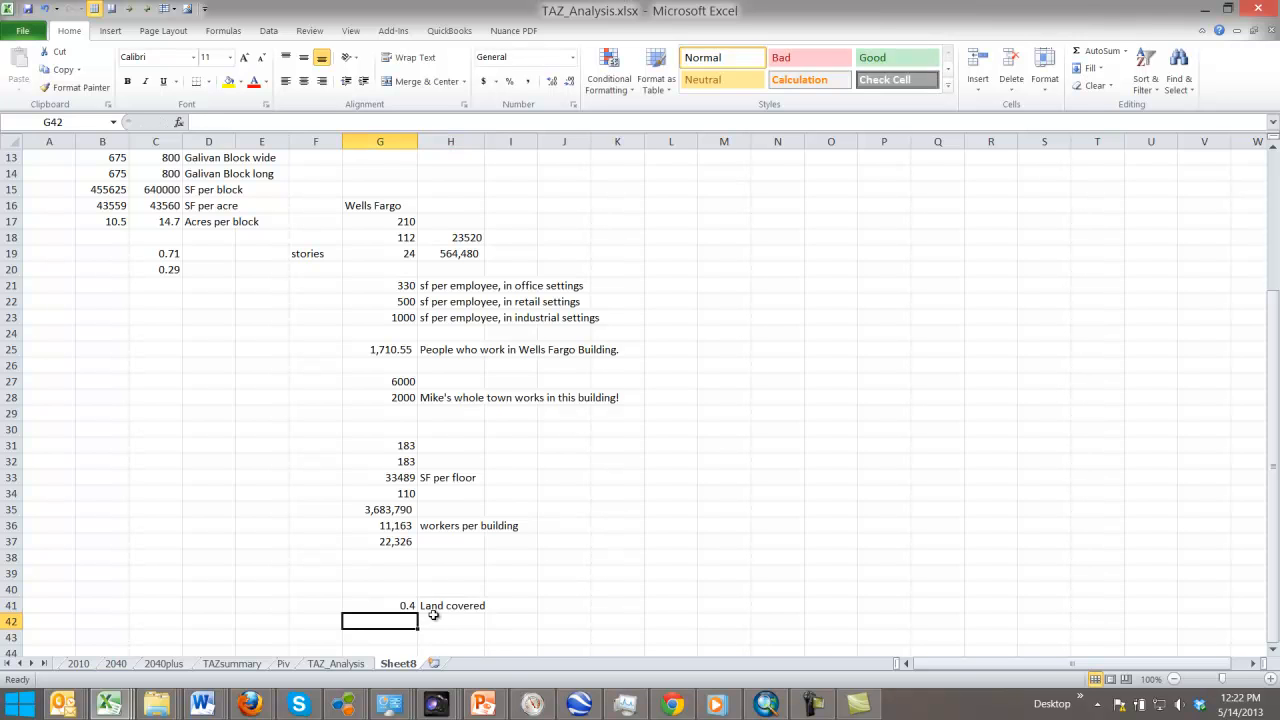
type("1.5")
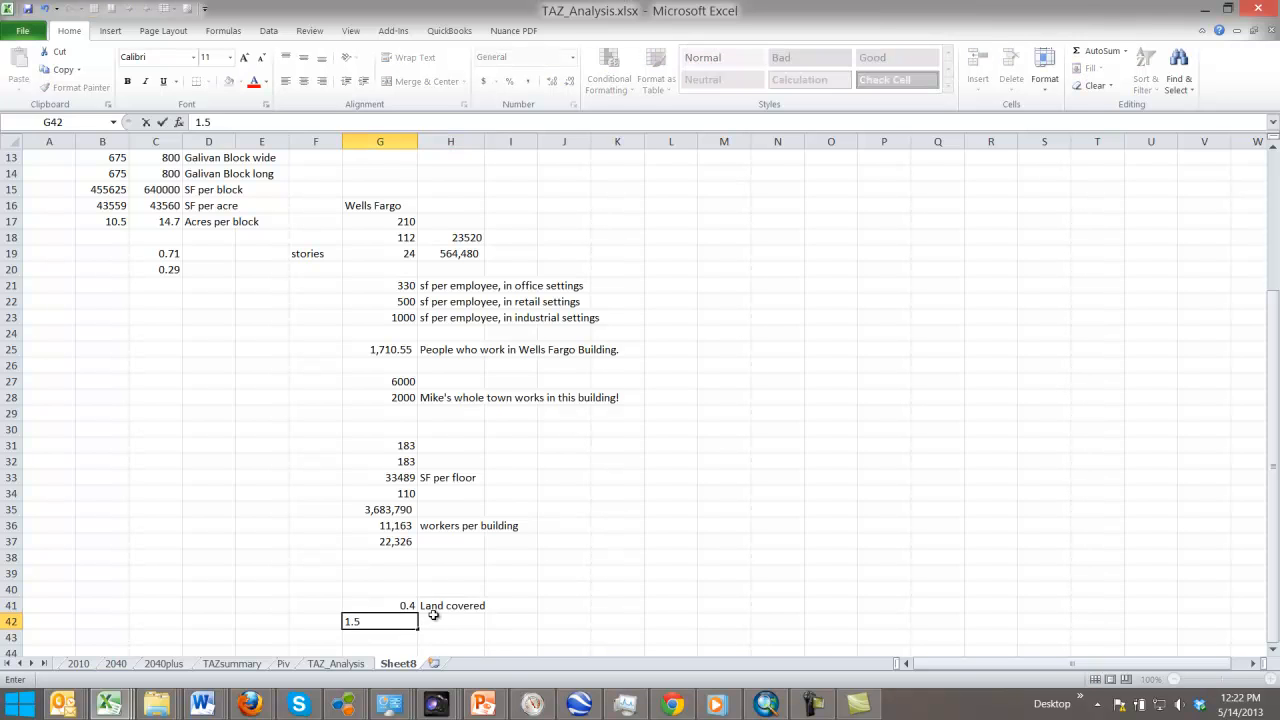
left_click(435, 620)
type("stories")
key("Return")
Step: Calculate the floor area ratio in G43 with a formula multiplying G41 by G42
scroll(433, 615, "down", 3)
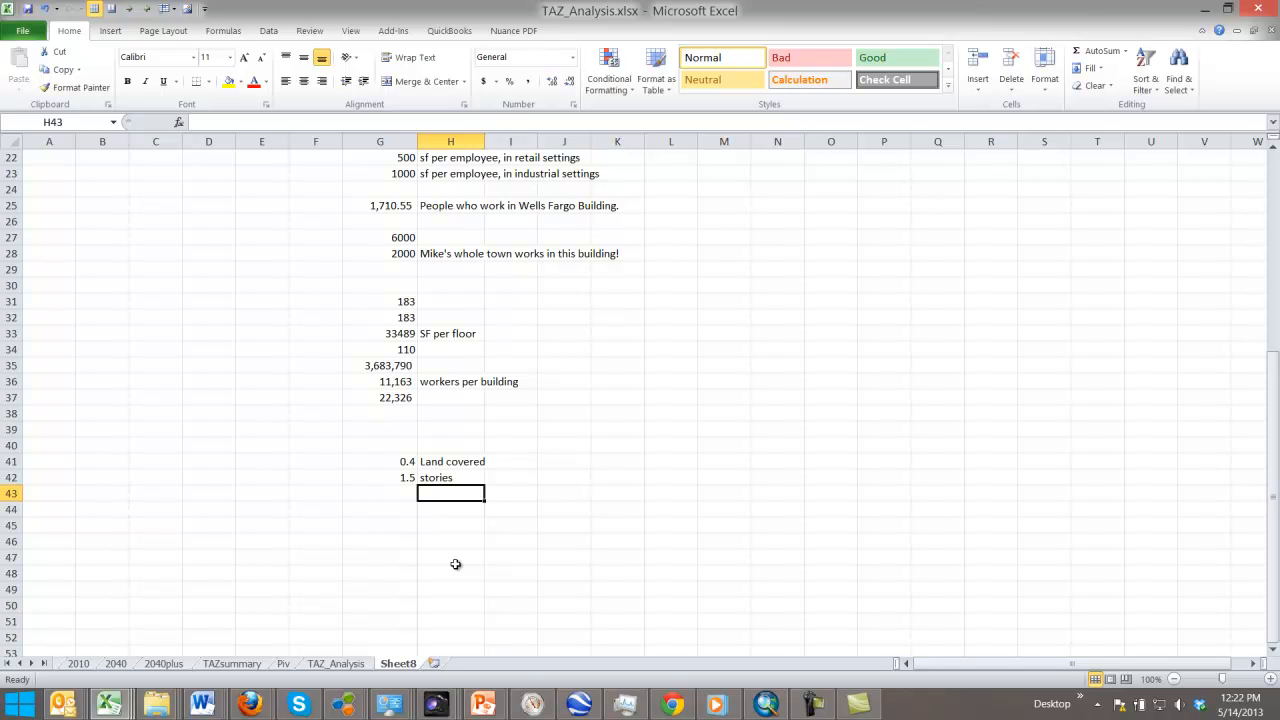
left_click(403, 498)
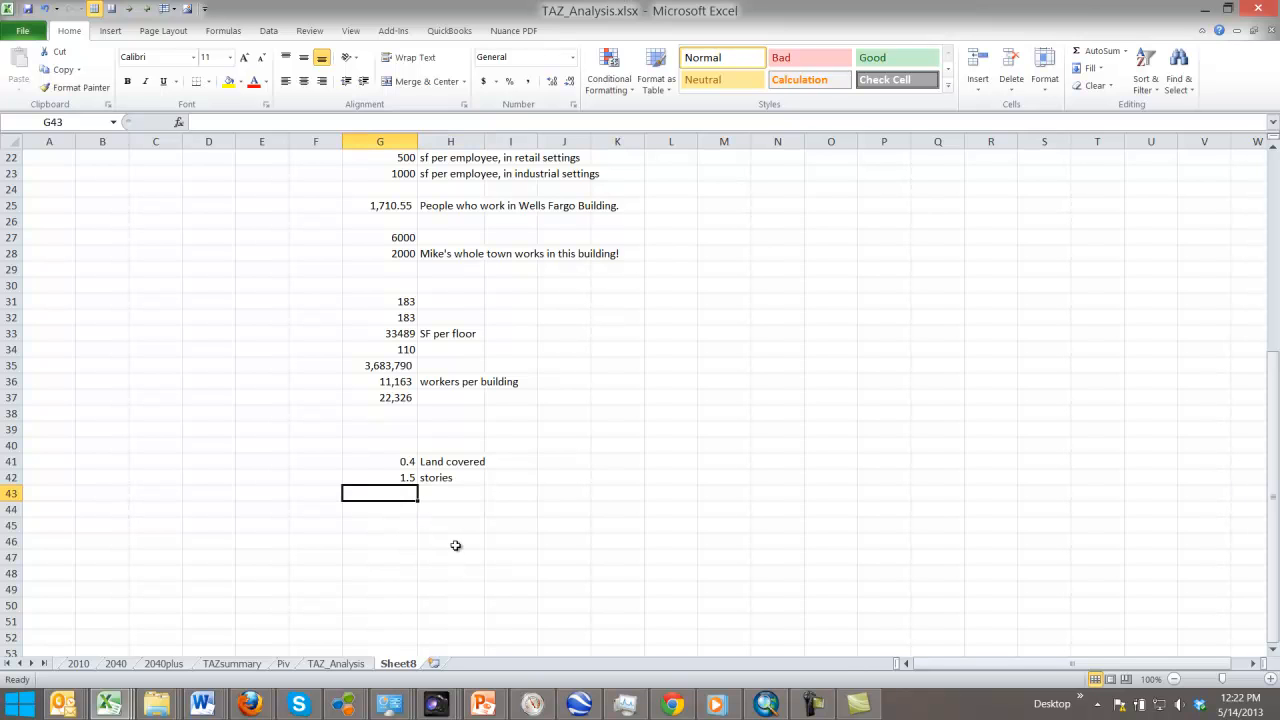
type("=")
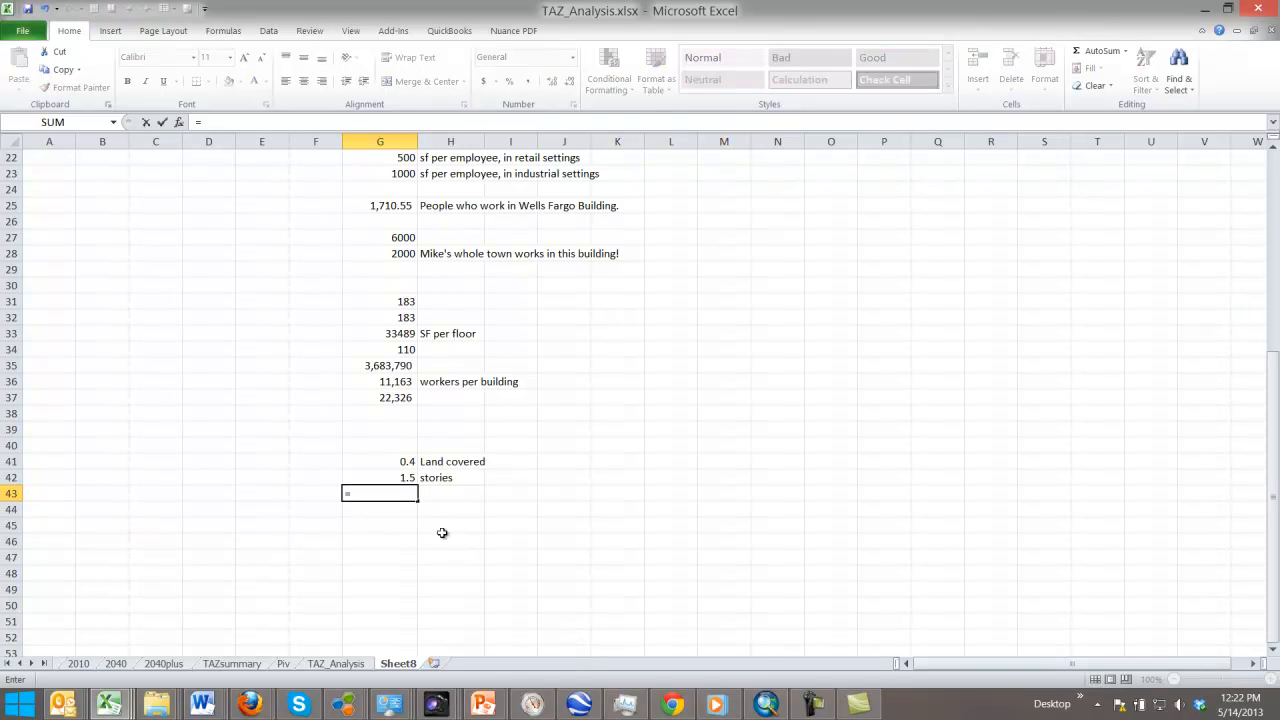
left_click(405, 462)
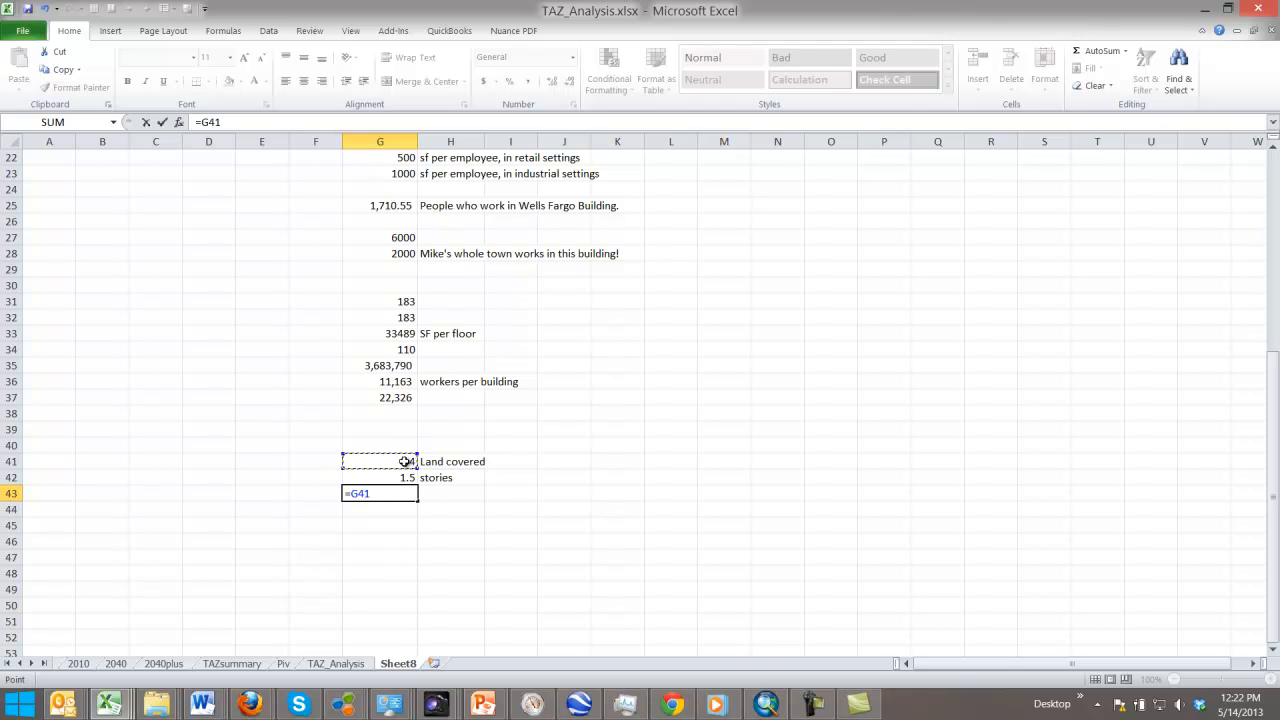
type("*")
left_click(401, 477)
key("Return")
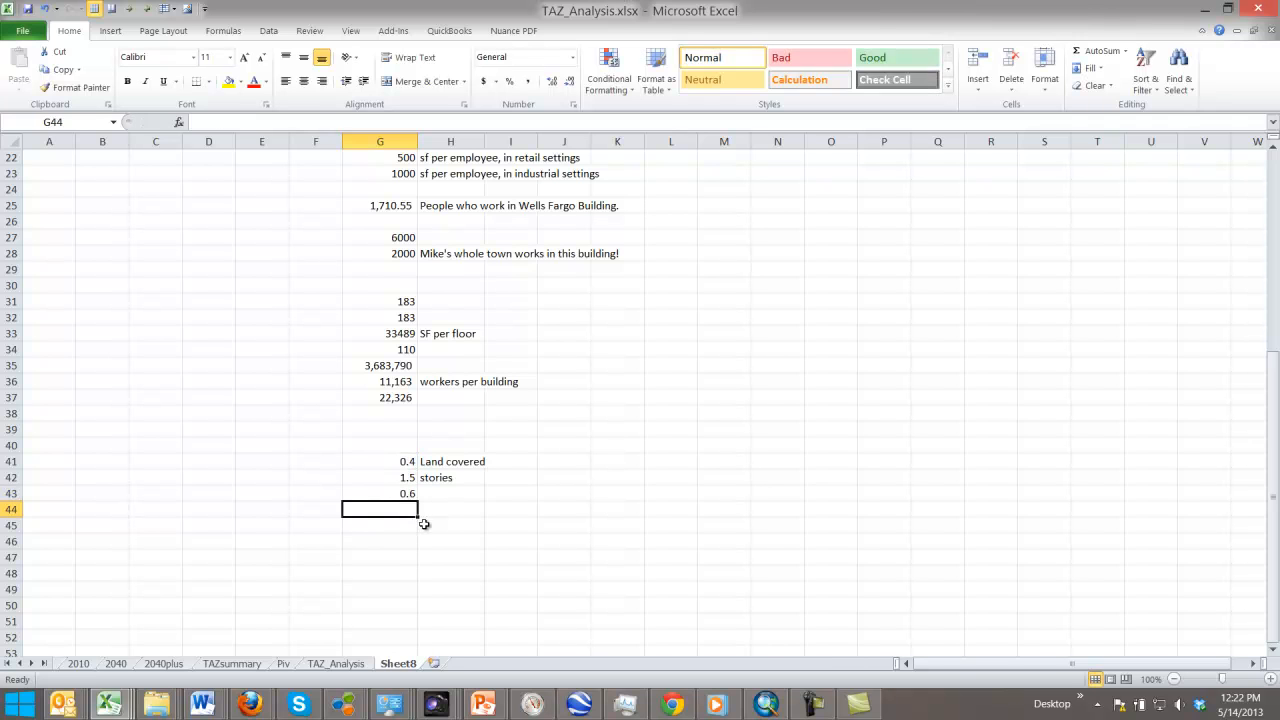
Step: Label the ratio in H43 as "land covered = FAR"
left_click(447, 493)
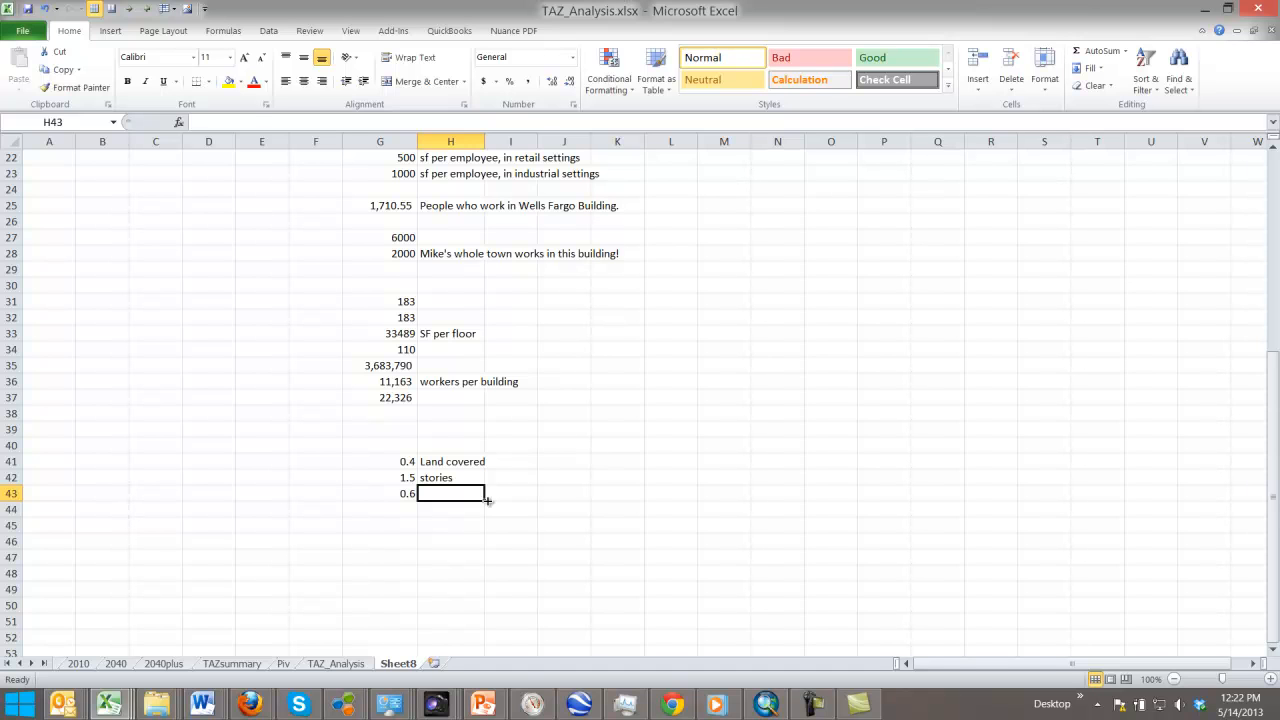
type("land covered,")
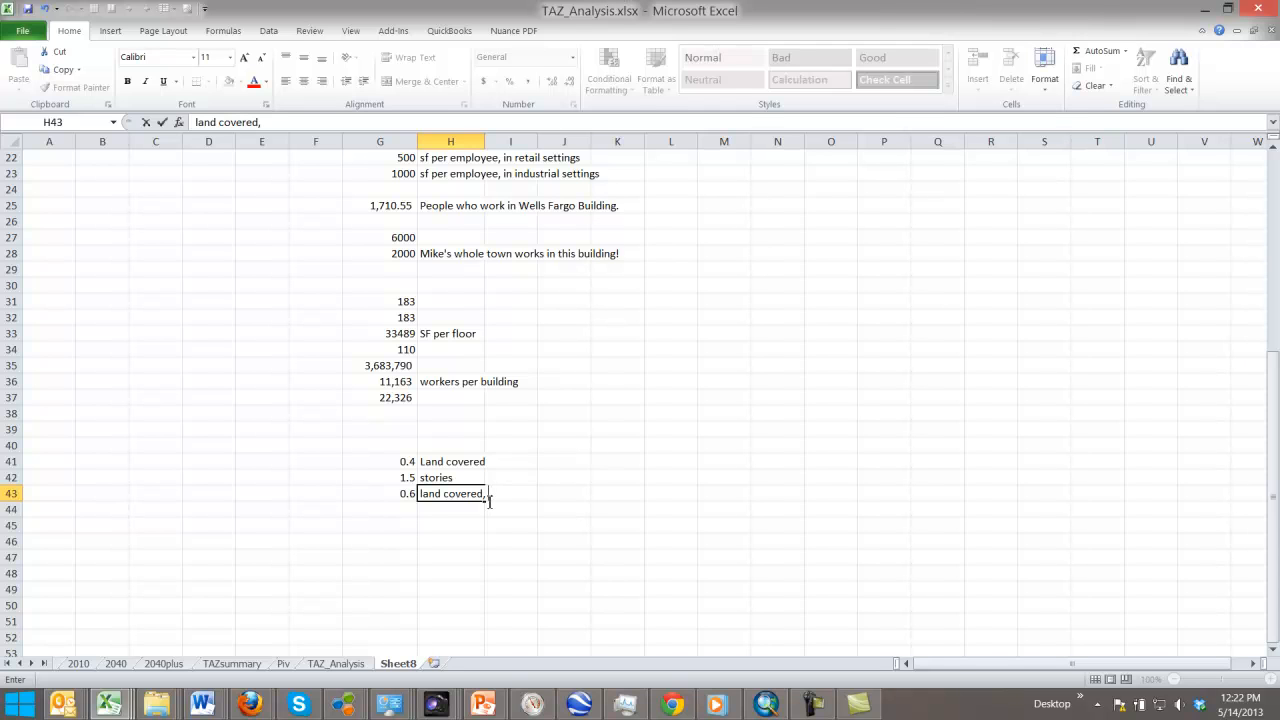
key("BackSpace")
type("= FAR")
key("Return")
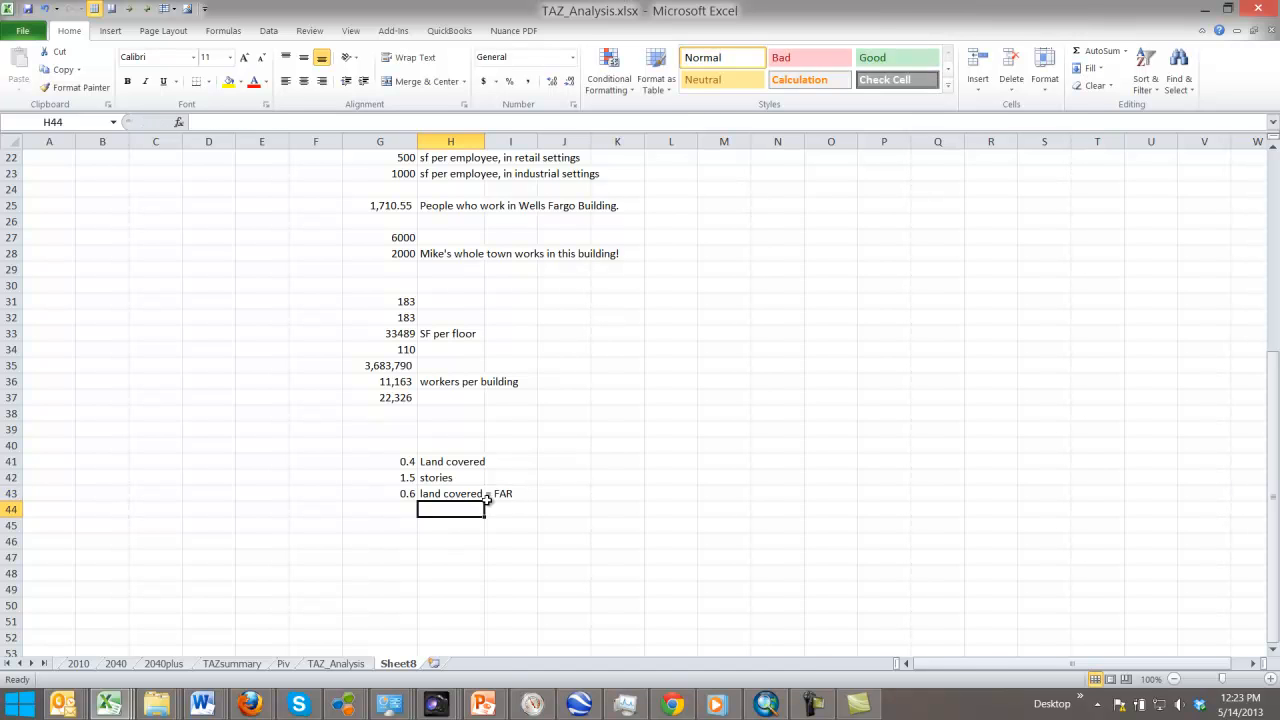
Step: Switch to Google Earth and measure, in feet, the length and width of the 58.55 zone between 100 W and Main Street
left_click(454, 528)
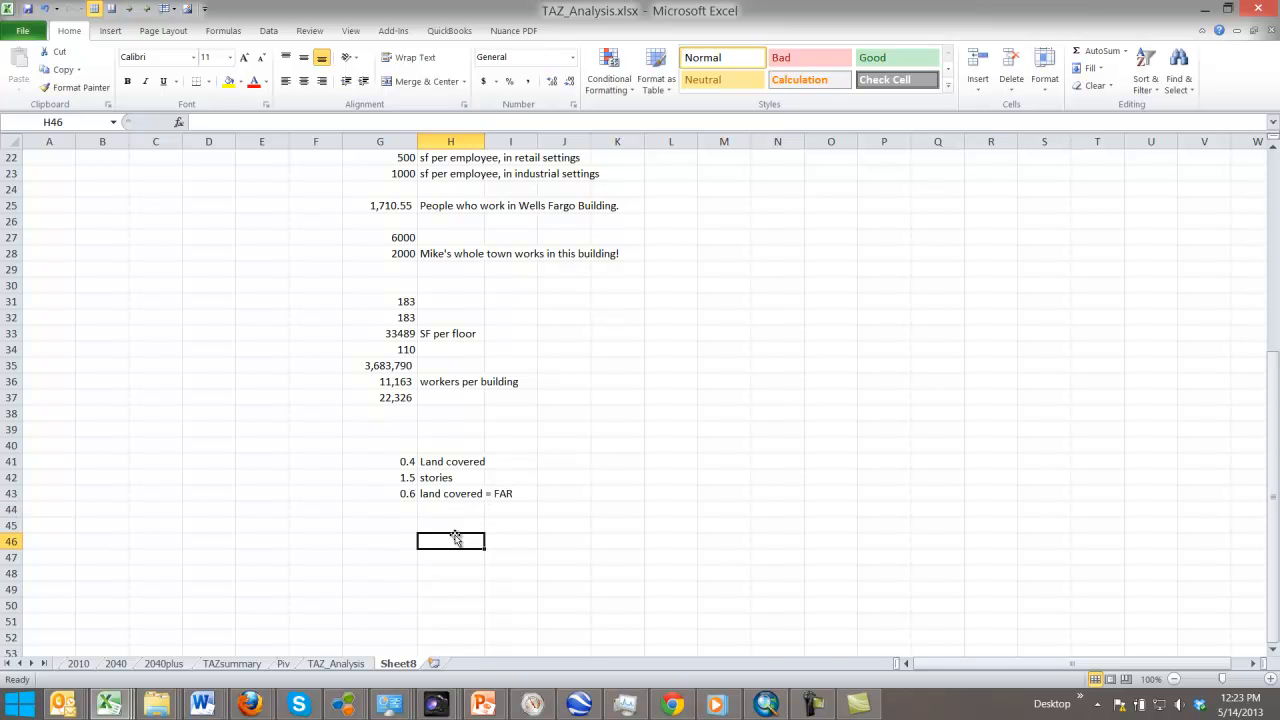
left_click(410, 526)
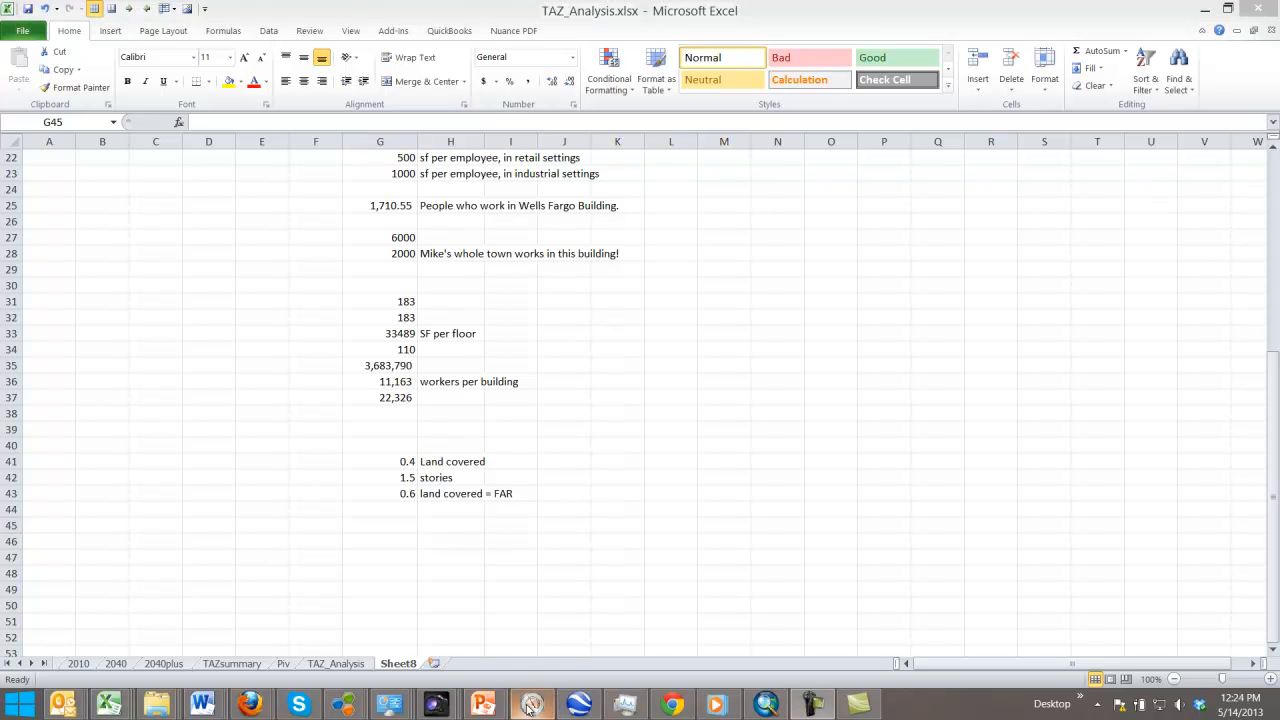
left_click(578, 706)
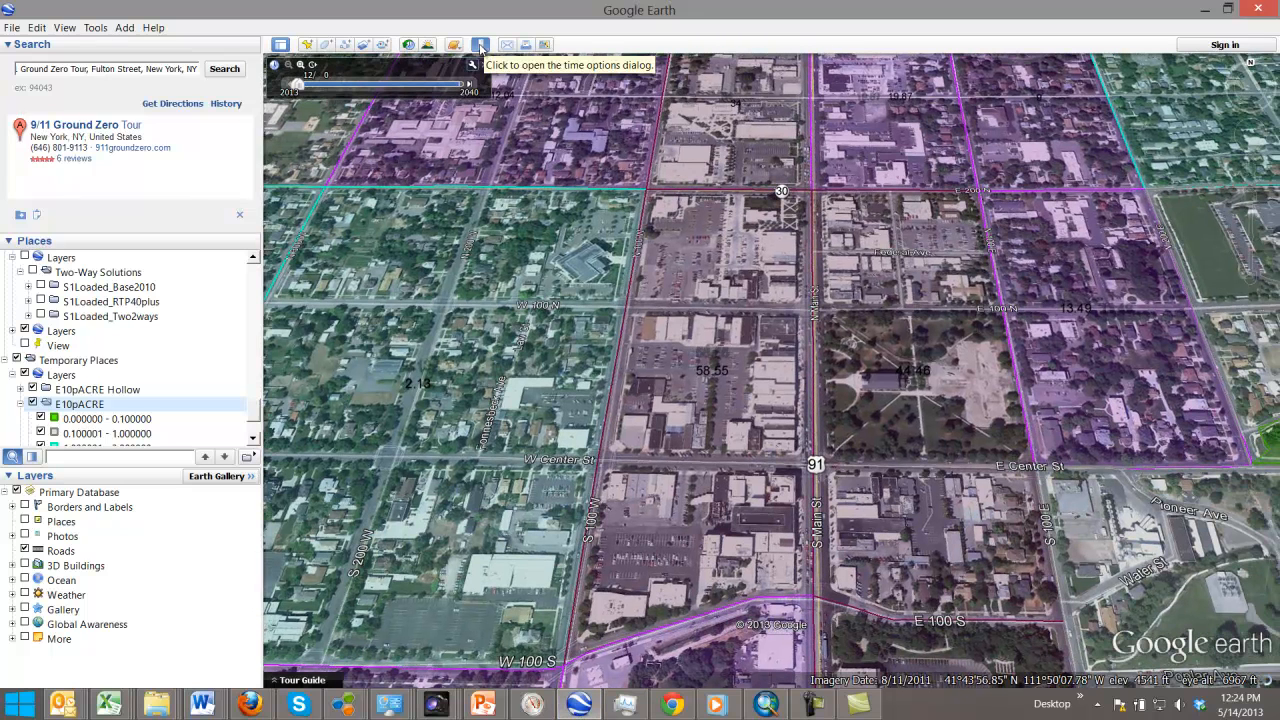
left_click(480, 44)
left_click(662, 188)
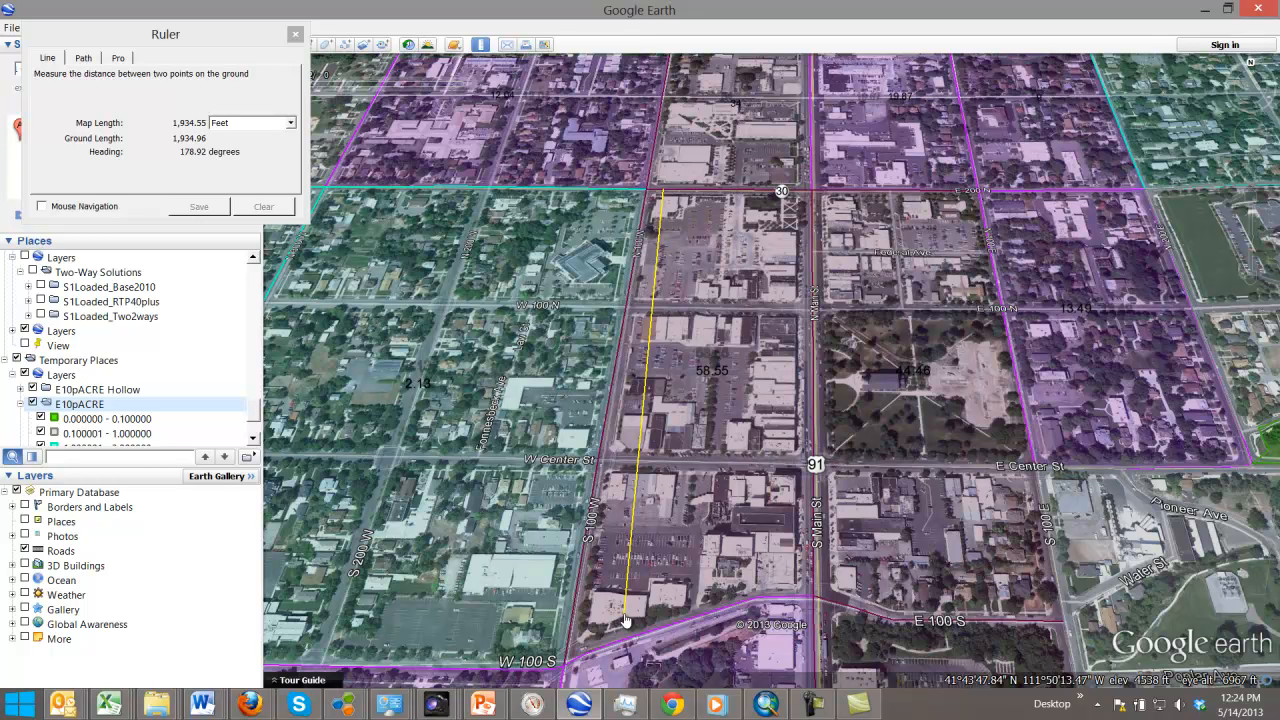
left_click(624, 618)
left_click(592, 490)
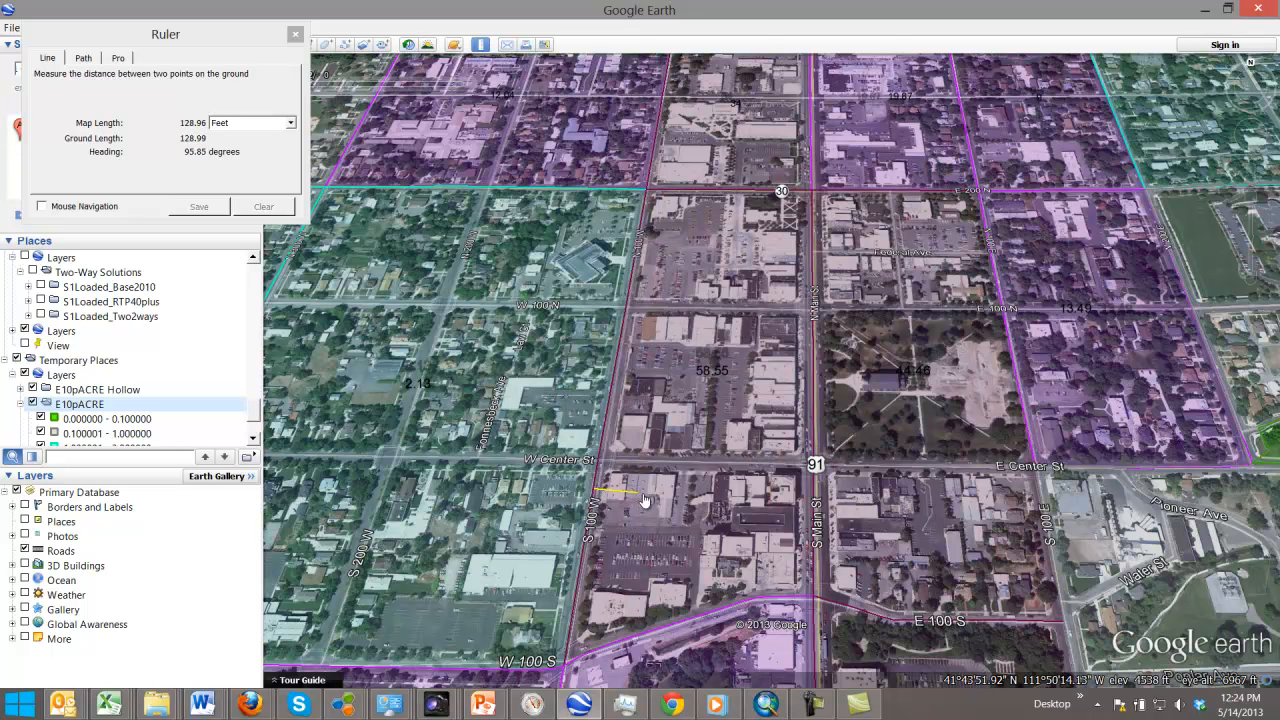
left_click(815, 495)
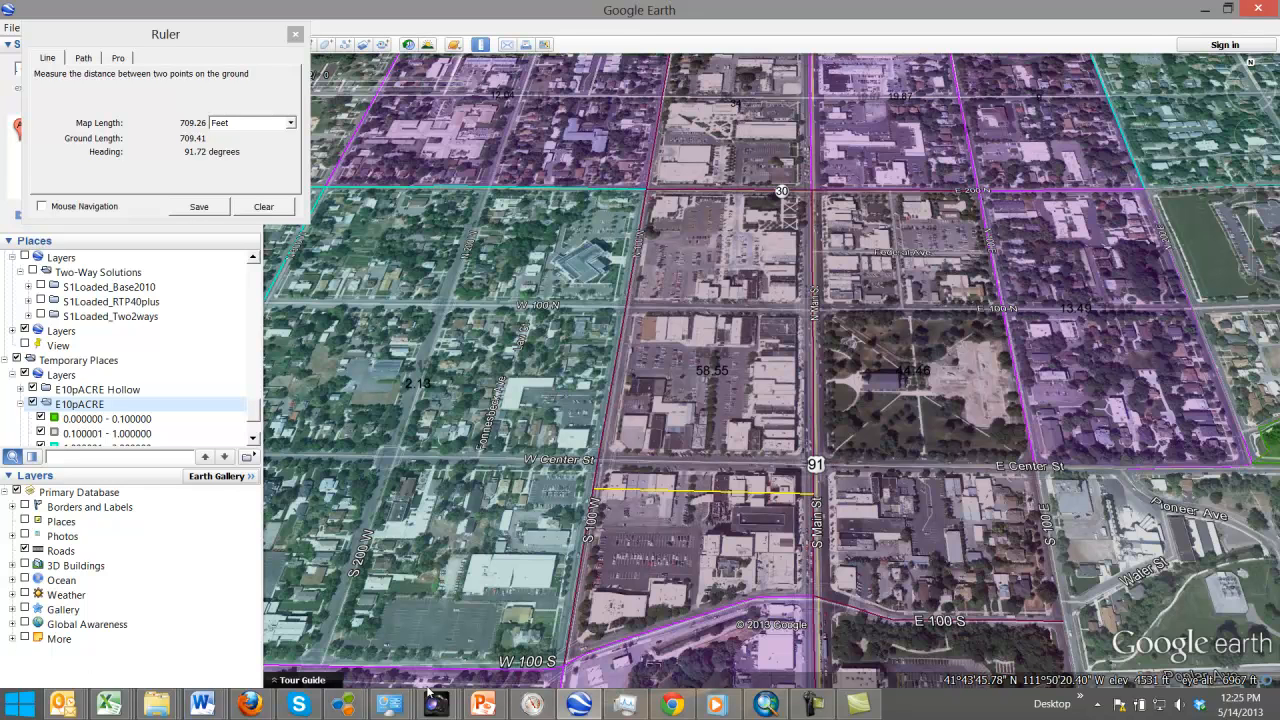
Step: Return to TAZ_Analysis.xlsx in Excel and enter the zone's dimensions, 1935 in G46 and 709 in G47
left_click(109, 704)
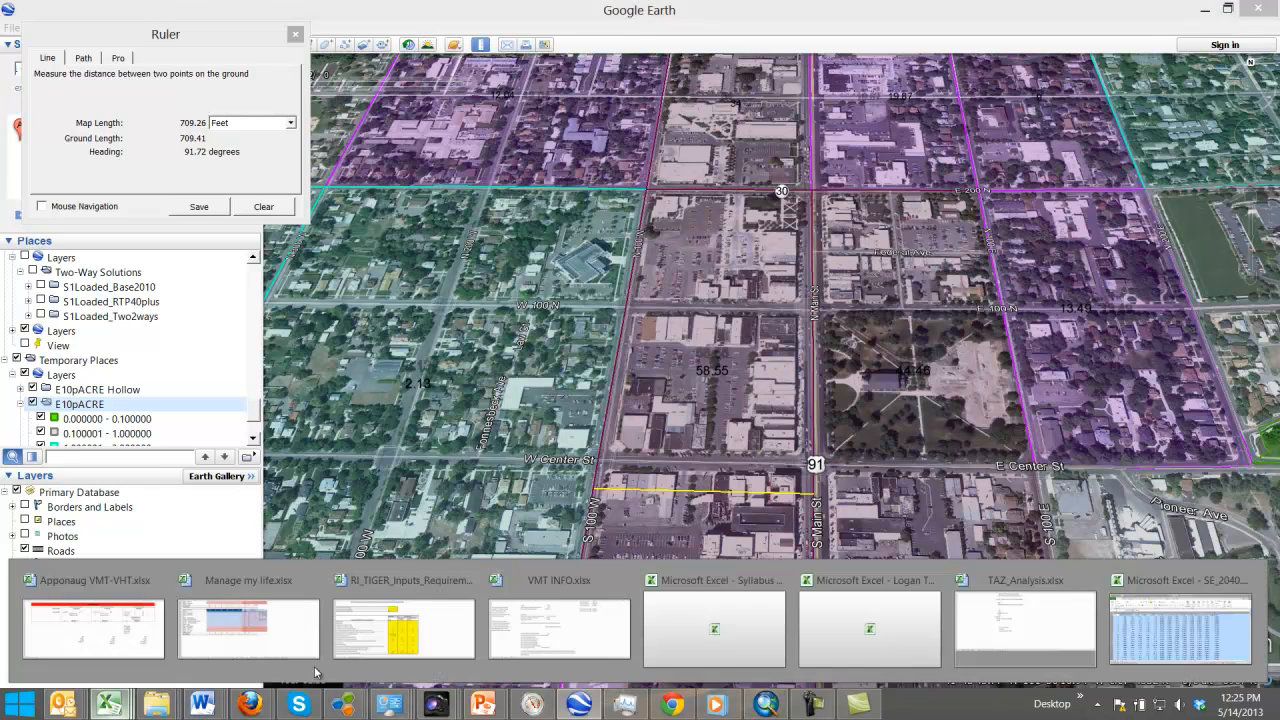
left_click(1025, 628)
left_click(406, 540)
type("1935")
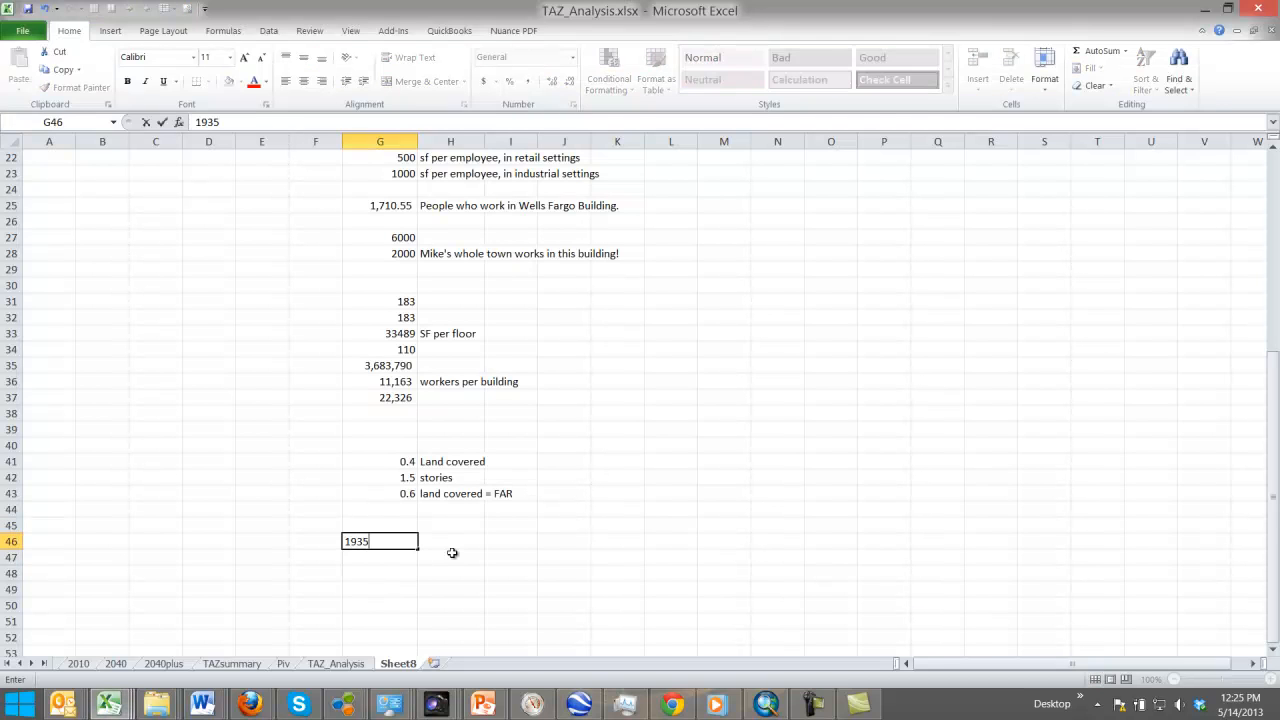
key("Return")
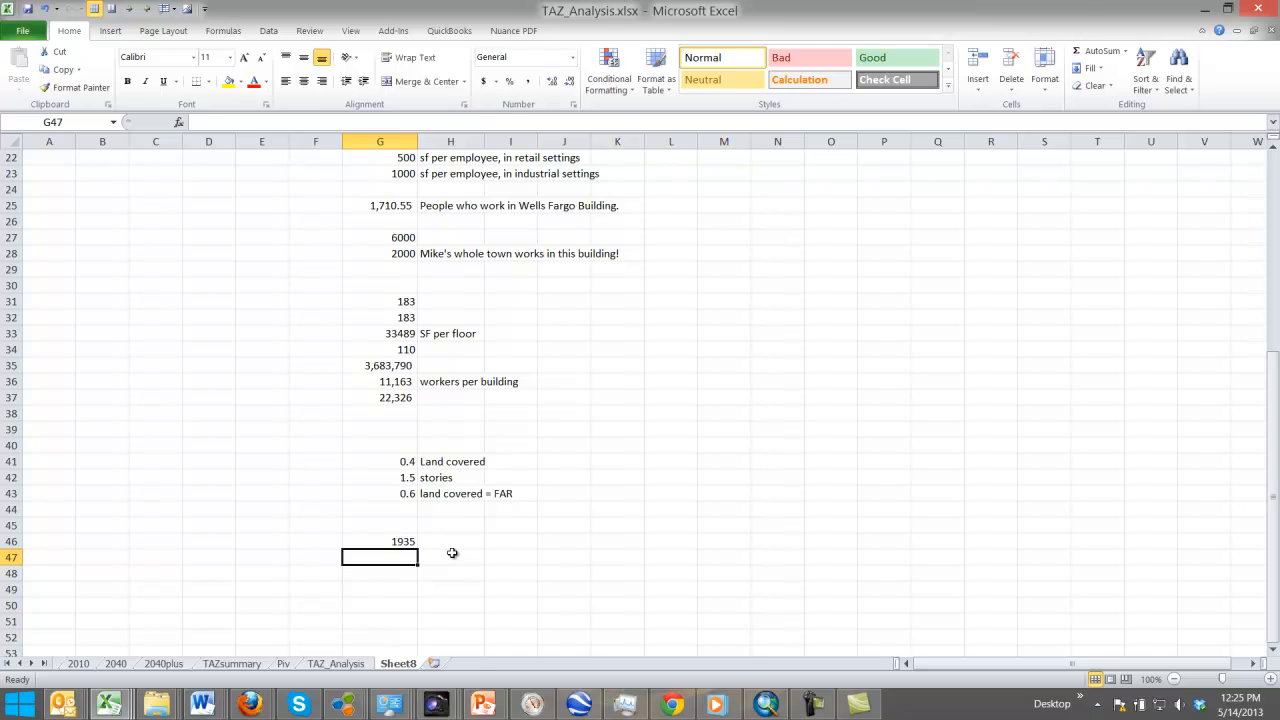
type("709")
key("Return")
Step: Label the zone dimensions "Long" in H46 and "Wide" in H47
left_click(463, 544)
type("Long")
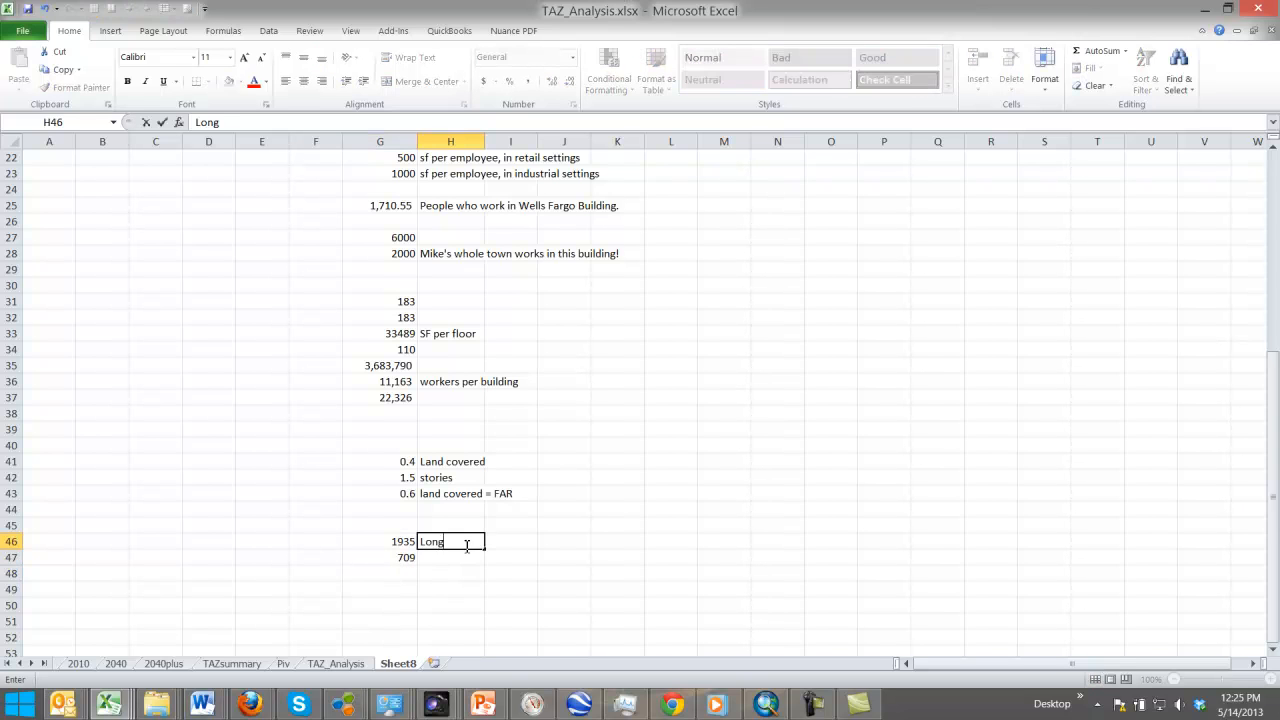
key("Return")
type("Wide")
key("Return")
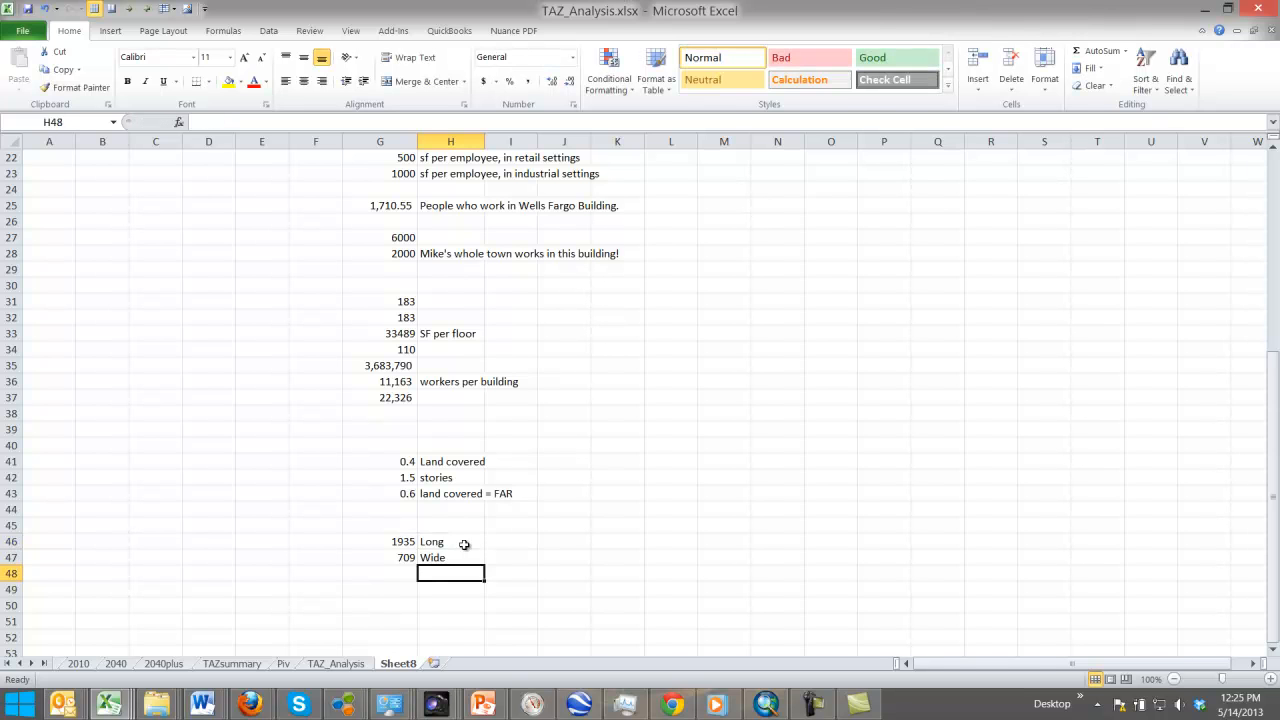
Step: Calculate the zone's area in G48 by multiplying G46 by G47, and label it "SF" in H48
left_click(410, 575)
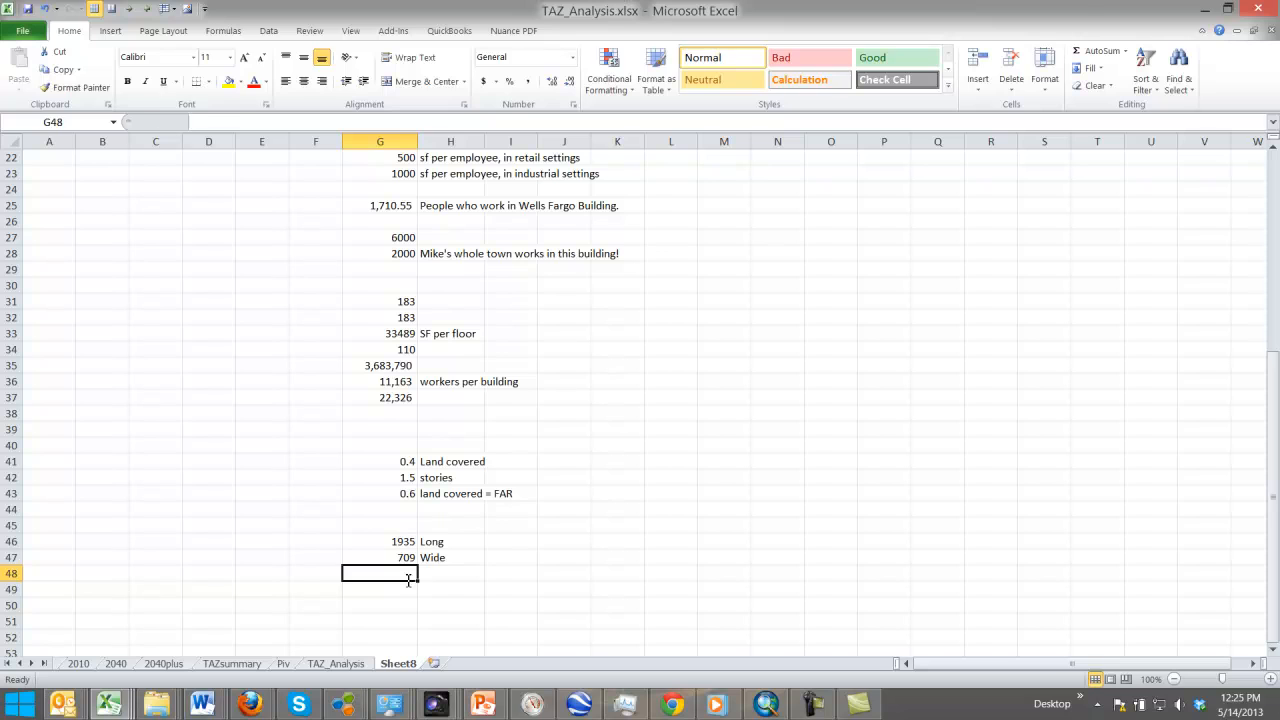
type("=")
left_click(403, 543)
type("*")
left_click(403, 557)
key("Return")
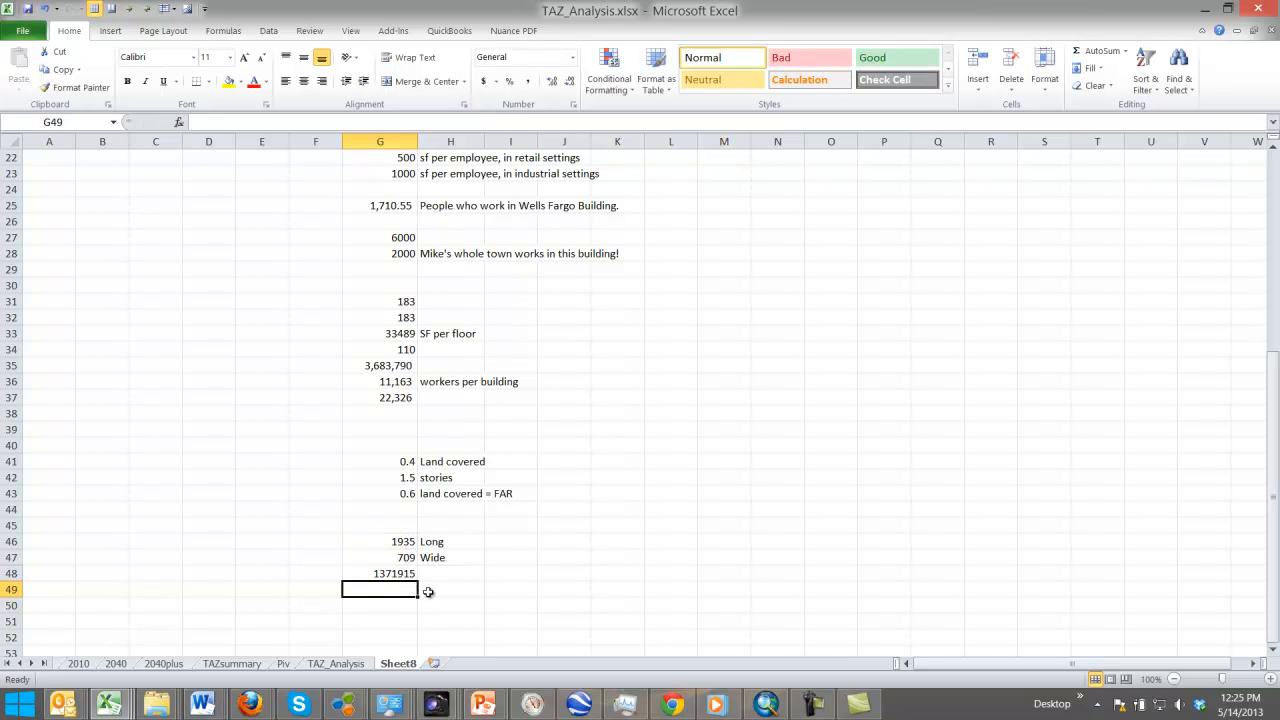
left_click(405, 577)
left_click(463, 576)
type("SF")
key("Return")
Step: Convert the area to acres in G49 by dividing G48 by 43560, and label it "Acres in the zone" in H49
left_click(409, 591)
type("=")
left_click(385, 576)
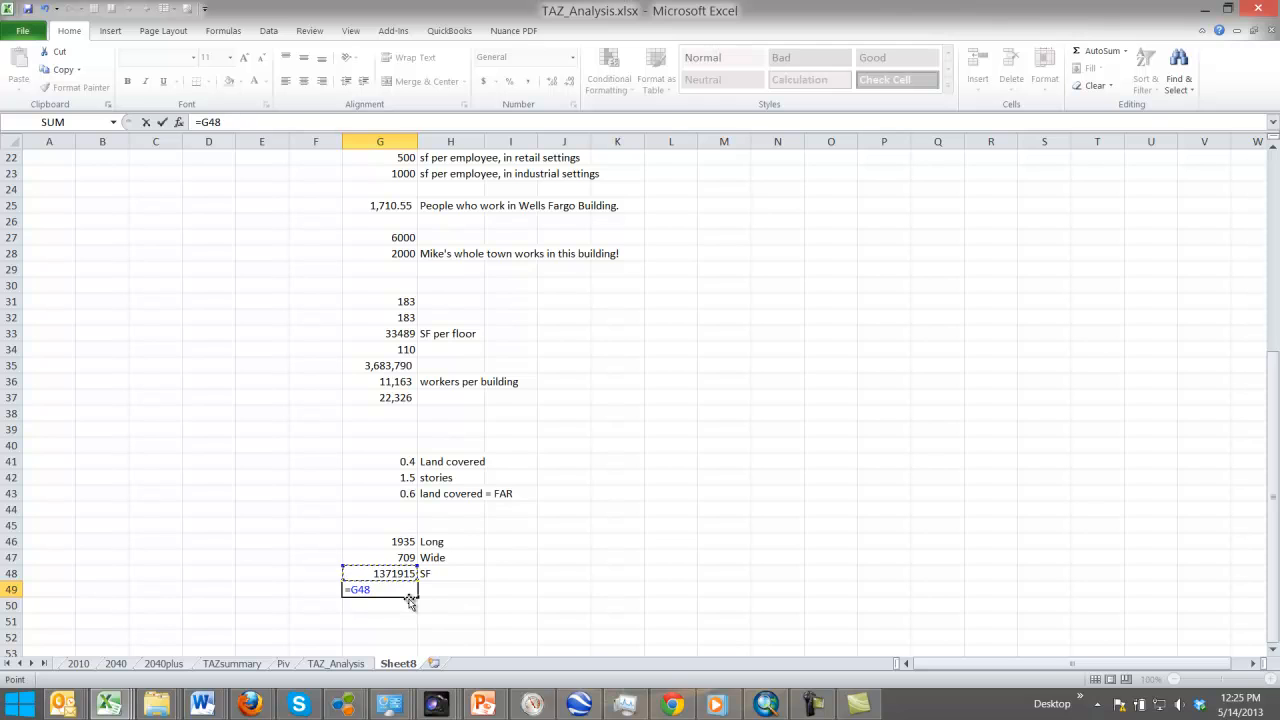
type("/43560")
key("Return")
left_click(443, 591)
type("Ac")
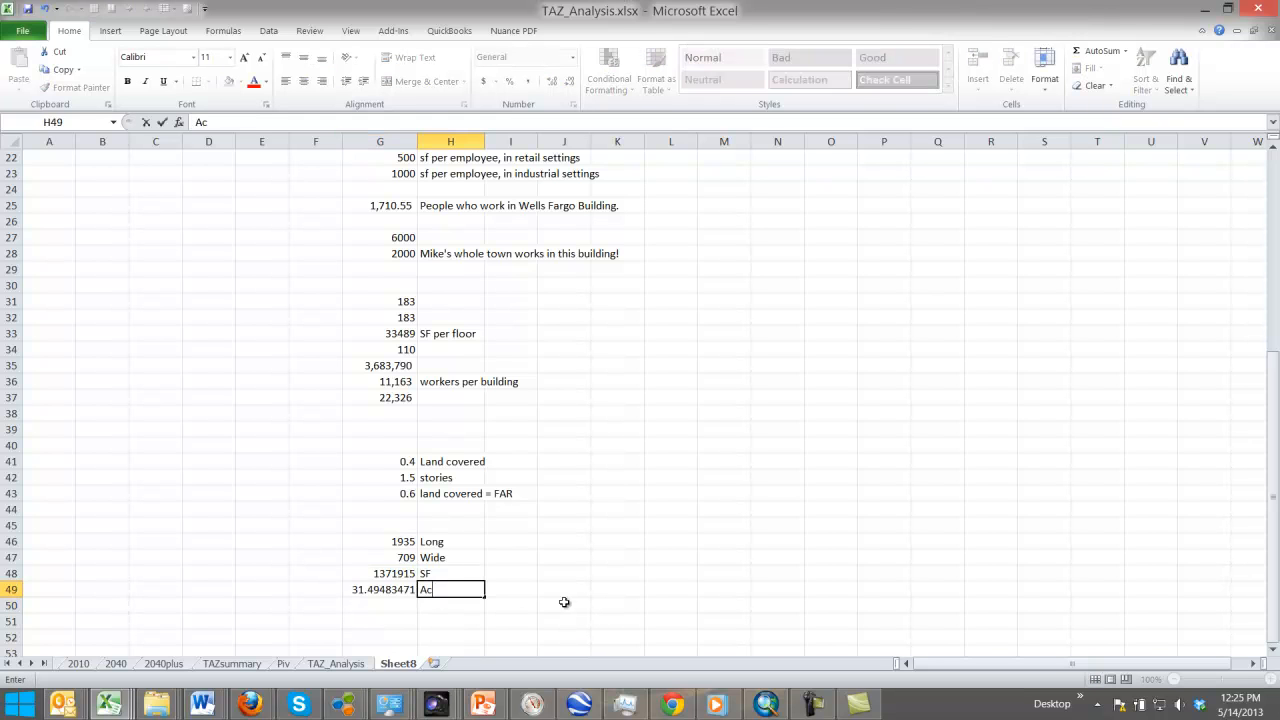
type("res in the zone")
key("Return")
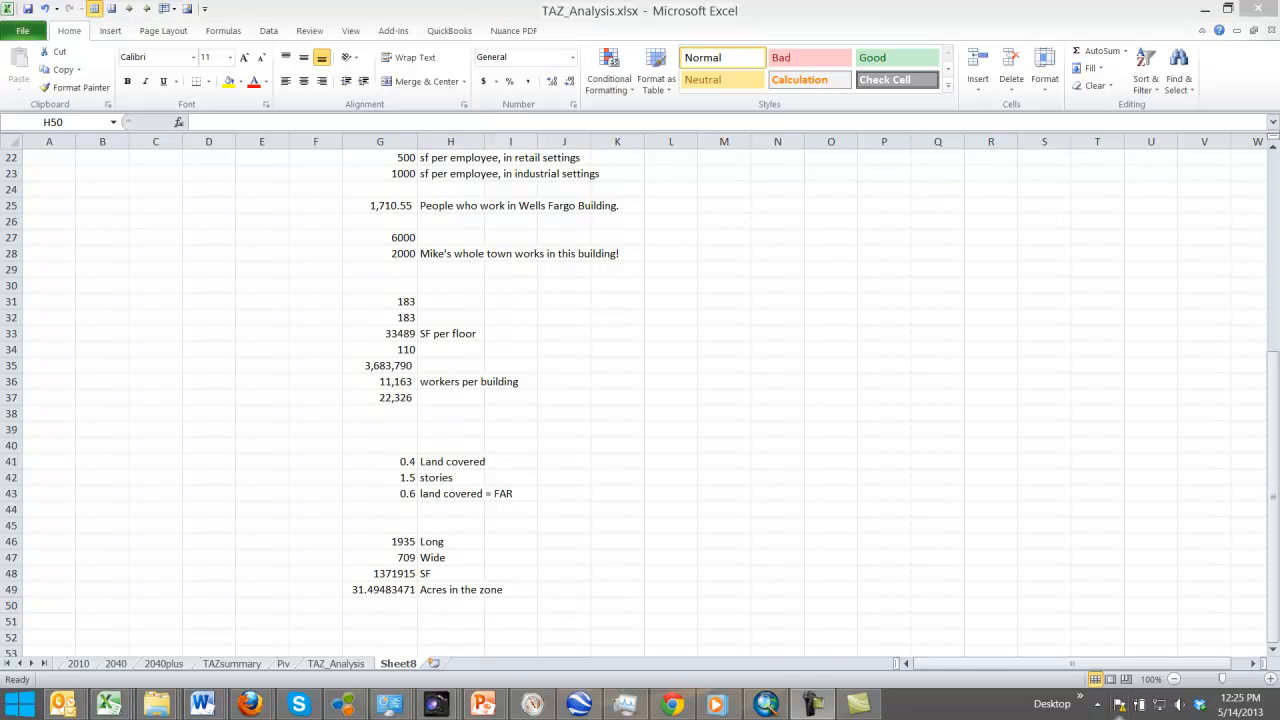
Step: Calculate the acres of floor space in G50 with a formula multiplying G49 by the FAR in G43
left_click(420, 612)
left_click(405, 608)
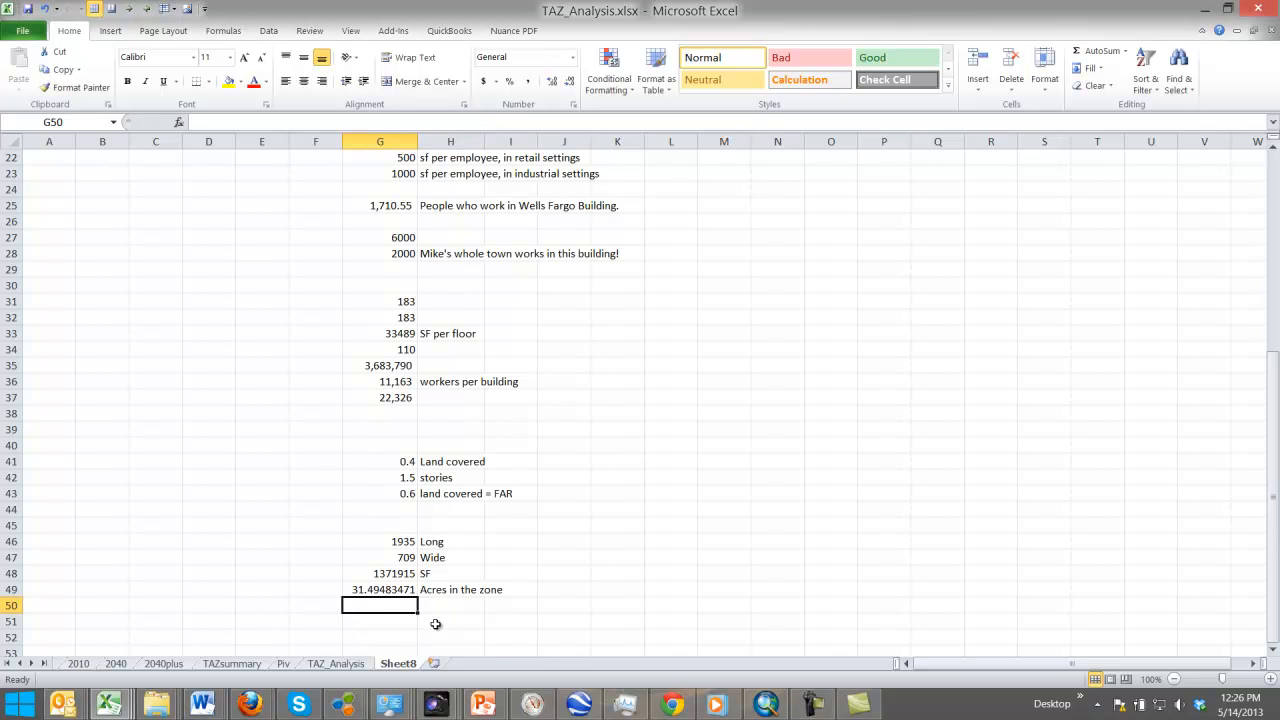
type("=")
left_click(393, 590)
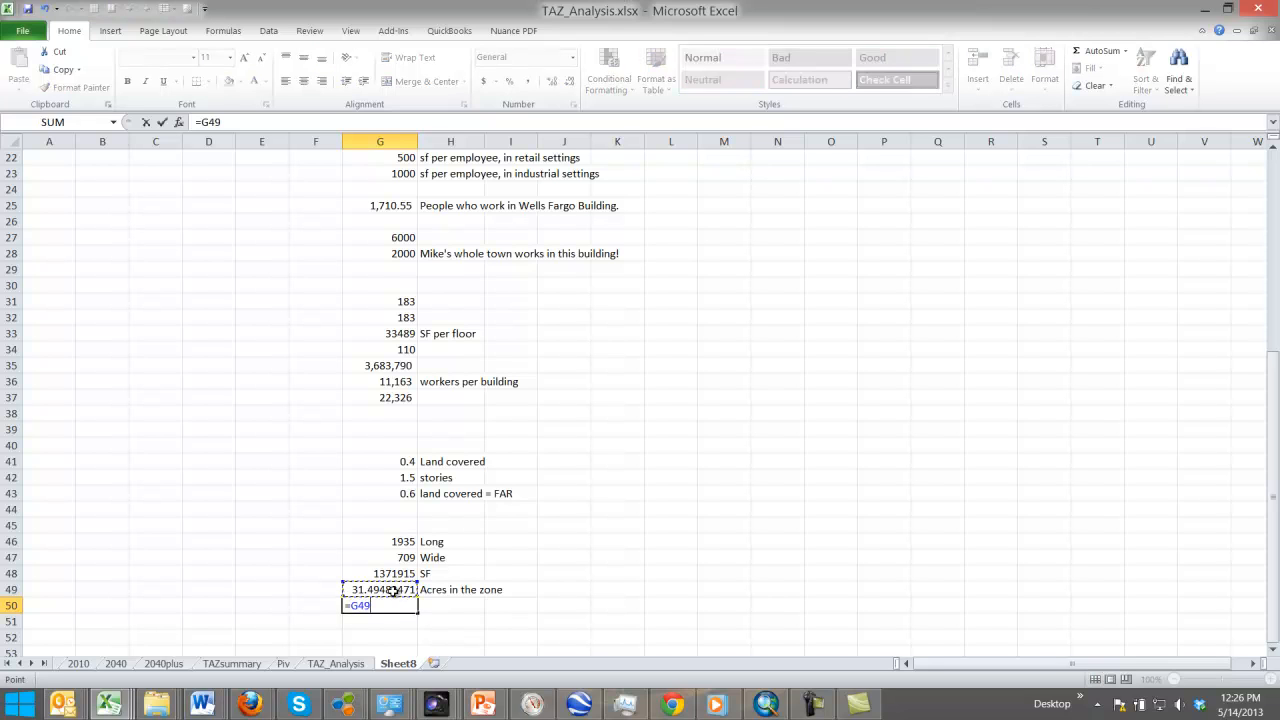
type("*")
left_click(410, 494)
key("Return")
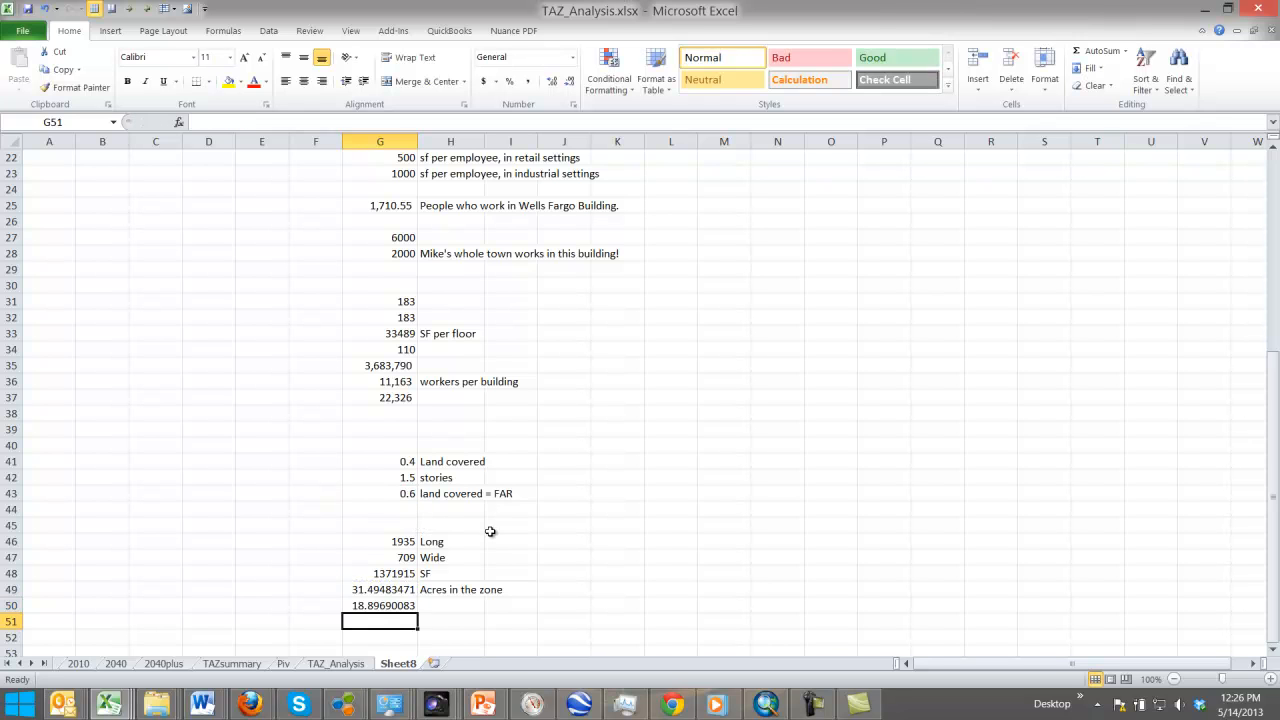
Step: Label the floor space acreage in H50 as "Acres under a roof"
left_click(453, 606)
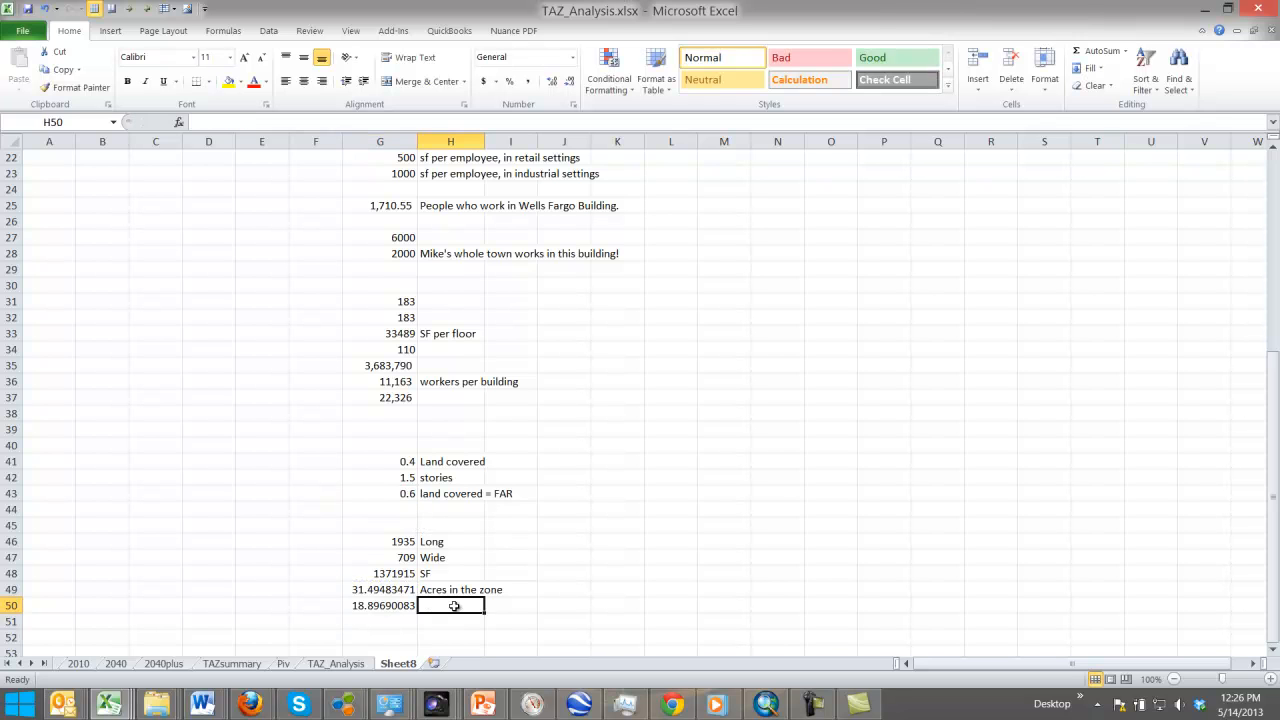
type("Acres ")
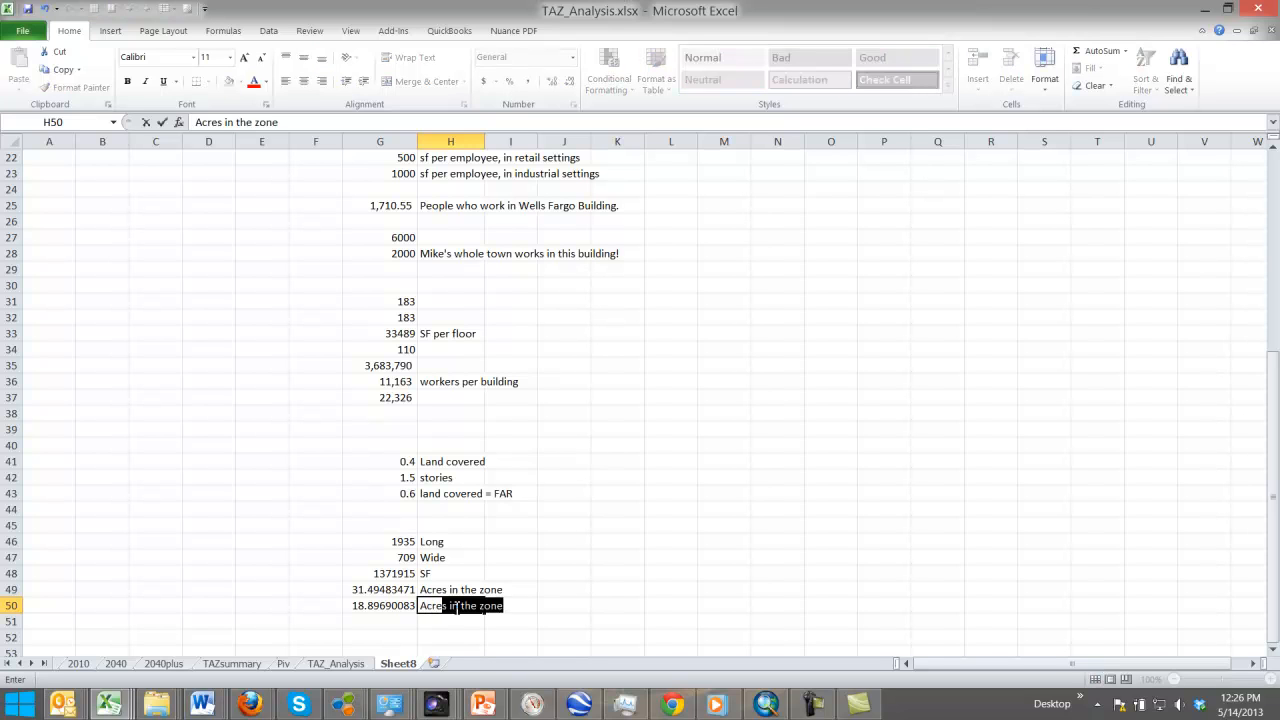
type("under a")
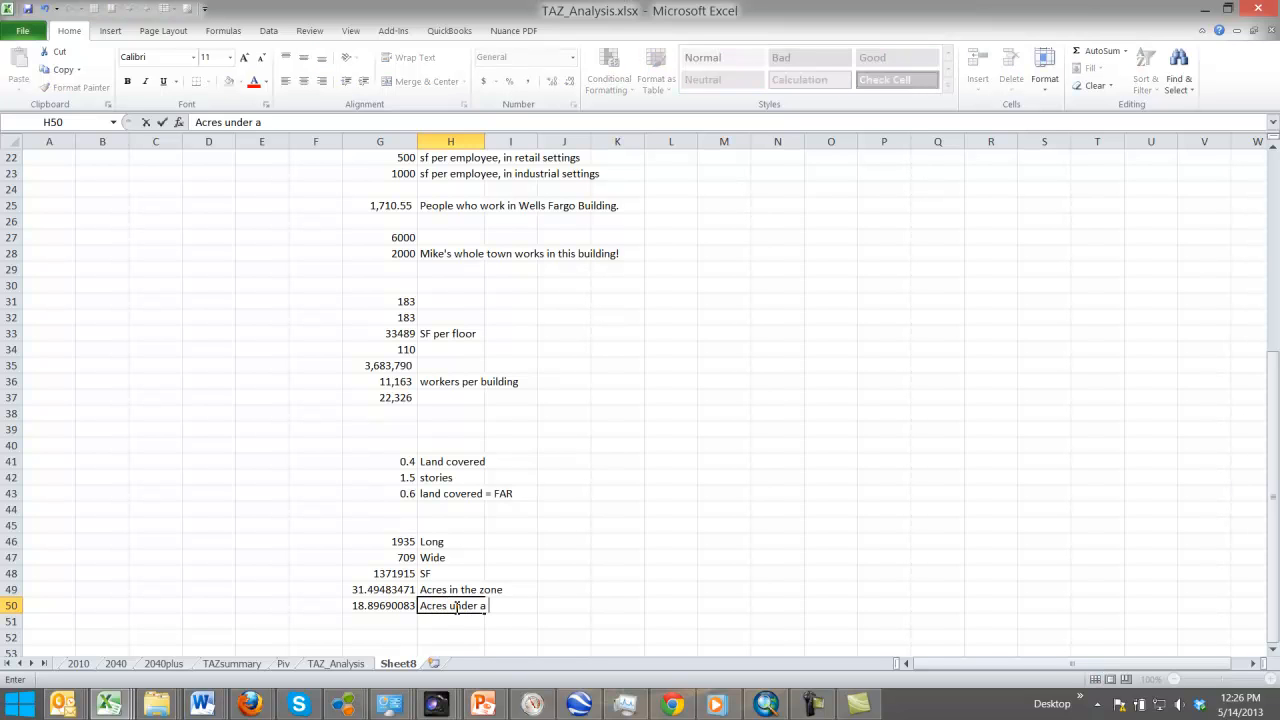
type(" roof")
key("Return")
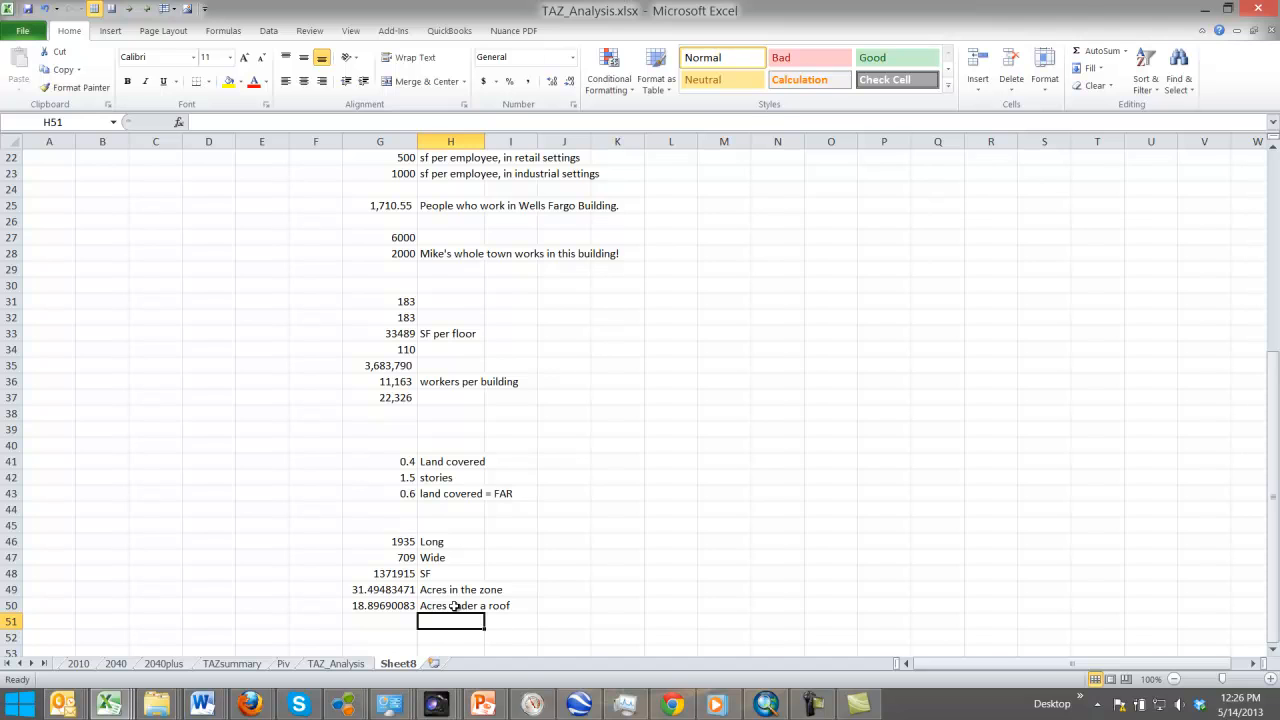
Step: Convert the roofed acres to square feet in G51 by multiplying G50 by 43560, and label it "SF of commercial space" in H51
left_click(390, 621)
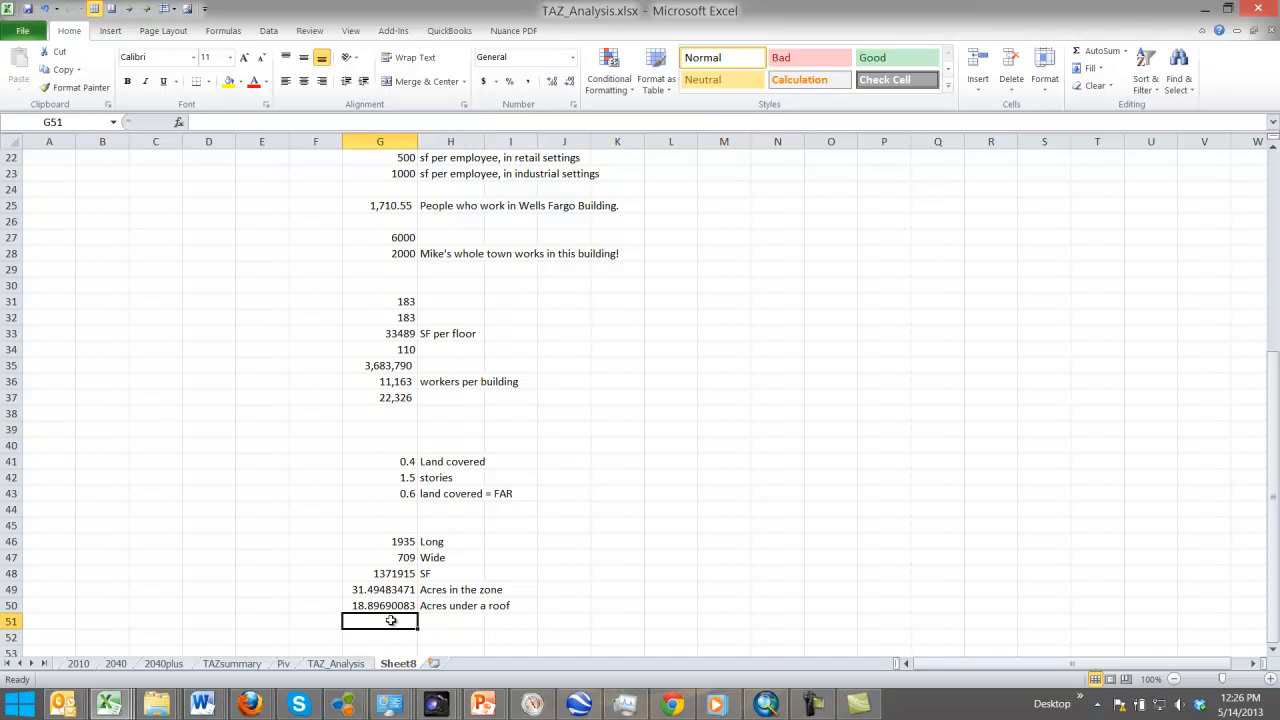
scroll(390, 621, "down", 2)
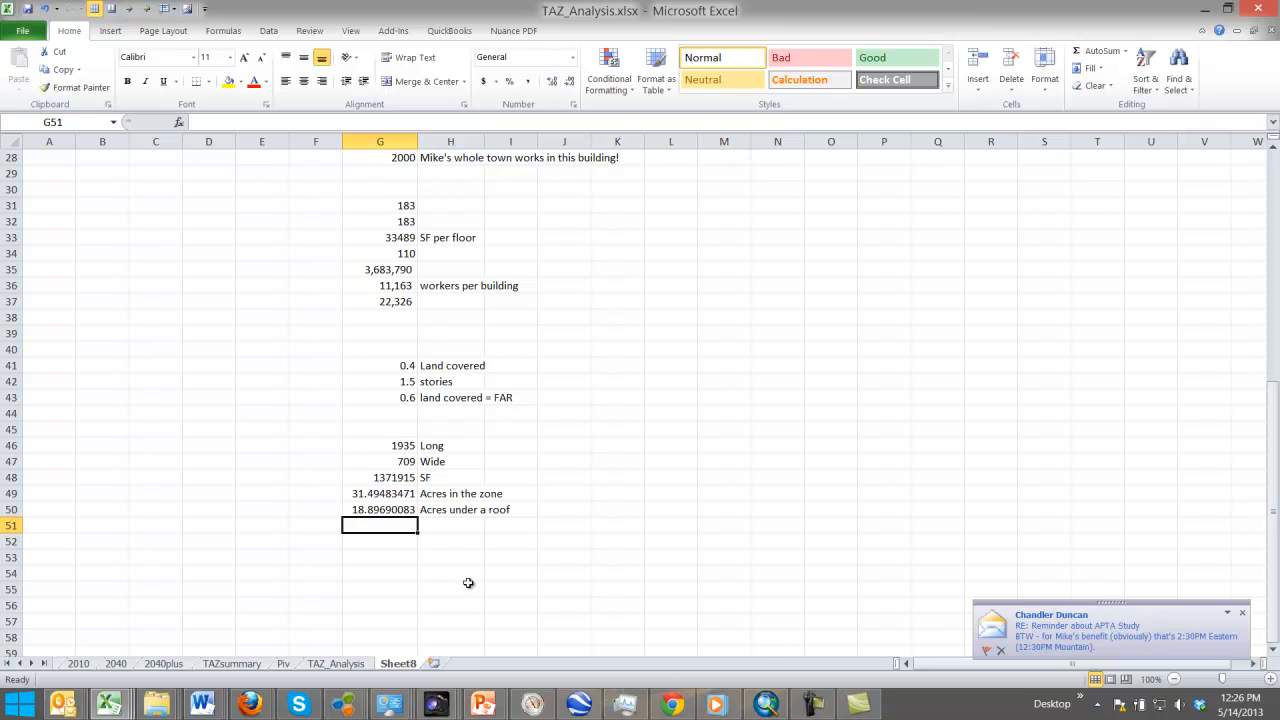
type("=")
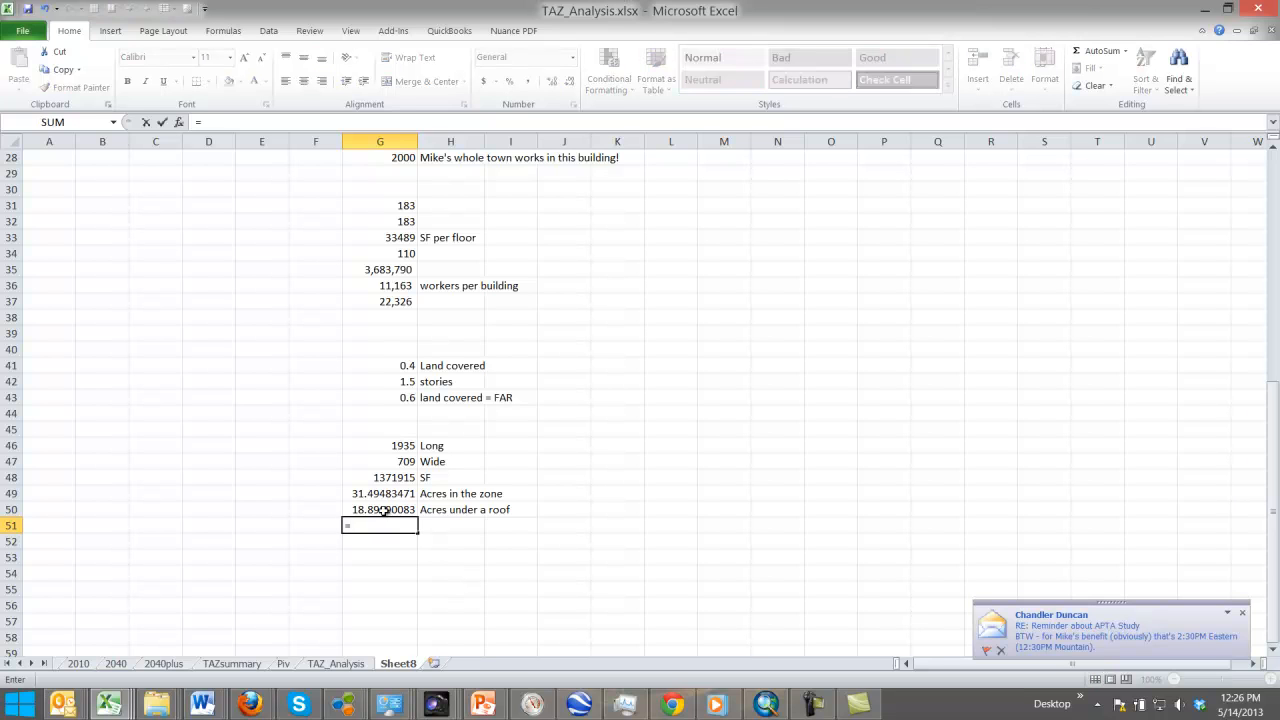
left_click(381, 510)
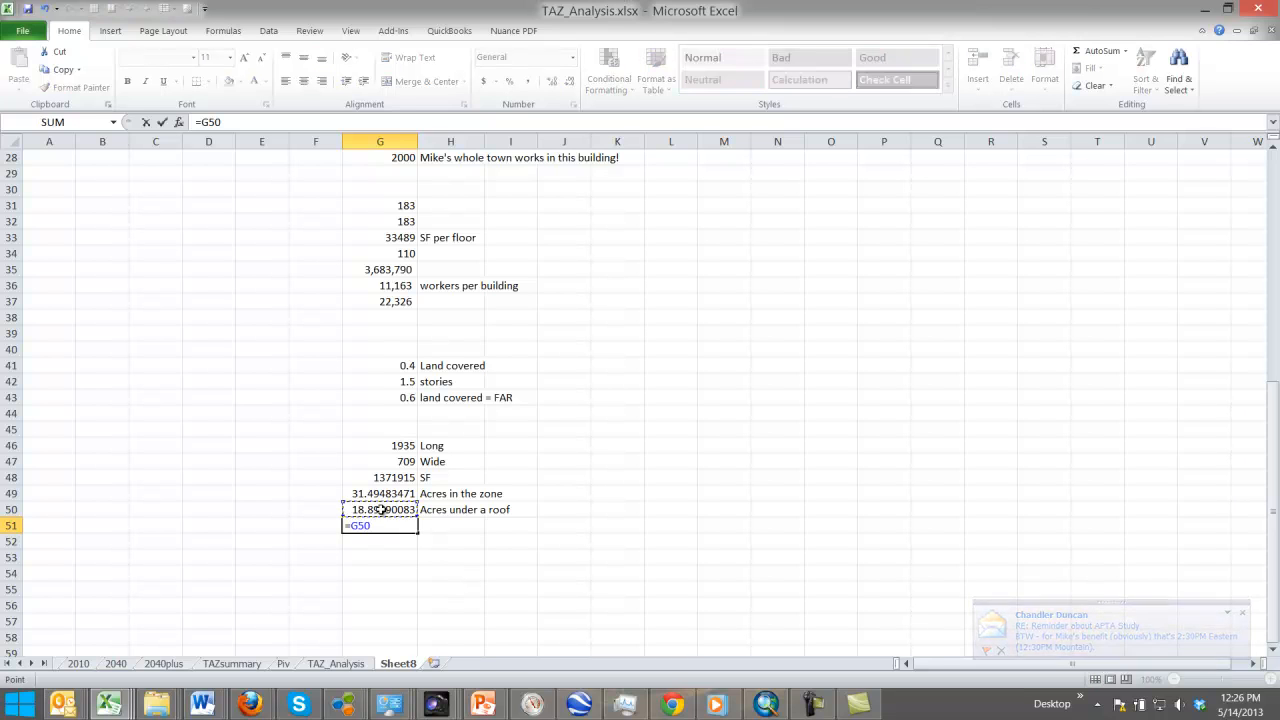
type("*43560")
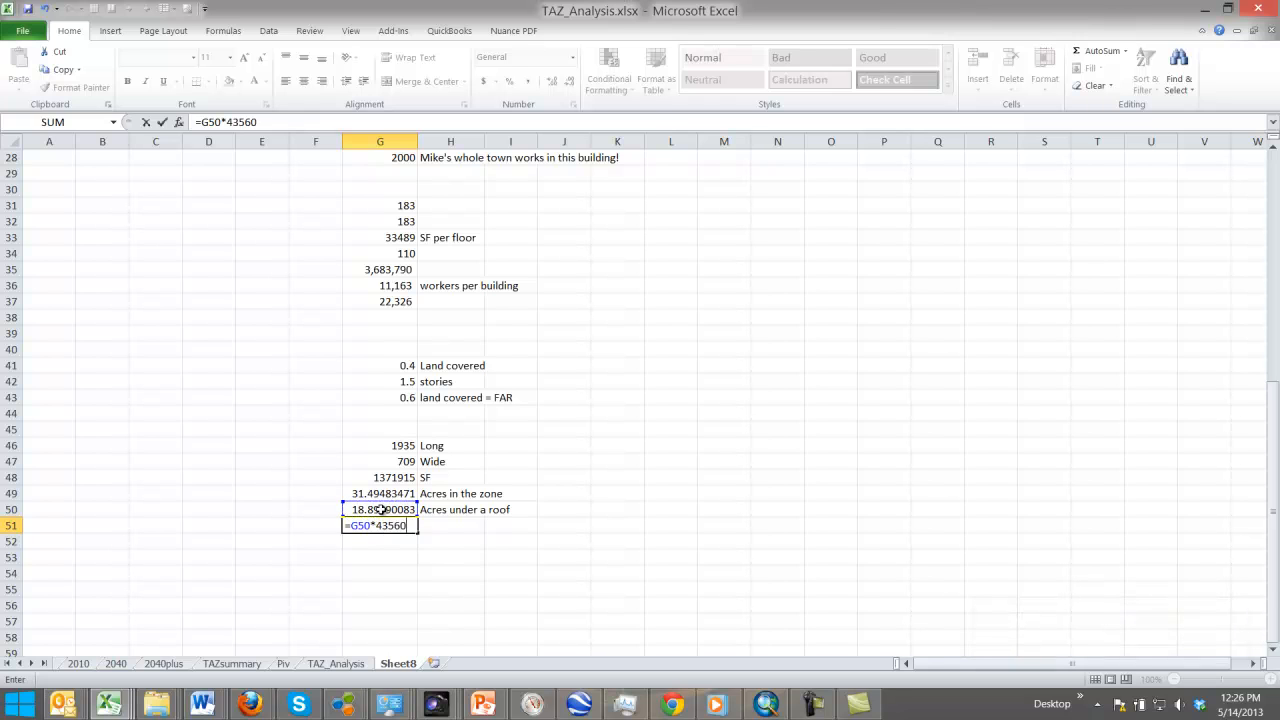
key("Return")
left_click(447, 528)
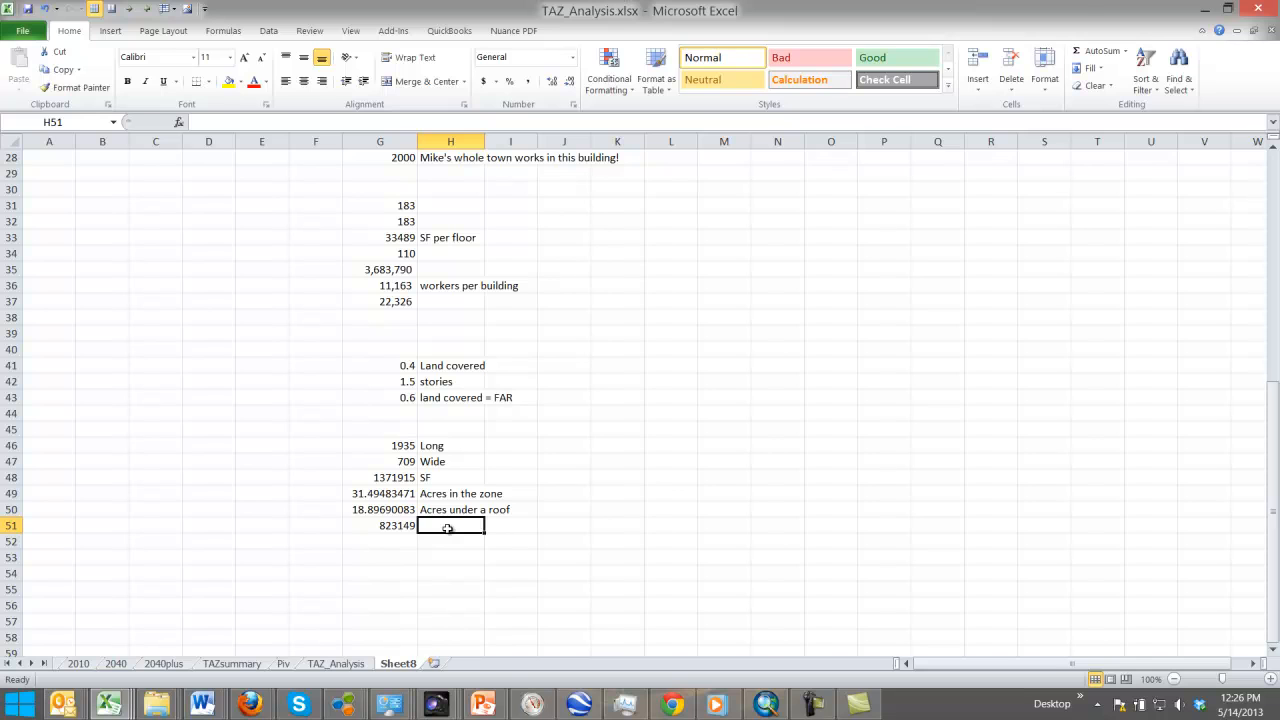
type("SF of commercial space")
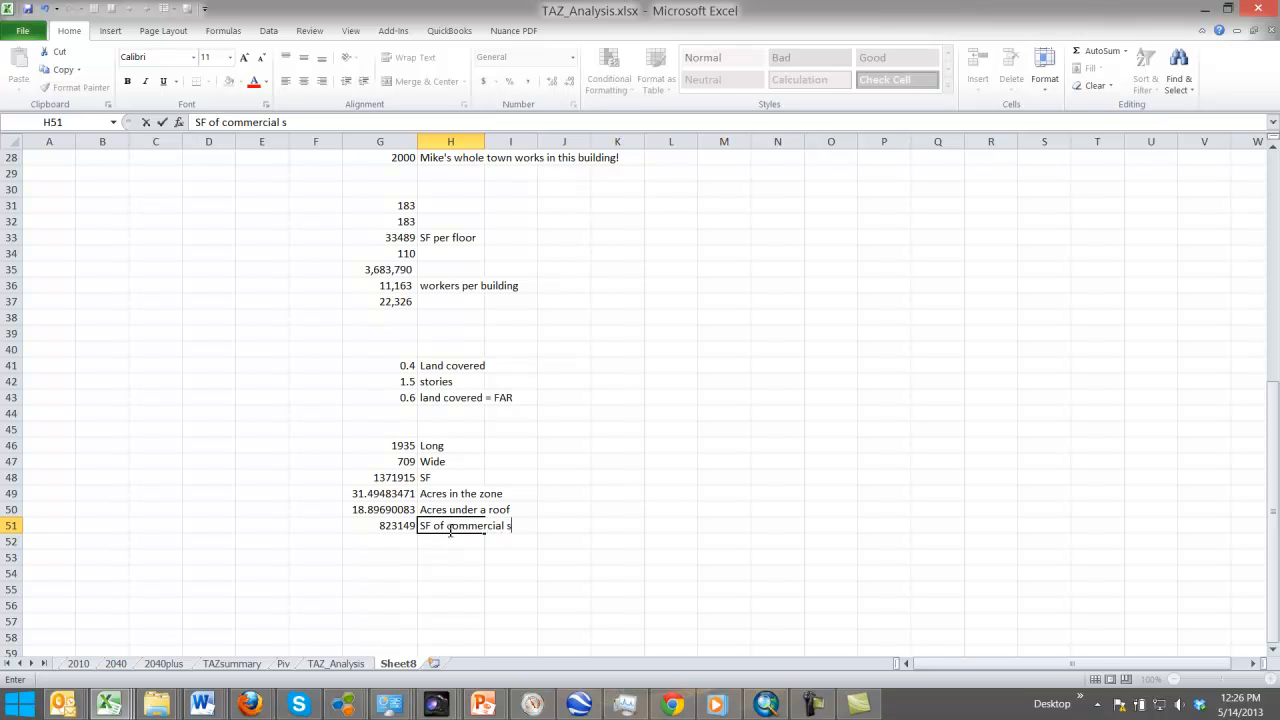
key("Return")
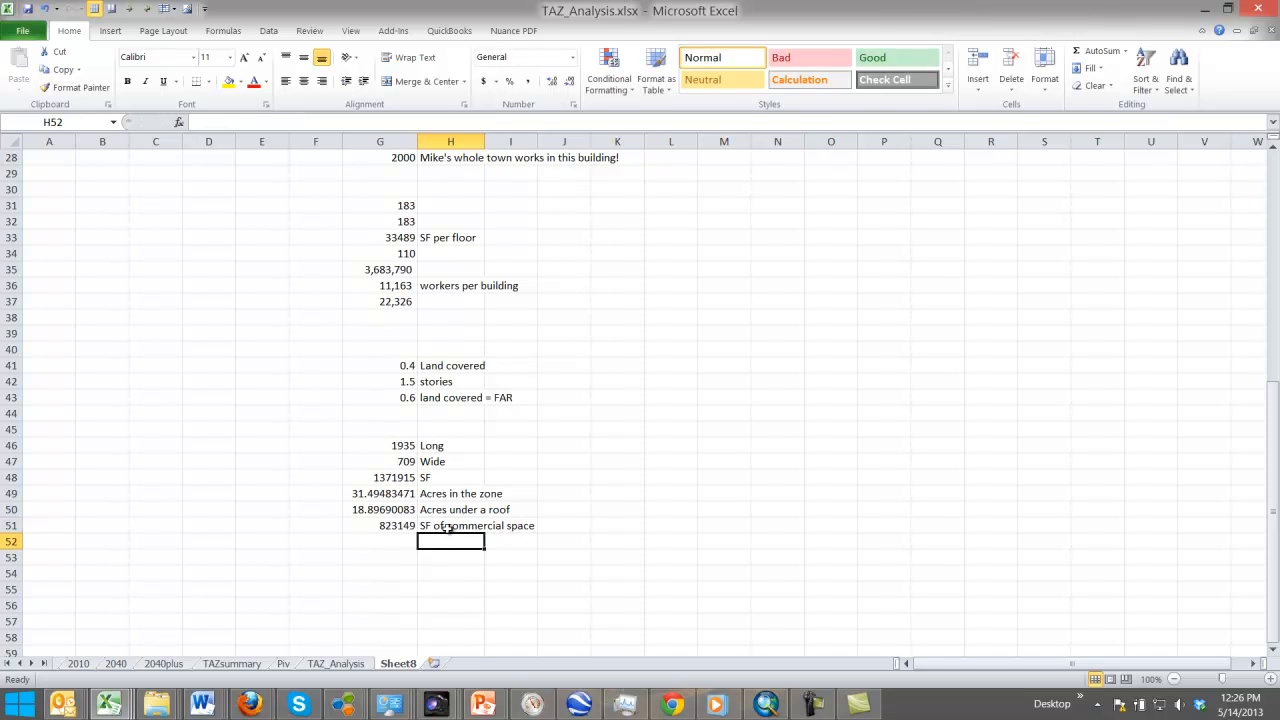
Step: Format the commercial square footage in G51 with a thousands separator and no decimals
left_click(388, 528)
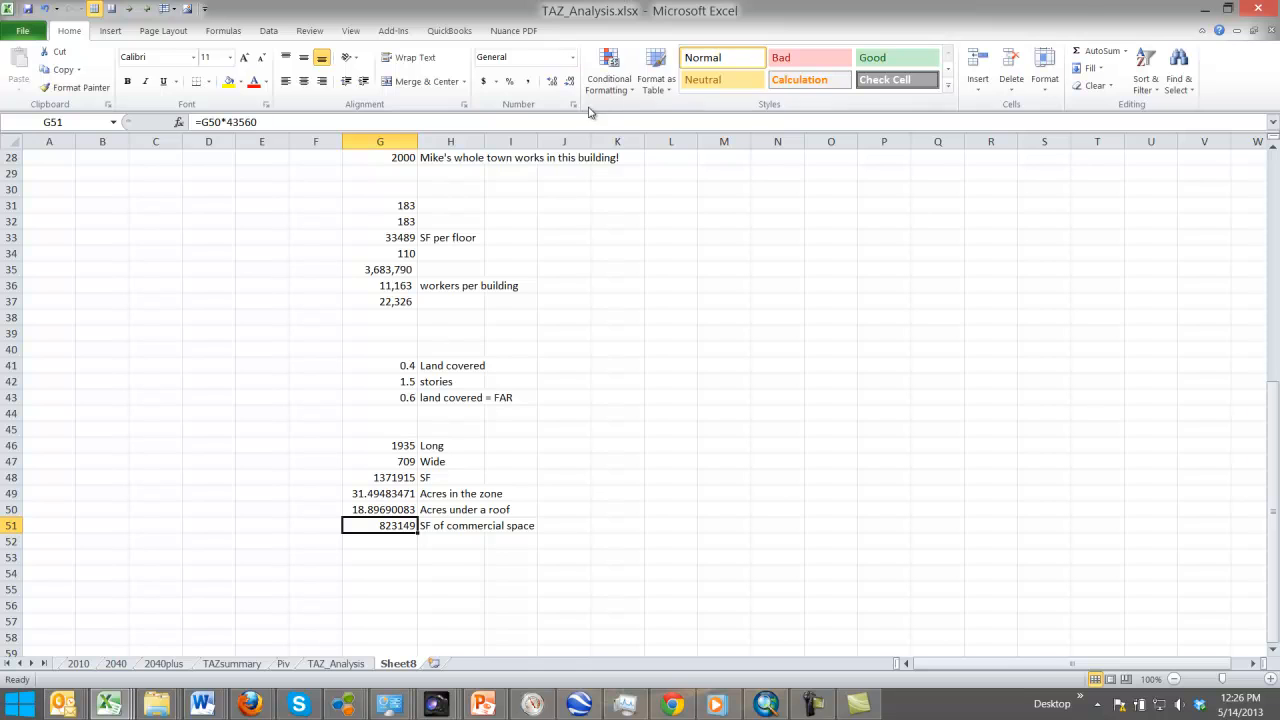
left_click(528, 84)
left_click(569, 82)
left_click(569, 82)
left_click(398, 541)
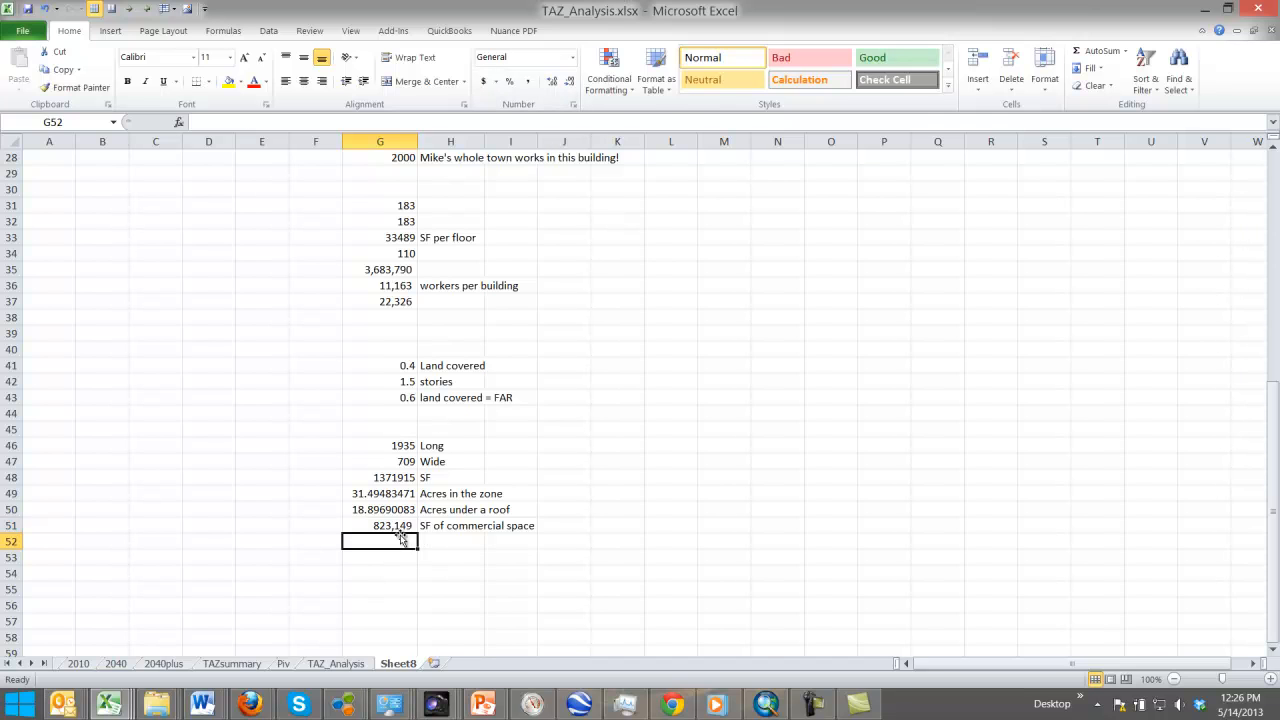
left_click(378, 570)
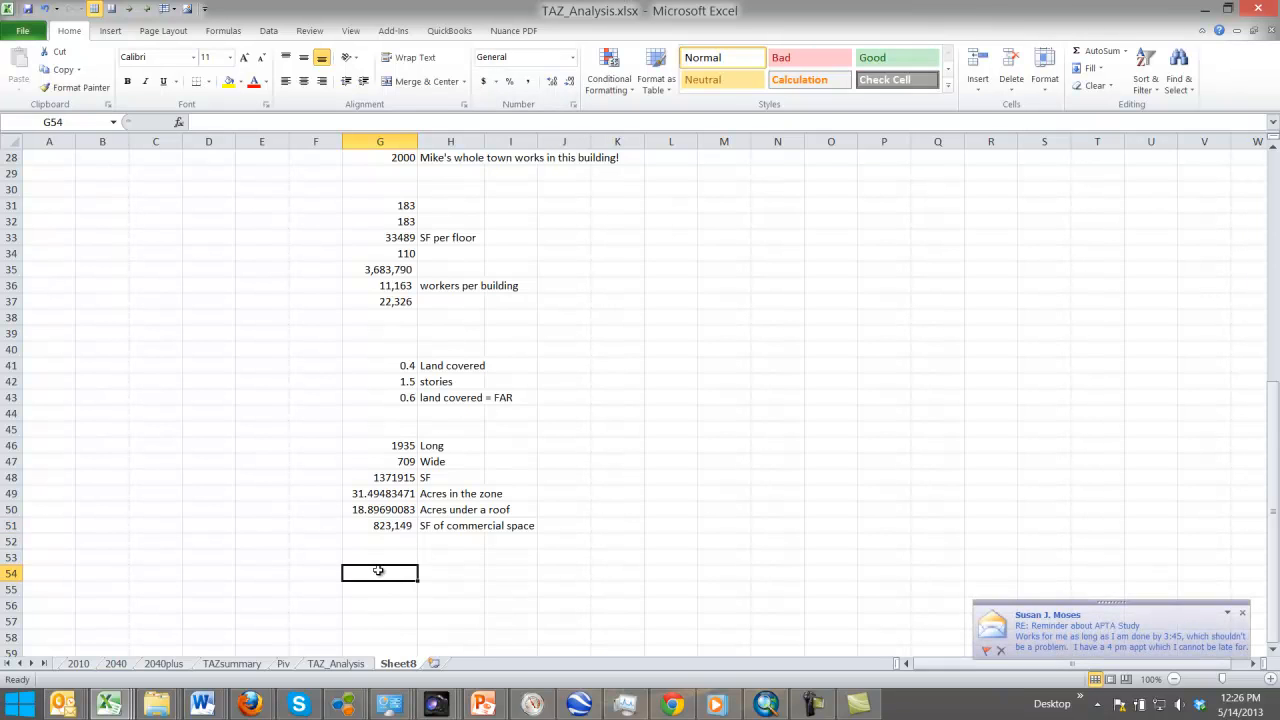
Step: Try calculating the zone's employees directly in G52 by dividing G51 by 400
left_click(398, 543)
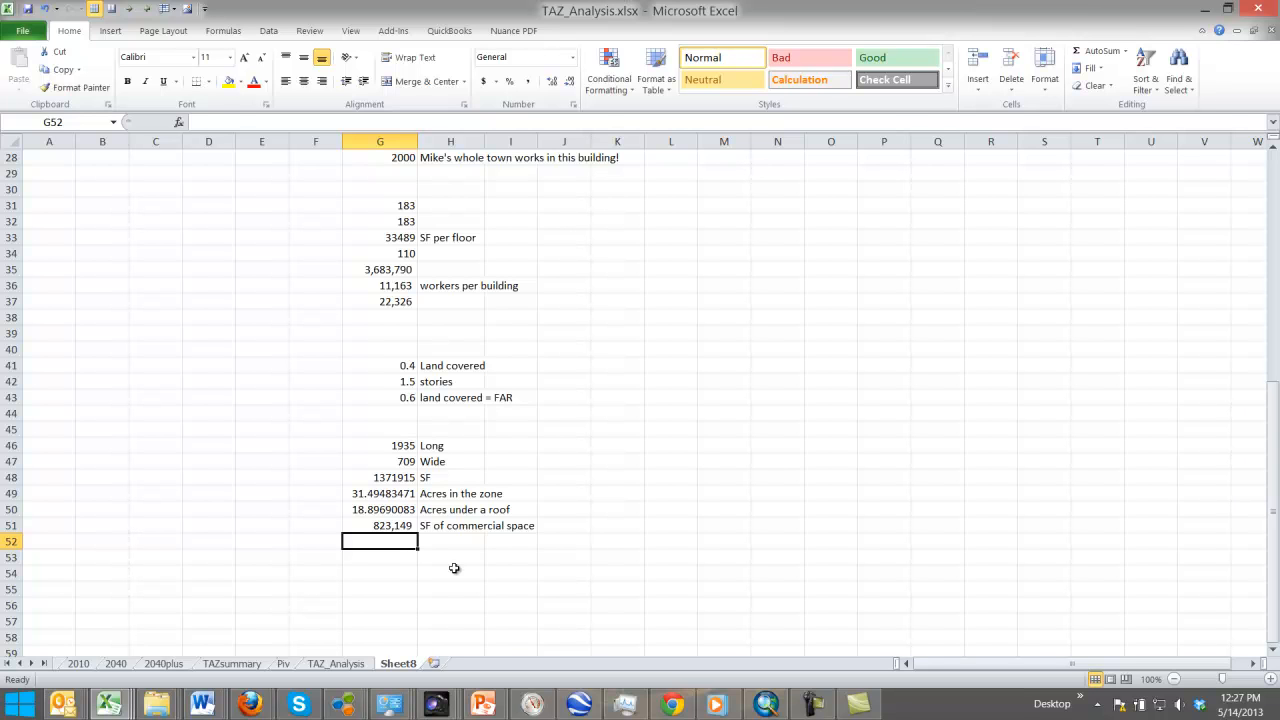
type("=")
left_click(396, 527)
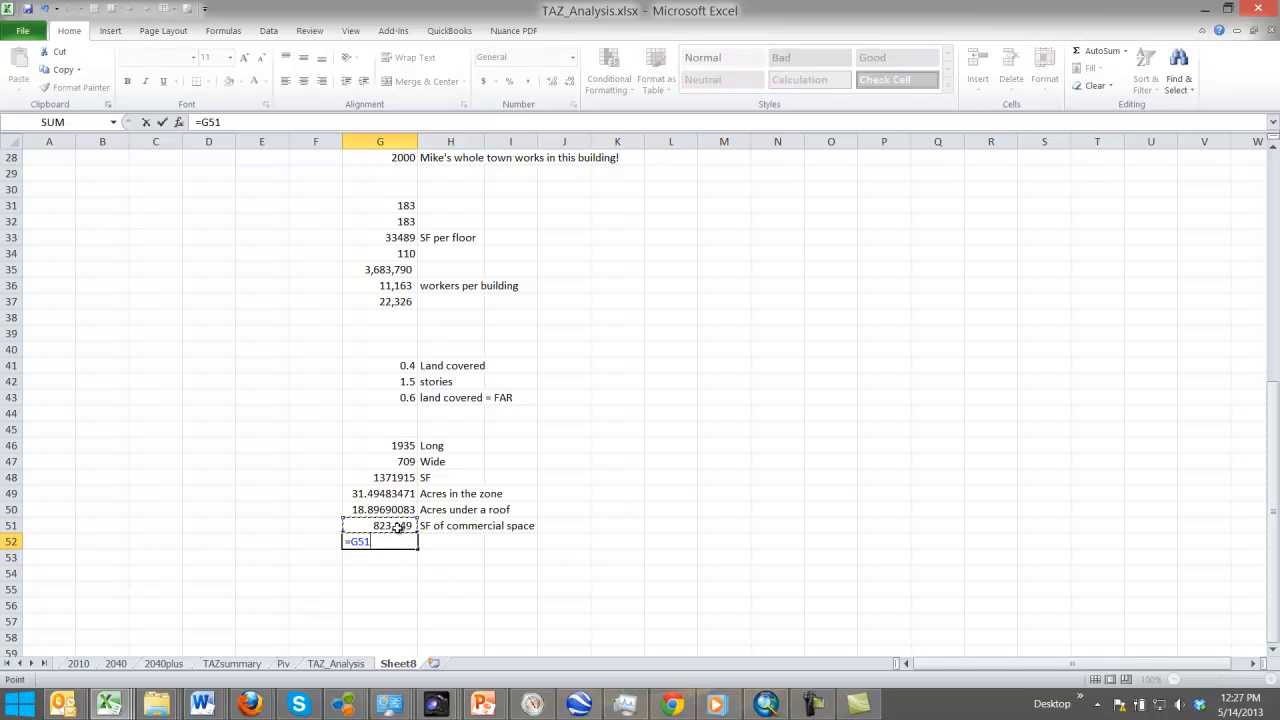
type("/400")
key("Return")
left_click(461, 542)
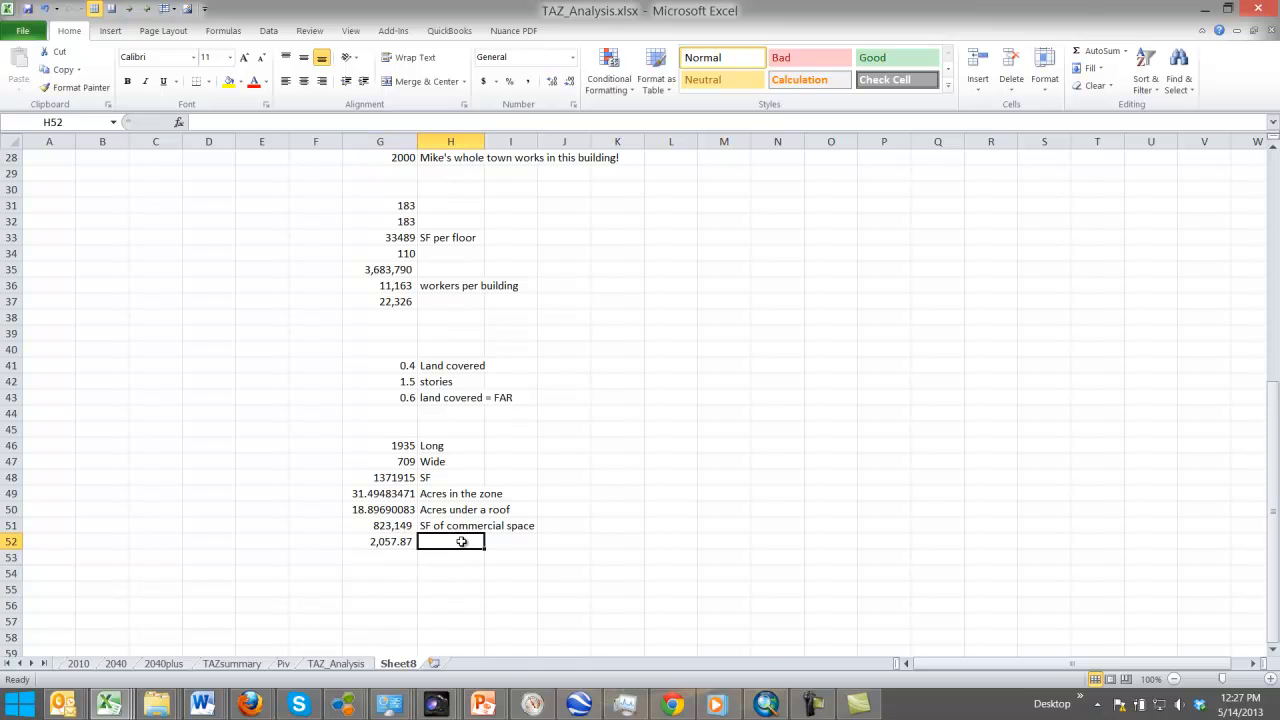
Step: Replace the formula in G52 with the value 400 and label it "Average SF per employee (guess)" in H52
left_click(406, 546)
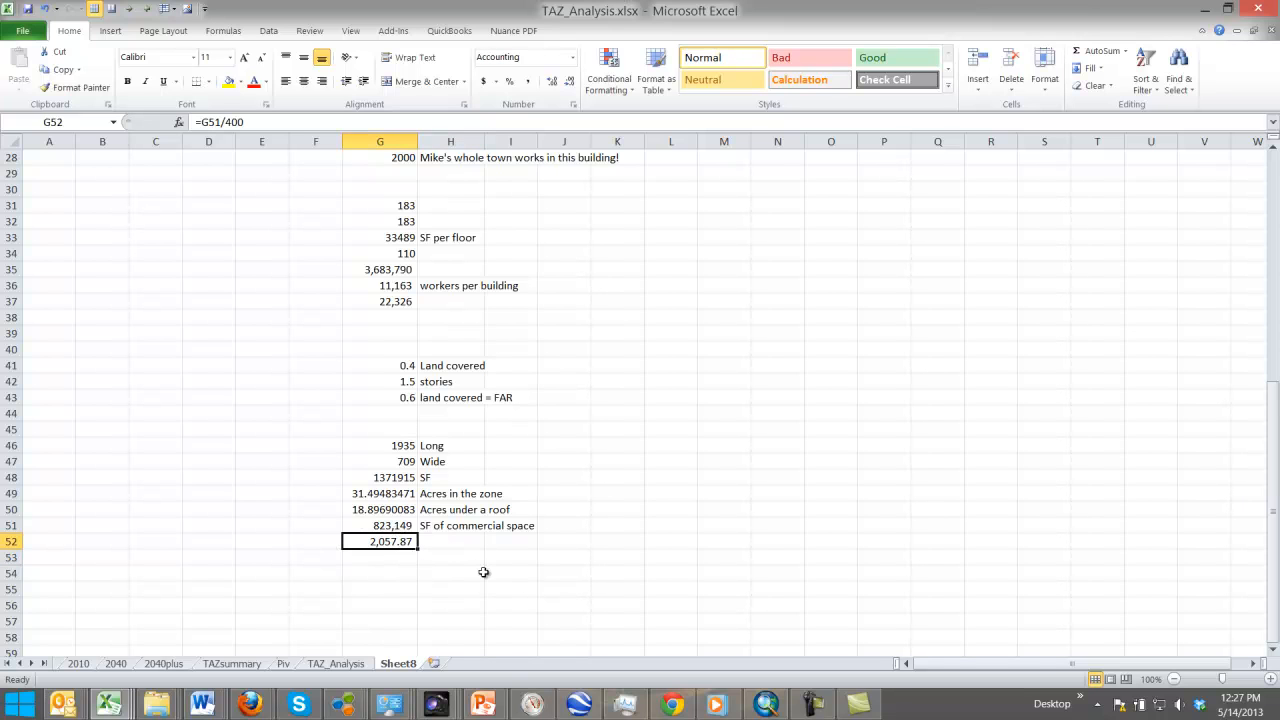
key("Delete")
type("400")
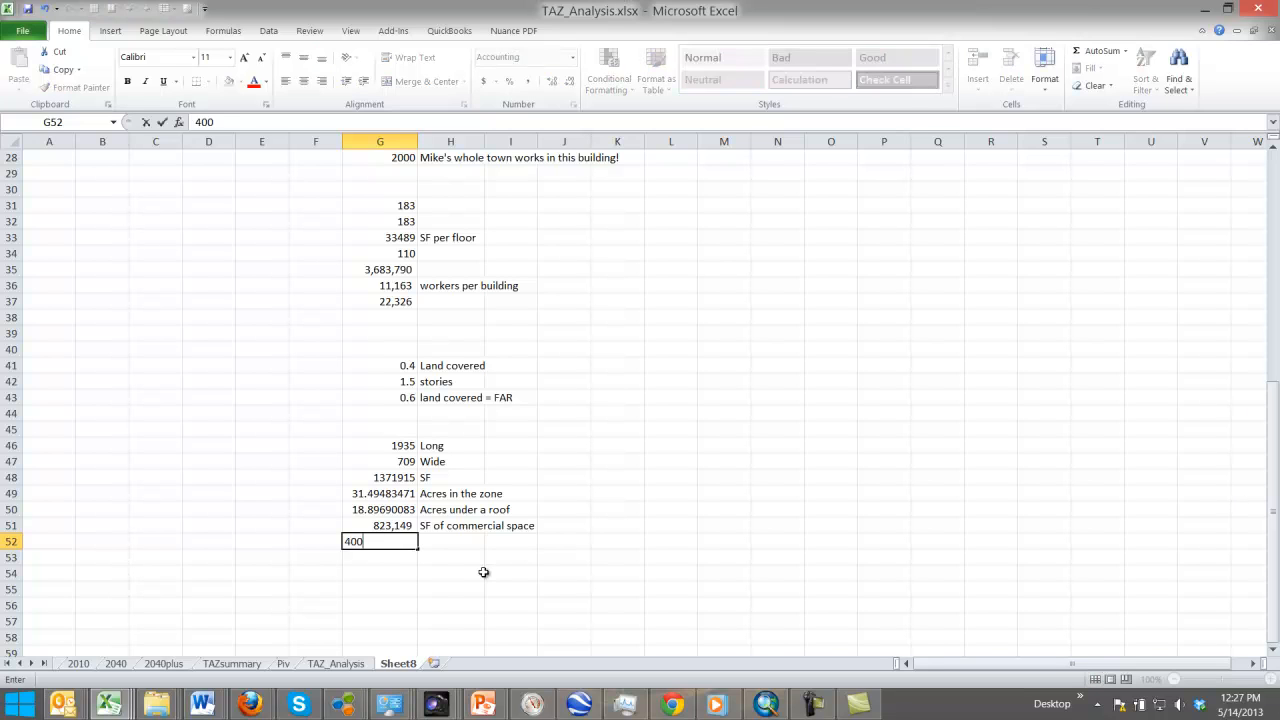
key("Tab")
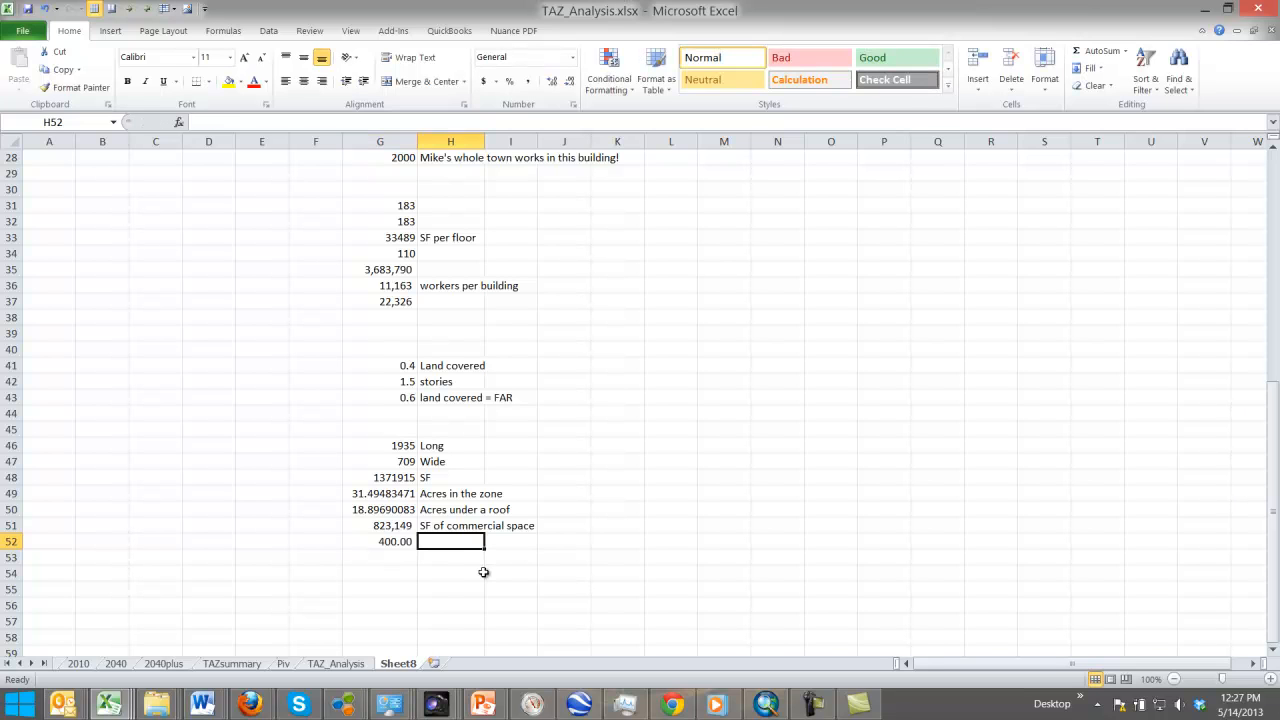
type("Average")
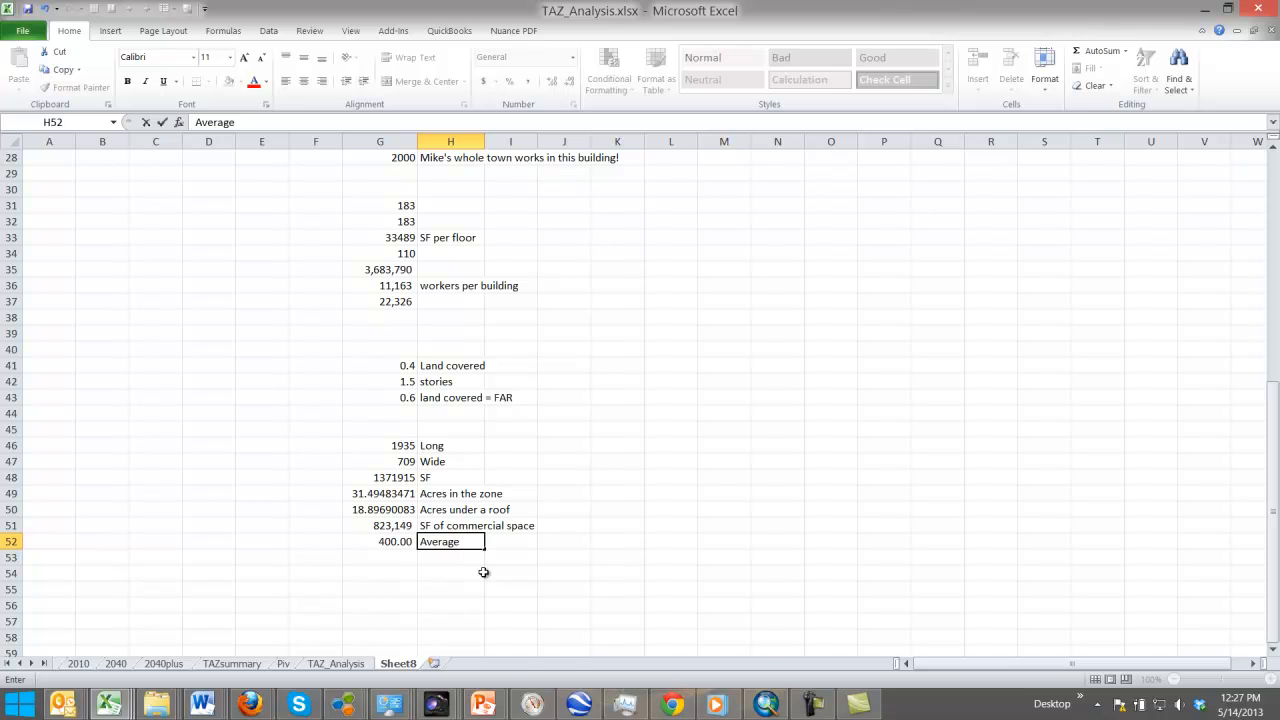
type(" SF per employee")
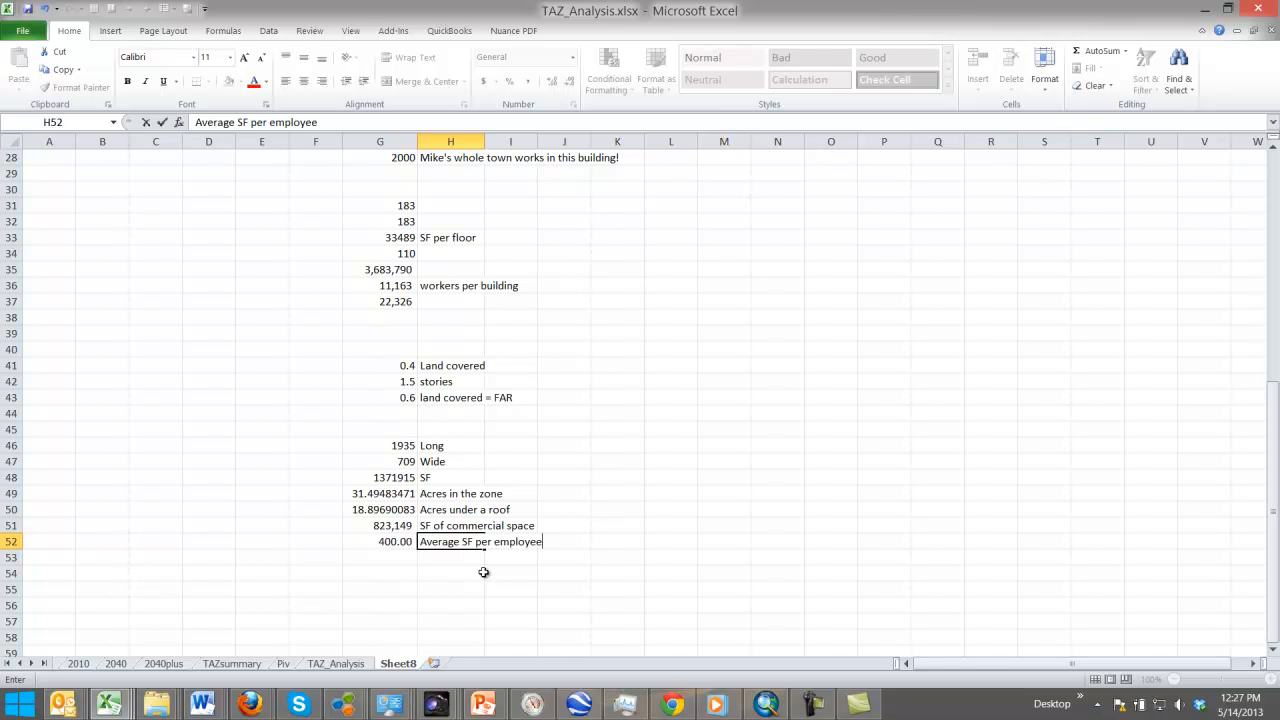
type(" (guess)")
key("Return")
Step: Calculate the zone's number of employees in G53 by dividing the commercial square footage in G51 by G52
left_click(405, 557)
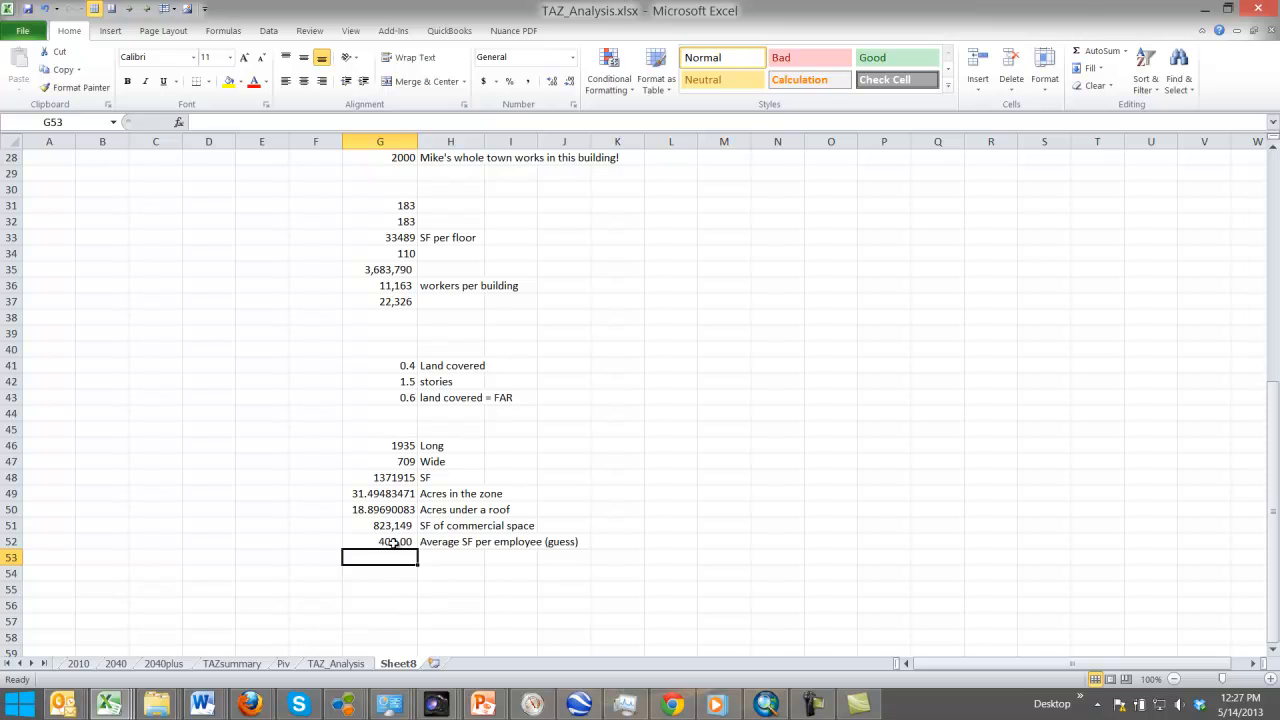
type("=")
left_click(397, 526)
type("/")
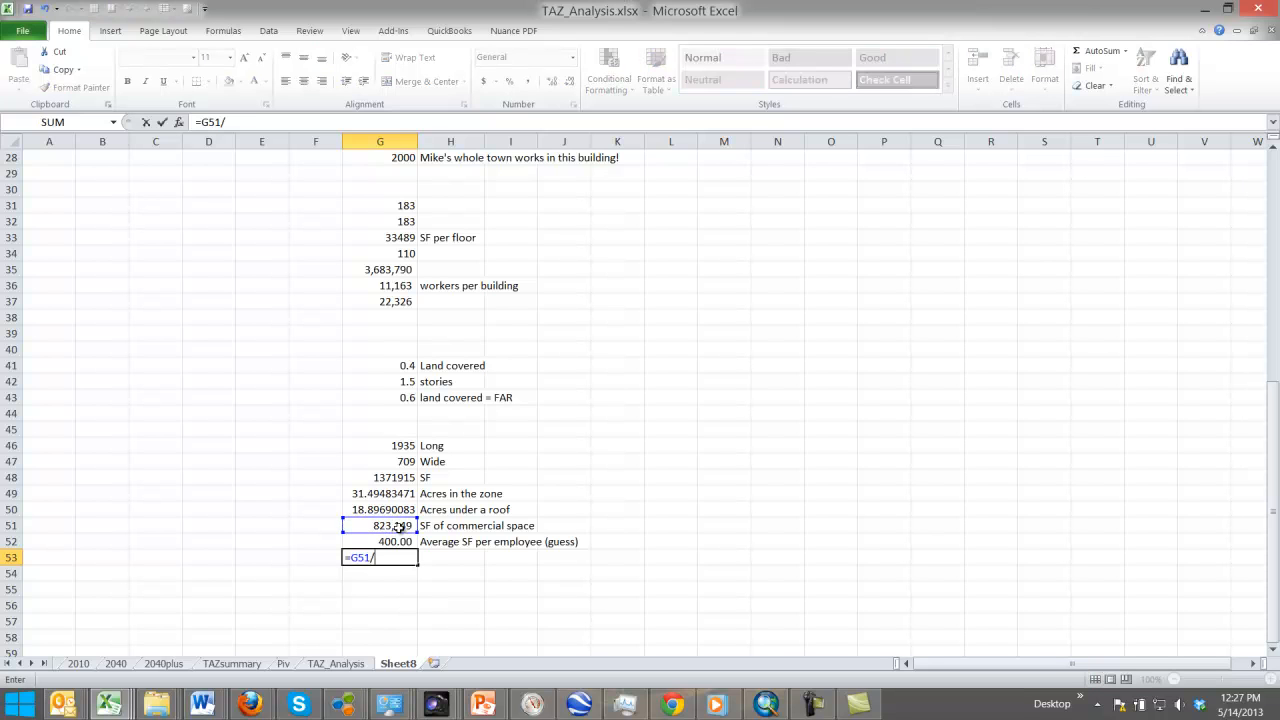
left_click(396, 542)
key("Return")
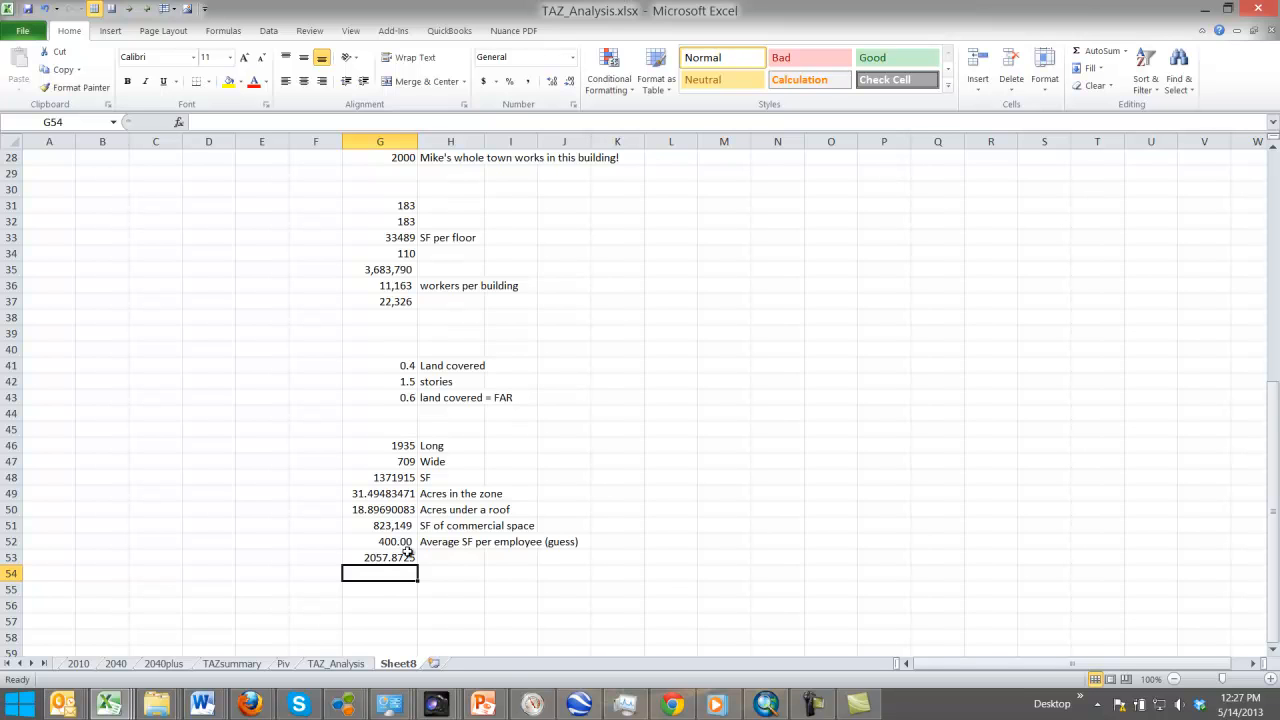
Step: Label the employment result in H53 as "Employees in Zone"
left_click(459, 565)
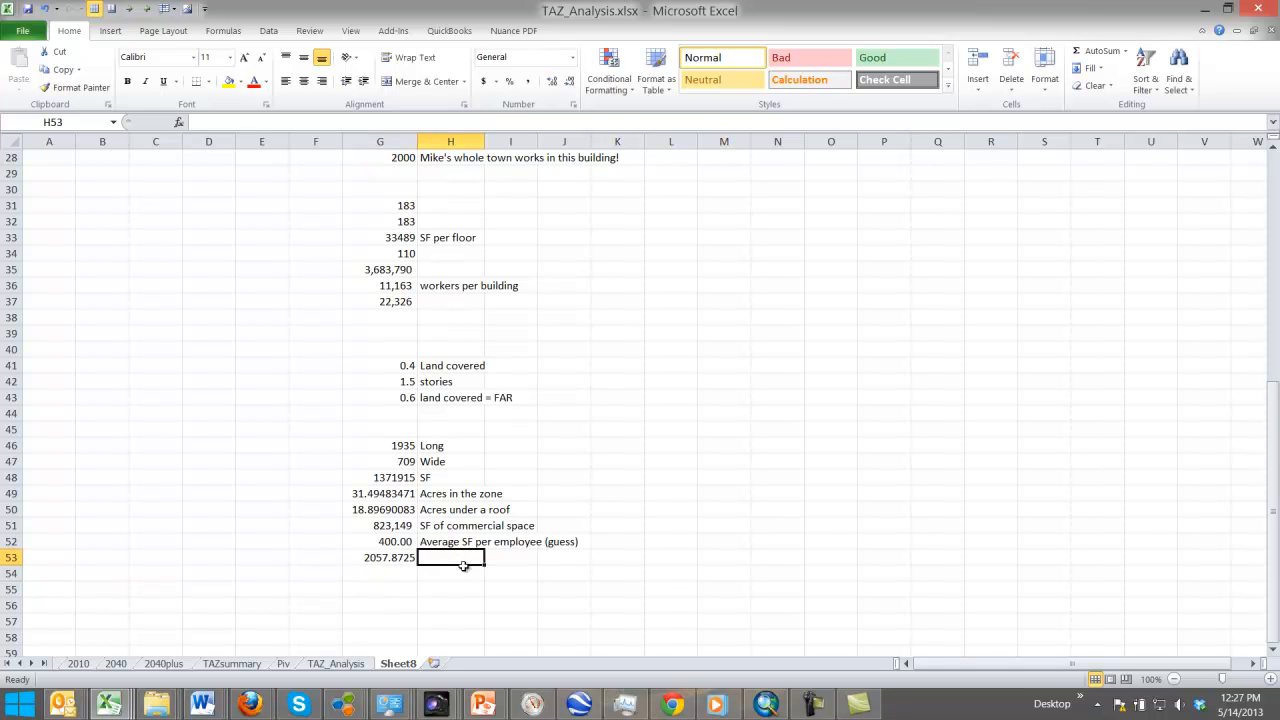
left_click(376, 562)
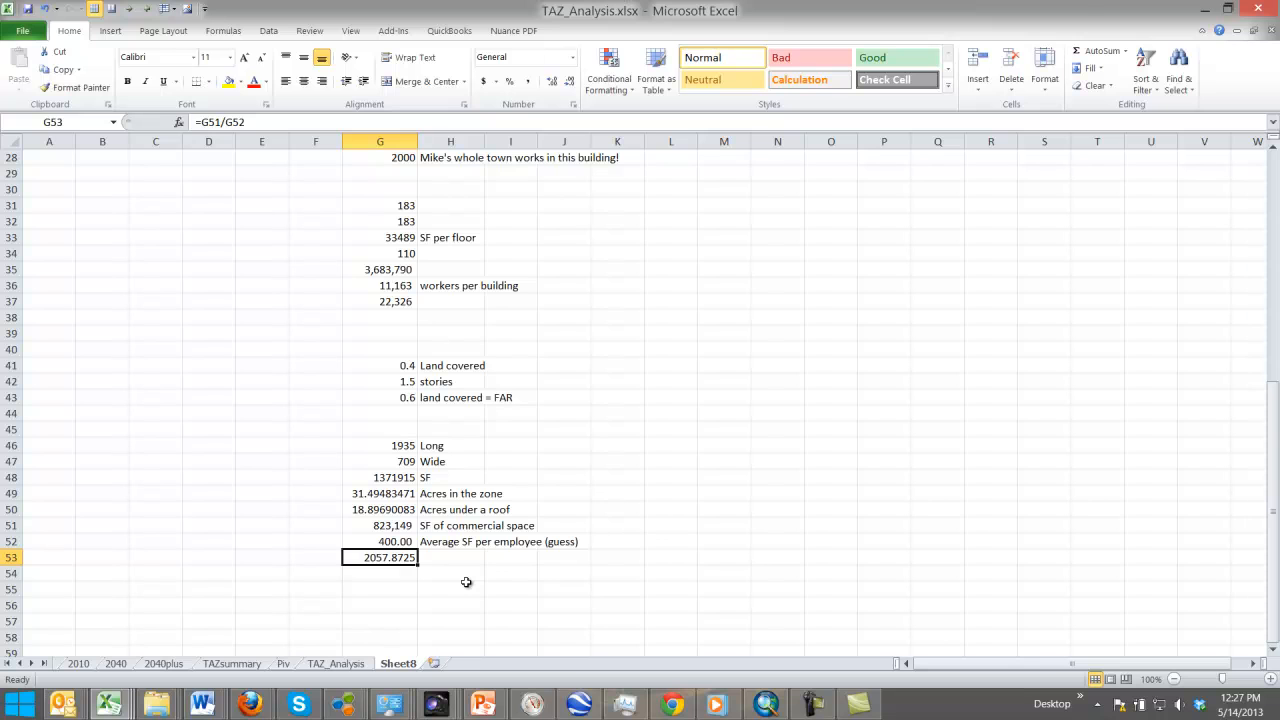
left_click(456, 557)
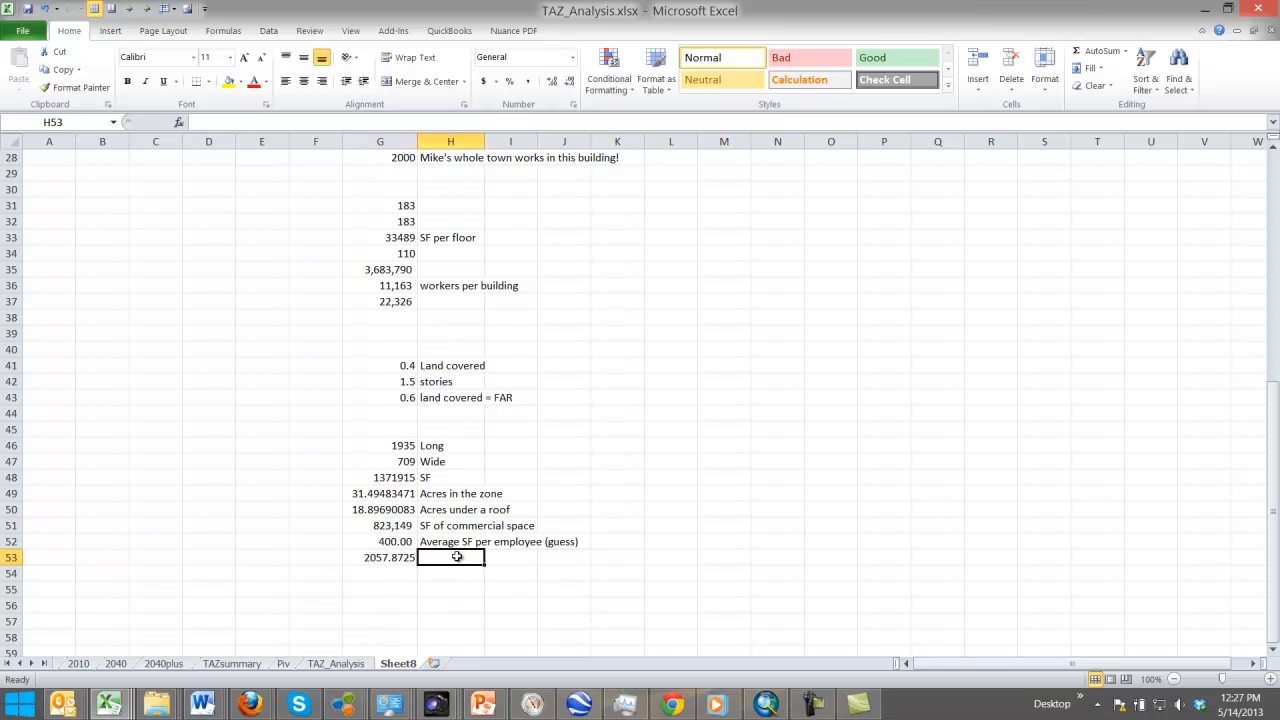
type("Em")
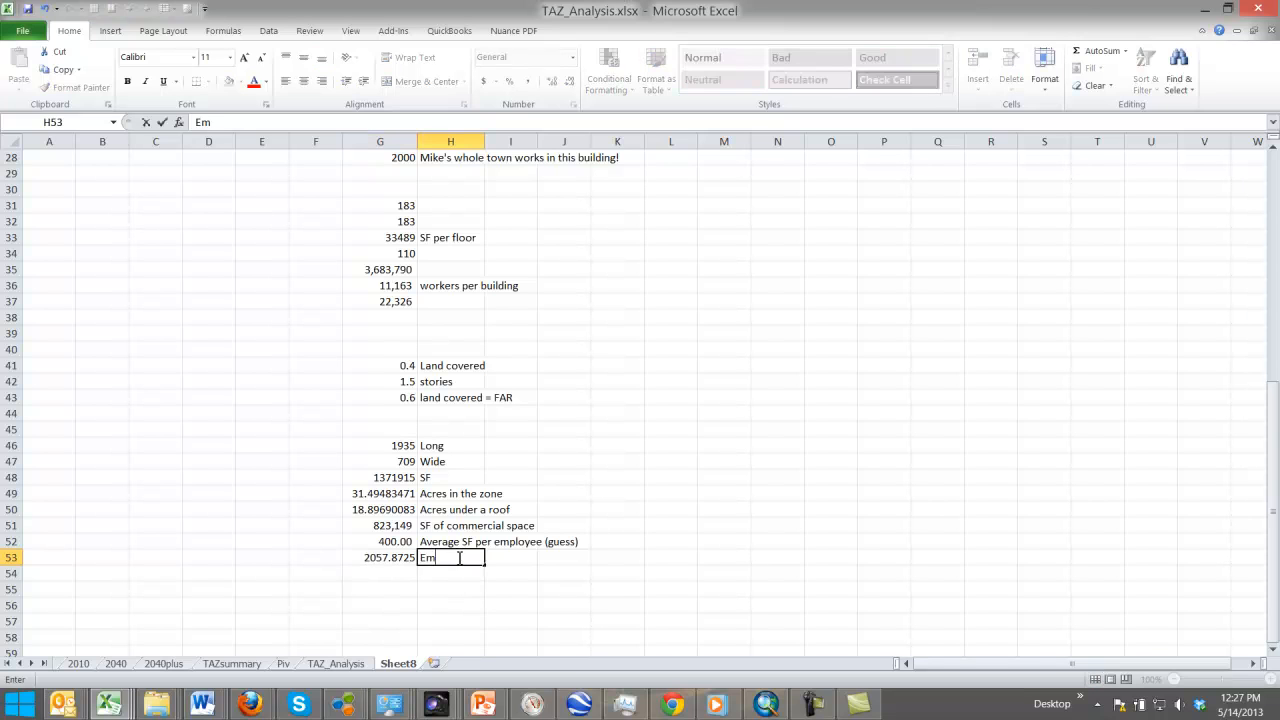
type("ployees in Zone")
key("Return")
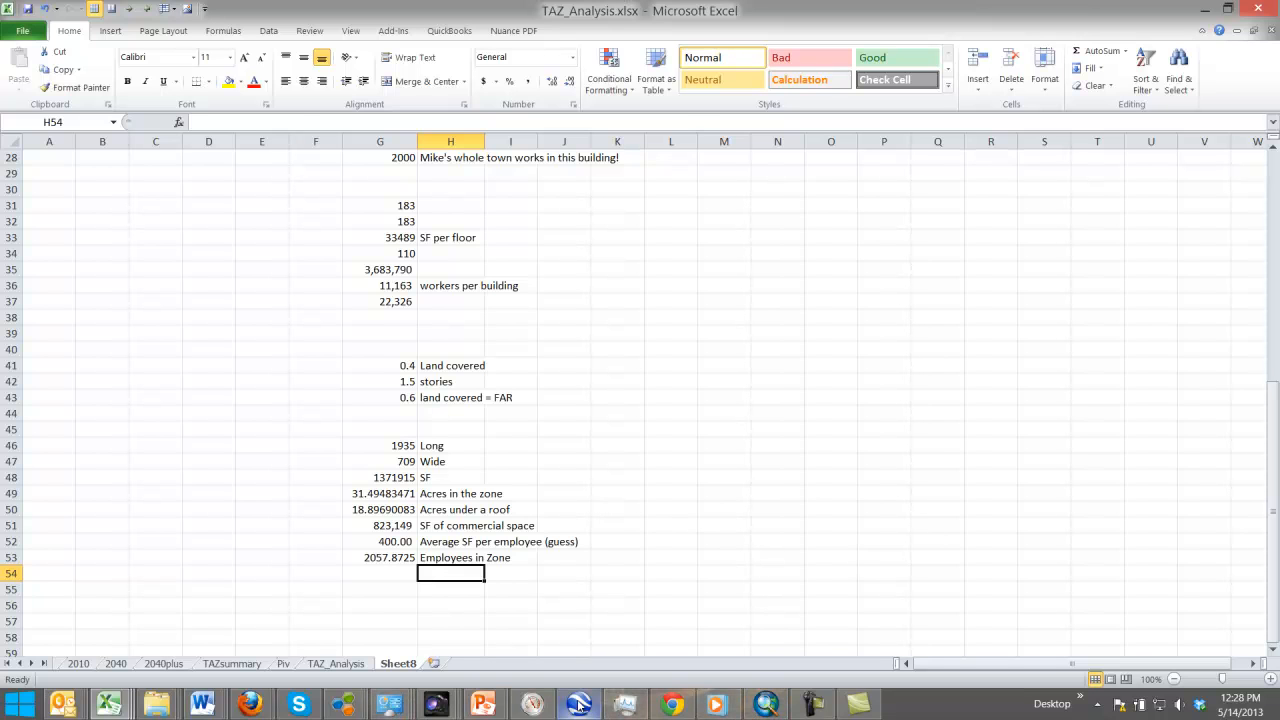
Step: Switch to ArcMap and identify the Central Core zone polygon labelled 58.55 to review its acreage and job attributes
left_click(750, 710)
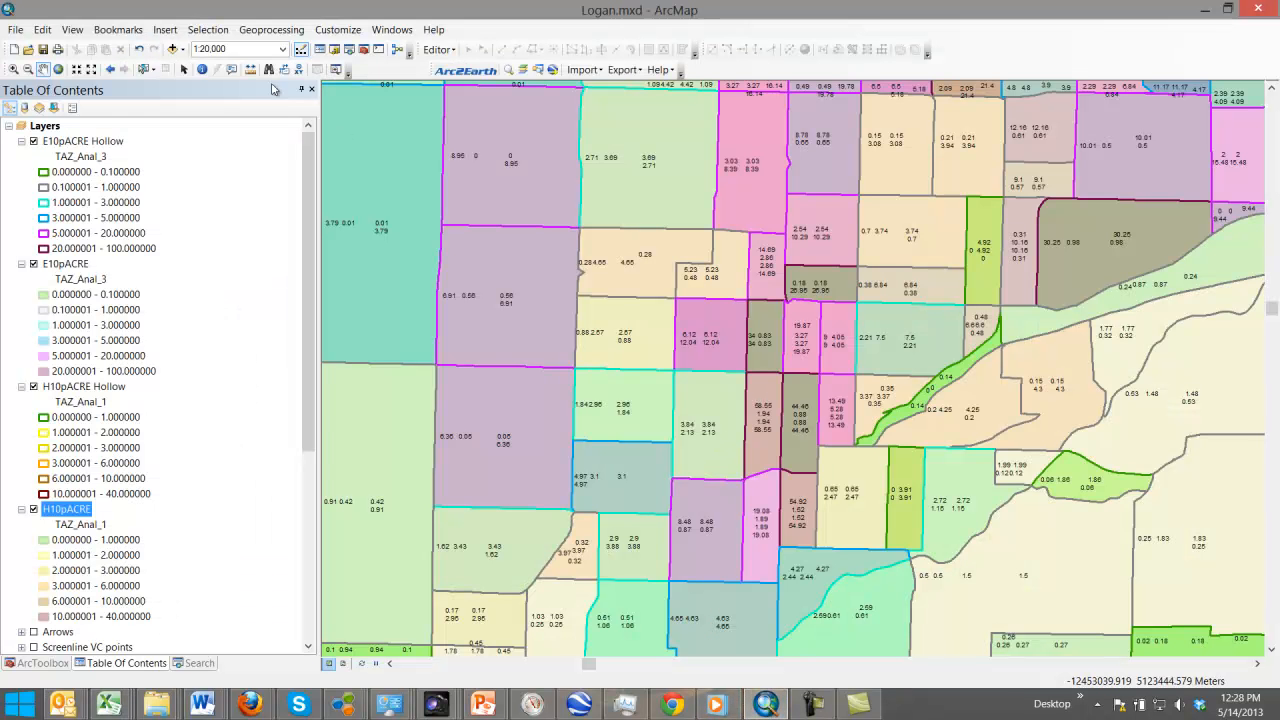
left_click(201, 70)
left_click(779, 466)
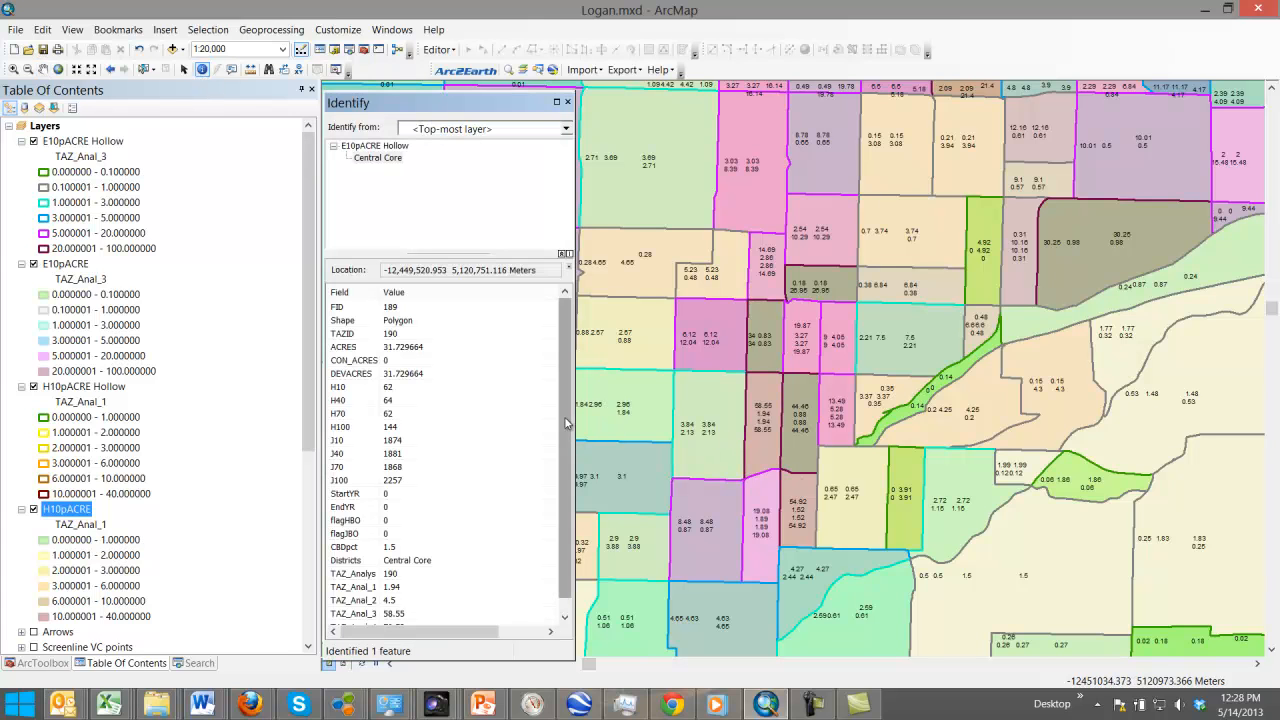
left_click_drag(569, 411, 557, 478)
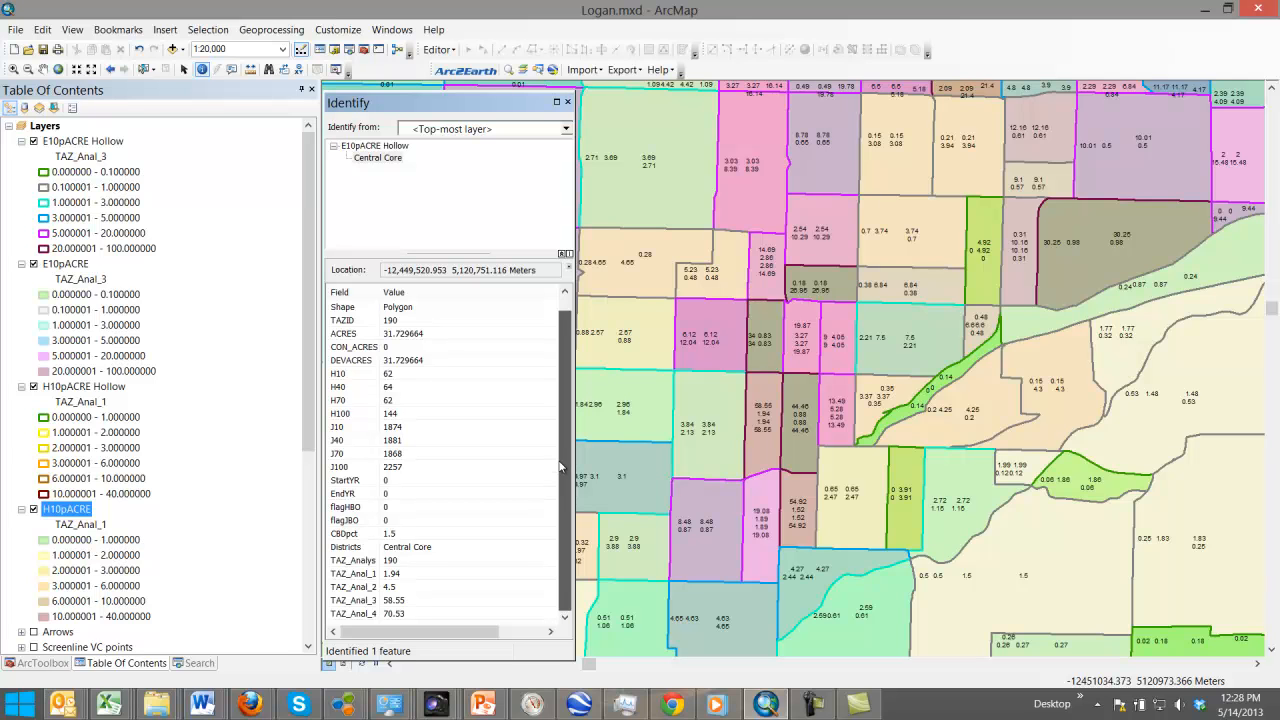
left_click_drag(562, 455, 571, 418)
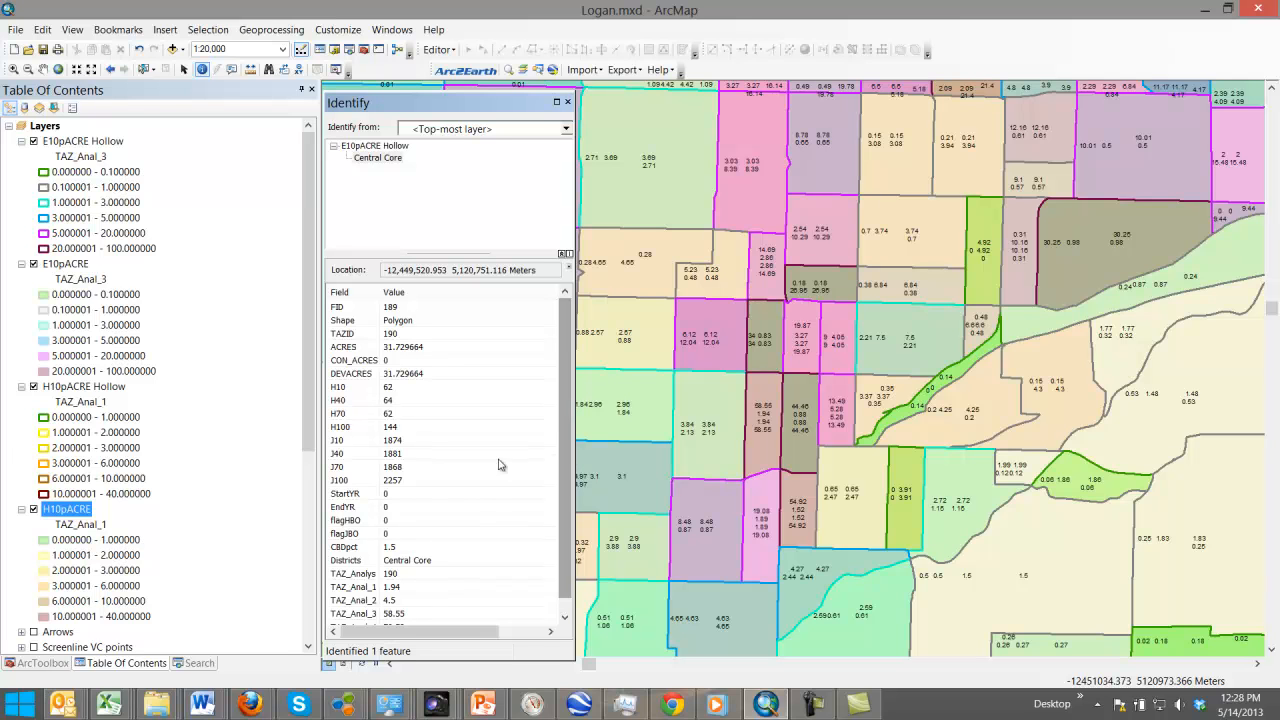
Step: Review the J10 jobs value and TAZID in the Central Core zone's Identify results, and close the results
left_click(394, 443)
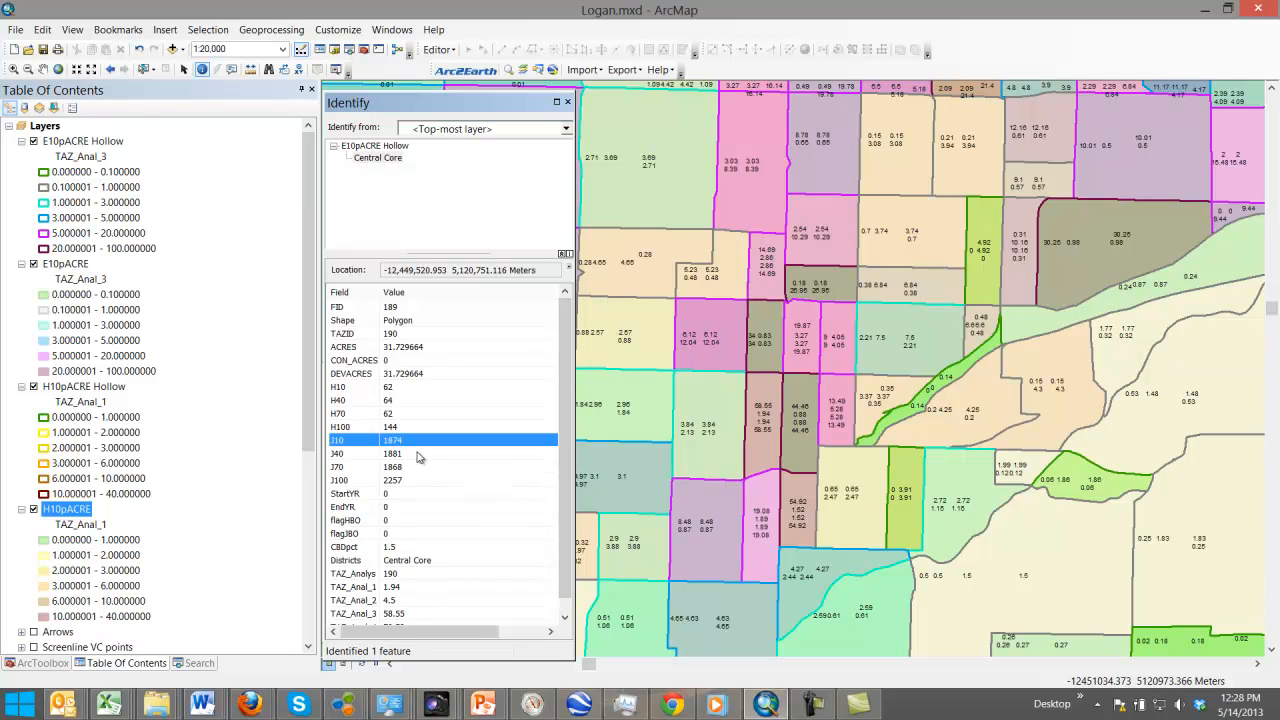
left_click(398, 336)
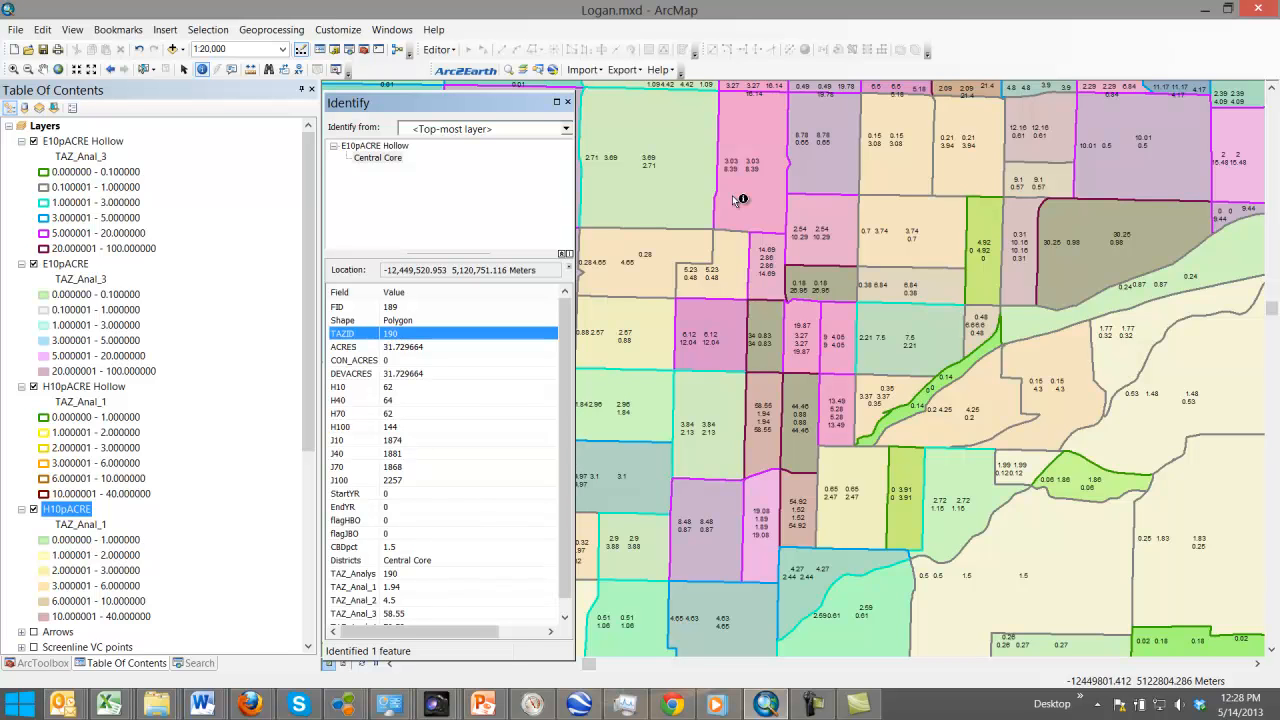
left_click(567, 102)
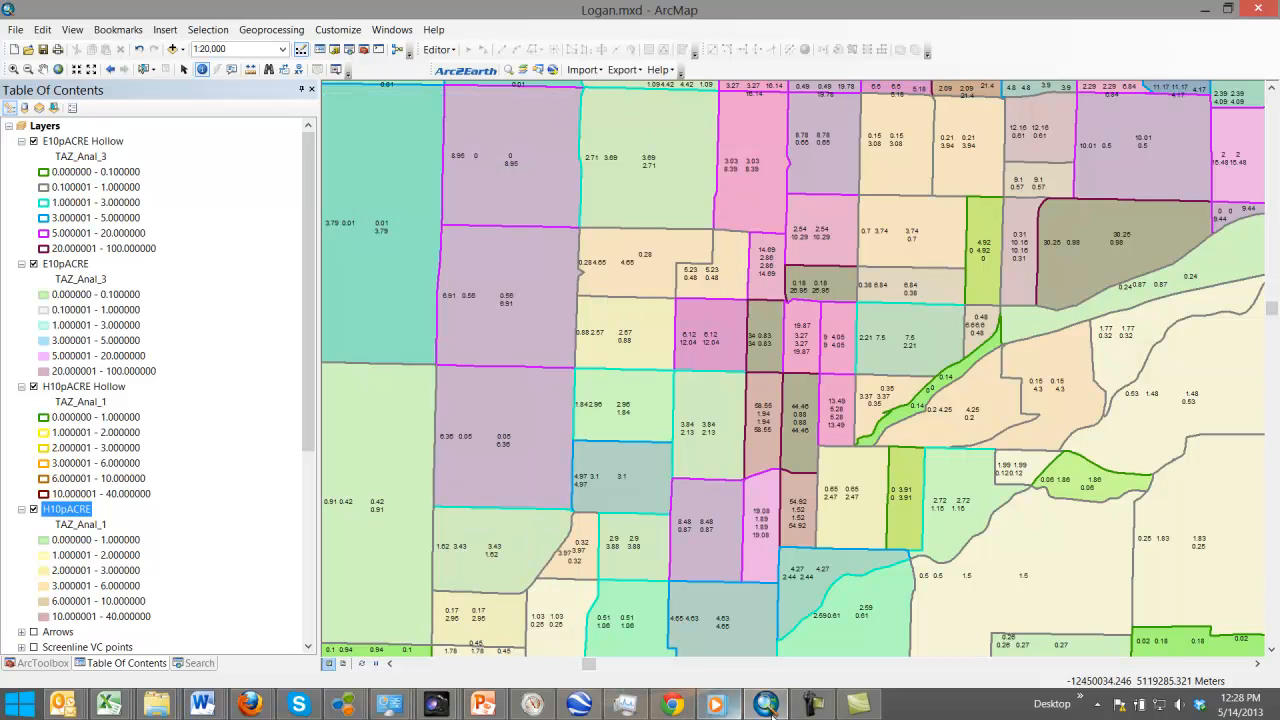
Step: Switch to the TAZ_Analysis.xlsx workbook in Excel and find zone 190 on the 2010 sheet to check its TOTEMP value
mouse_move(112, 710)
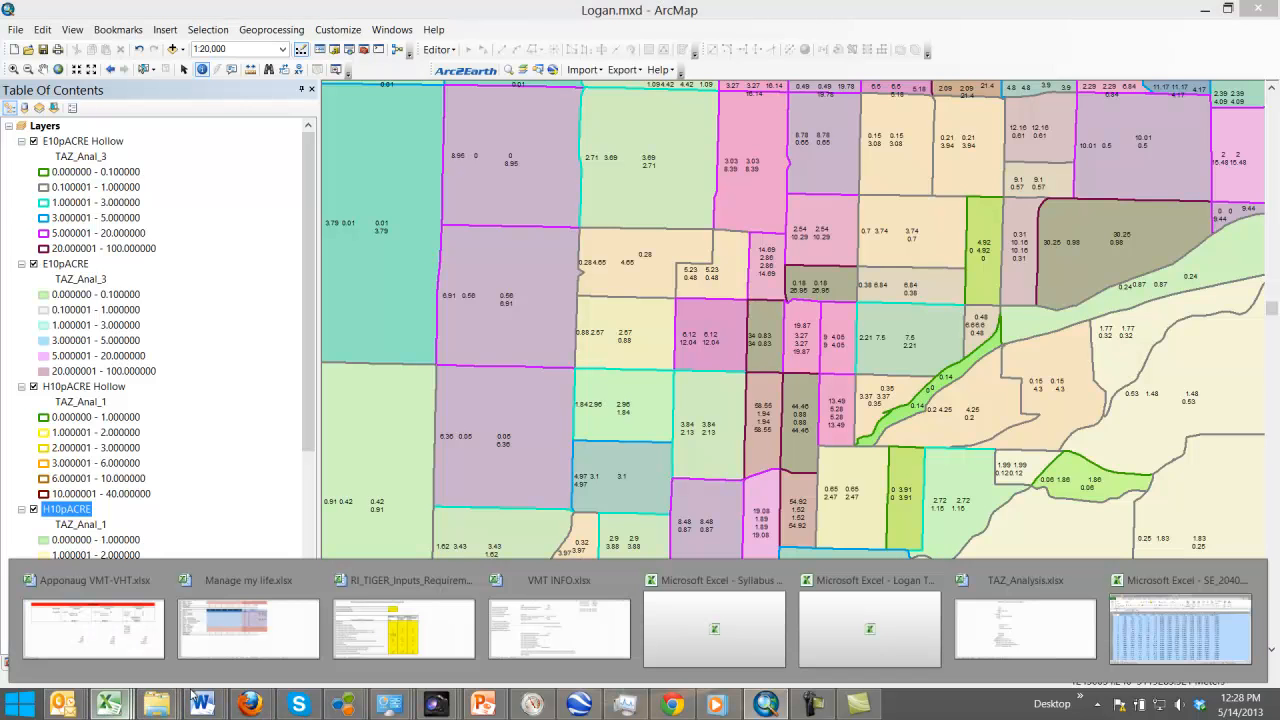
left_click(992, 635)
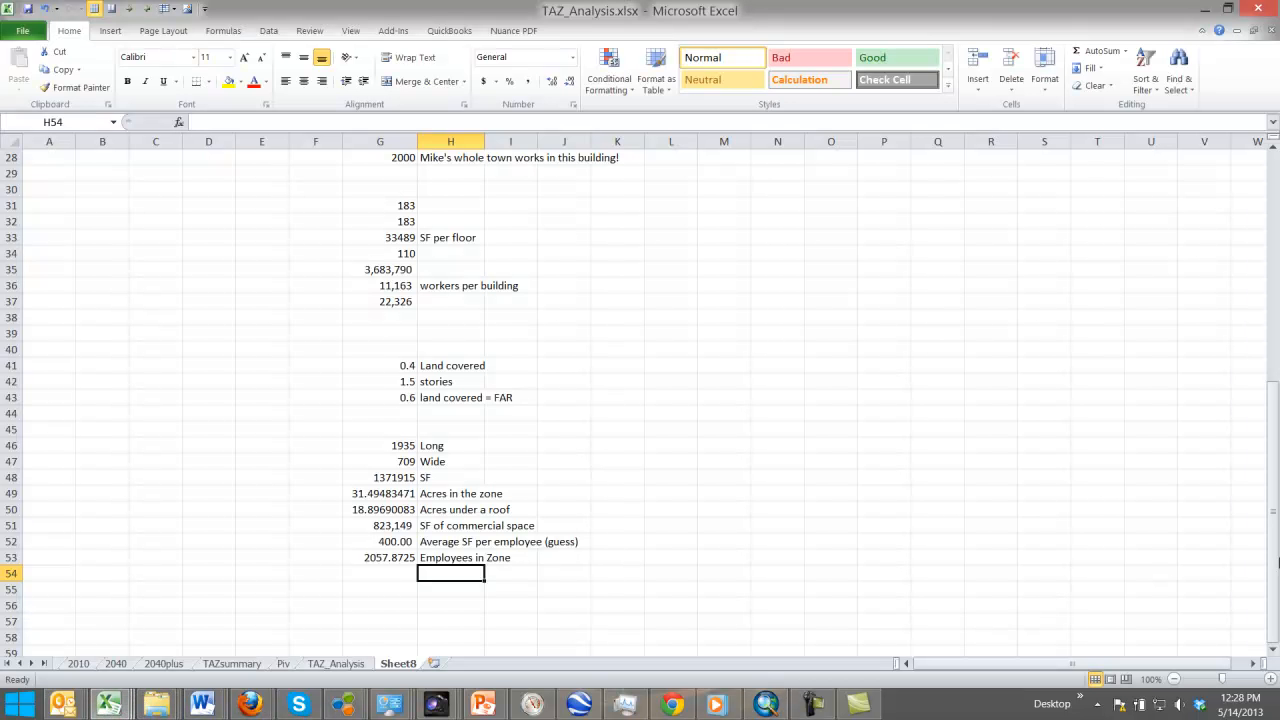
left_click(338, 664)
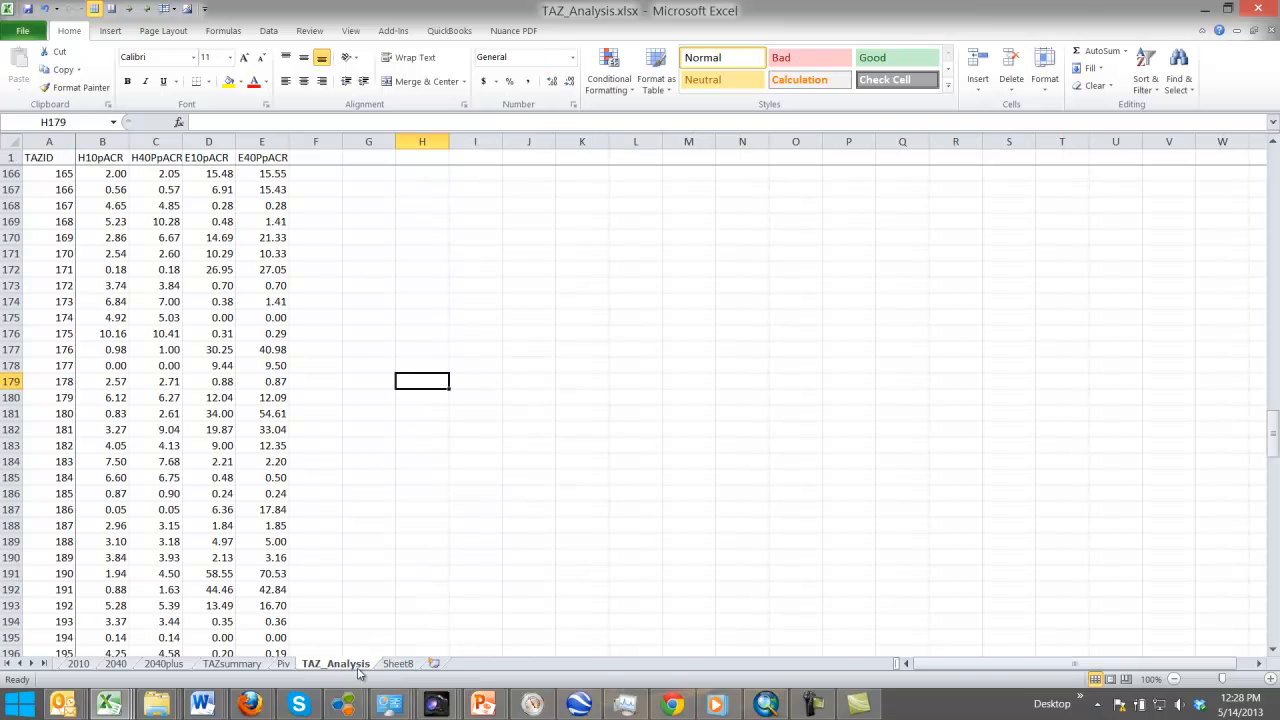
left_click(84, 664)
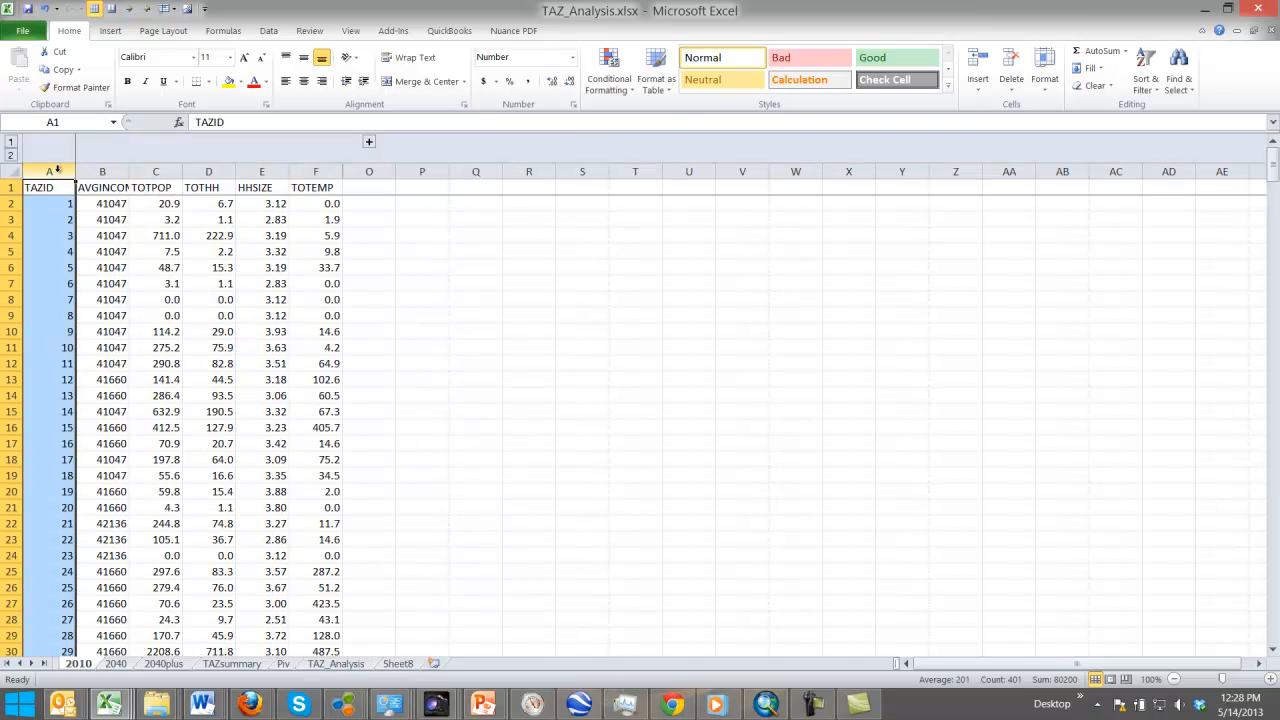
key("ctrl+f")
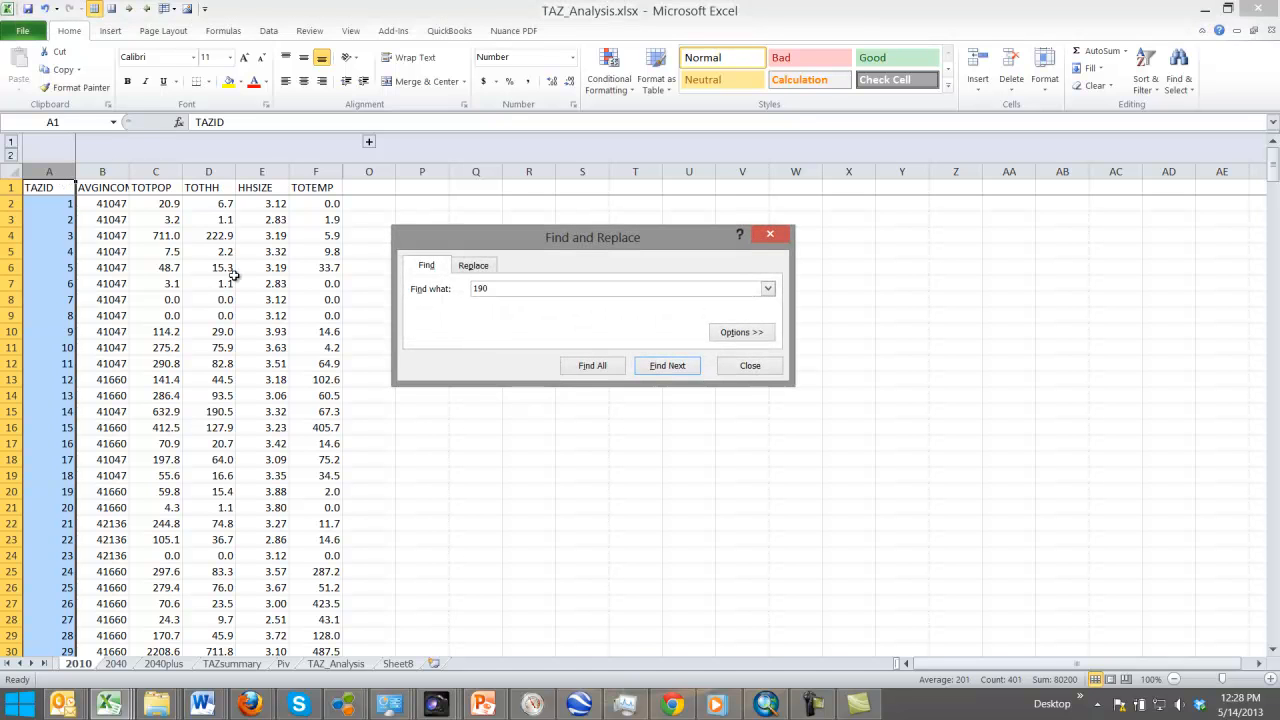
left_click(665, 366)
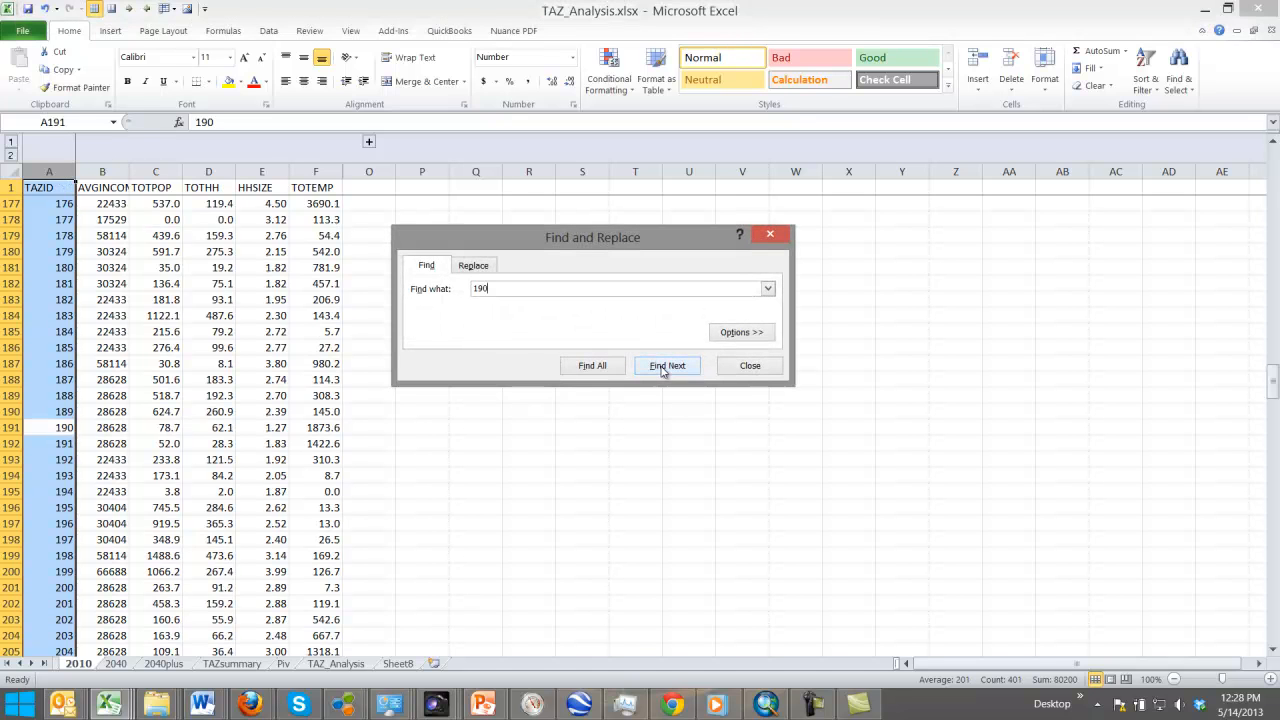
left_click(760, 368)
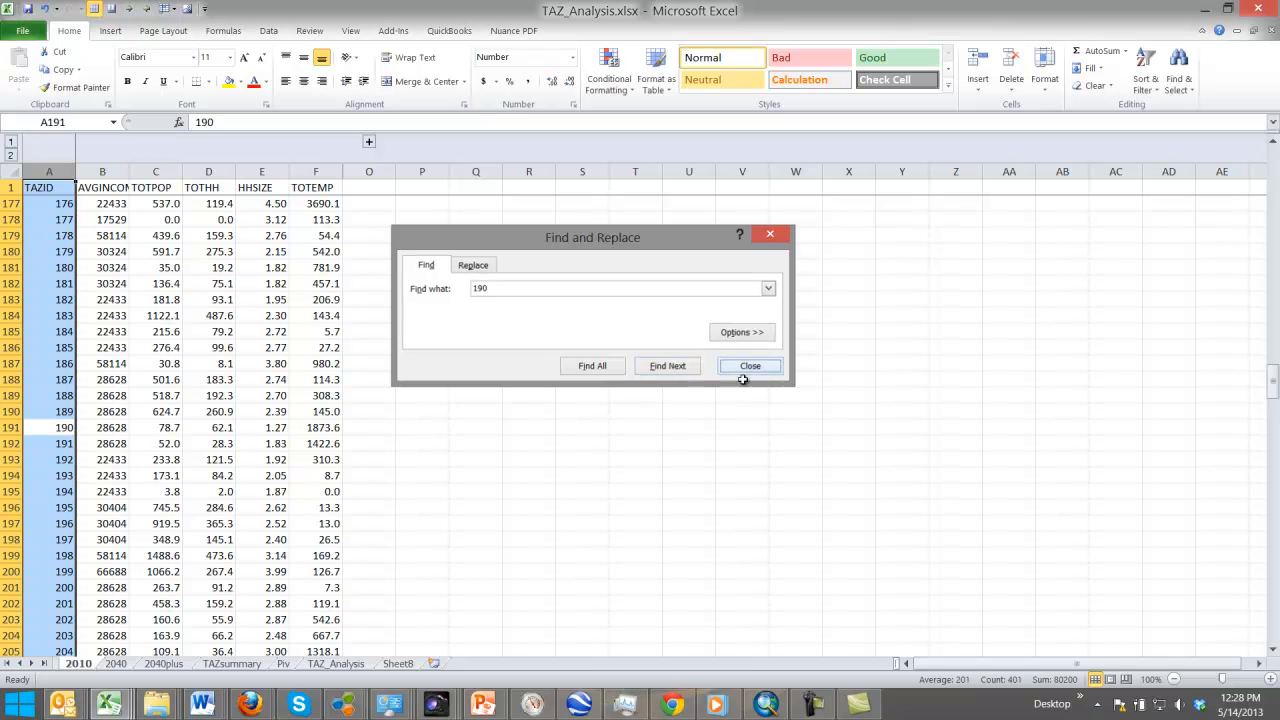
left_click(322, 429)
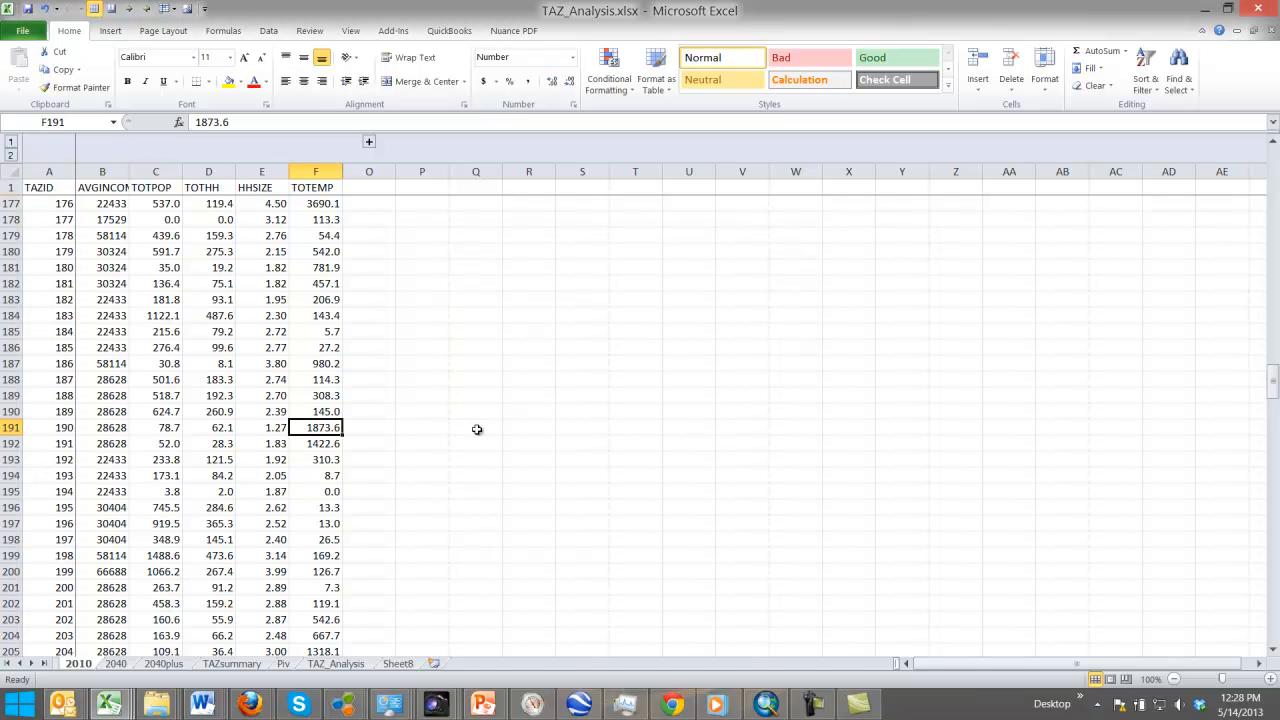
left_click(1202, 10)
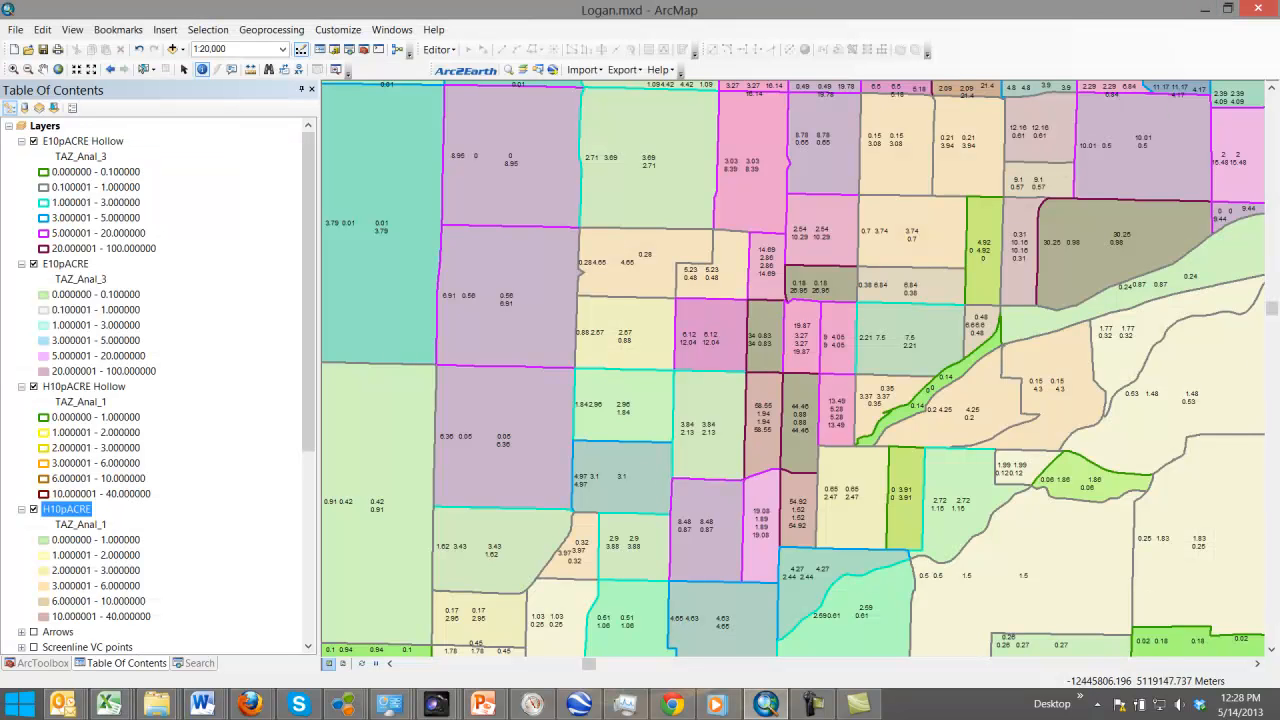
left_click(109, 703)
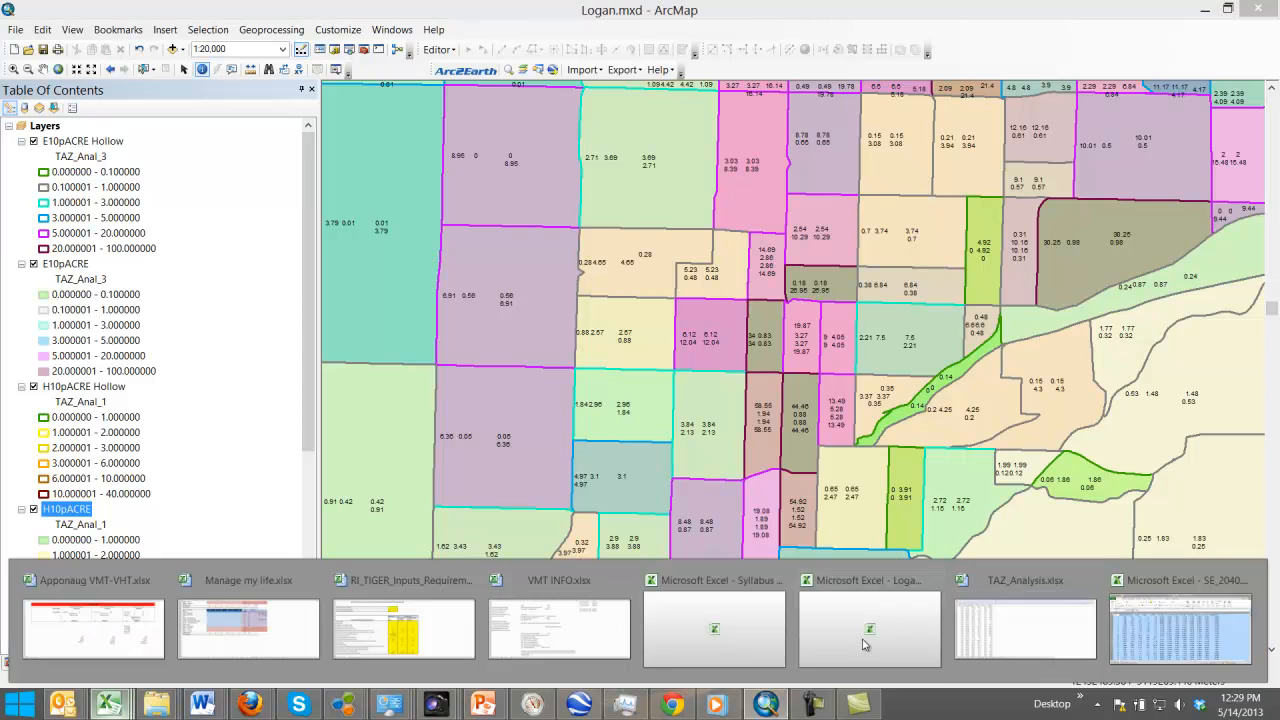
left_click(1025, 628)
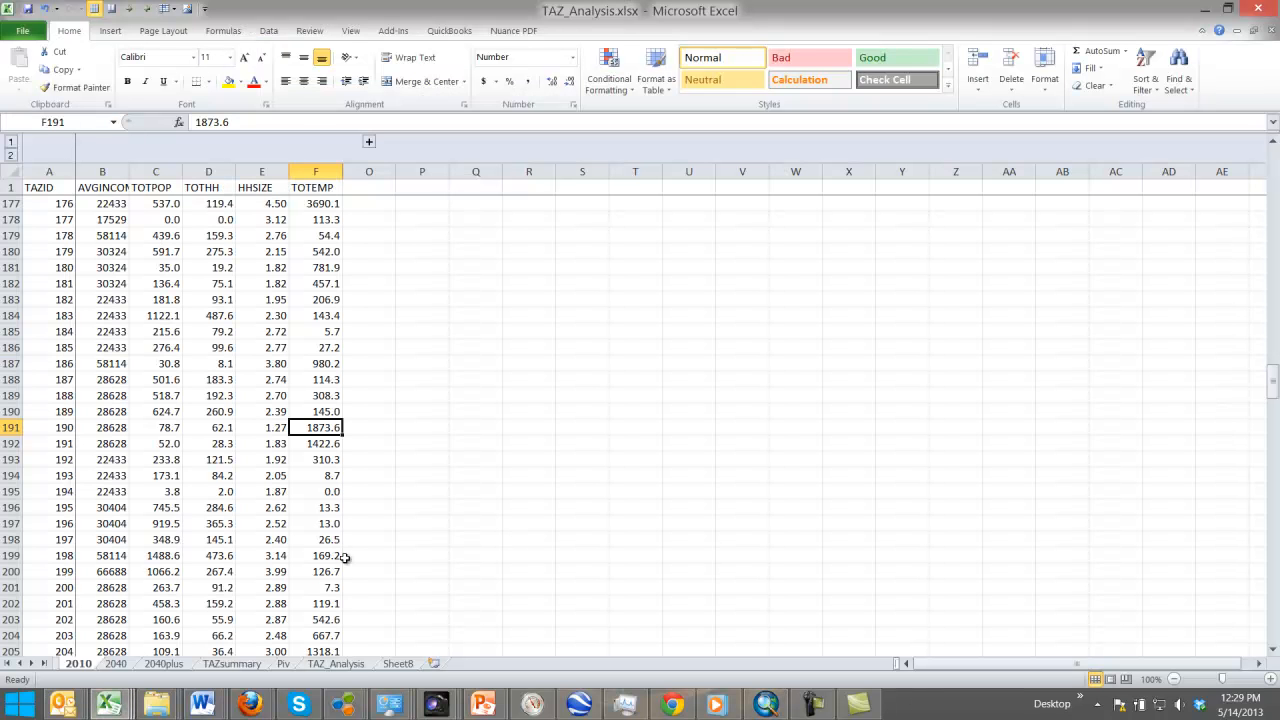
Step: On Sheet8, enter the zone's employment of 1873 in G54 and label it "Actual answer" in H54
left_click(397, 663)
left_click(379, 574)
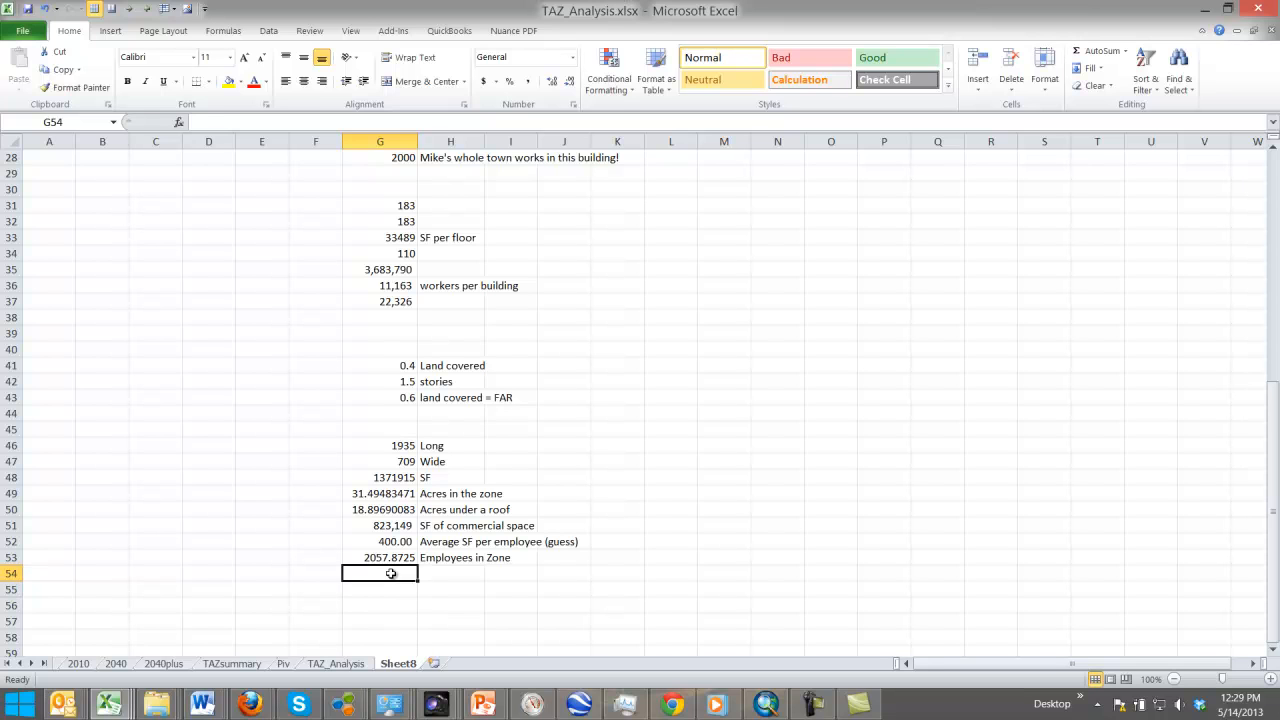
type("1873")
key("Tab")
type("Actua")
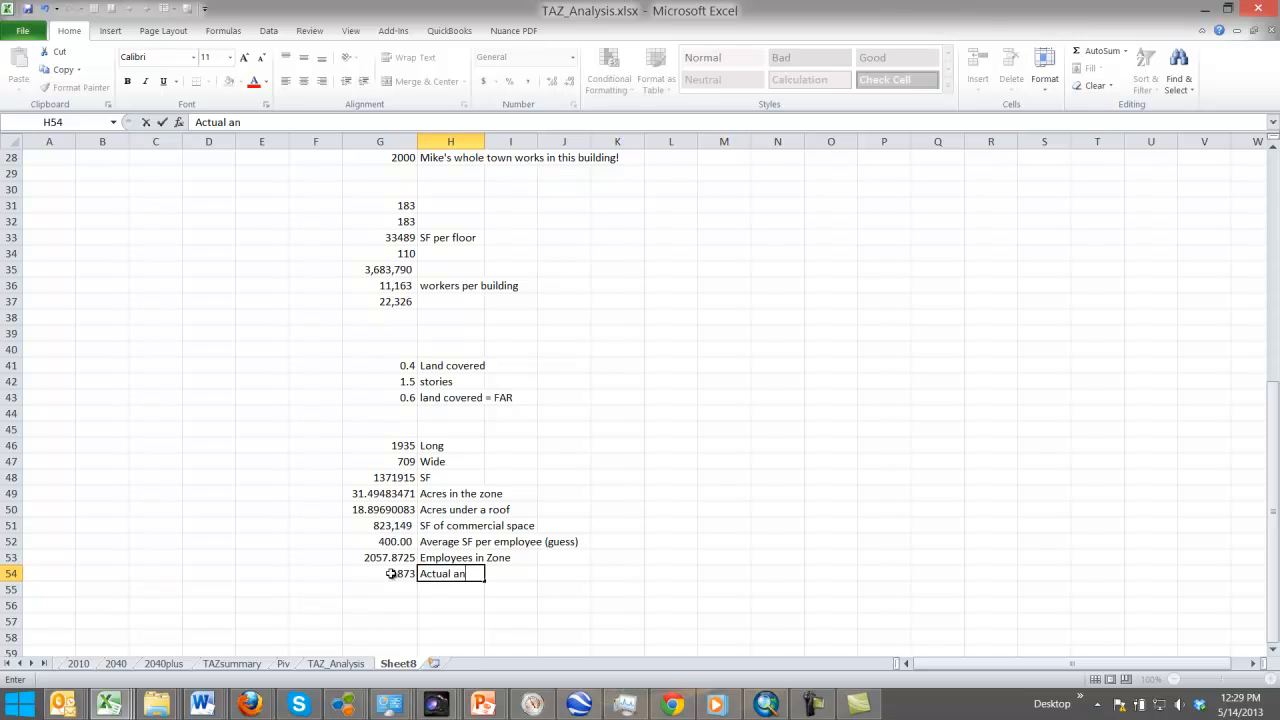
type("l answer")
key("Return")
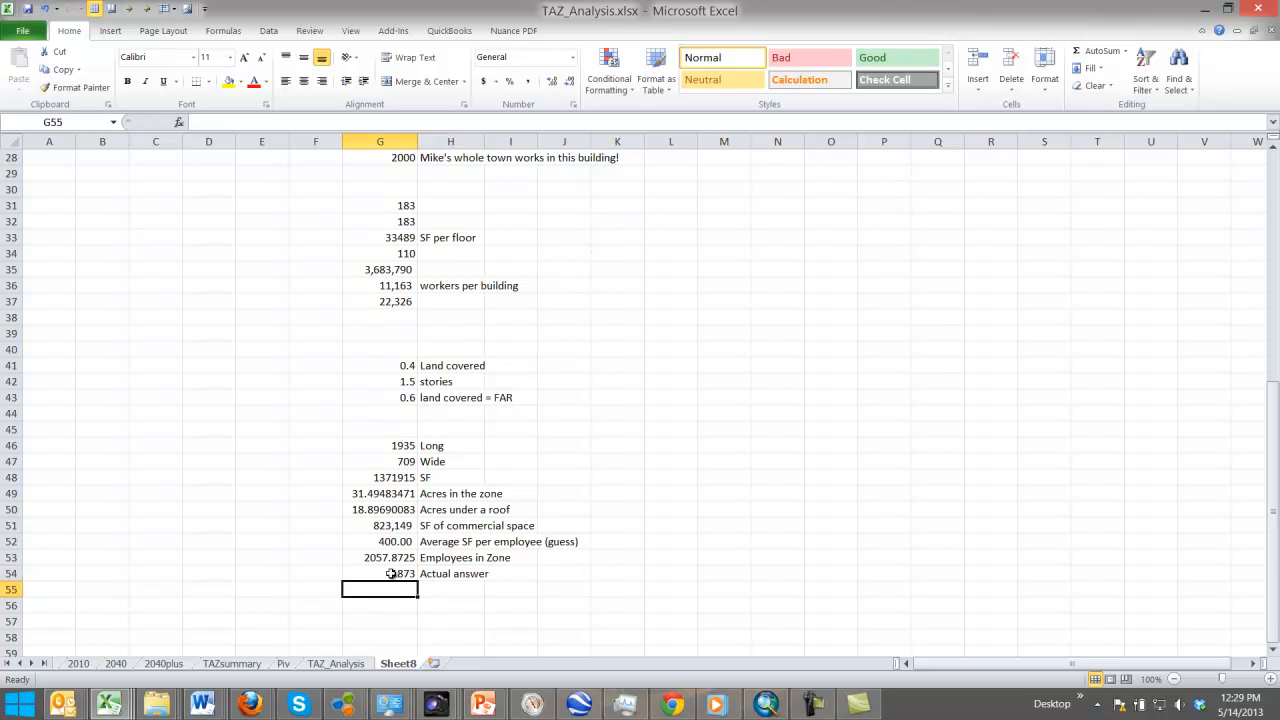
Step: Calculate the ratio of estimated to actual employment in G55 by dividing G53 by G54
type("=")
left_click(385, 558)
type("/")
left_click(401, 573)
key("Return")
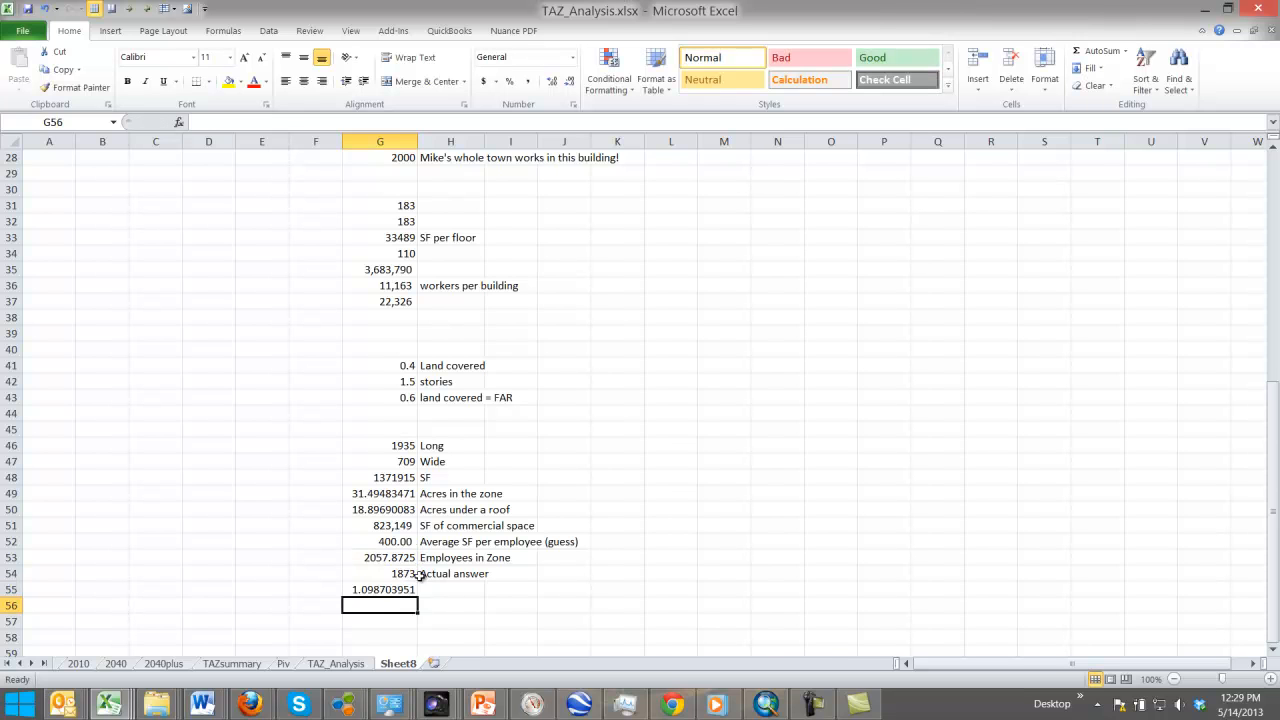
Step: Label the ratio in H55 as "10% too high on my guess."
left_click(447, 591)
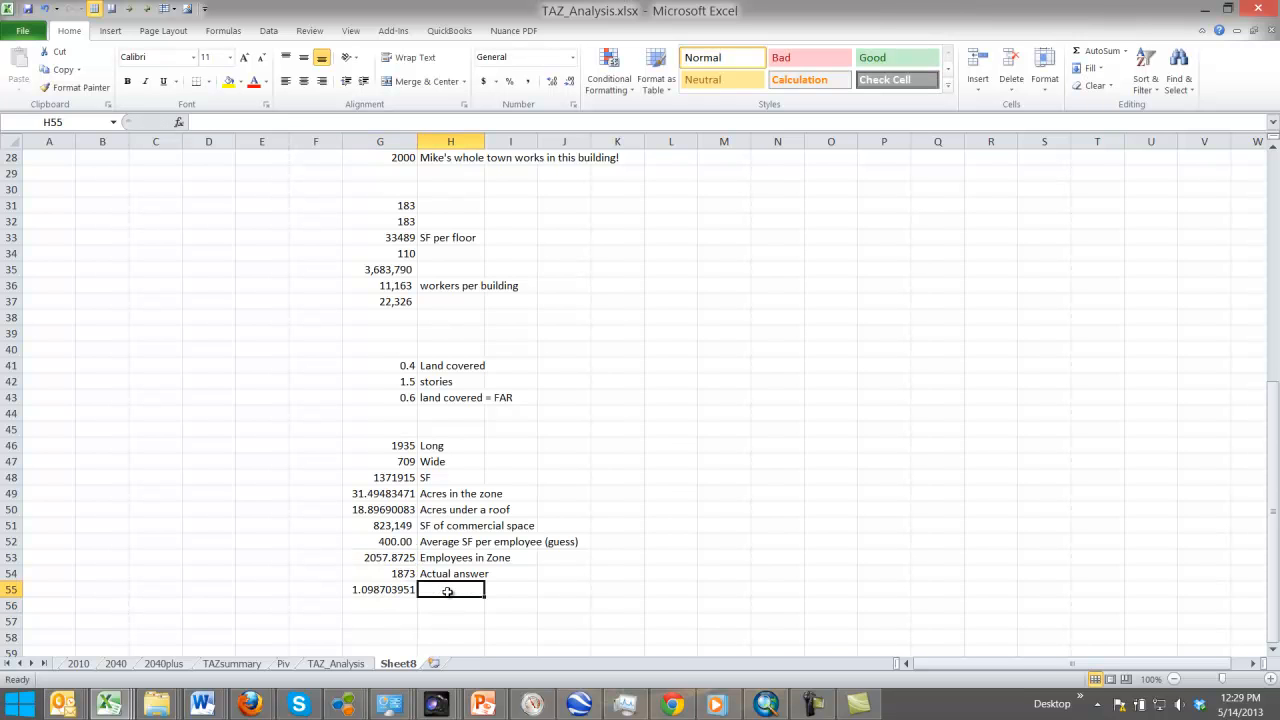
type("10% too high on my guess.")
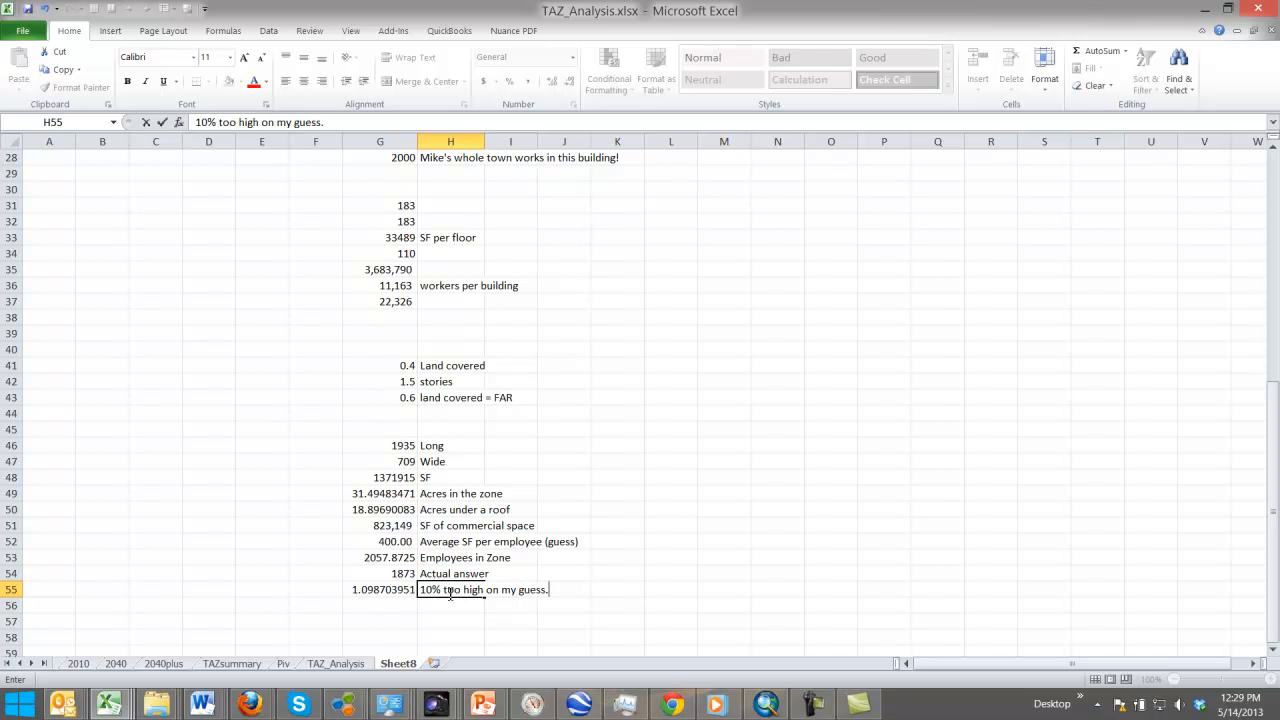
key("Return")
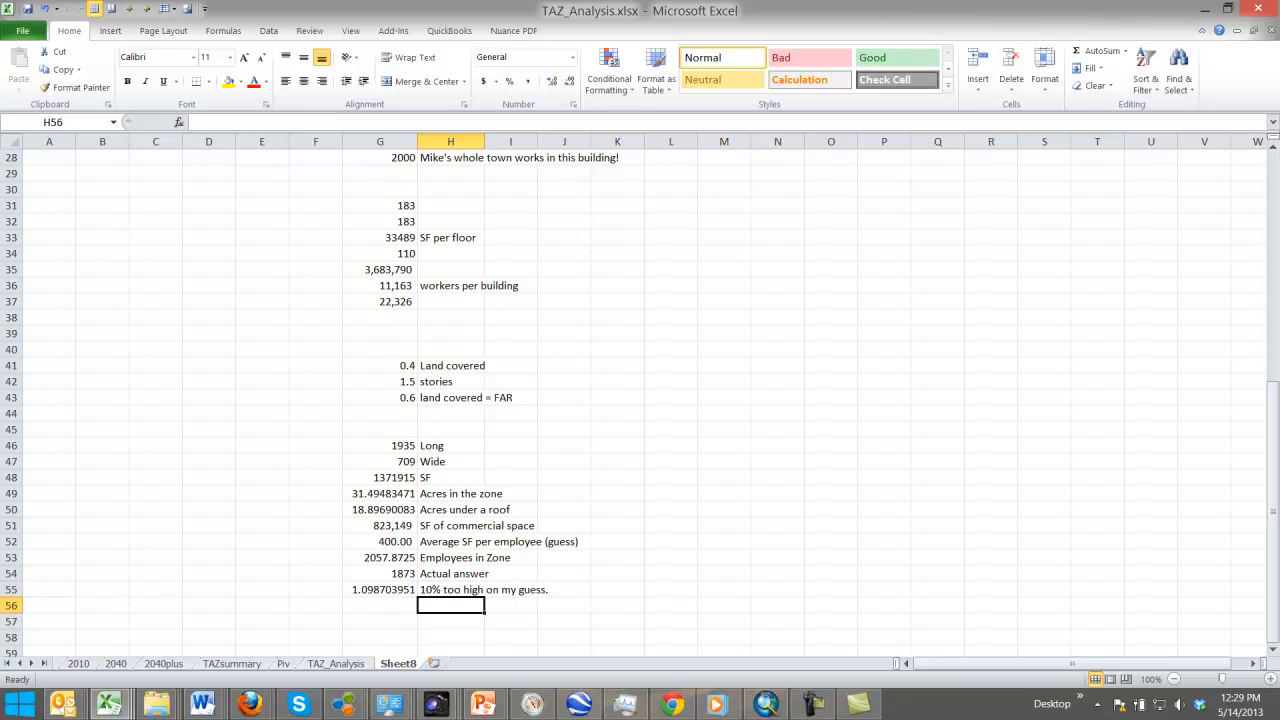